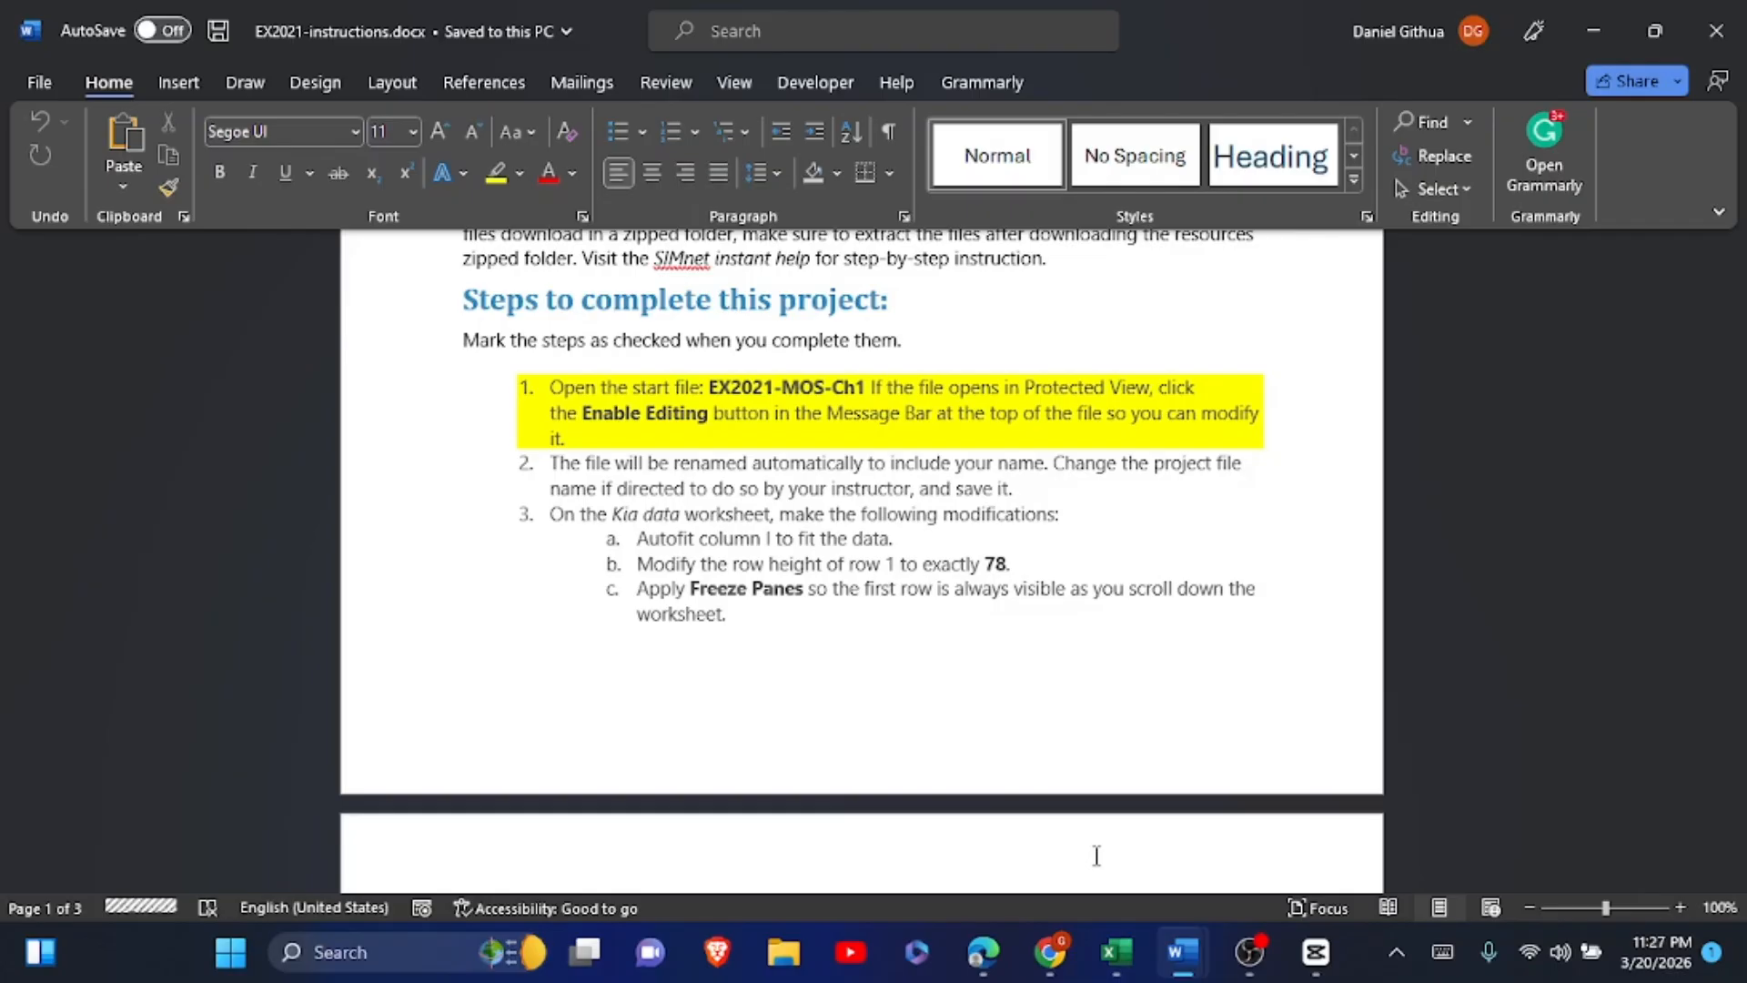
- Read the step 3 instructions for modifying the Kia data worksheet, including the row, column and formatting requirements
{"action": "scroll", "coordinate": [1096, 856], "scroll_direction": "down", "scroll_amount": 2}
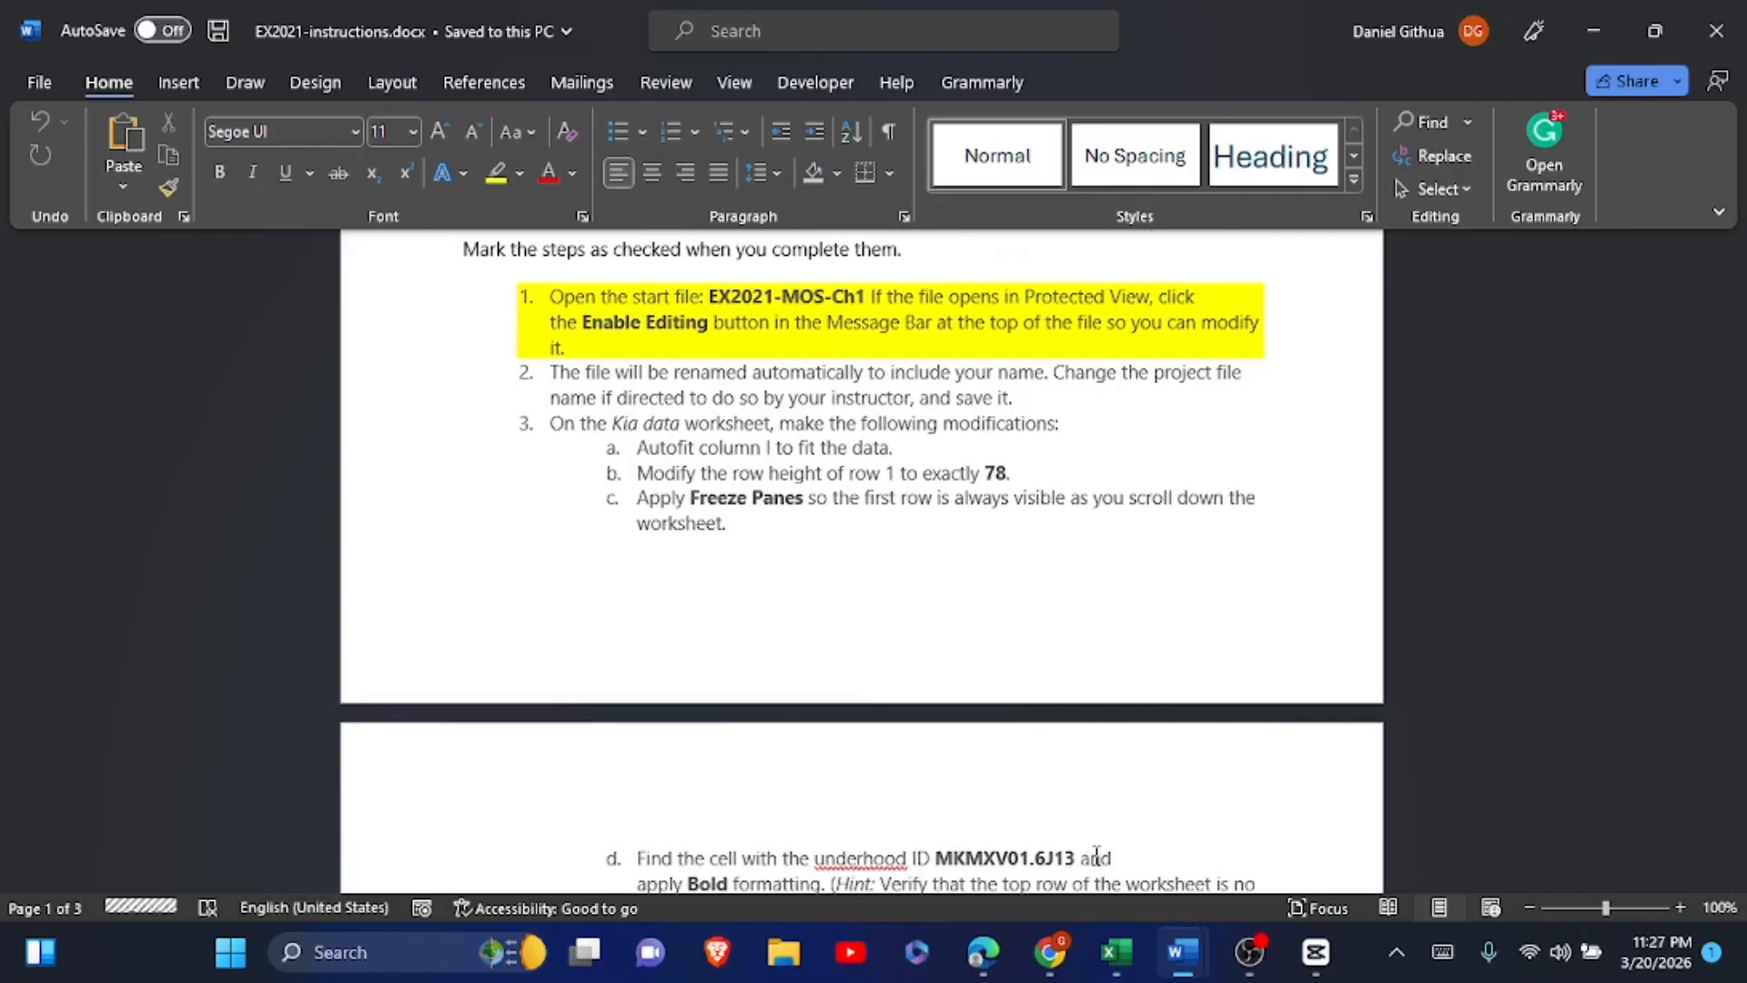
{"action": "scroll", "coordinate": [1096, 855], "scroll_direction": "down", "scroll_amount": 1}
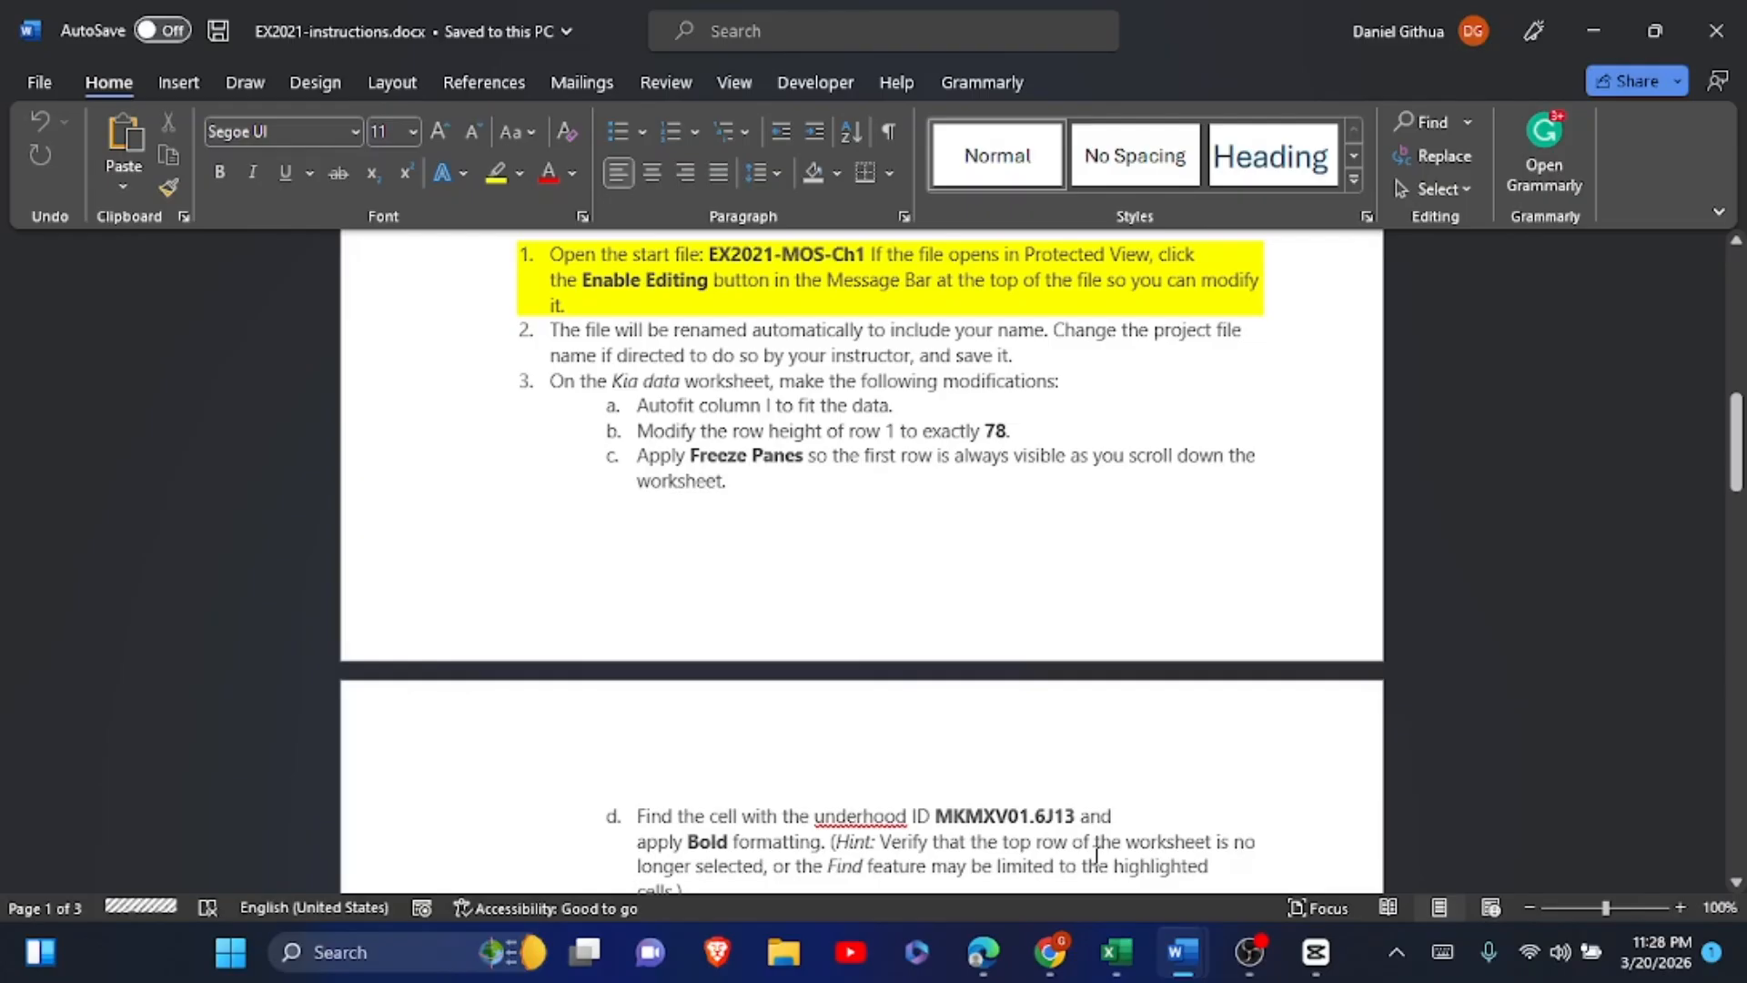
{"action": "scroll", "coordinate": [1096, 856], "scroll_direction": "down", "scroll_amount": 2}
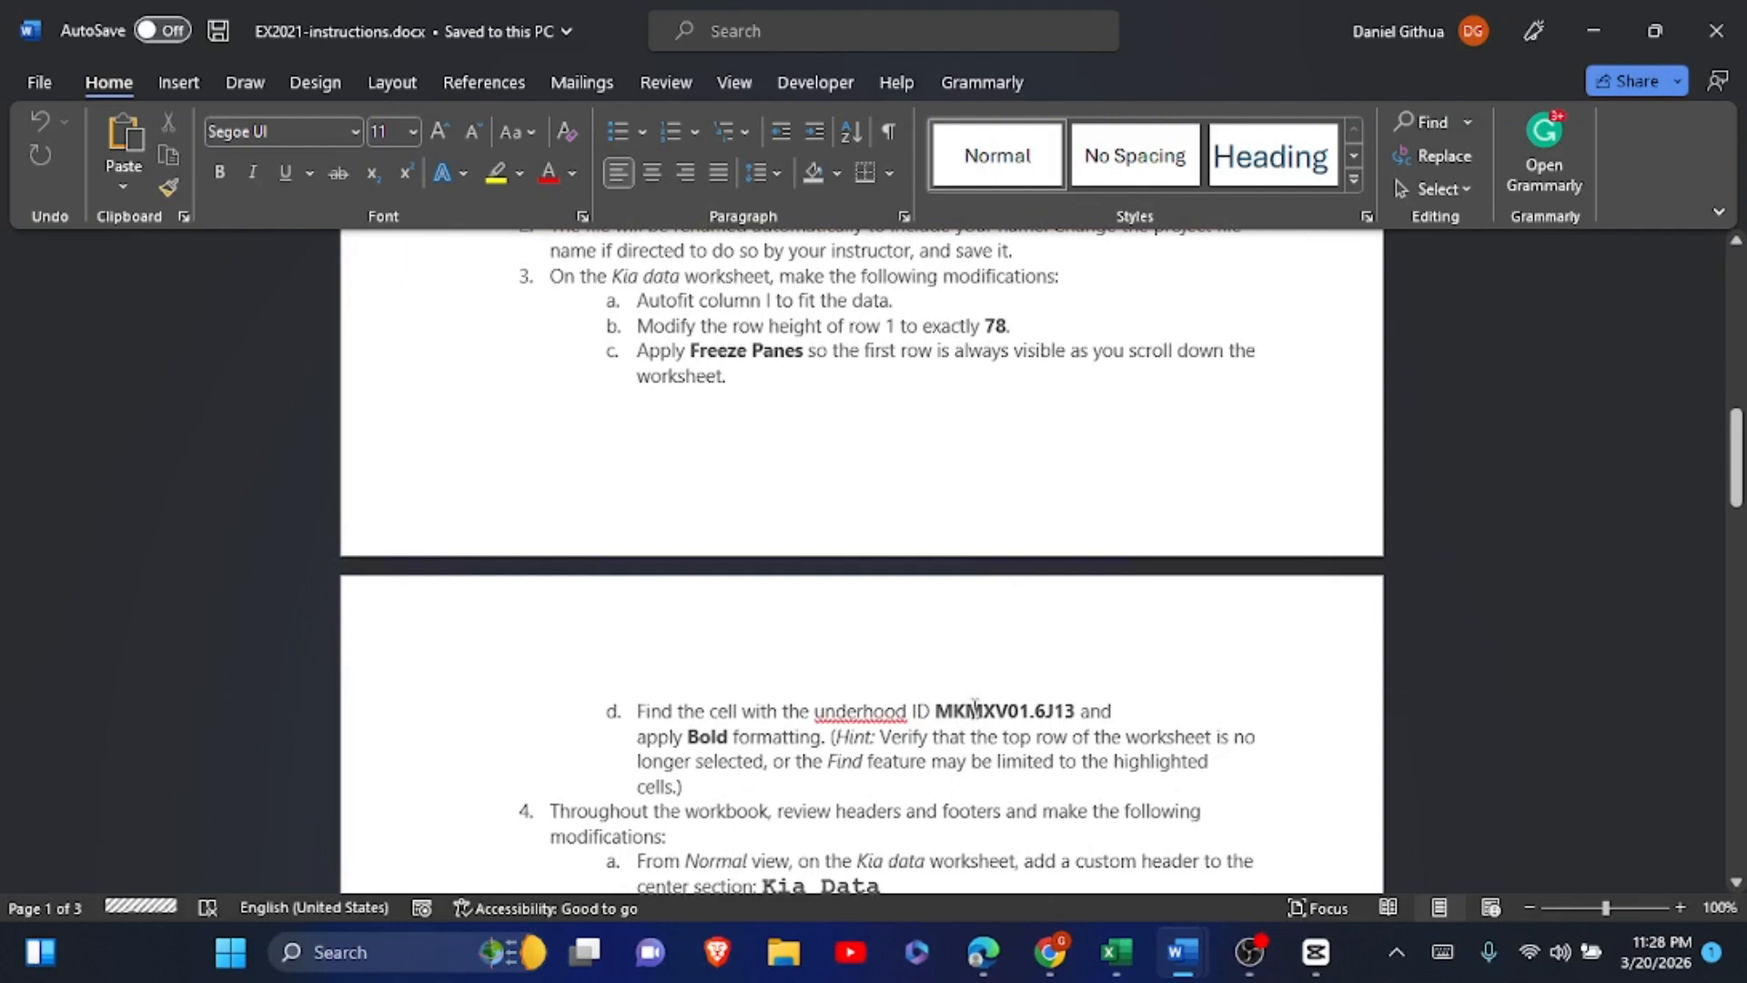
{"action": "left_click", "coordinate": [963, 708]}
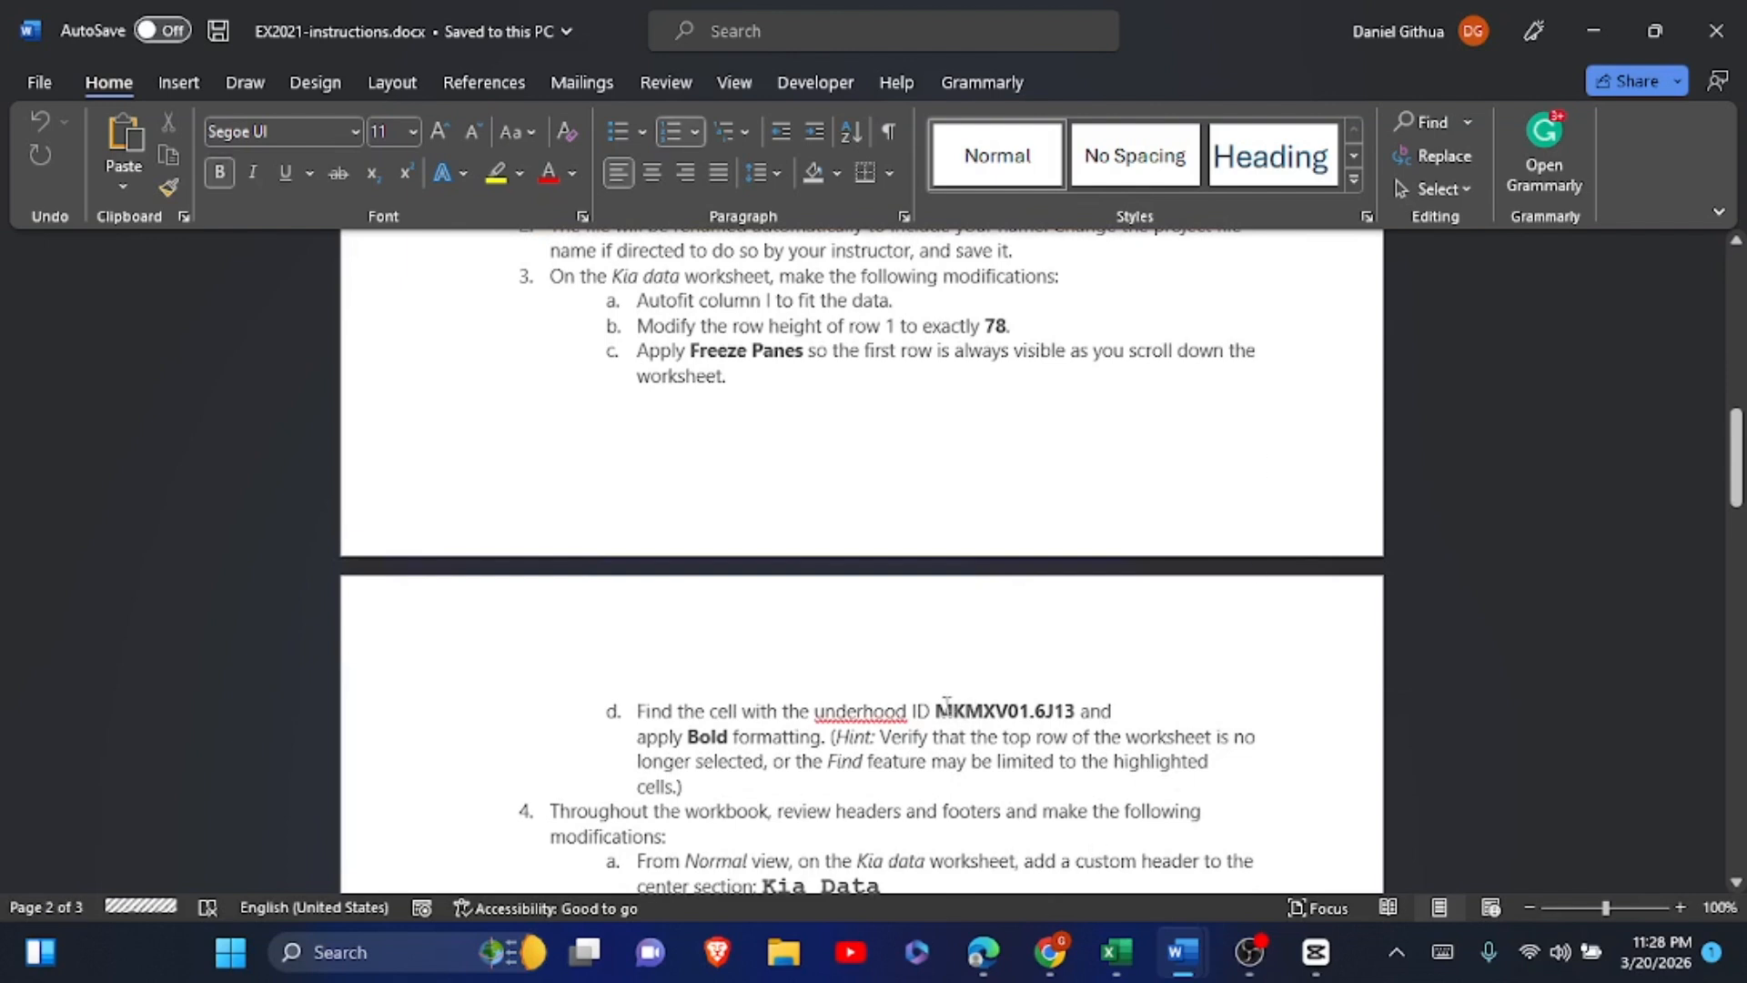
{"action": "scroll", "coordinate": [946, 706], "scroll_direction": "up", "scroll_amount": 2}
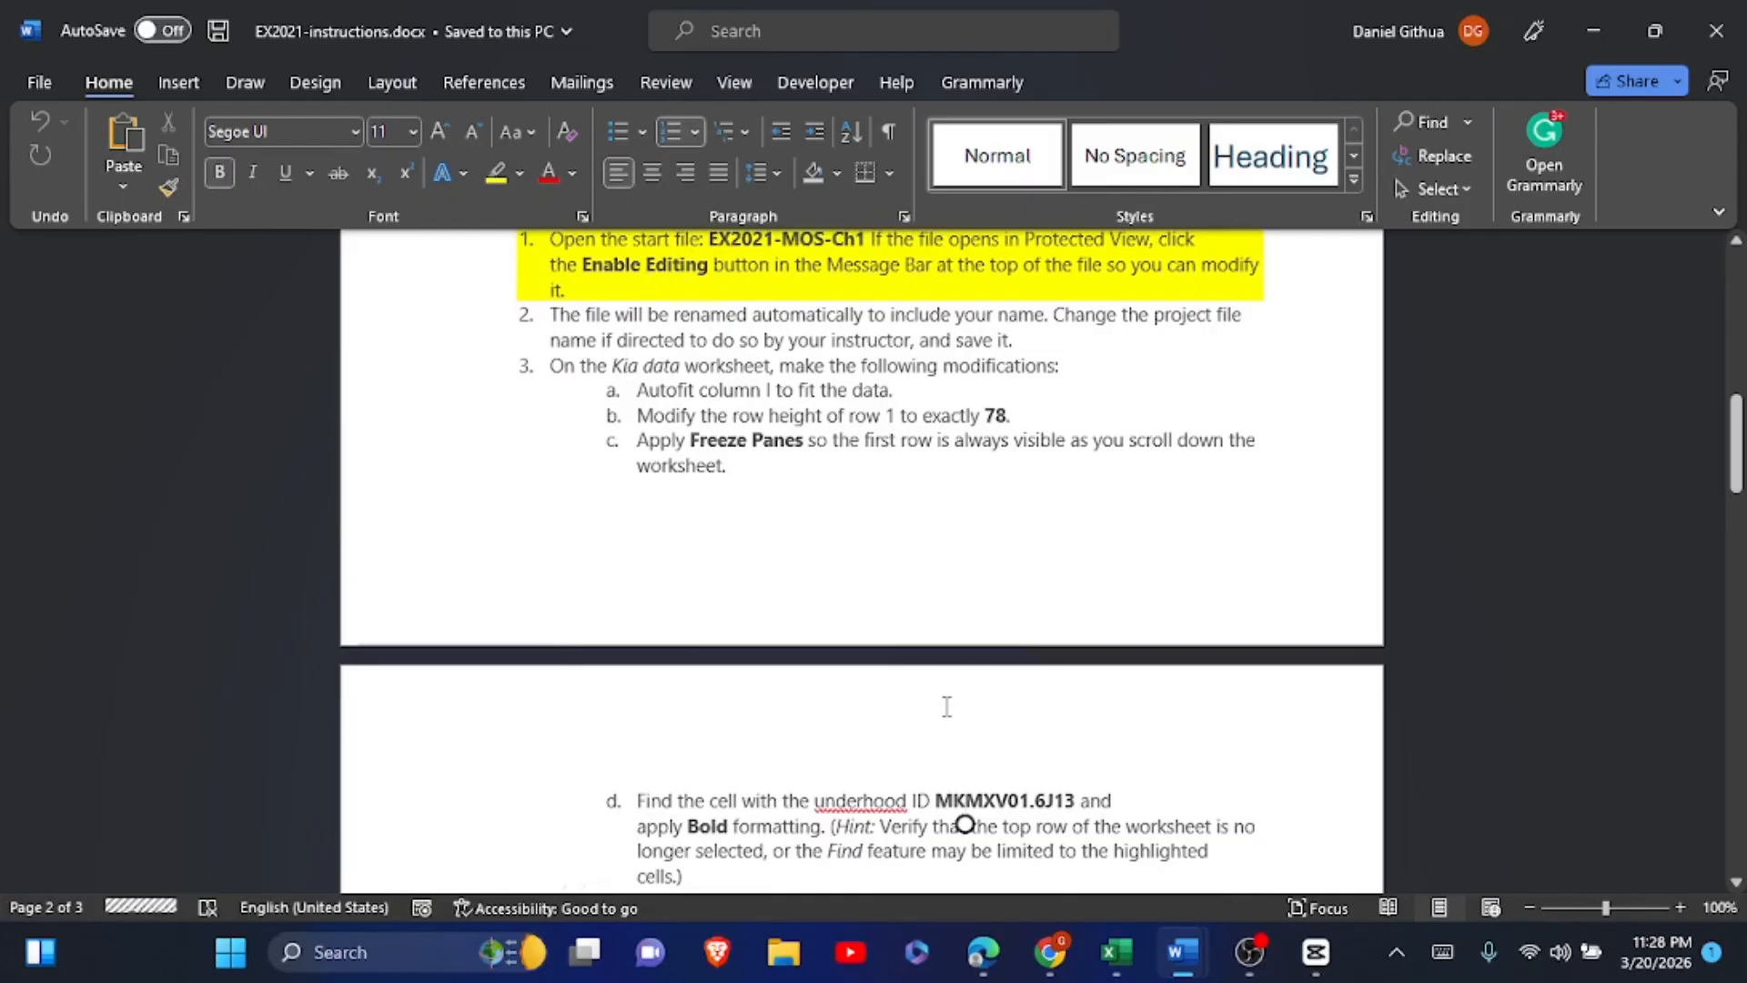
- Switch to the EX2021-assigment workbook in Excel and autofit column I on the Kia data worksheet
{"action": "key", "text": "alt+Tab"}
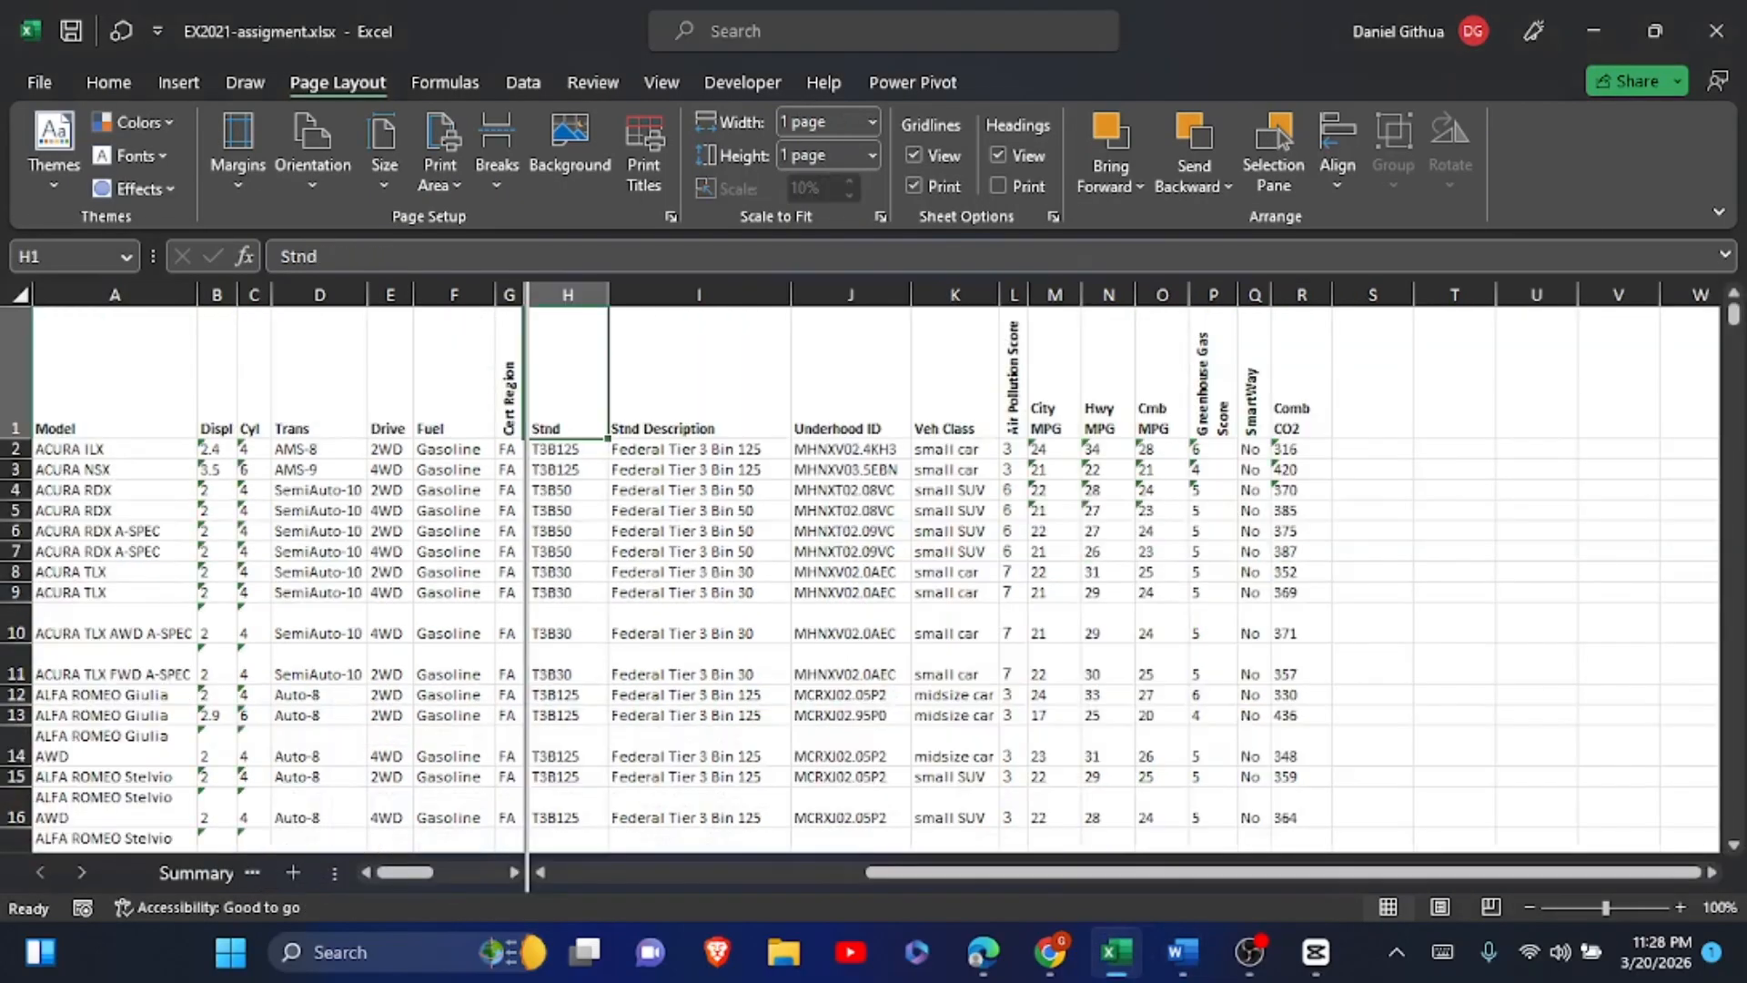
{"action": "left_click", "coordinate": [252, 874]}
{"action": "left_click", "coordinate": [362, 885]}
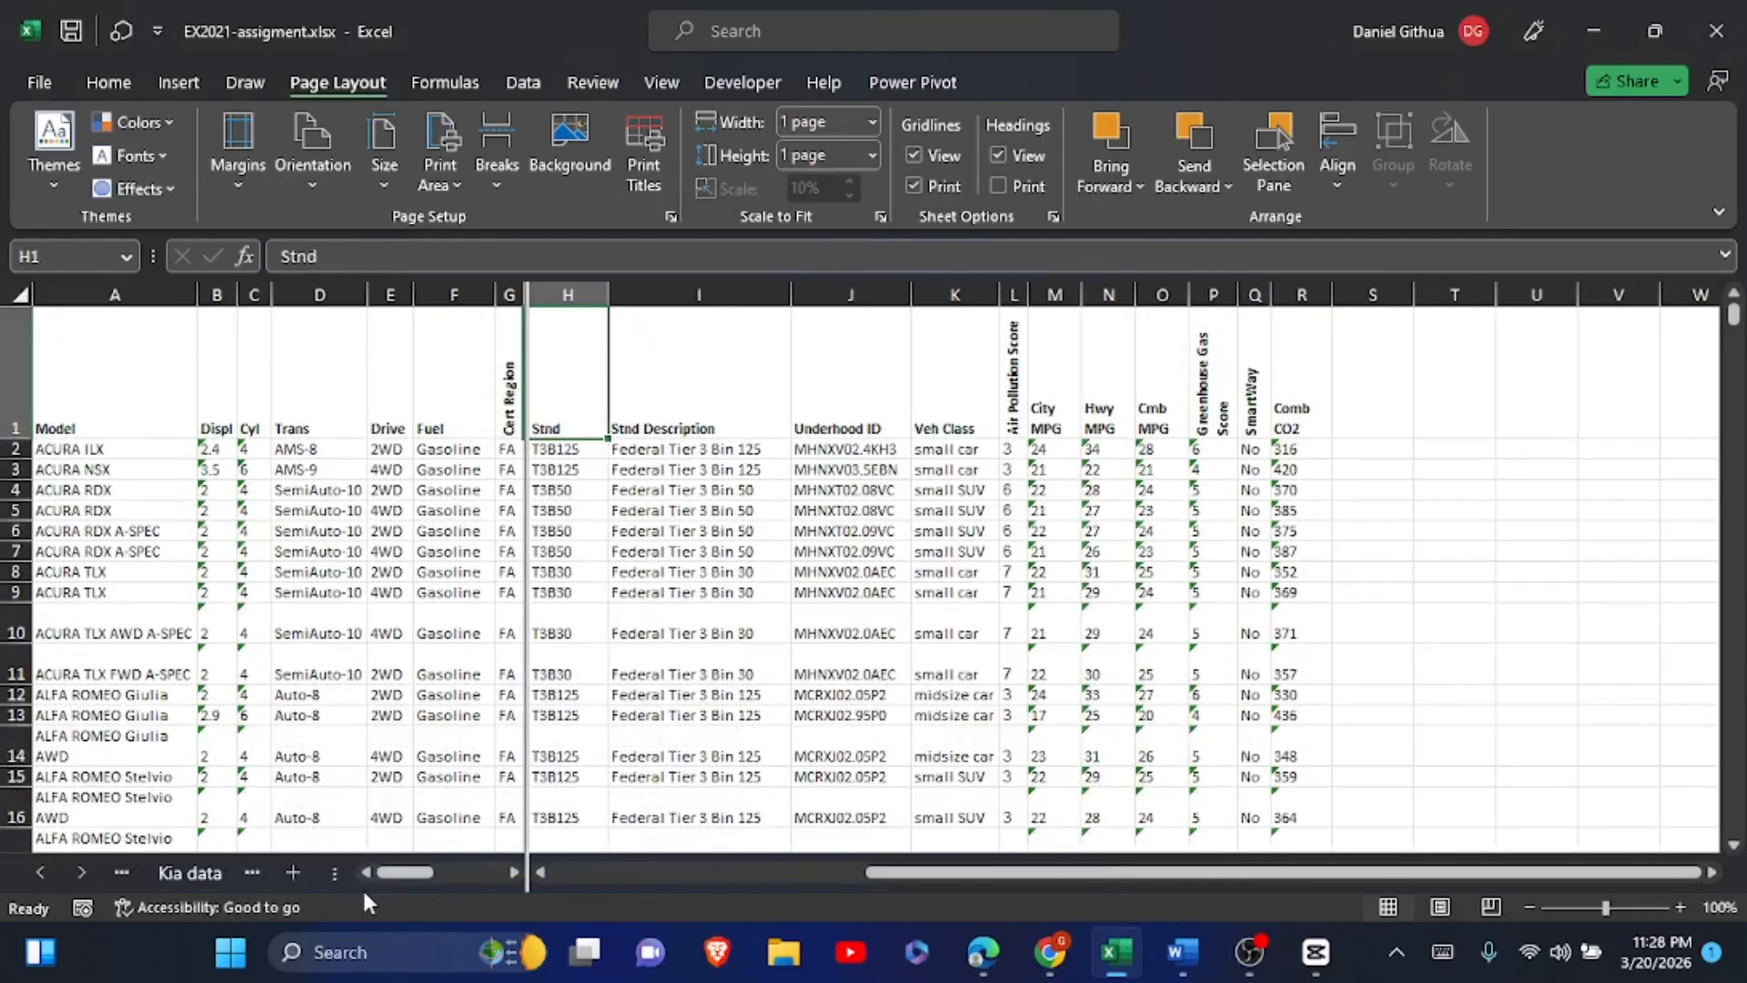
{"action": "left_click", "coordinate": [192, 880]}
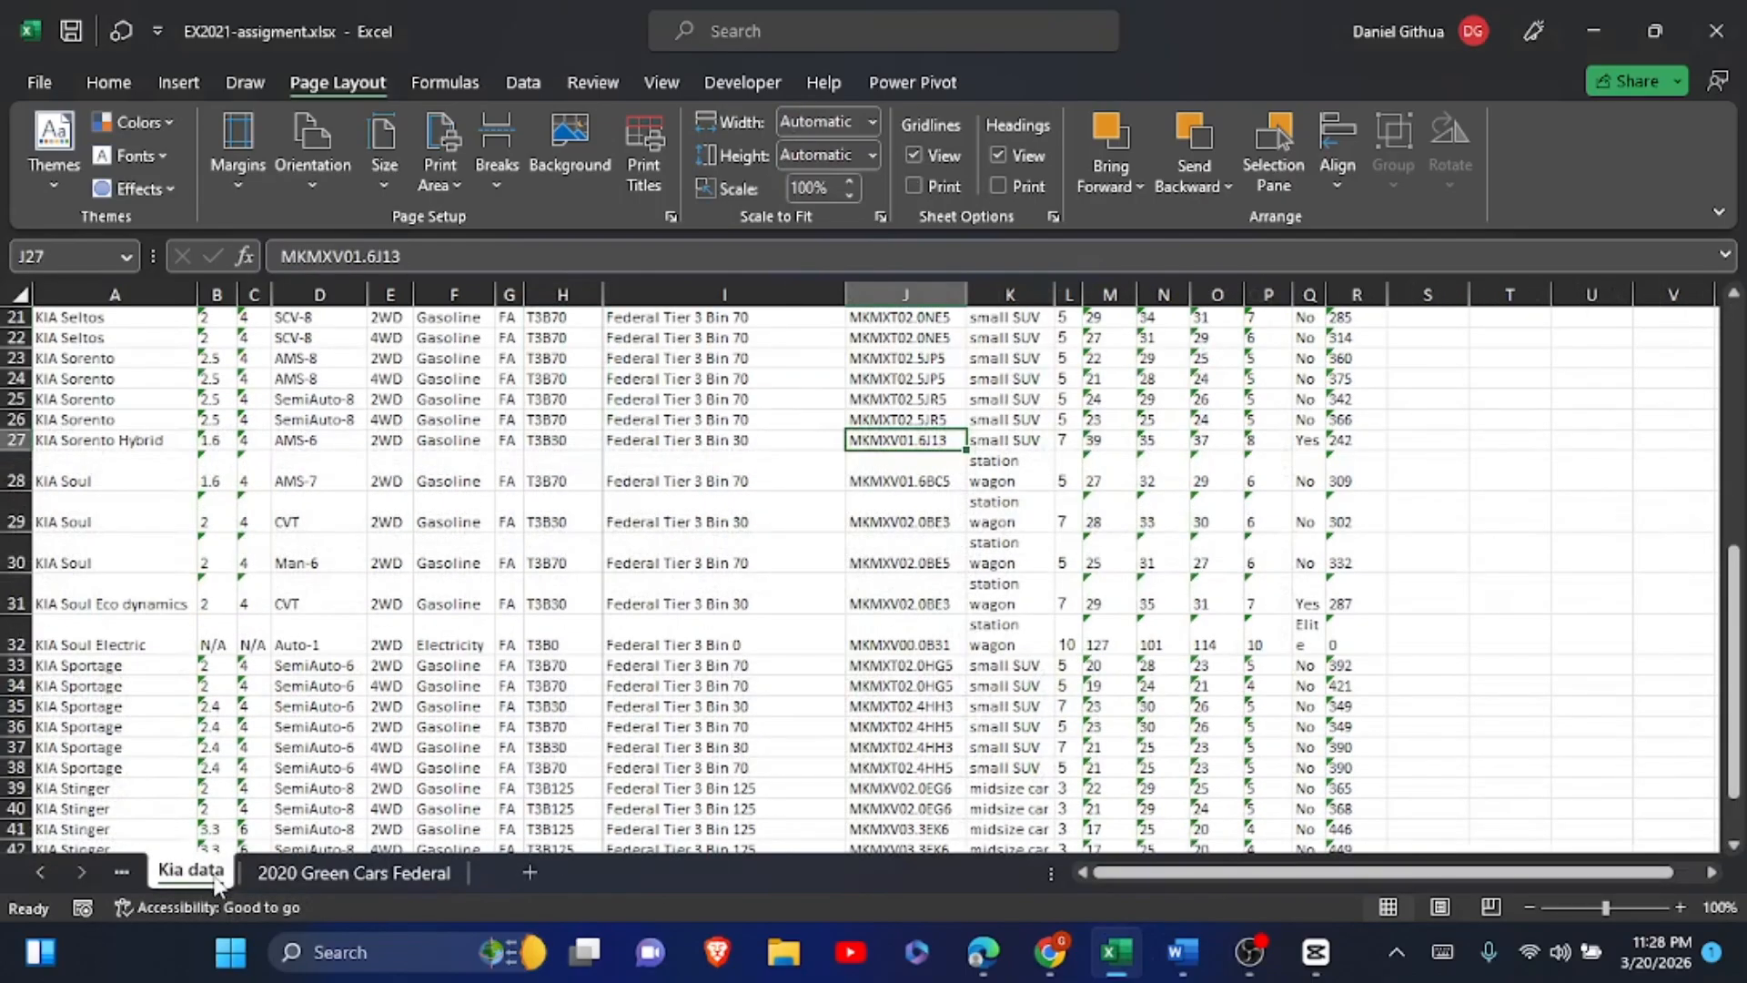
{"action": "left_click", "coordinate": [747, 289]}
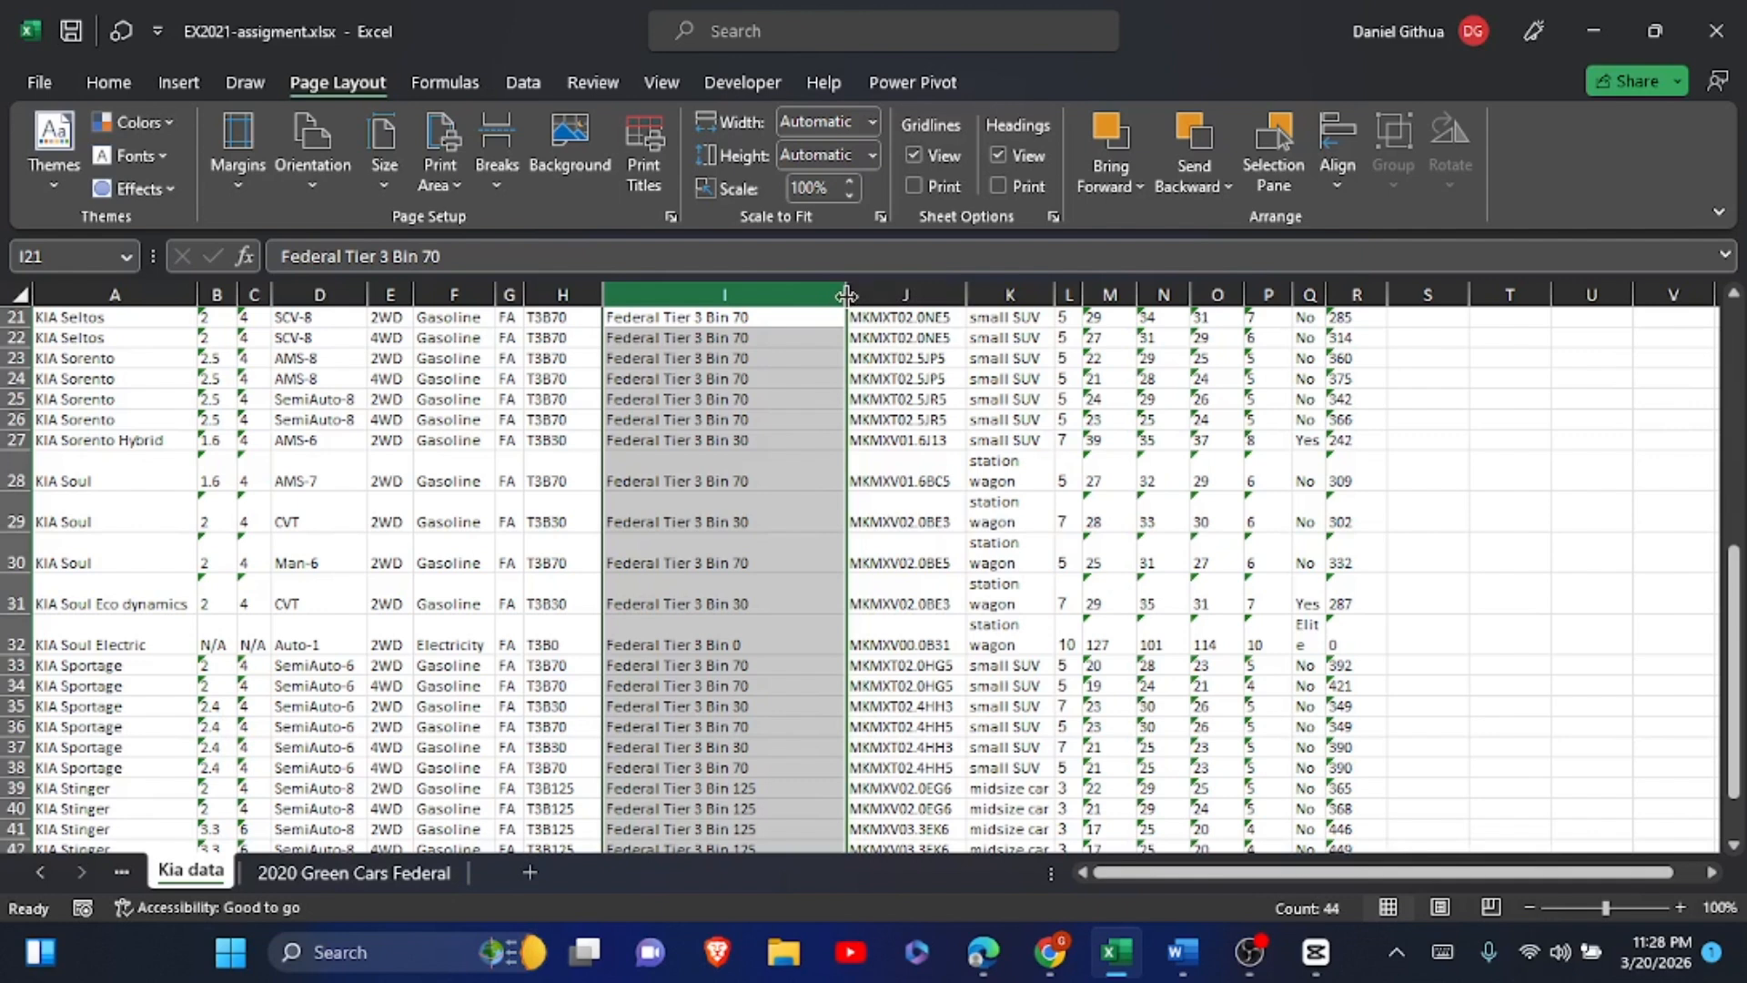
{"action": "double_click", "coordinate": [846, 294]}
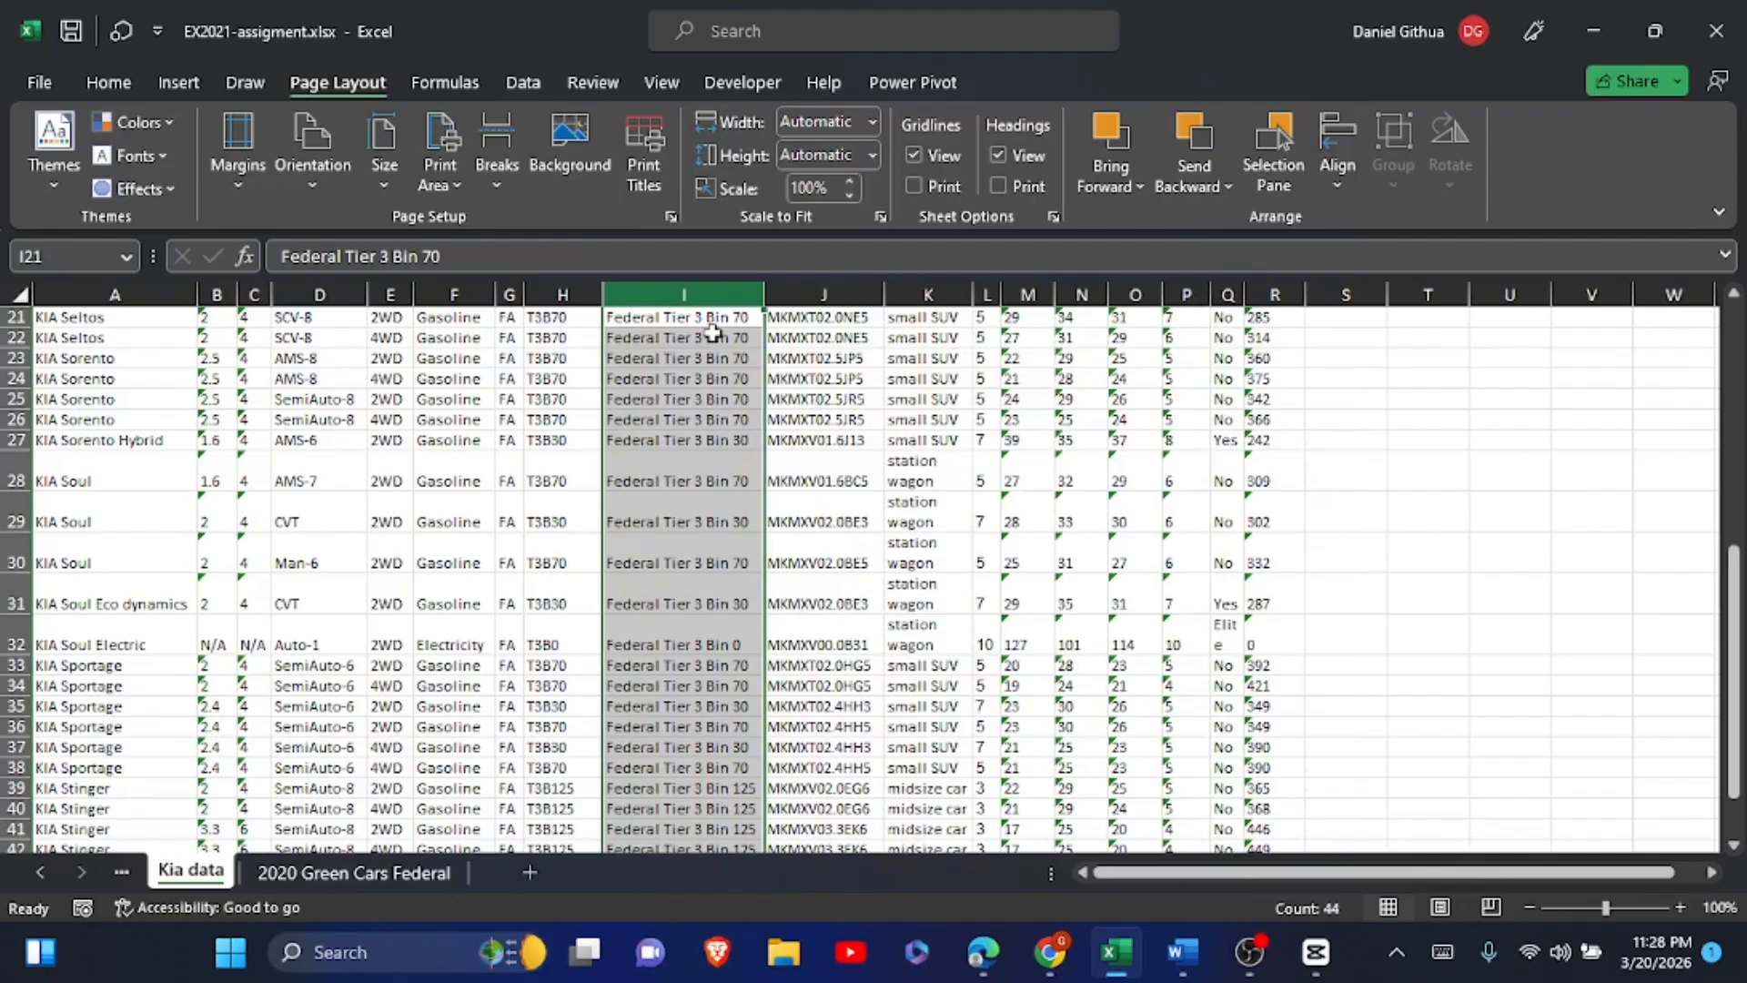
- Set the height of row 1 on the Kia data worksheet to 78
{"action": "scroll", "coordinate": [419, 368], "scroll_direction": "up", "scroll_amount": 7}
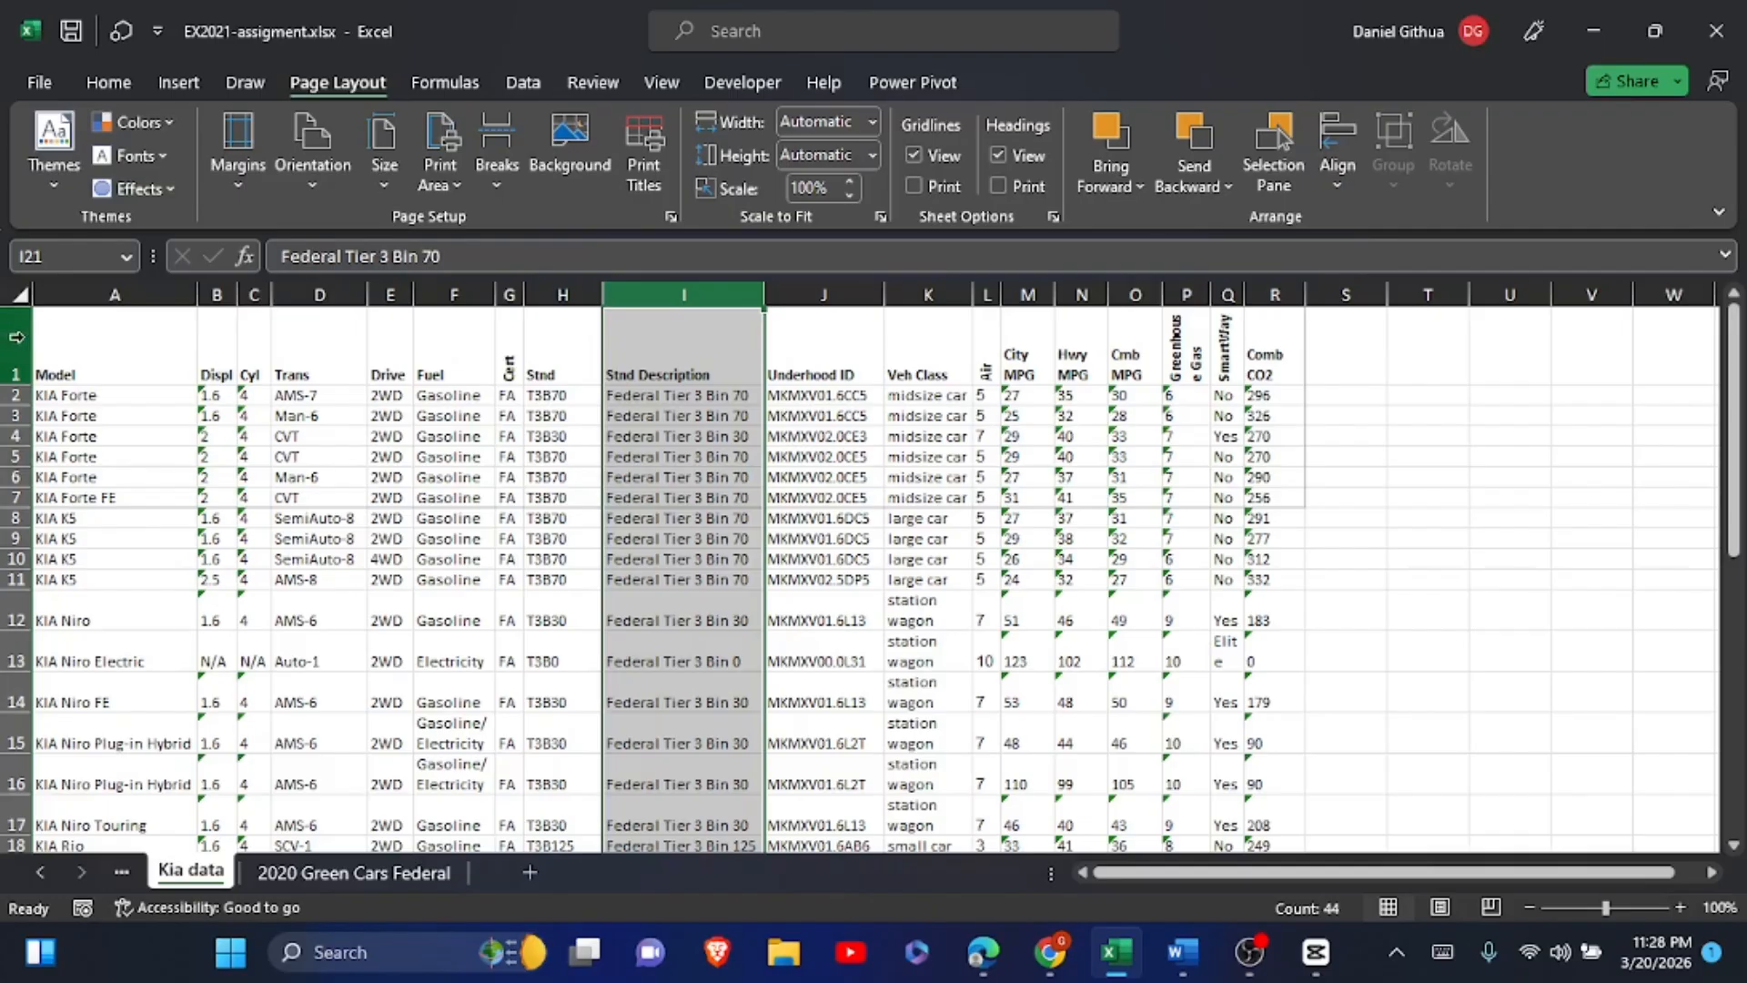
{"action": "left_click", "coordinate": [16, 337]}
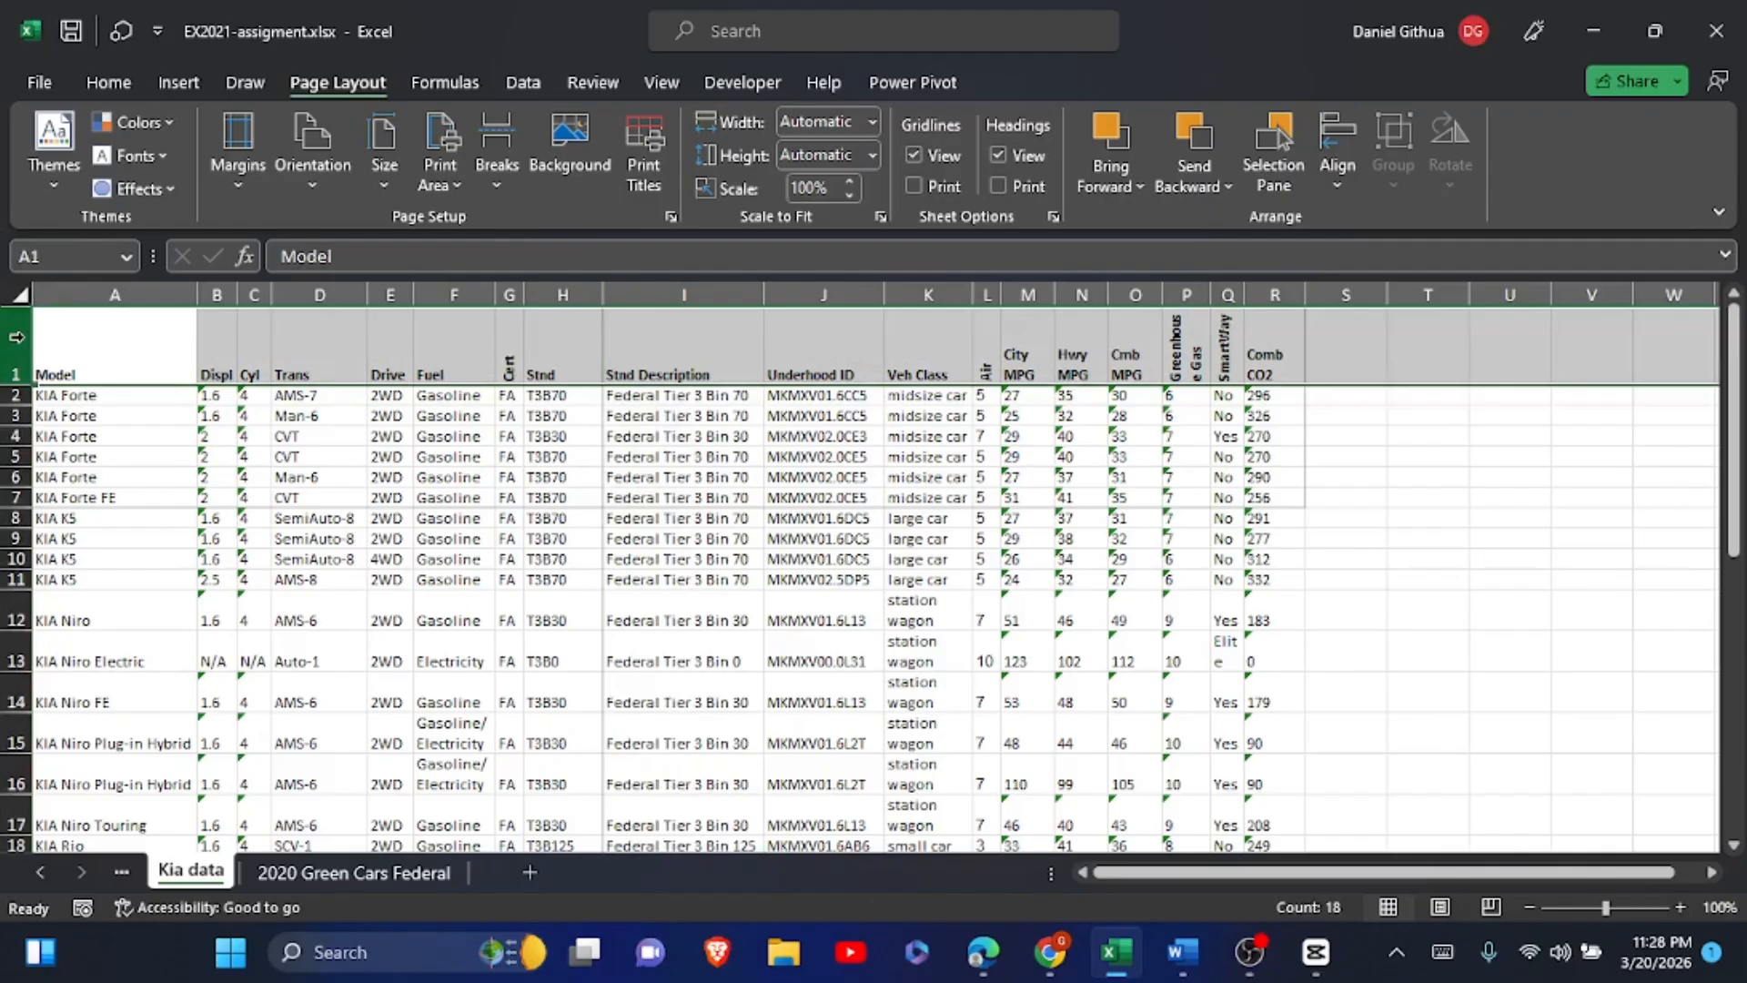
{"action": "right_click", "coordinate": [16, 337]}
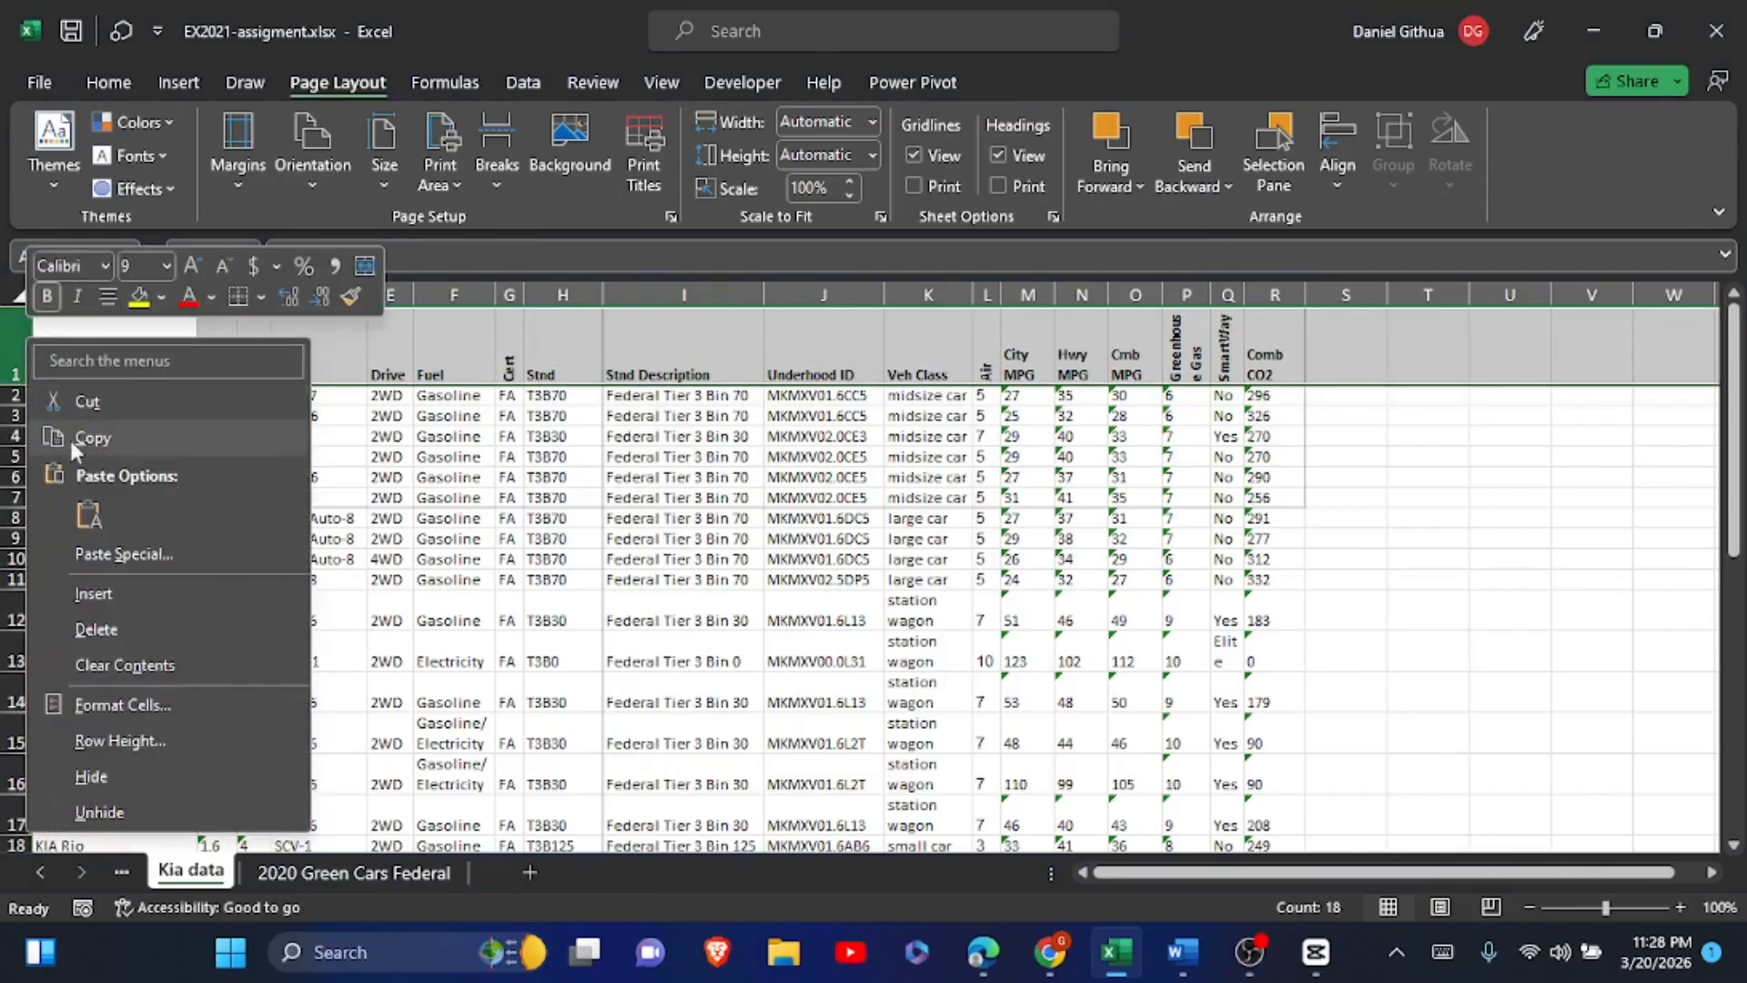
{"action": "left_click", "coordinate": [137, 740]}
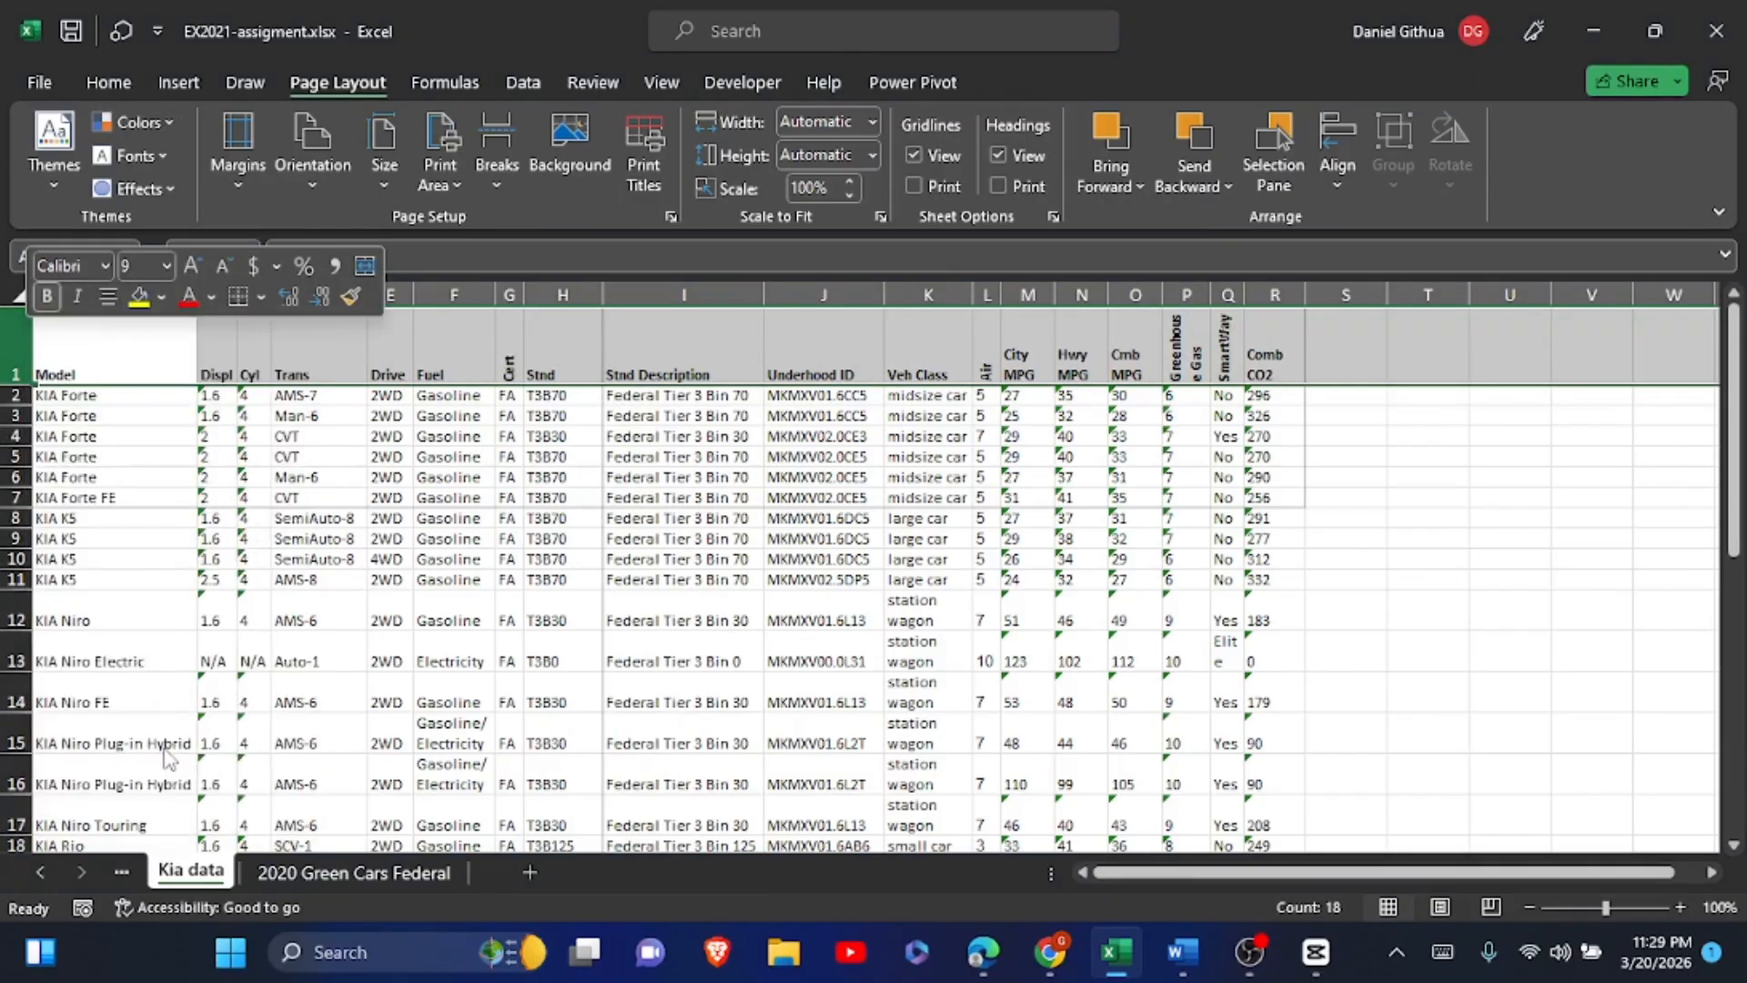
{"action": "type", "text": "78"}
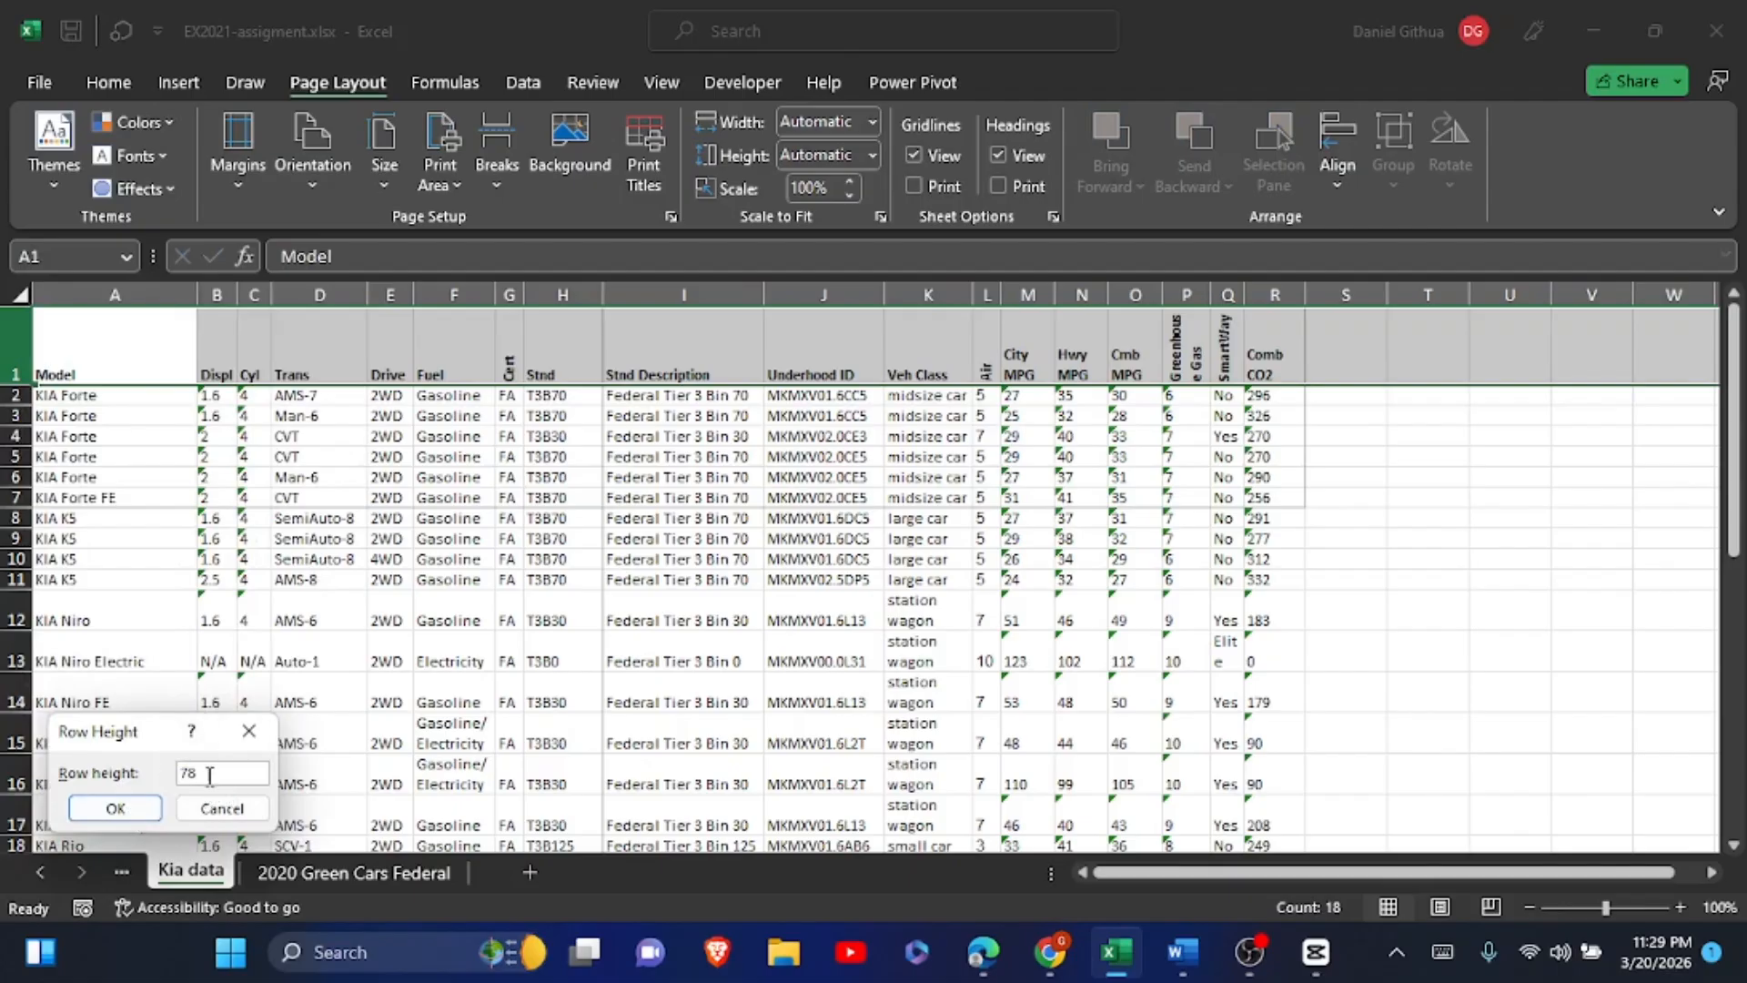
{"action": "left_click", "coordinate": [114, 809]}
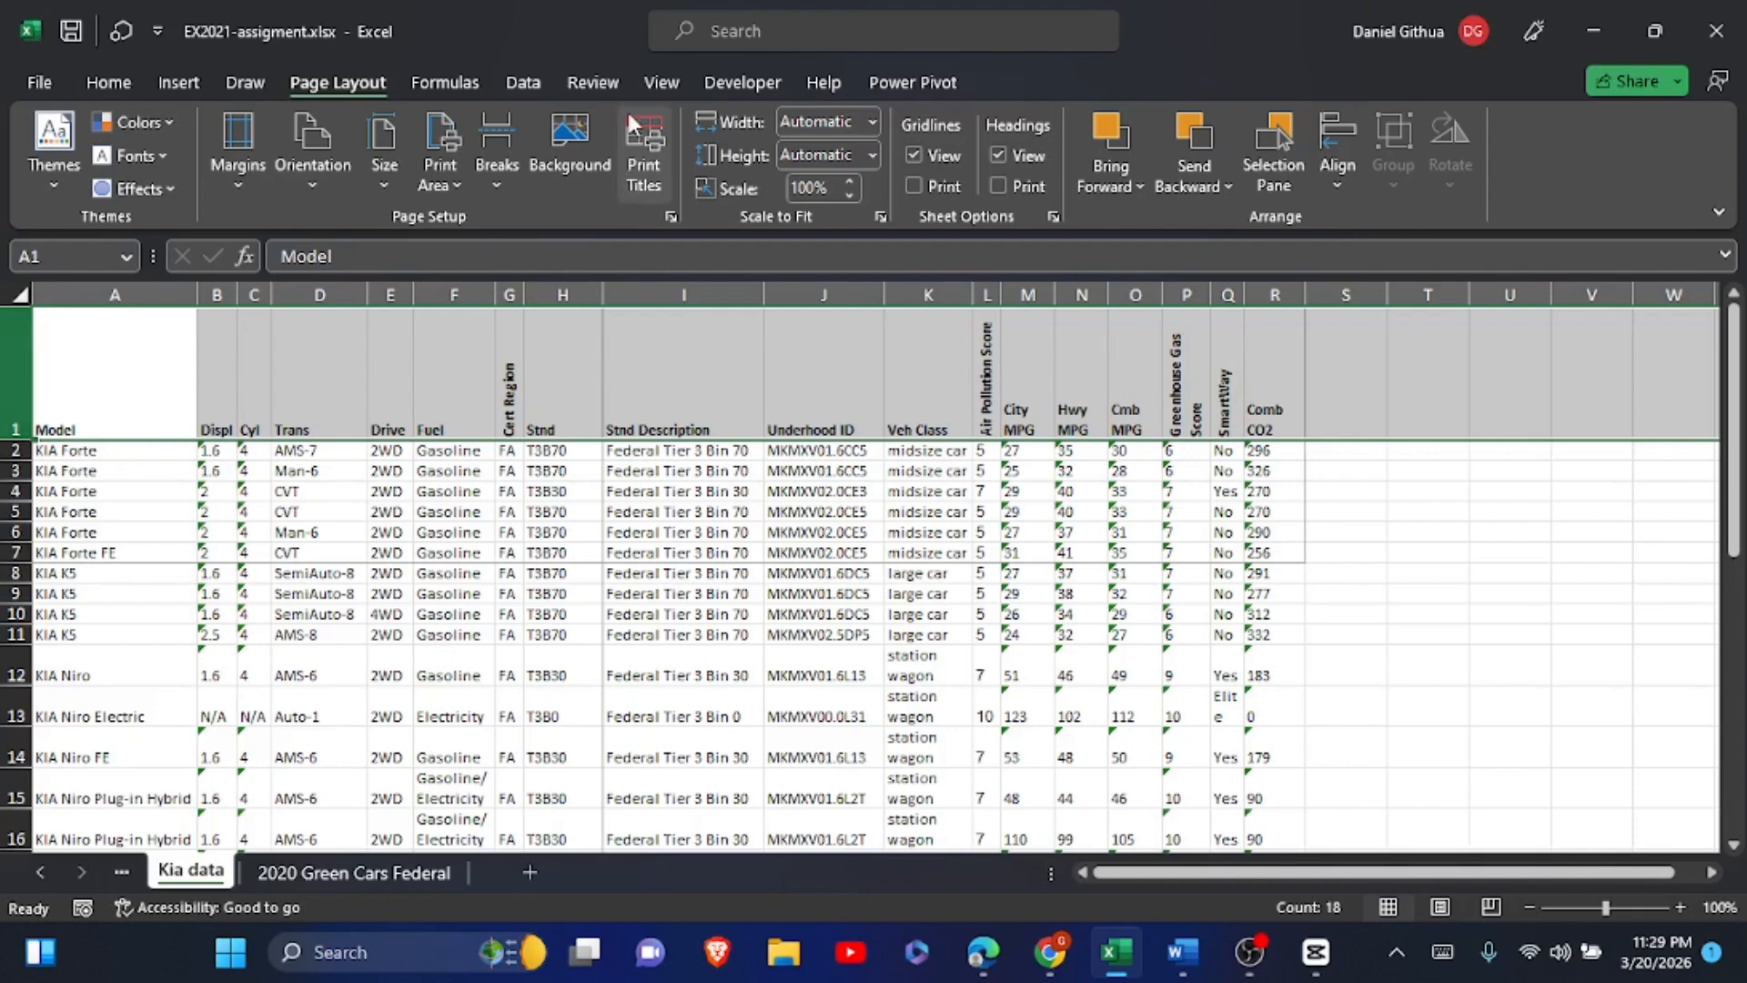
- Freeze the top row of the Kia data worksheet and clear the header row selection
{"action": "left_click", "coordinate": [648, 82]}
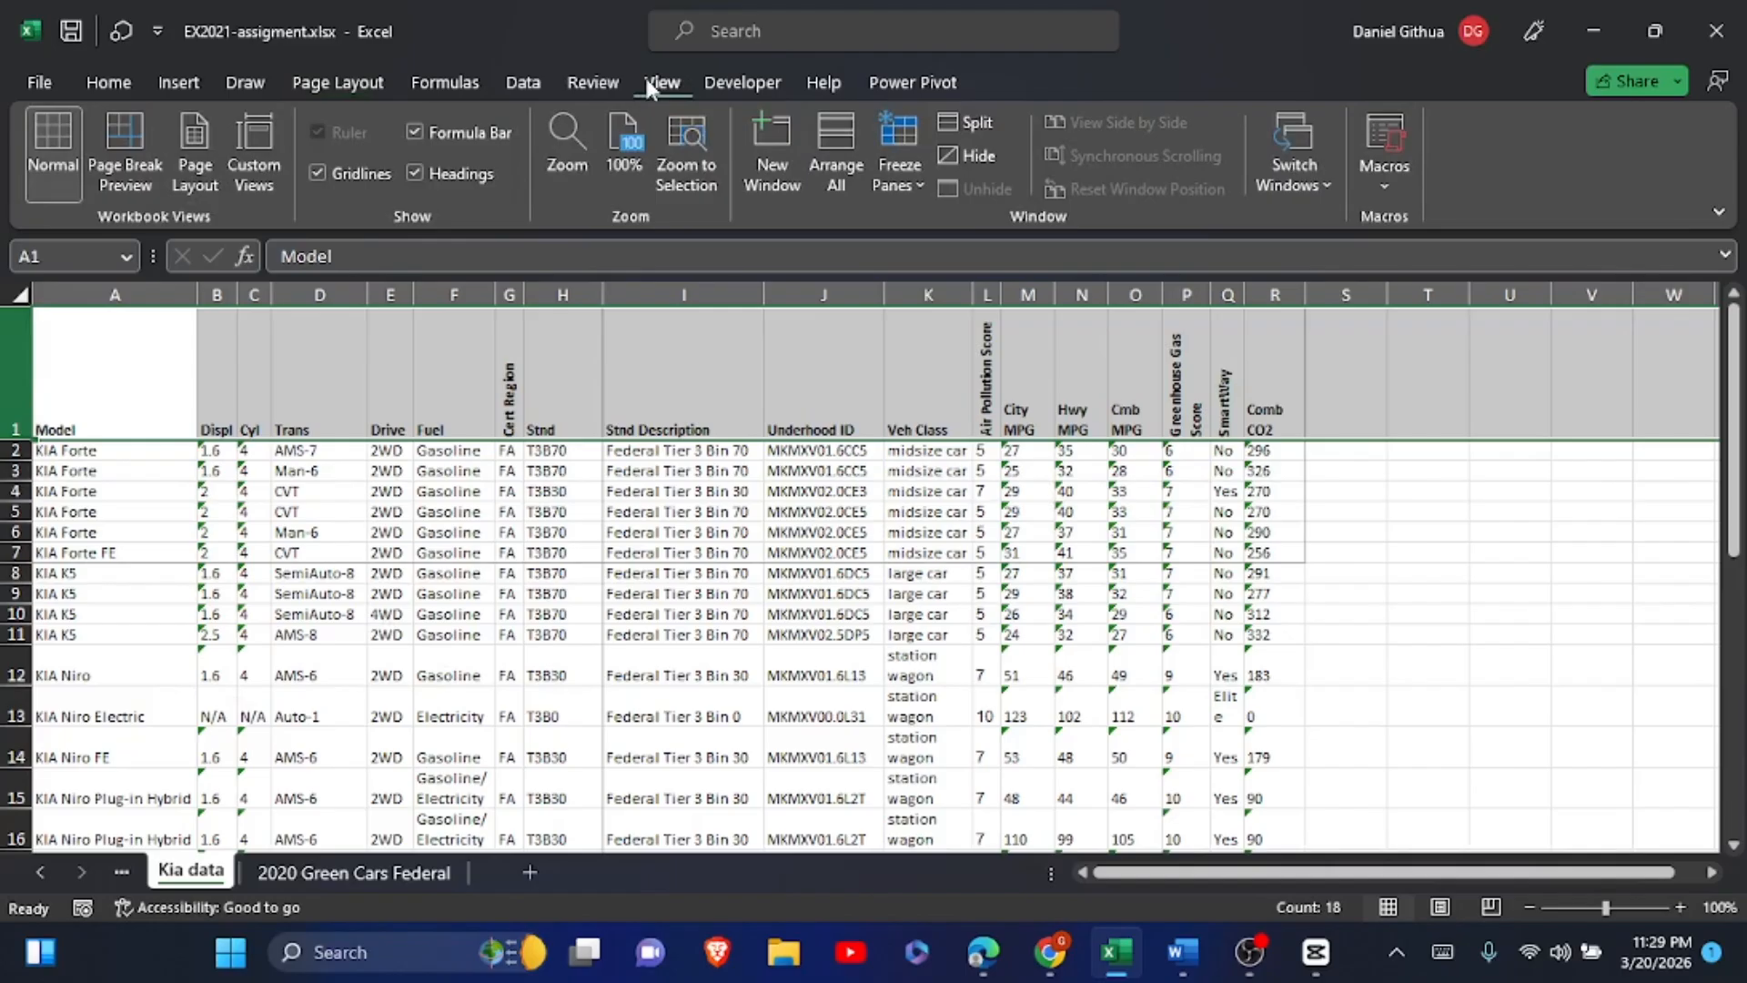
{"action": "left_click", "coordinate": [919, 189]}
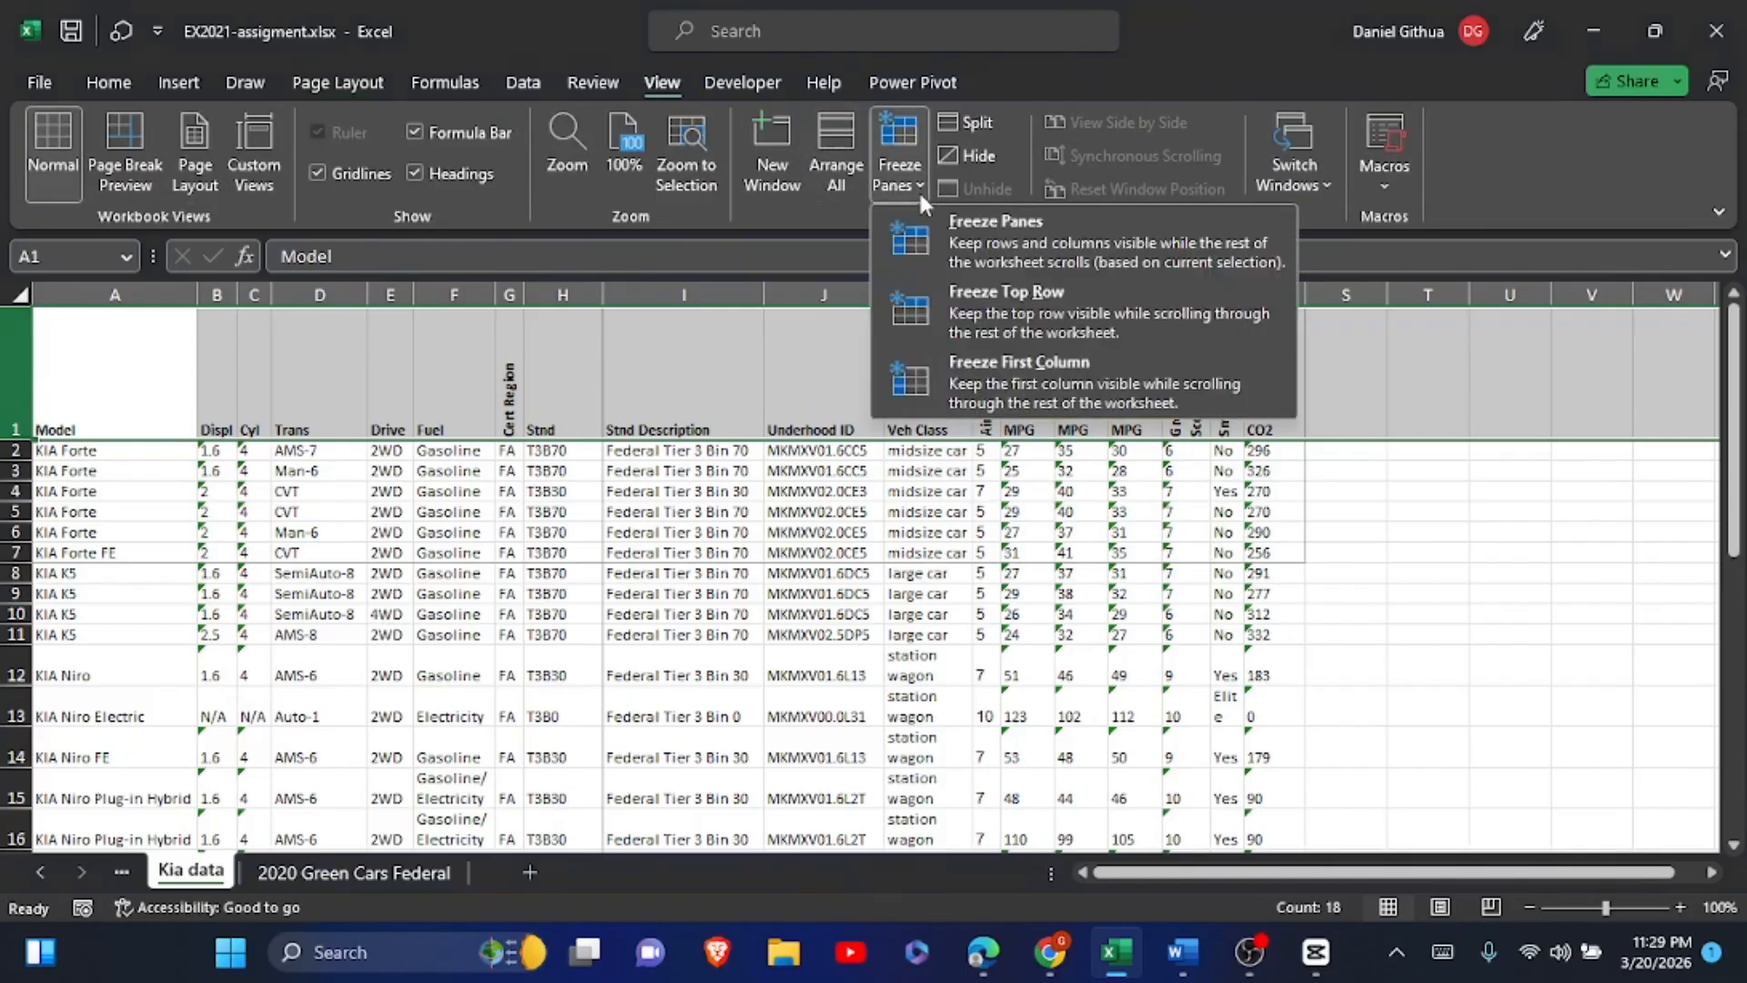
{"action": "left_click", "coordinate": [1024, 292]}
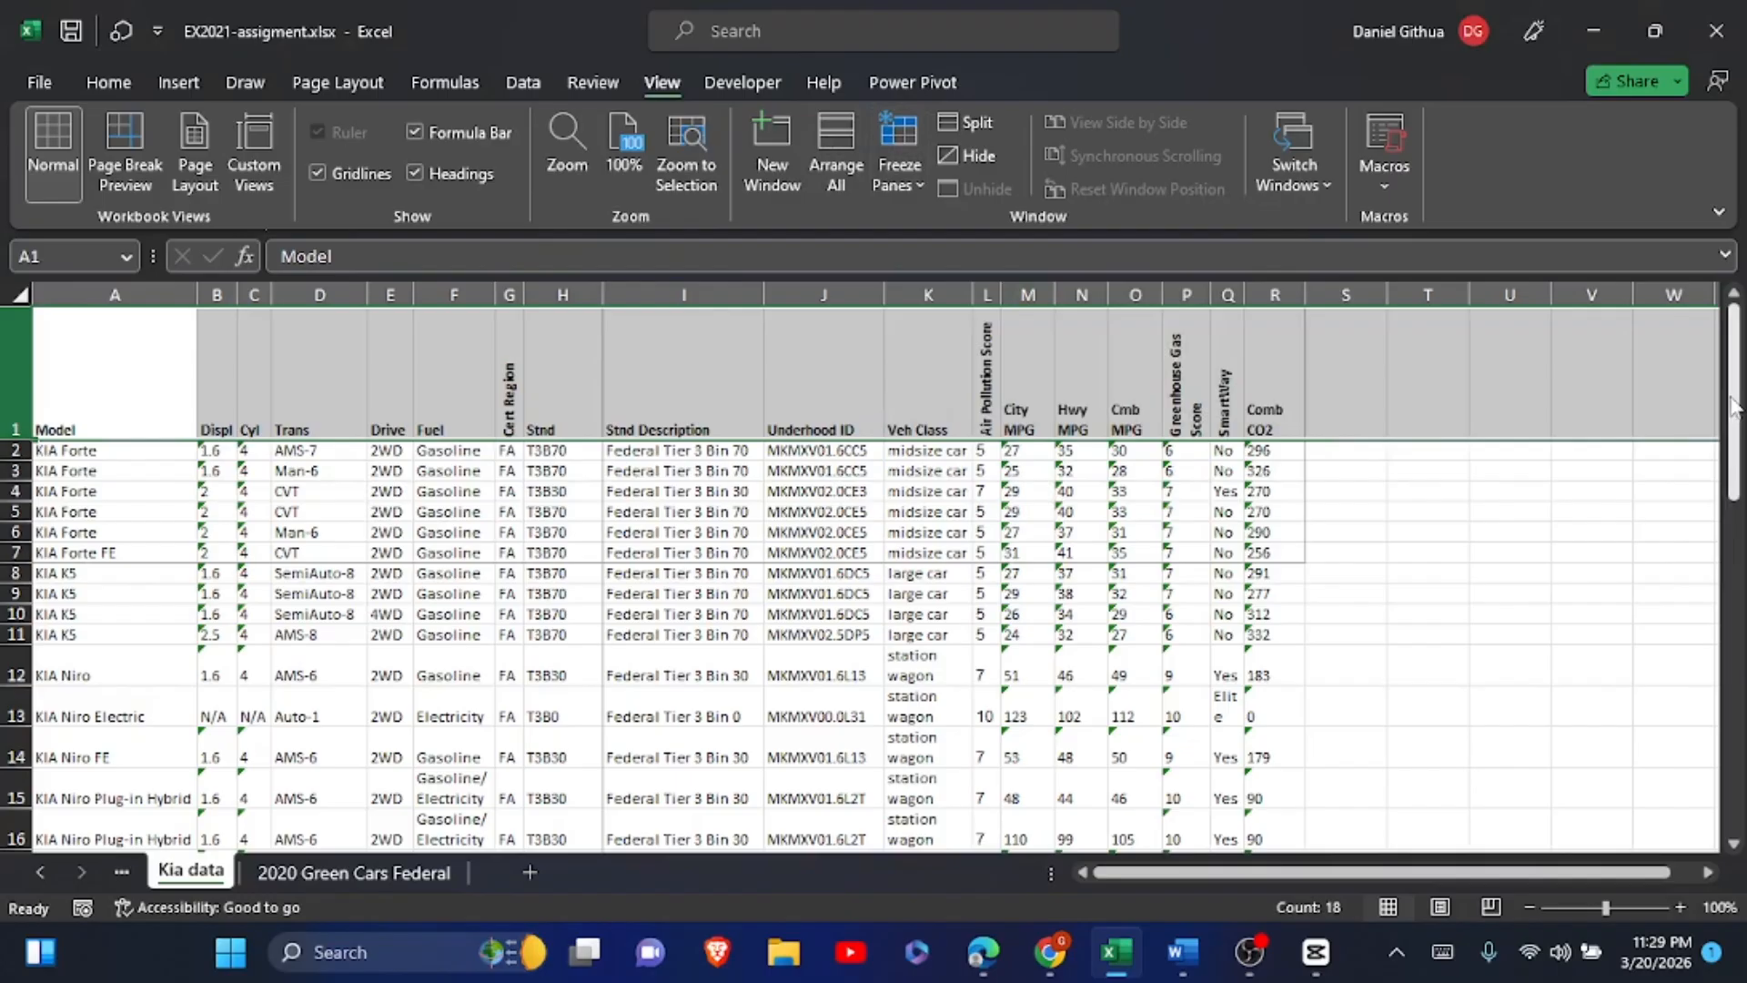
{"action": "left_click", "coordinate": [1544, 530]}
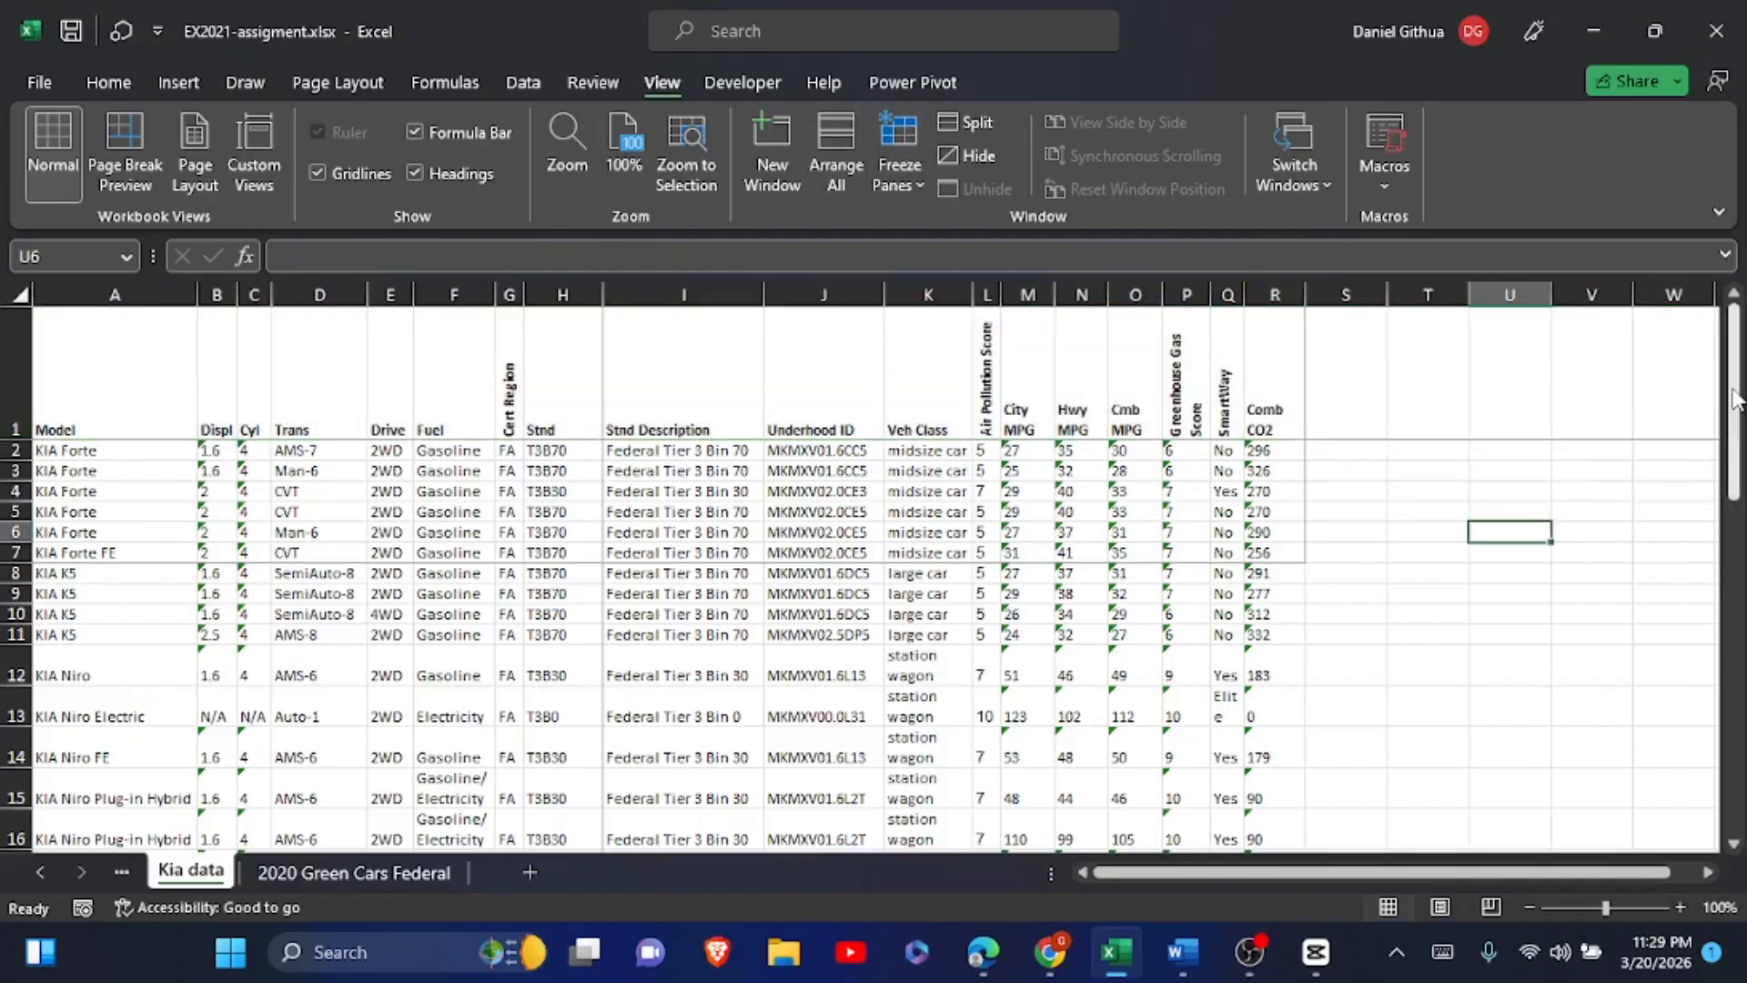
{"action": "left_click_drag", "start_coordinate": [1733, 400], "coordinate": [1607, 127]}
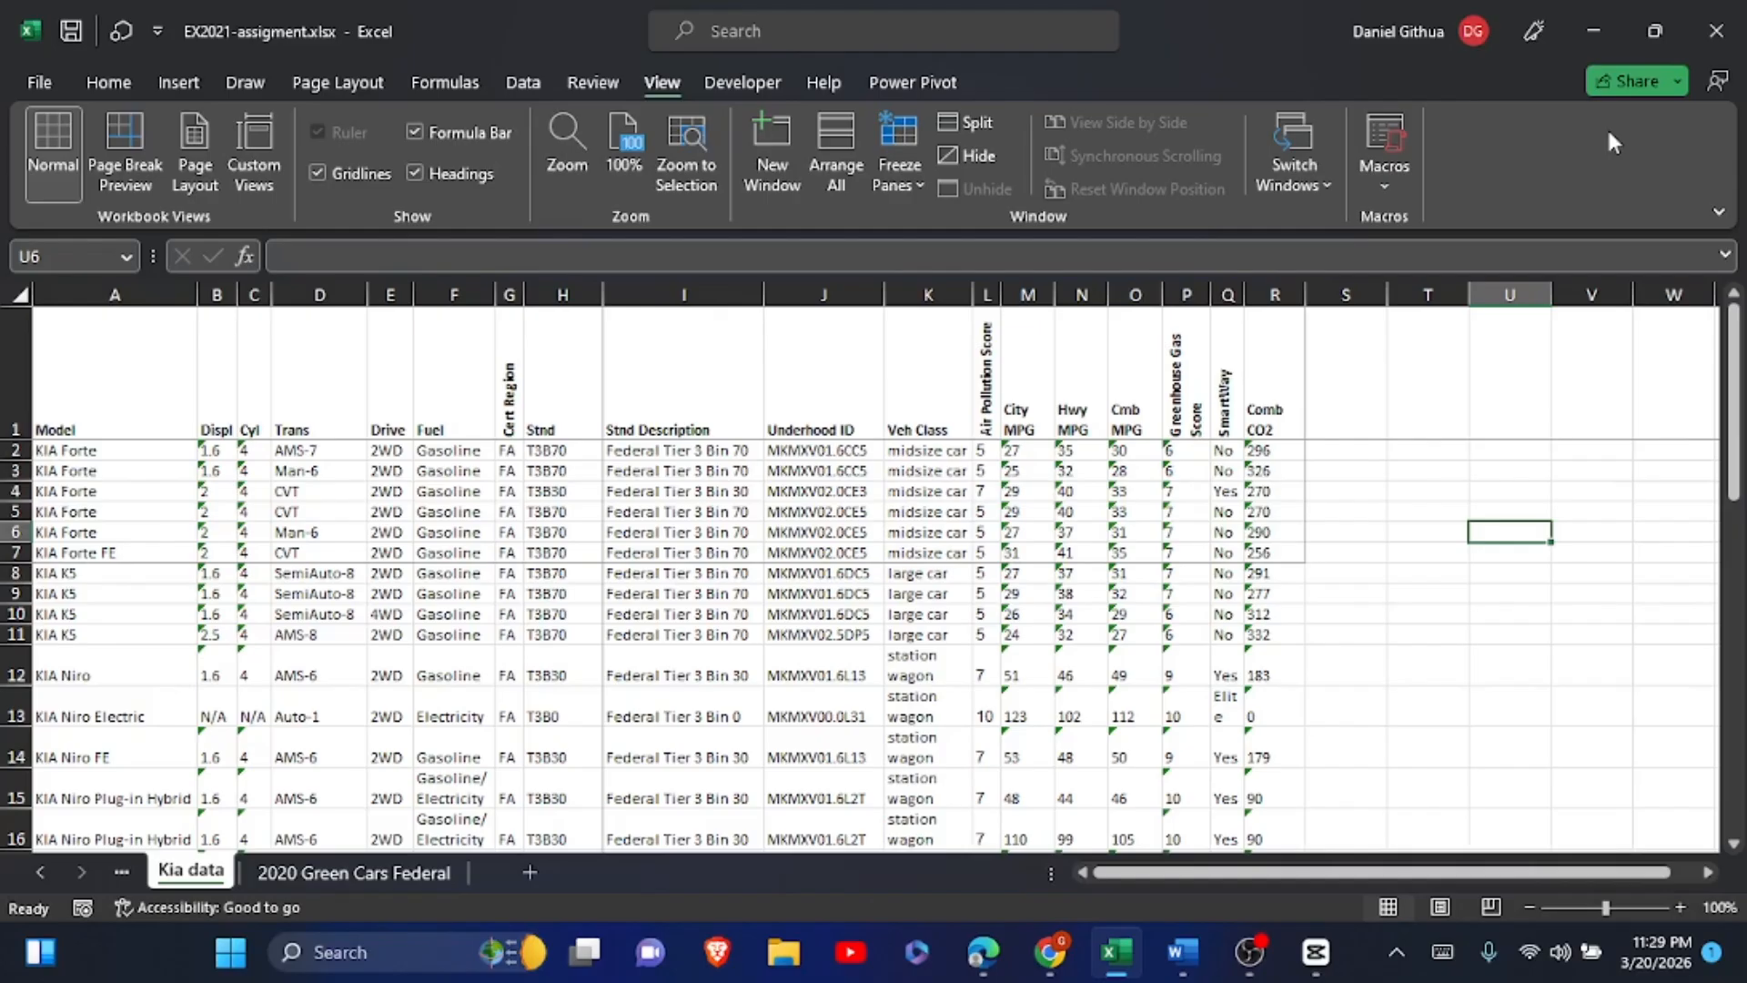
- Switch to the EX2021-instructions document in Word and copy the underhood ID MKMXV01.6J13 from step 3d
{"action": "mouse_move", "coordinate": [1181, 951]}
{"action": "left_click", "coordinate": [1056, 892]}
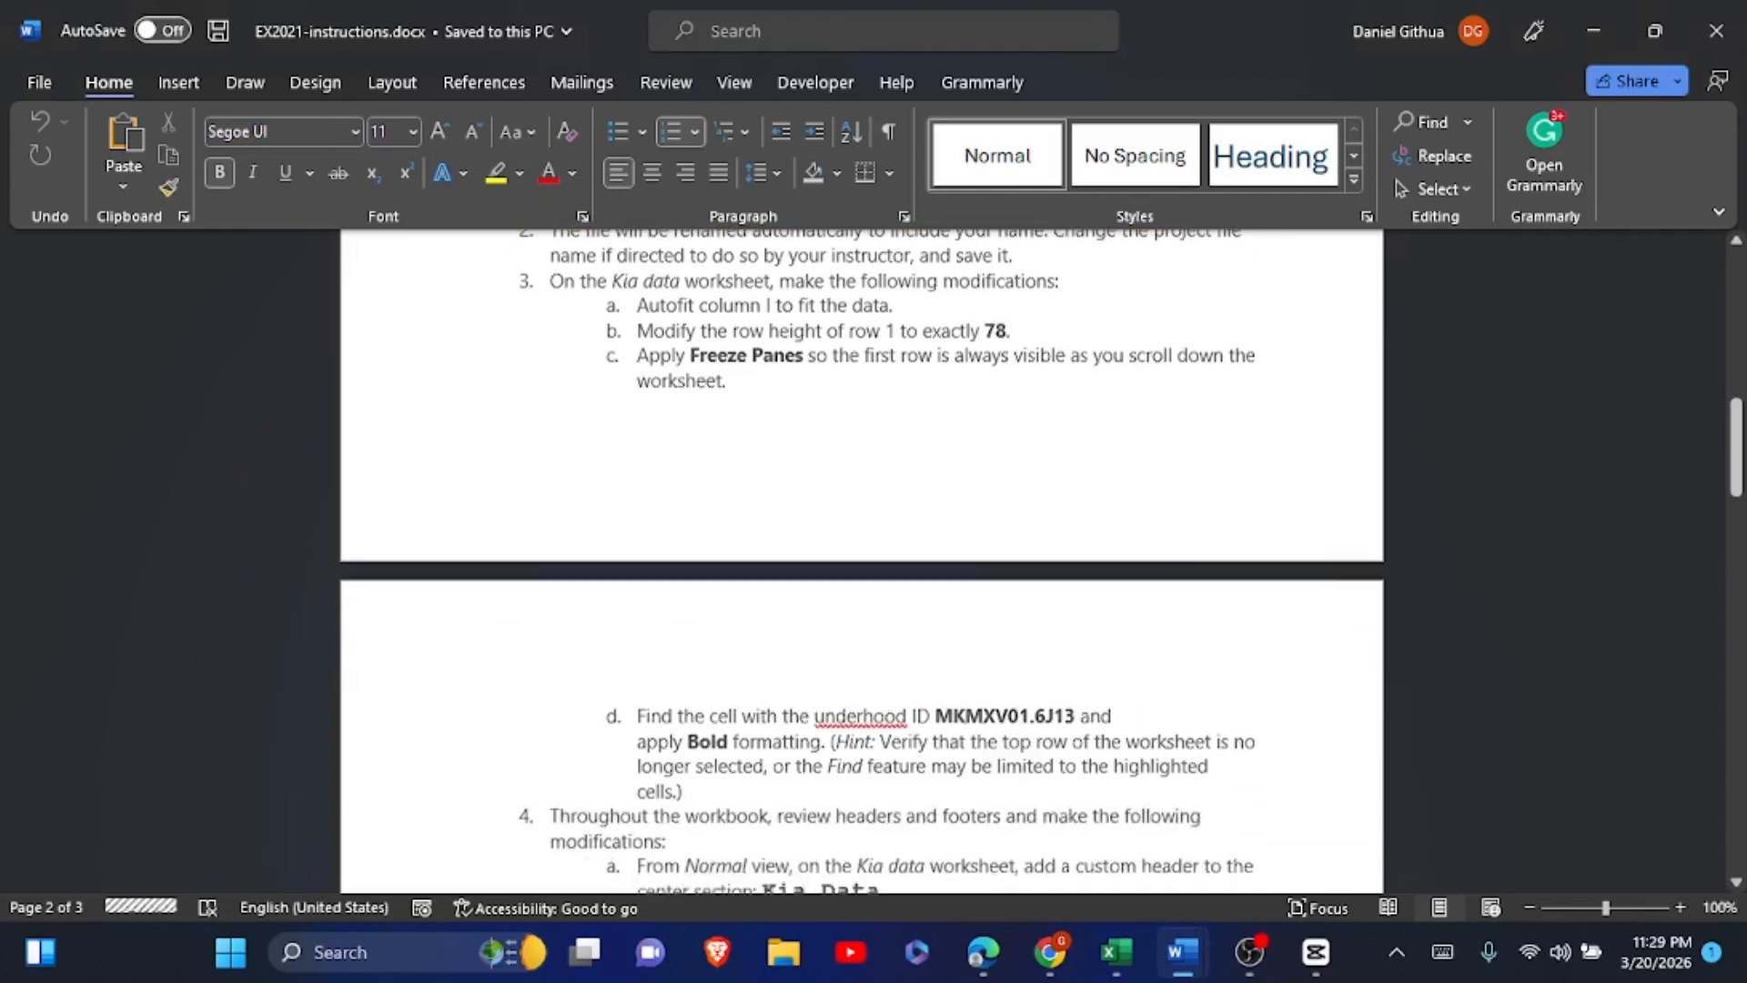
{"action": "scroll", "coordinate": [965, 641], "scroll_direction": "down", "scroll_amount": 1}
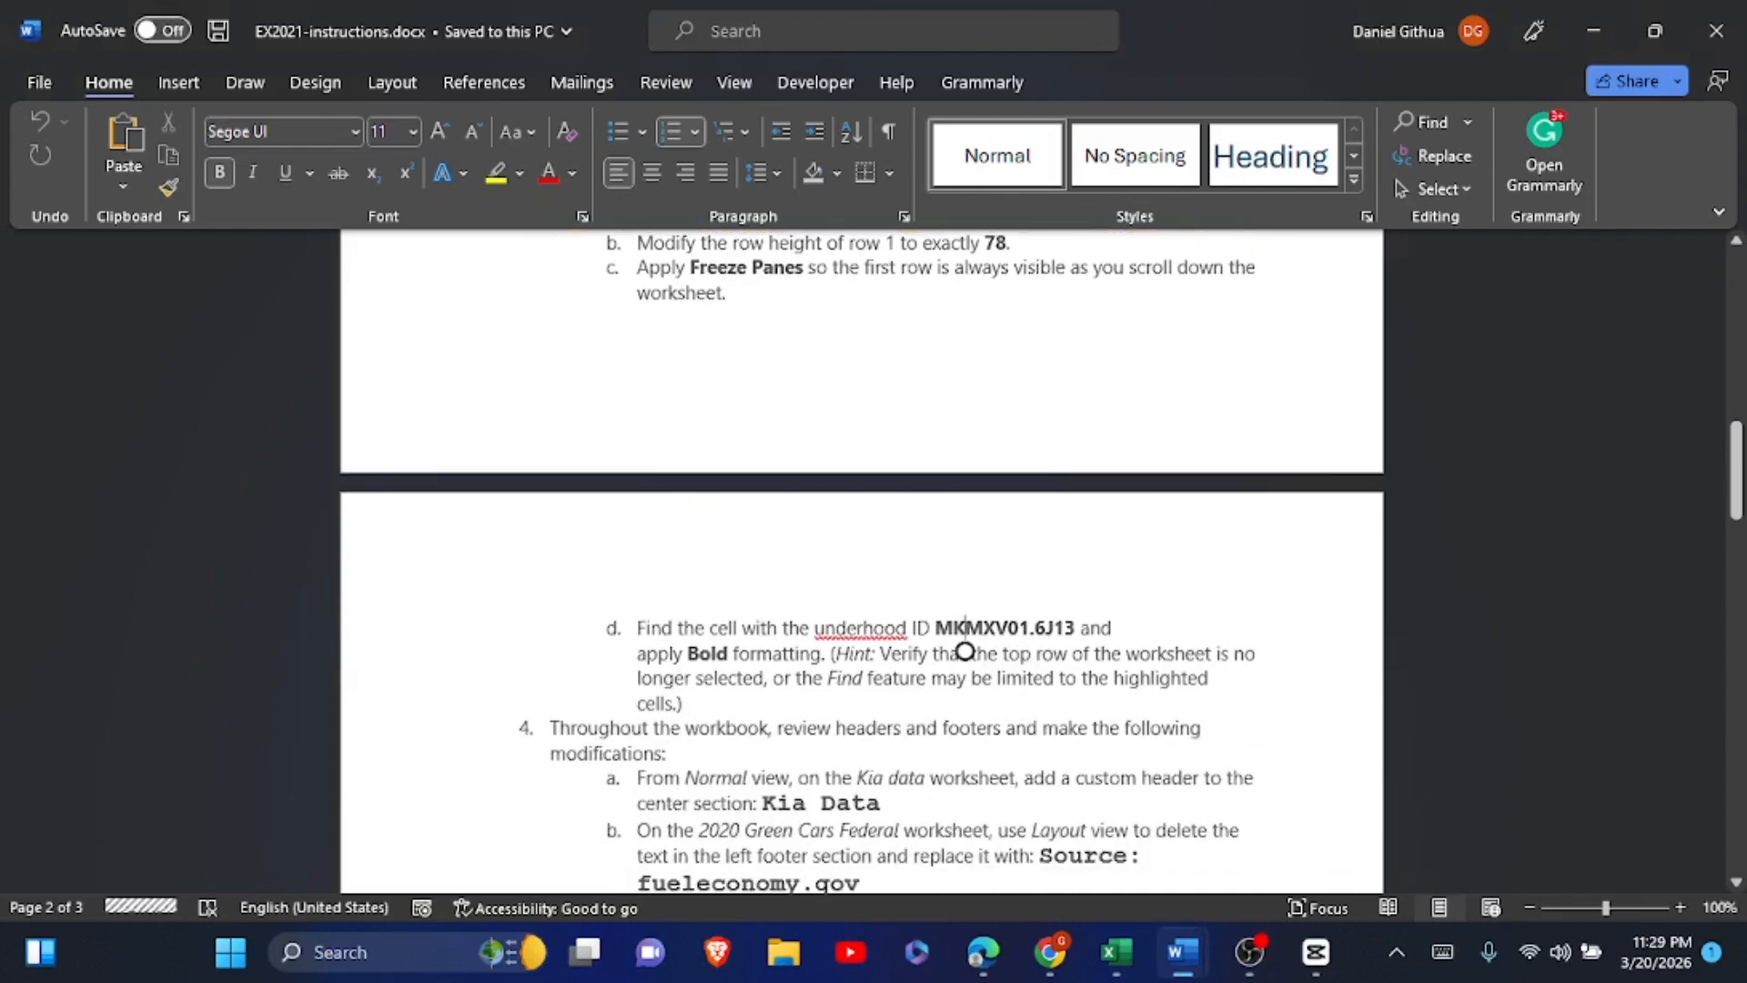
{"action": "left_click_drag", "start_coordinate": [966, 637], "coordinate": [1080, 637]}
{"action": "key", "text": "ctrl+c"}
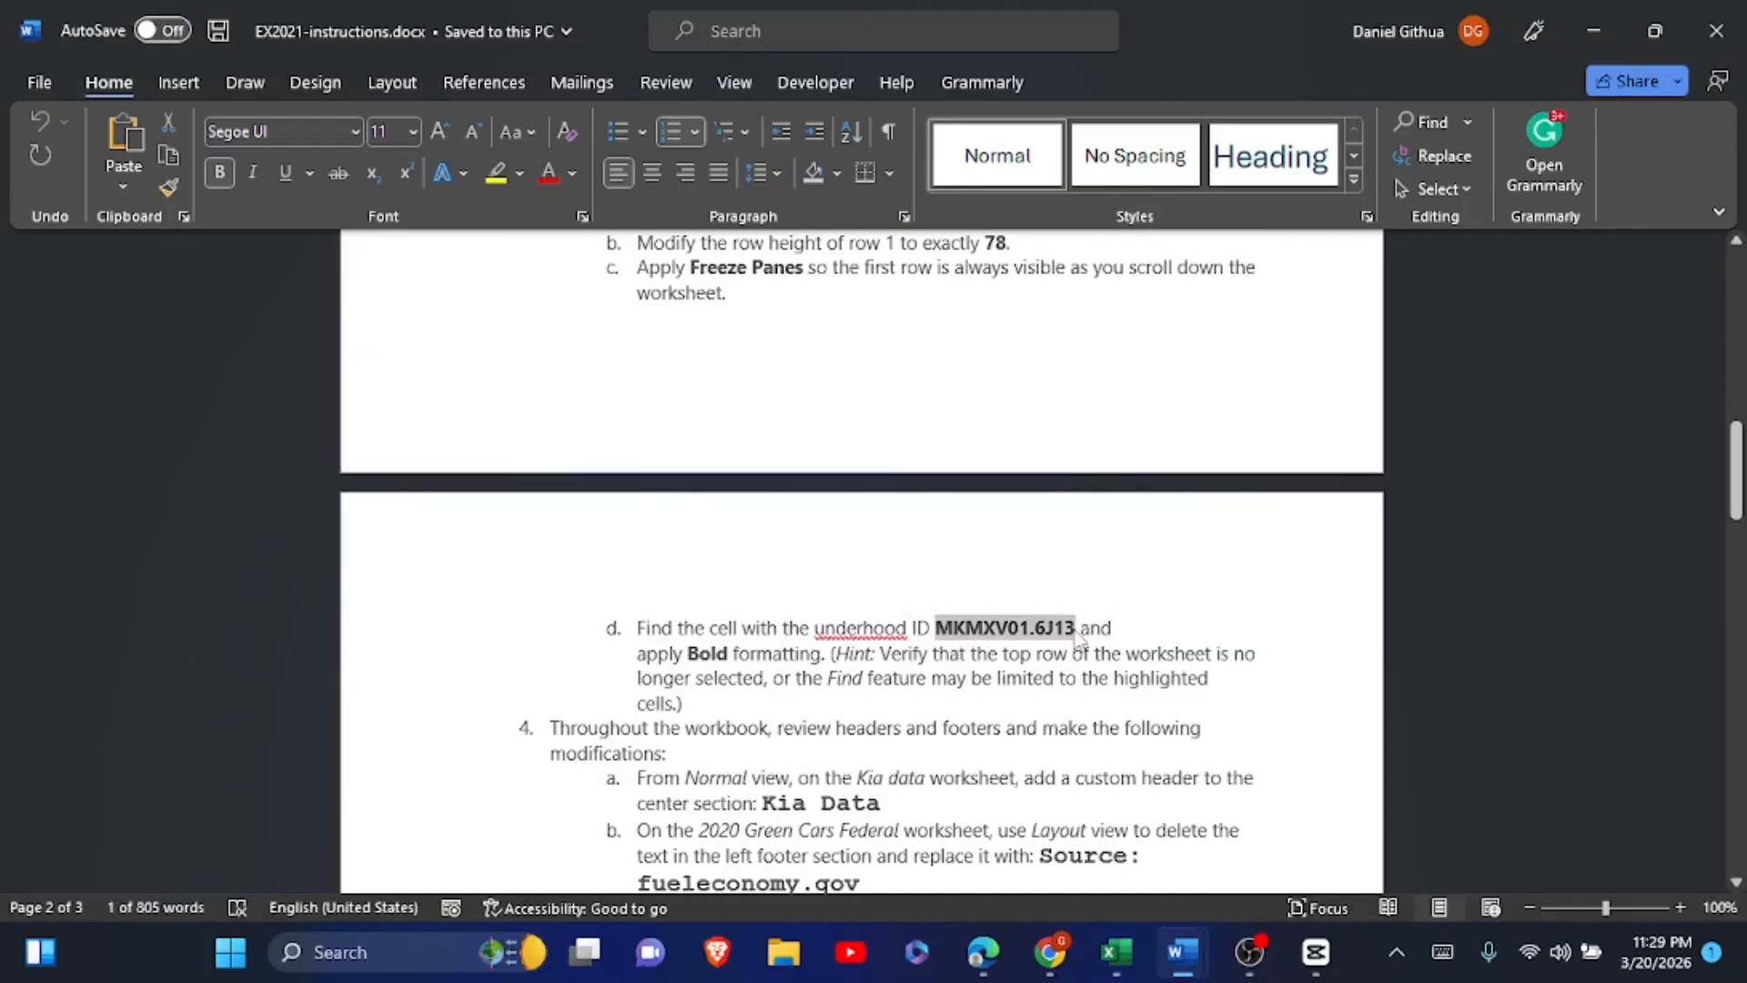
- Switch back to Excel, find the cell containing MKMXV01.6J13 on the Kia data worksheet and make it bold
{"action": "key", "text": "alt+Tab"}
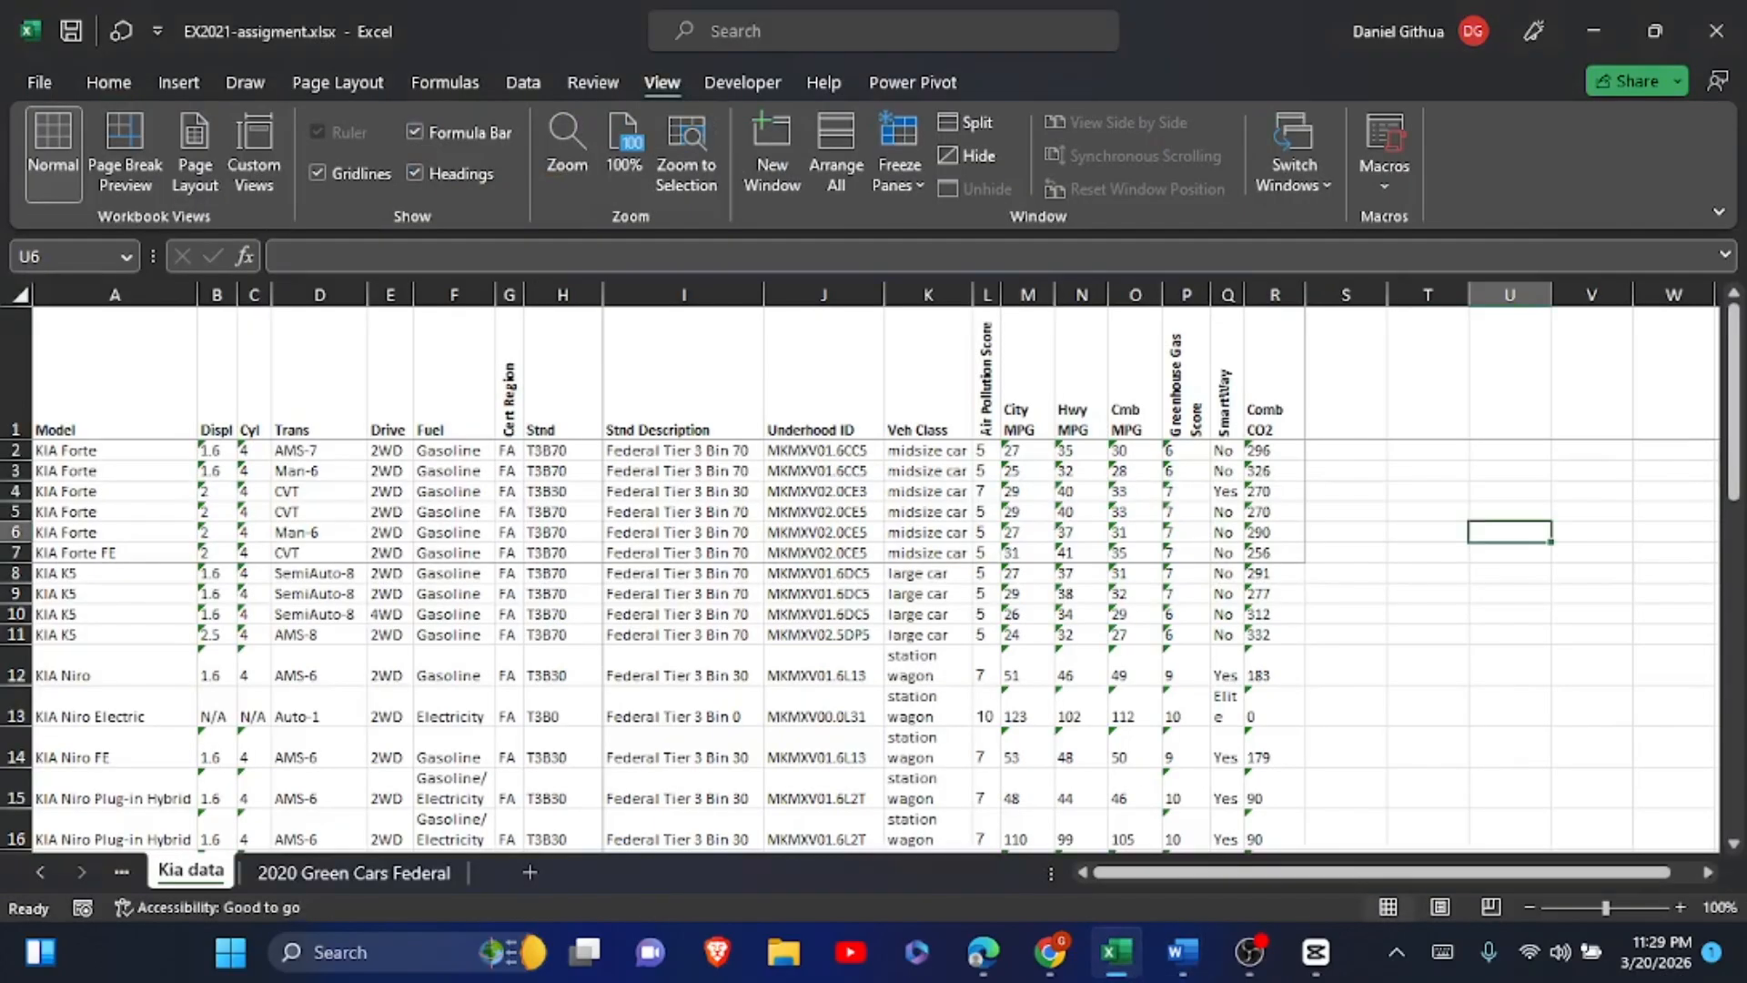
{"action": "left_click", "coordinate": [127, 90]}
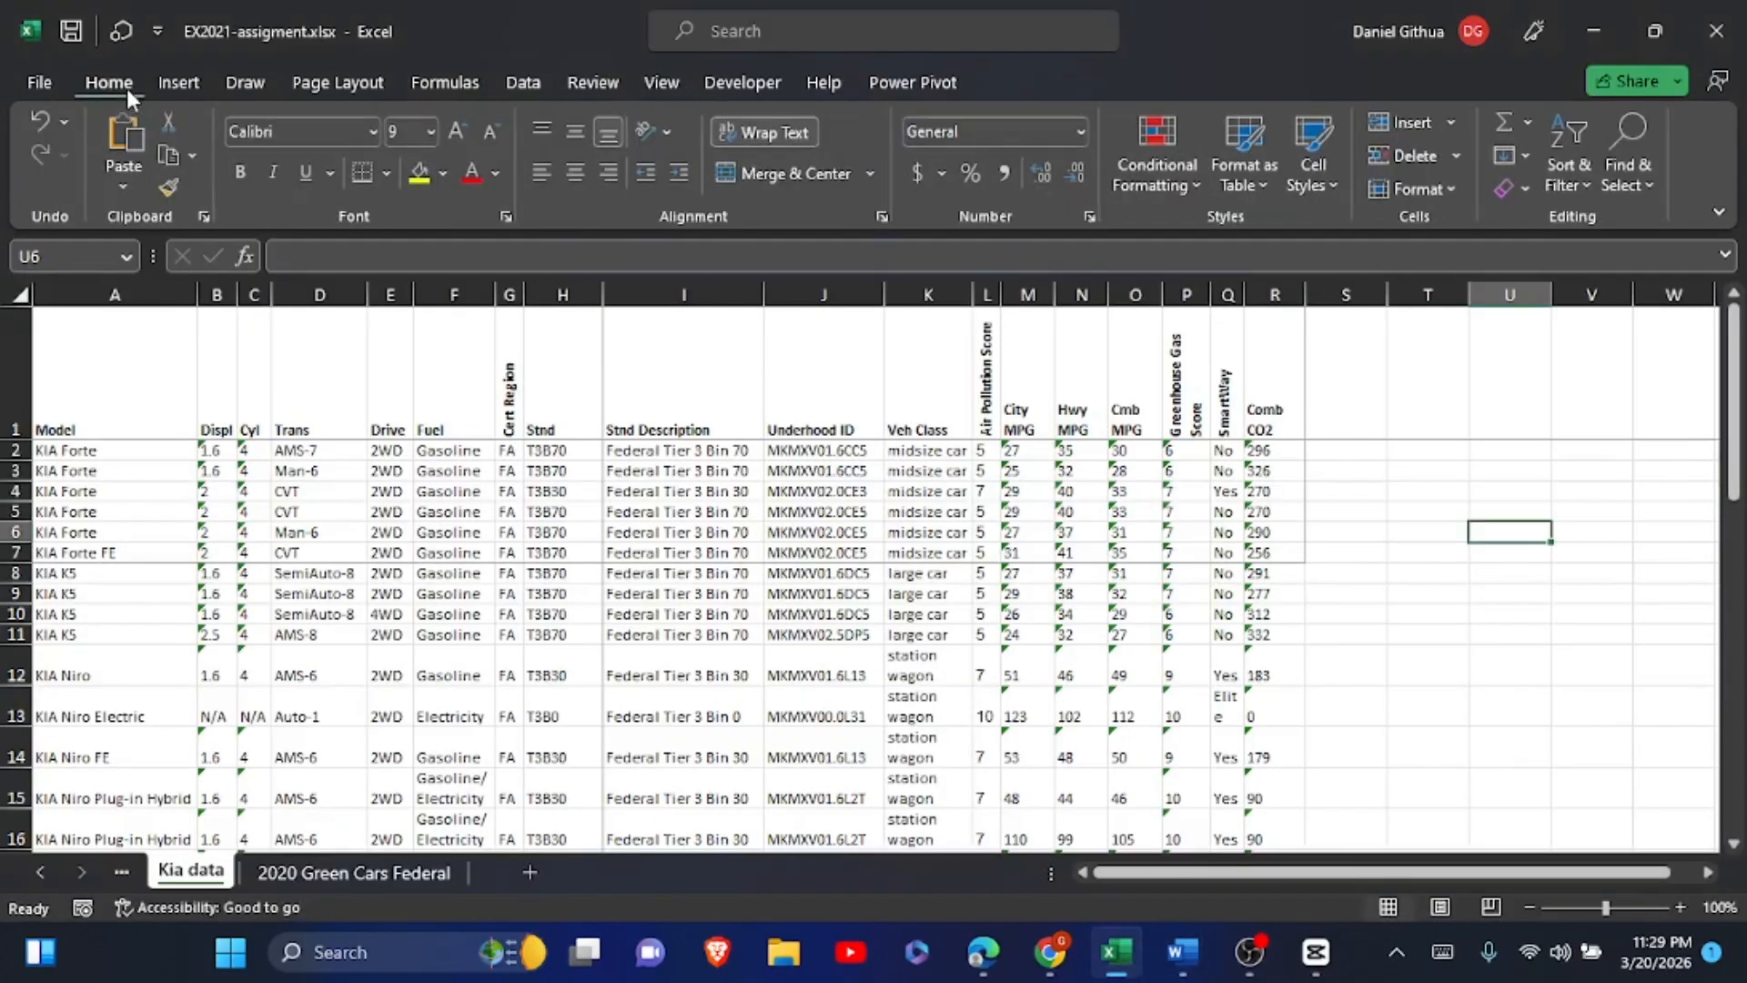
{"action": "left_click", "coordinate": [1645, 139]}
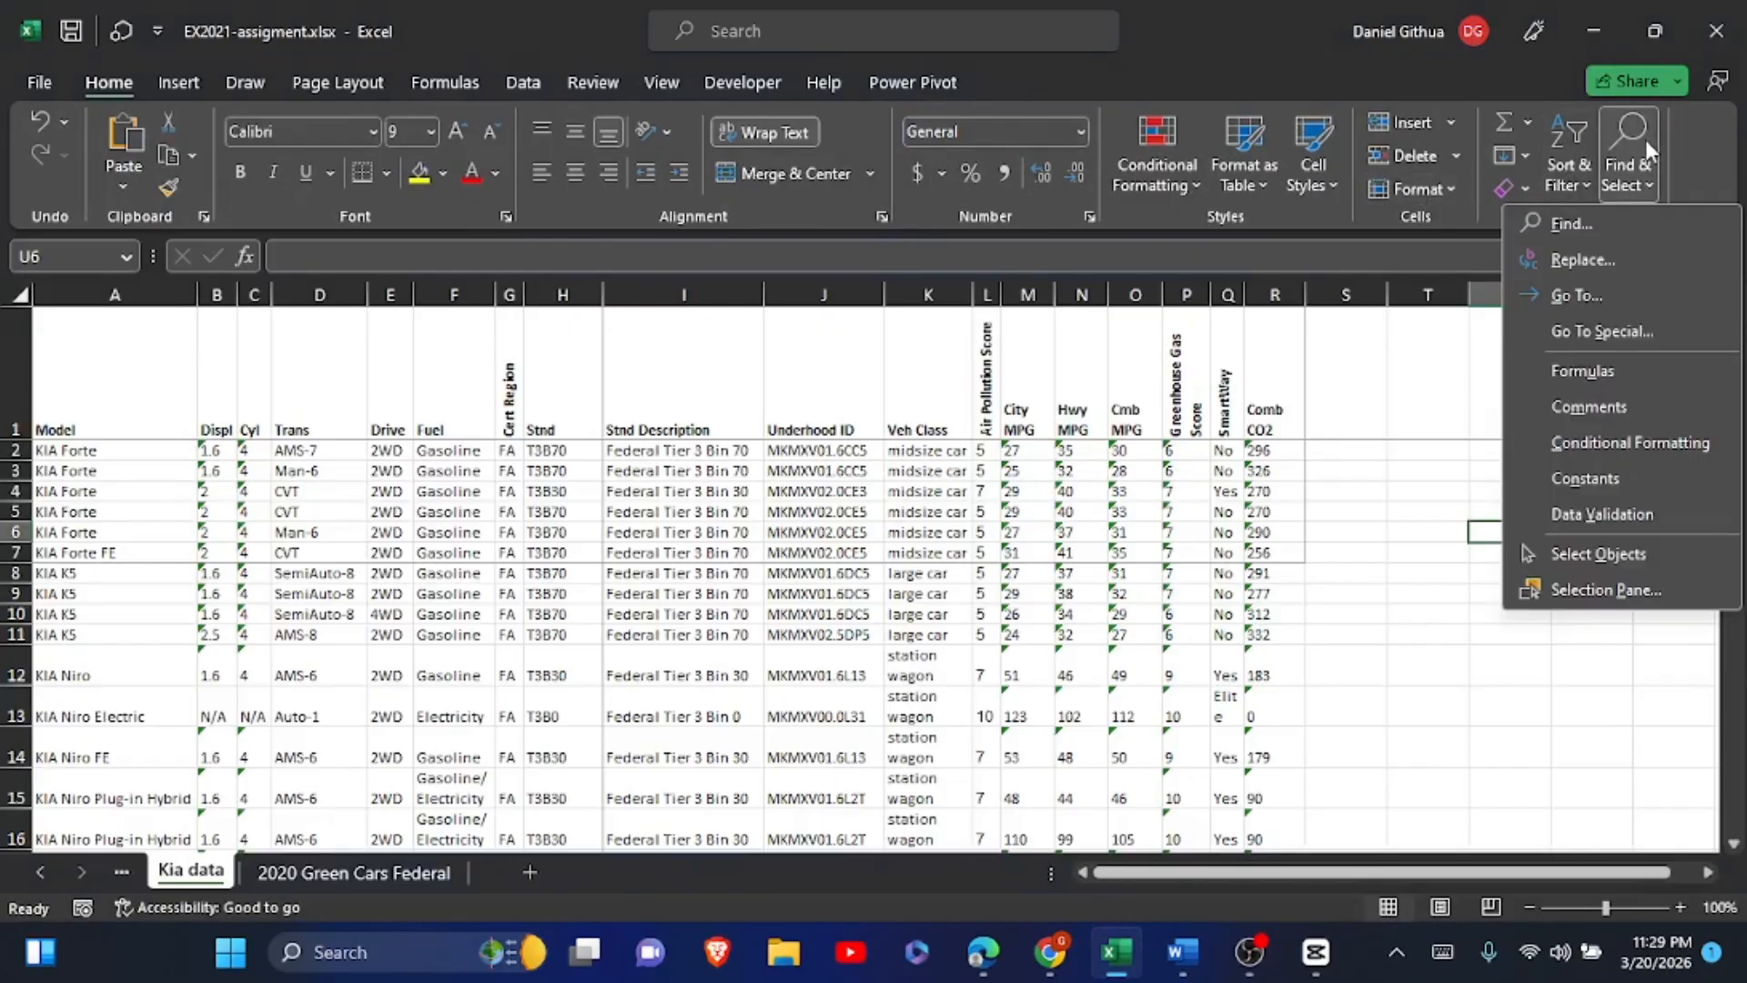
{"action": "left_click", "coordinate": [1588, 227]}
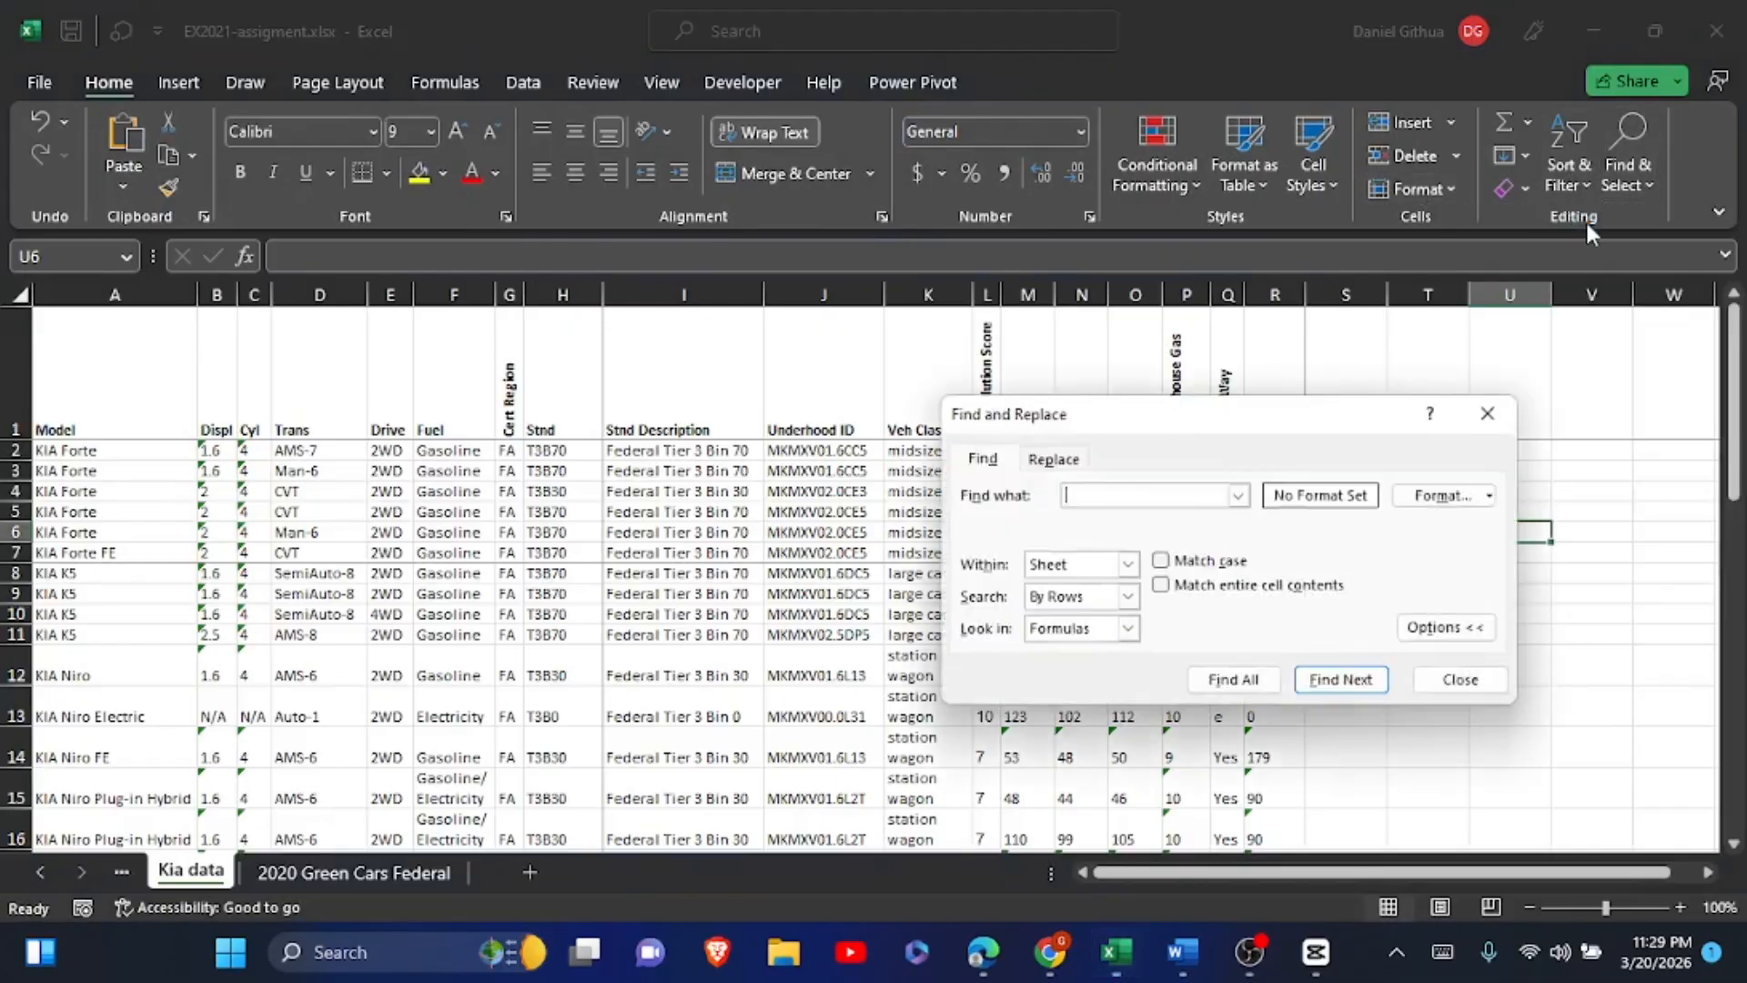
{"action": "key", "text": "ctrl+v"}
{"action": "left_click", "coordinate": [1360, 690]}
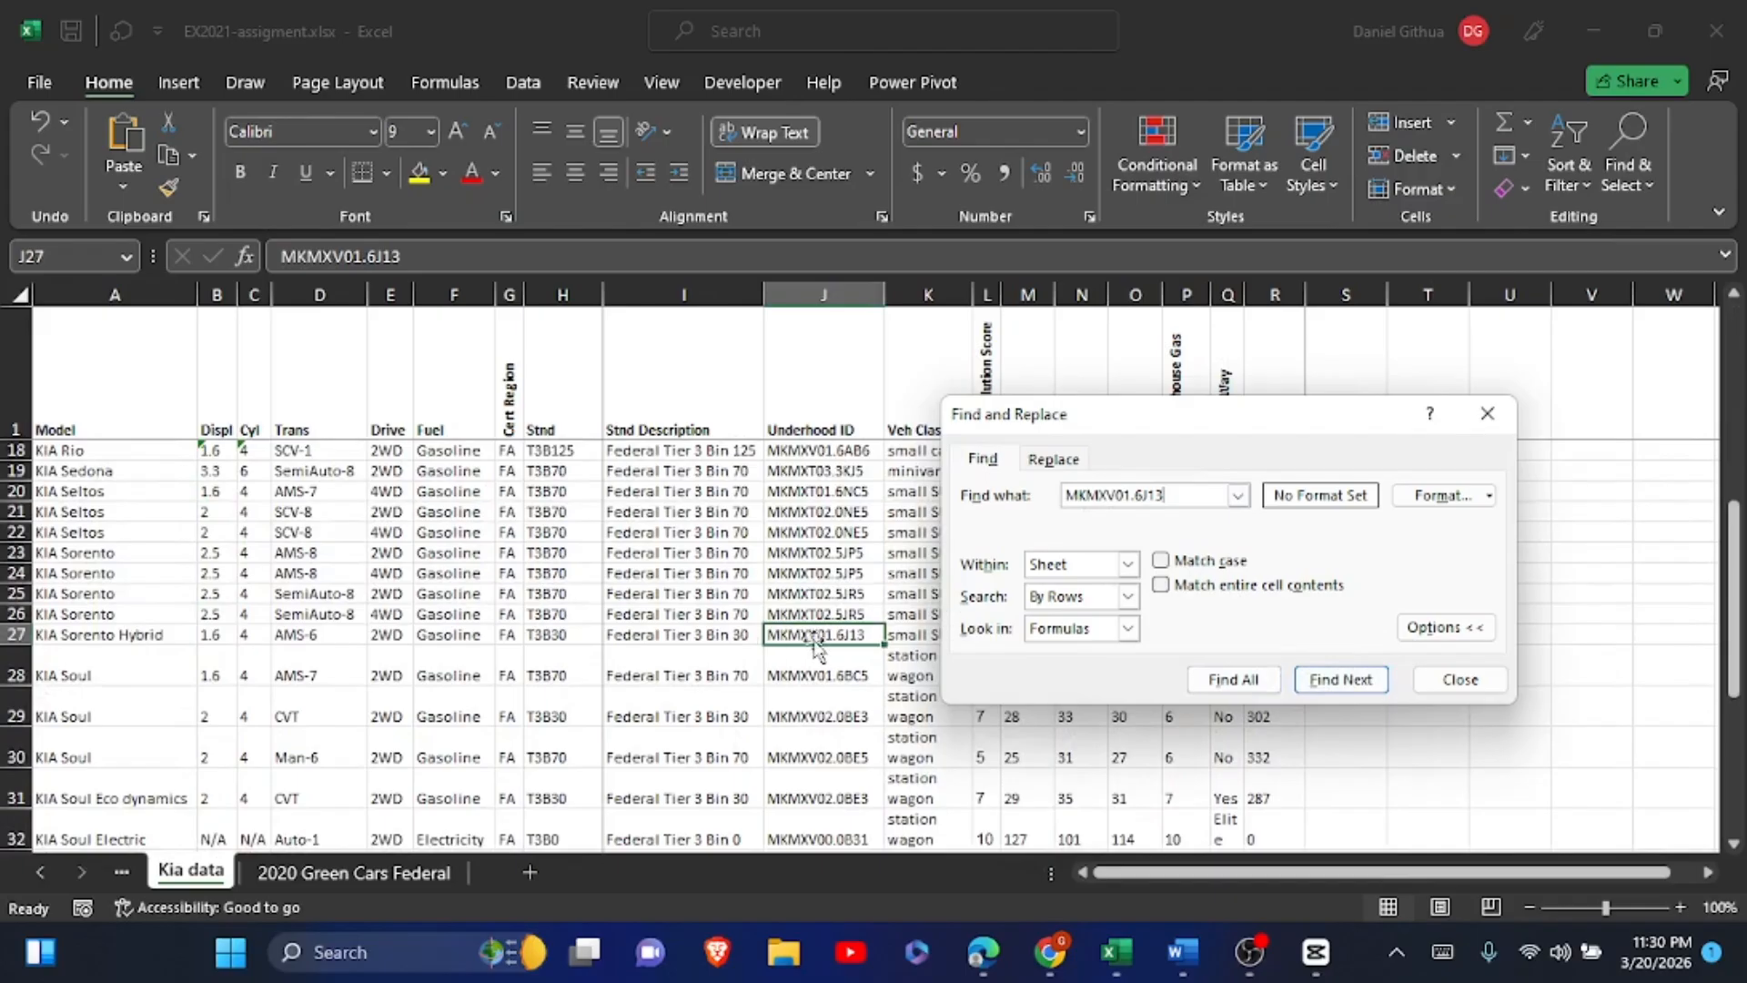
{"action": "left_click", "coordinate": [247, 167]}
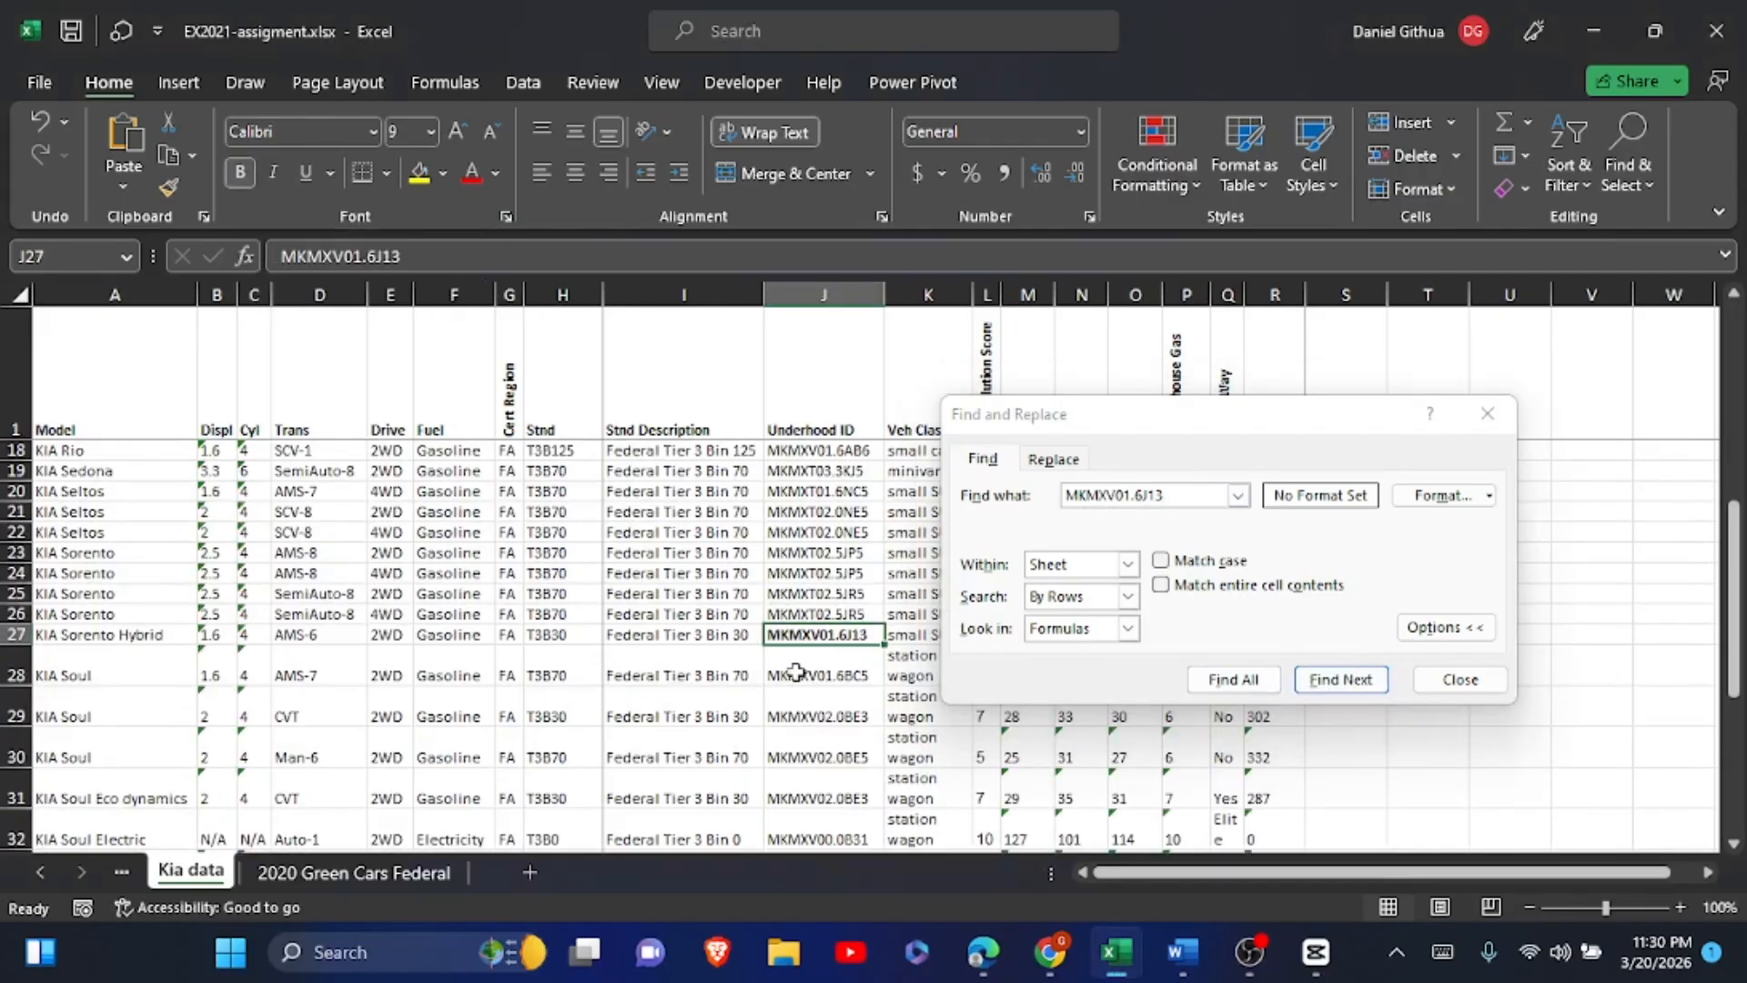
{"action": "left_click", "coordinate": [1460, 680]}
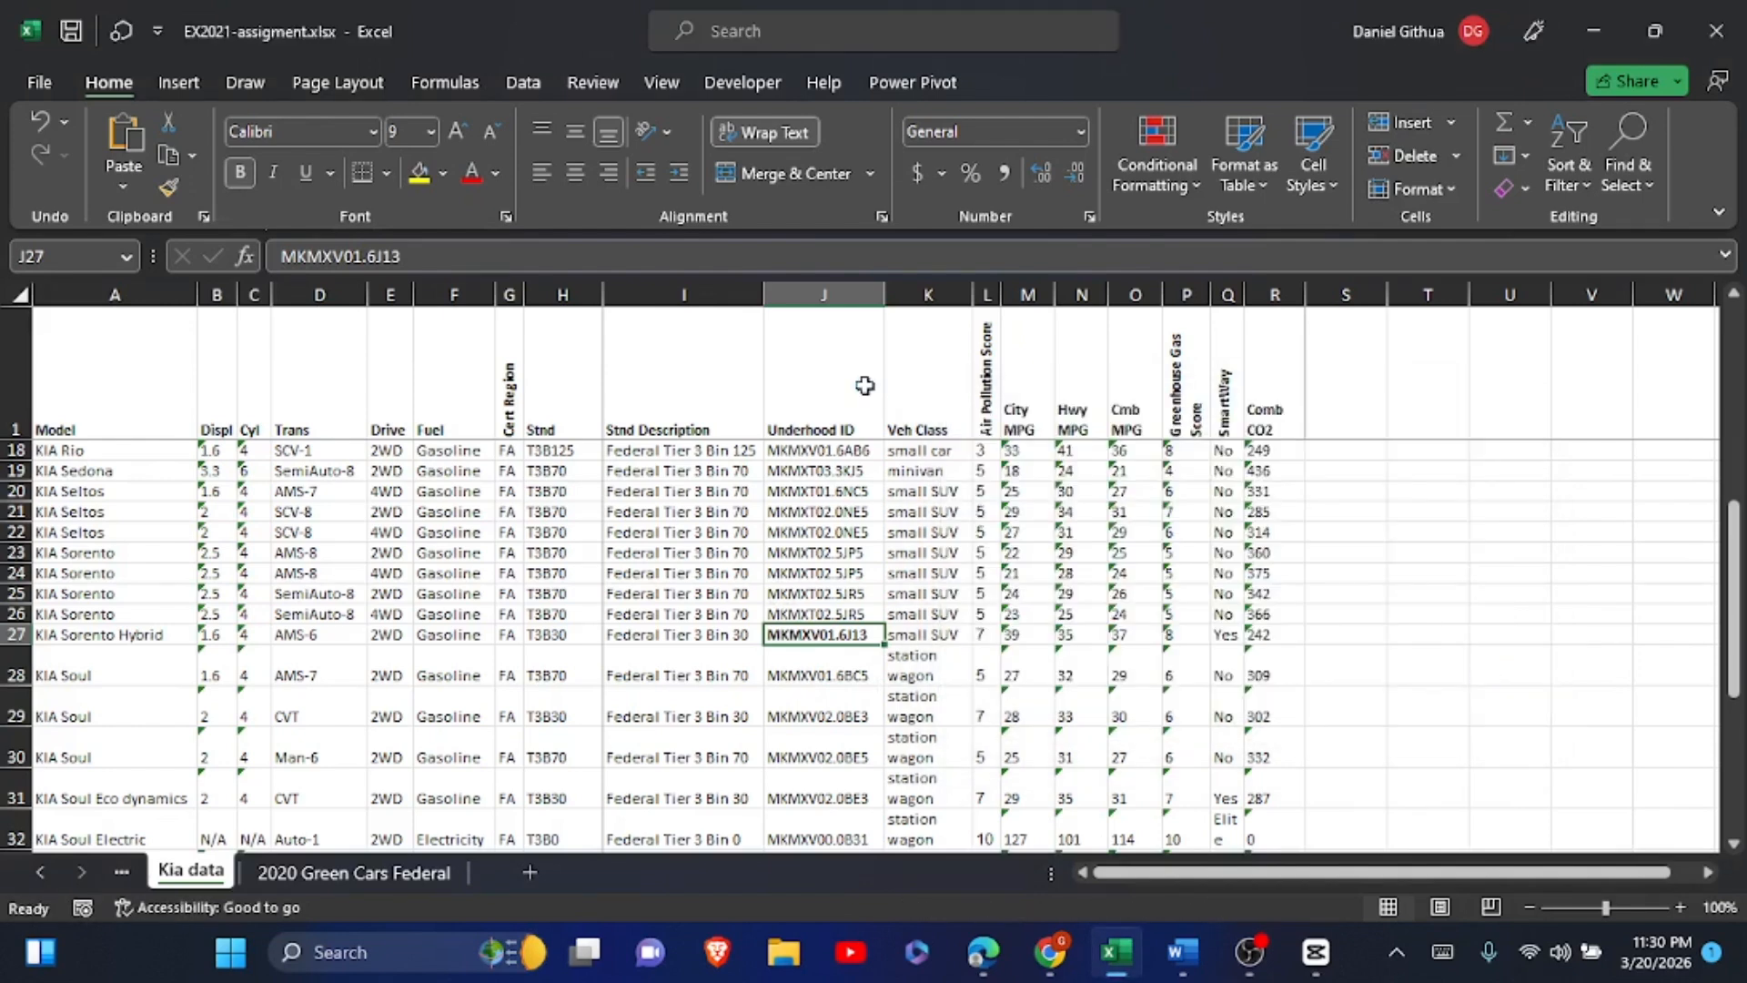
- Switch to the EX2021-instructions document in Word and highlight step 3 through step 3d in yellow
{"action": "left_click", "coordinate": [1182, 952]}
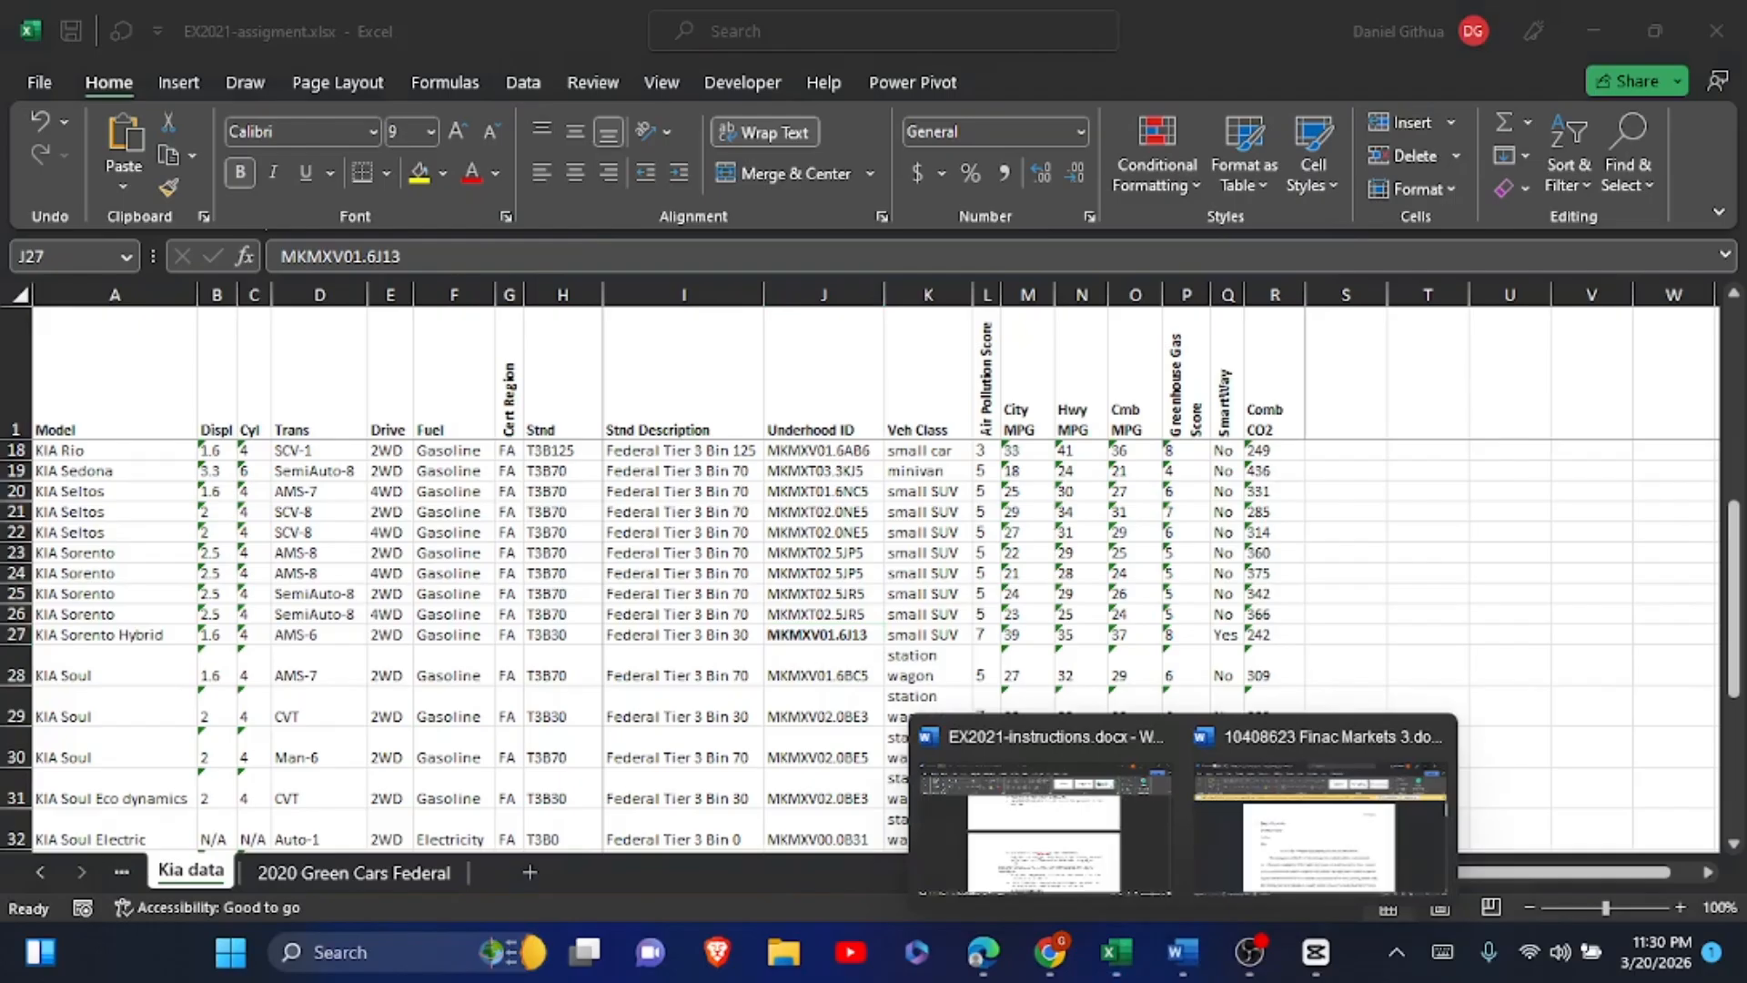
{"action": "left_click", "coordinate": [1043, 819]}
{"action": "scroll", "coordinate": [935, 515], "scroll_direction": "down", "scroll_amount": 2}
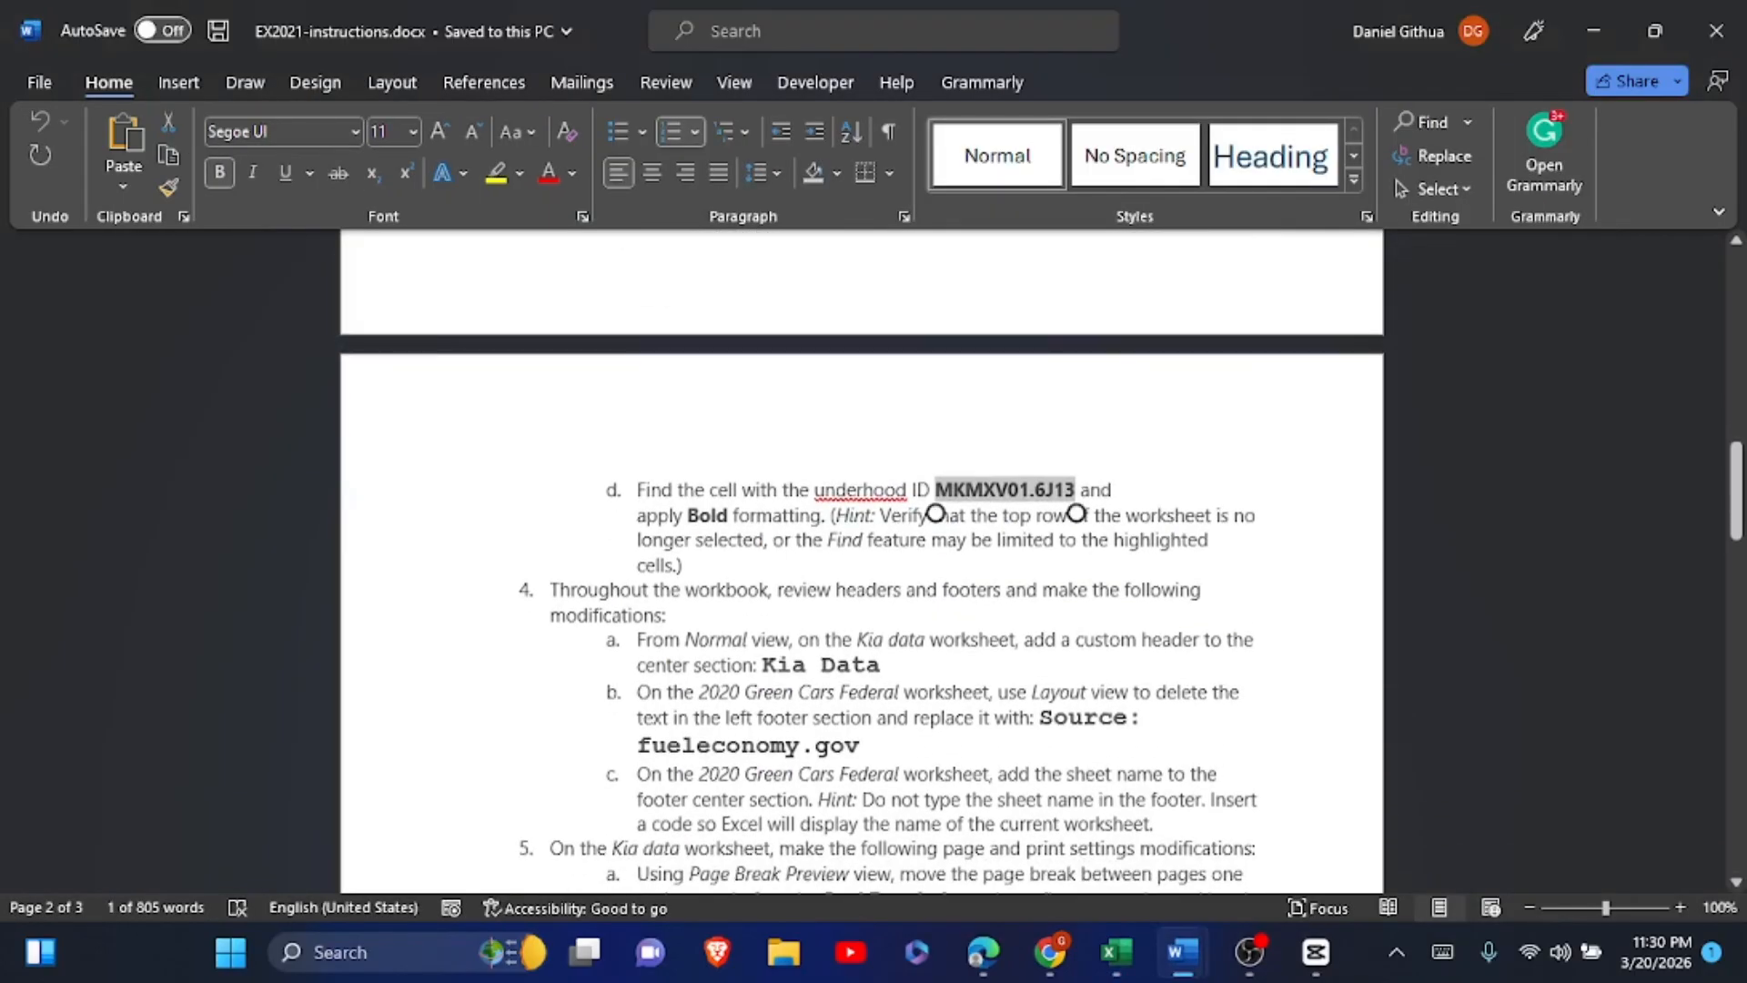
{"action": "triple_click", "coordinate": [936, 514]}
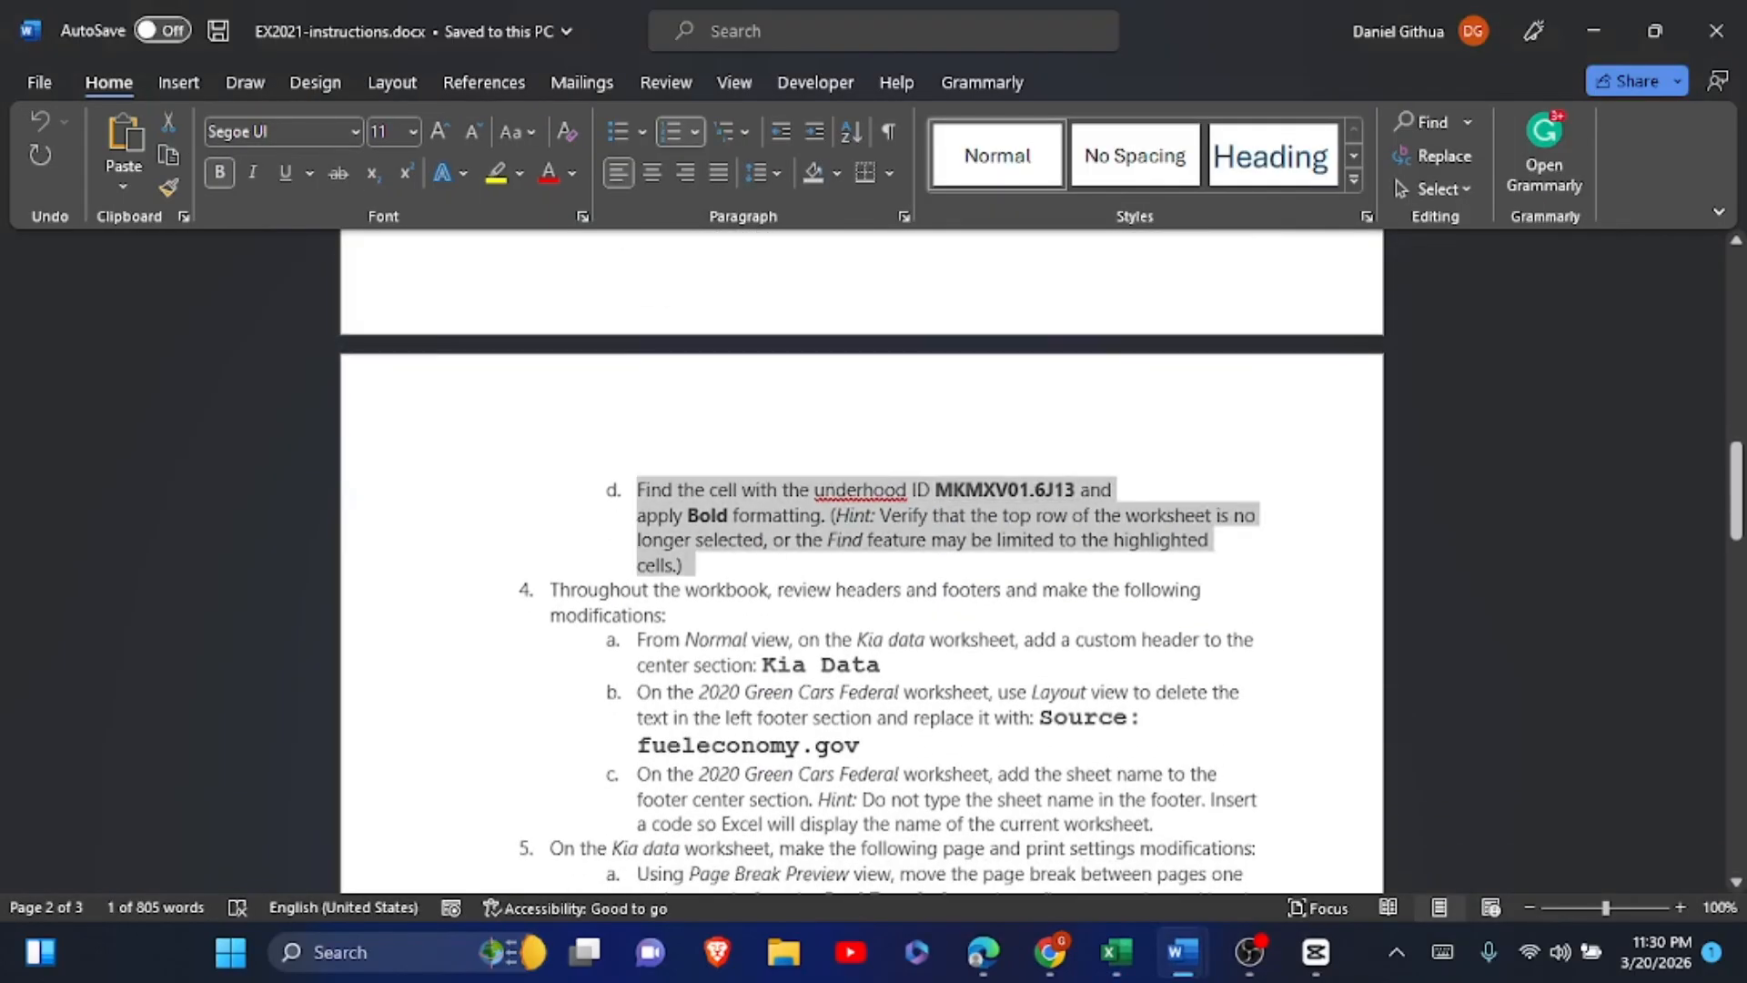
{"action": "left_click_drag", "start_coordinate": [687, 565], "coordinate": [550, 852]}
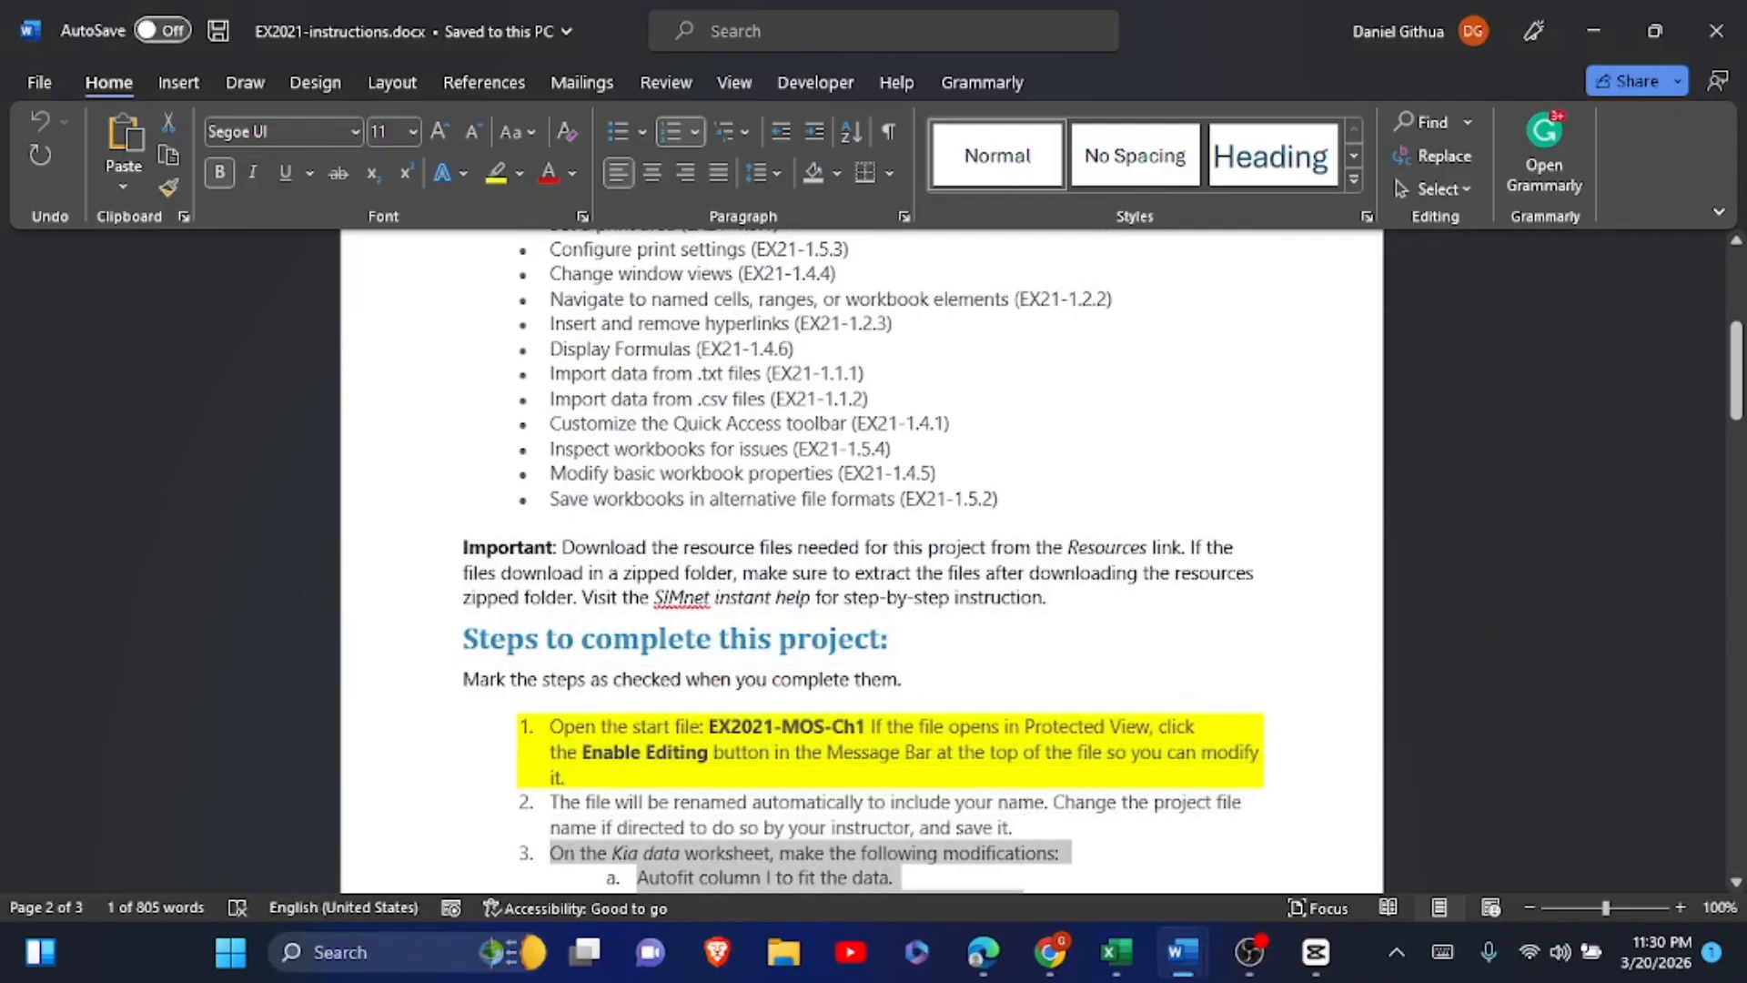
{"action": "left_click", "coordinate": [496, 172]}
- Select the header text Kia Data in step 4a of the instructions and return to the EX2021-assigment workbook in Excel
{"action": "scroll", "coordinate": [496, 191], "scroll_direction": "down", "scroll_amount": 10}
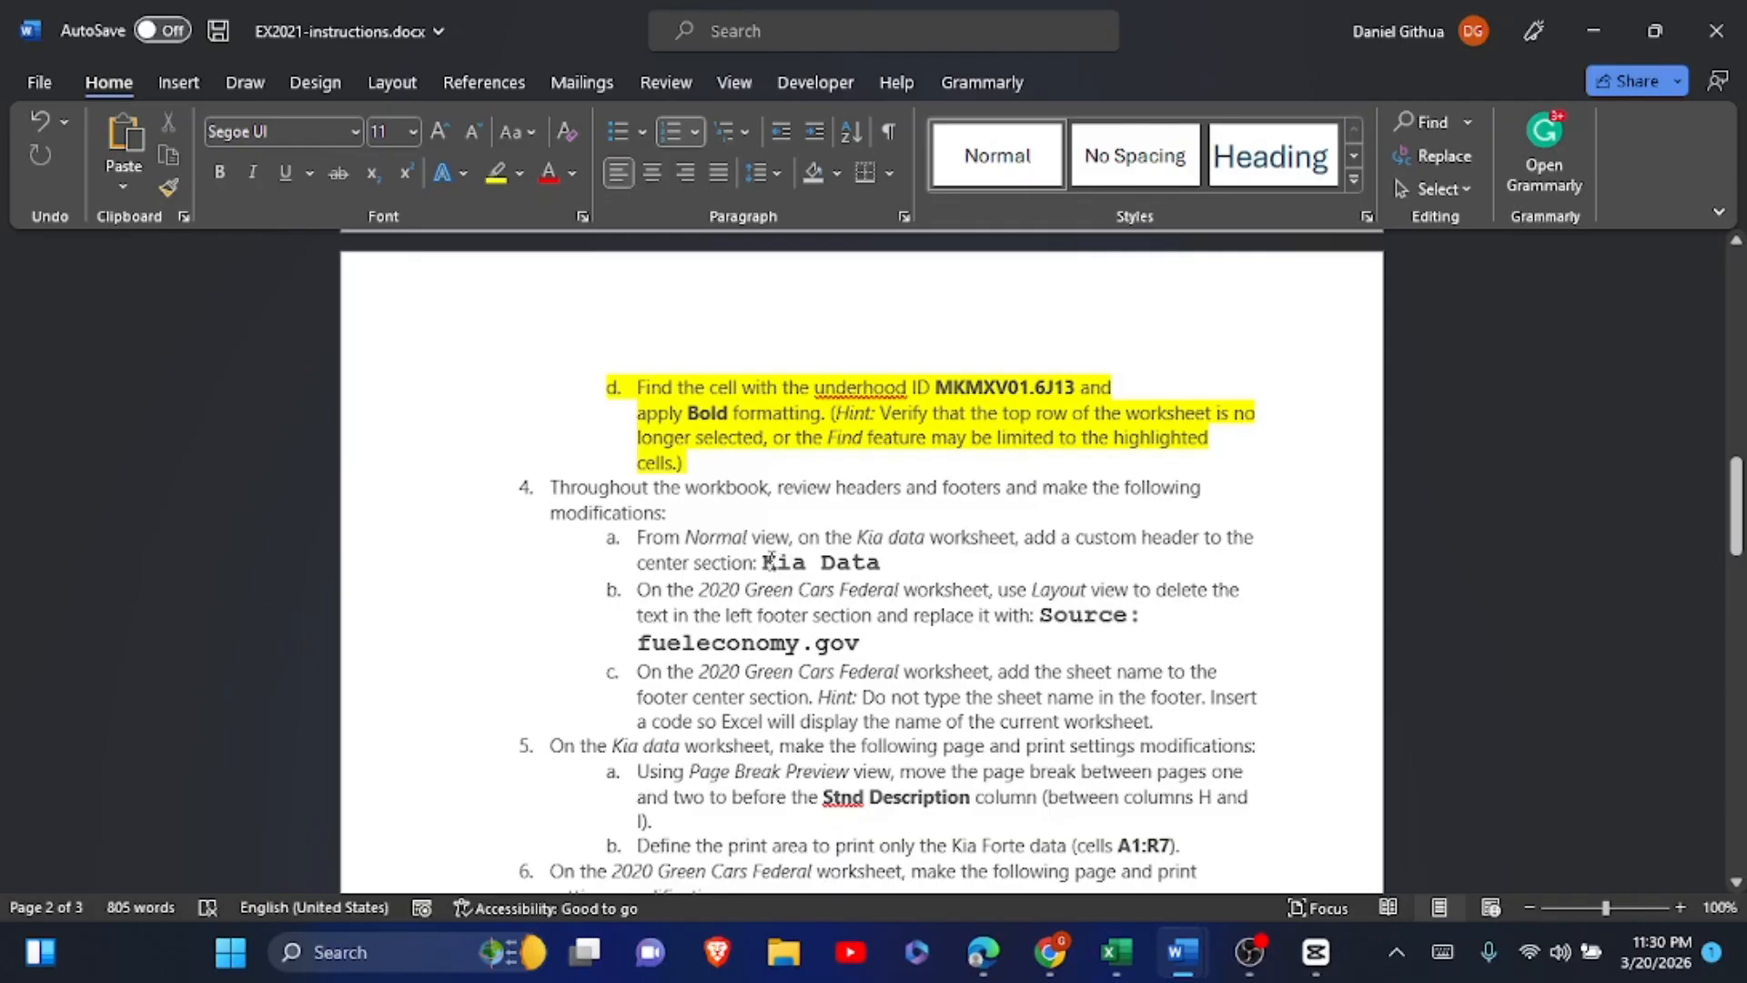
{"action": "left_click_drag", "start_coordinate": [767, 561], "coordinate": [879, 564]}
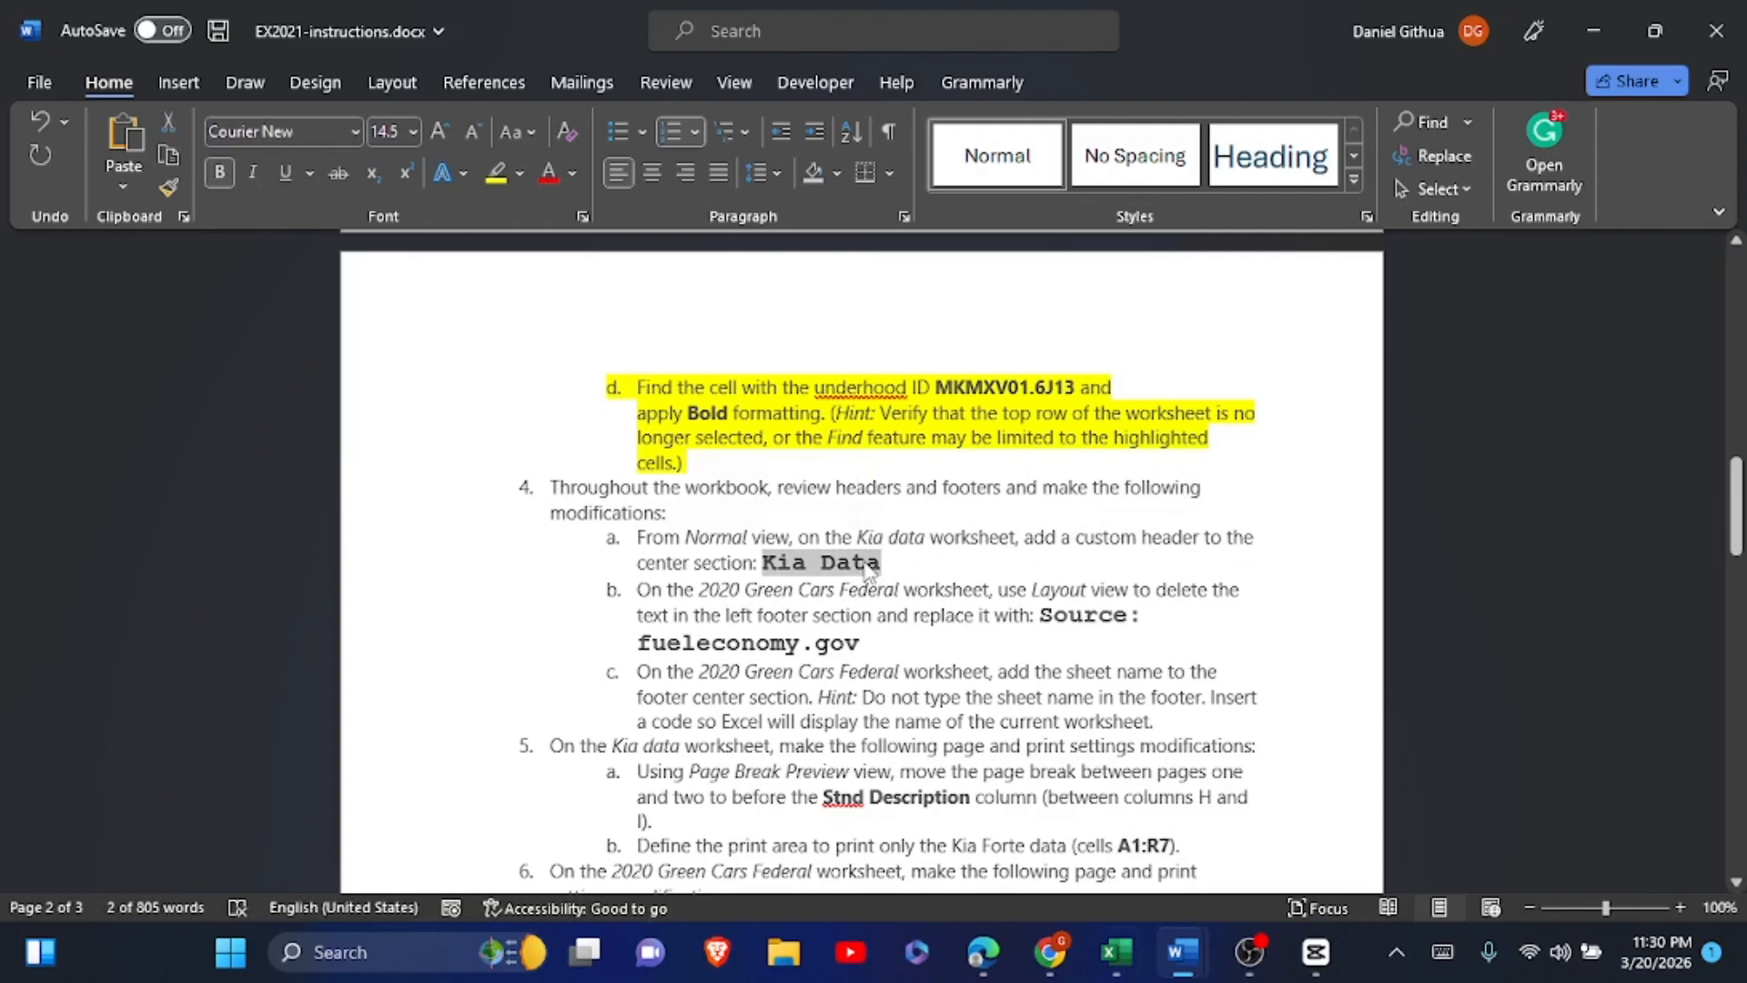
{"action": "key", "text": "alt+Tab"}
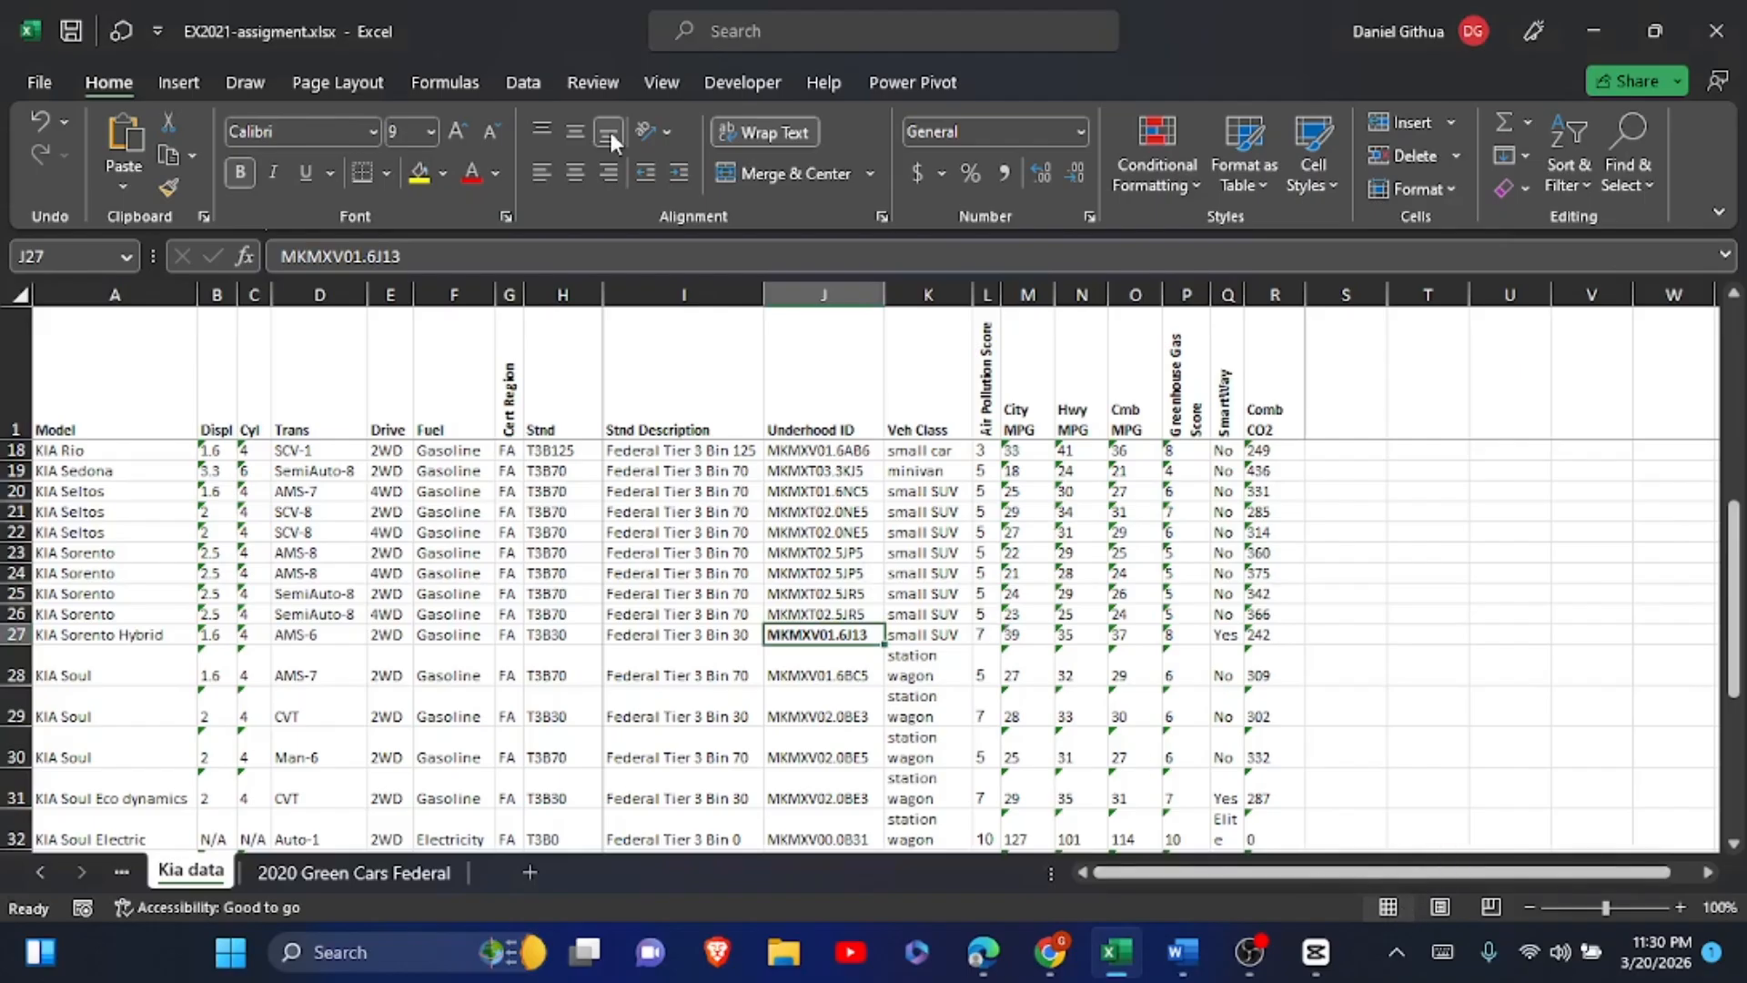
- Add a custom header with the text Kia Data in the center section of the Kia data worksheet
{"action": "left_click", "coordinate": [373, 82]}
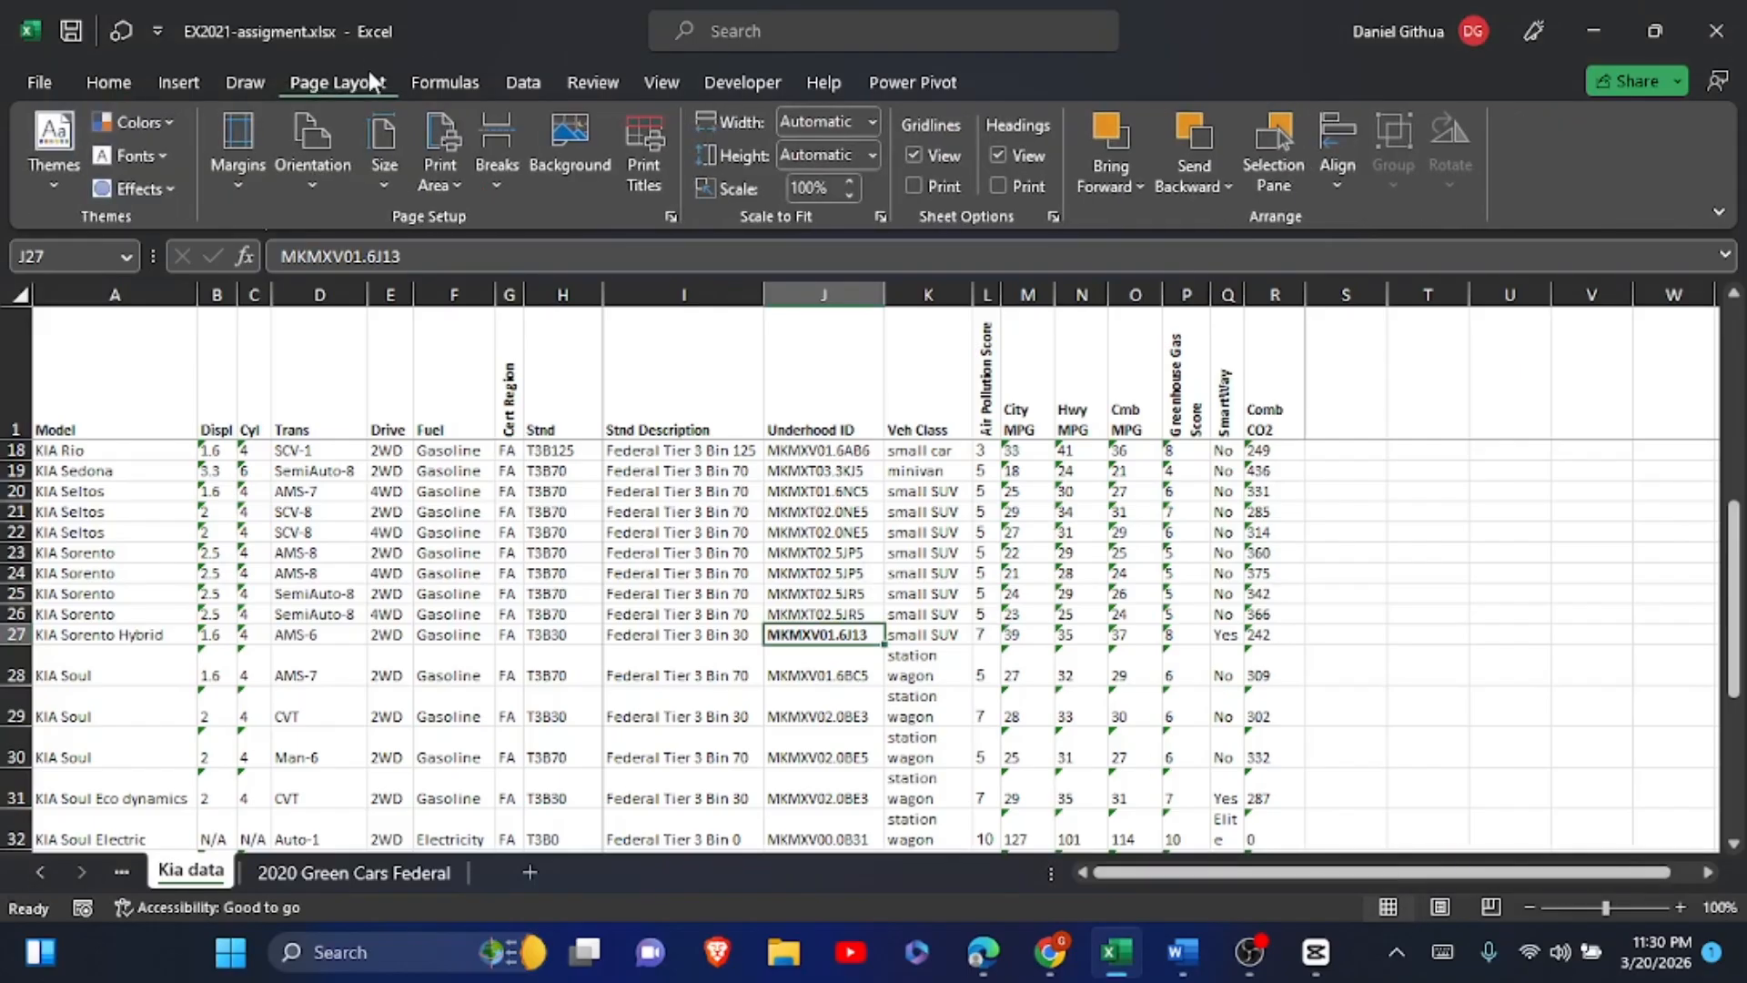
{"action": "left_click", "coordinate": [670, 218]}
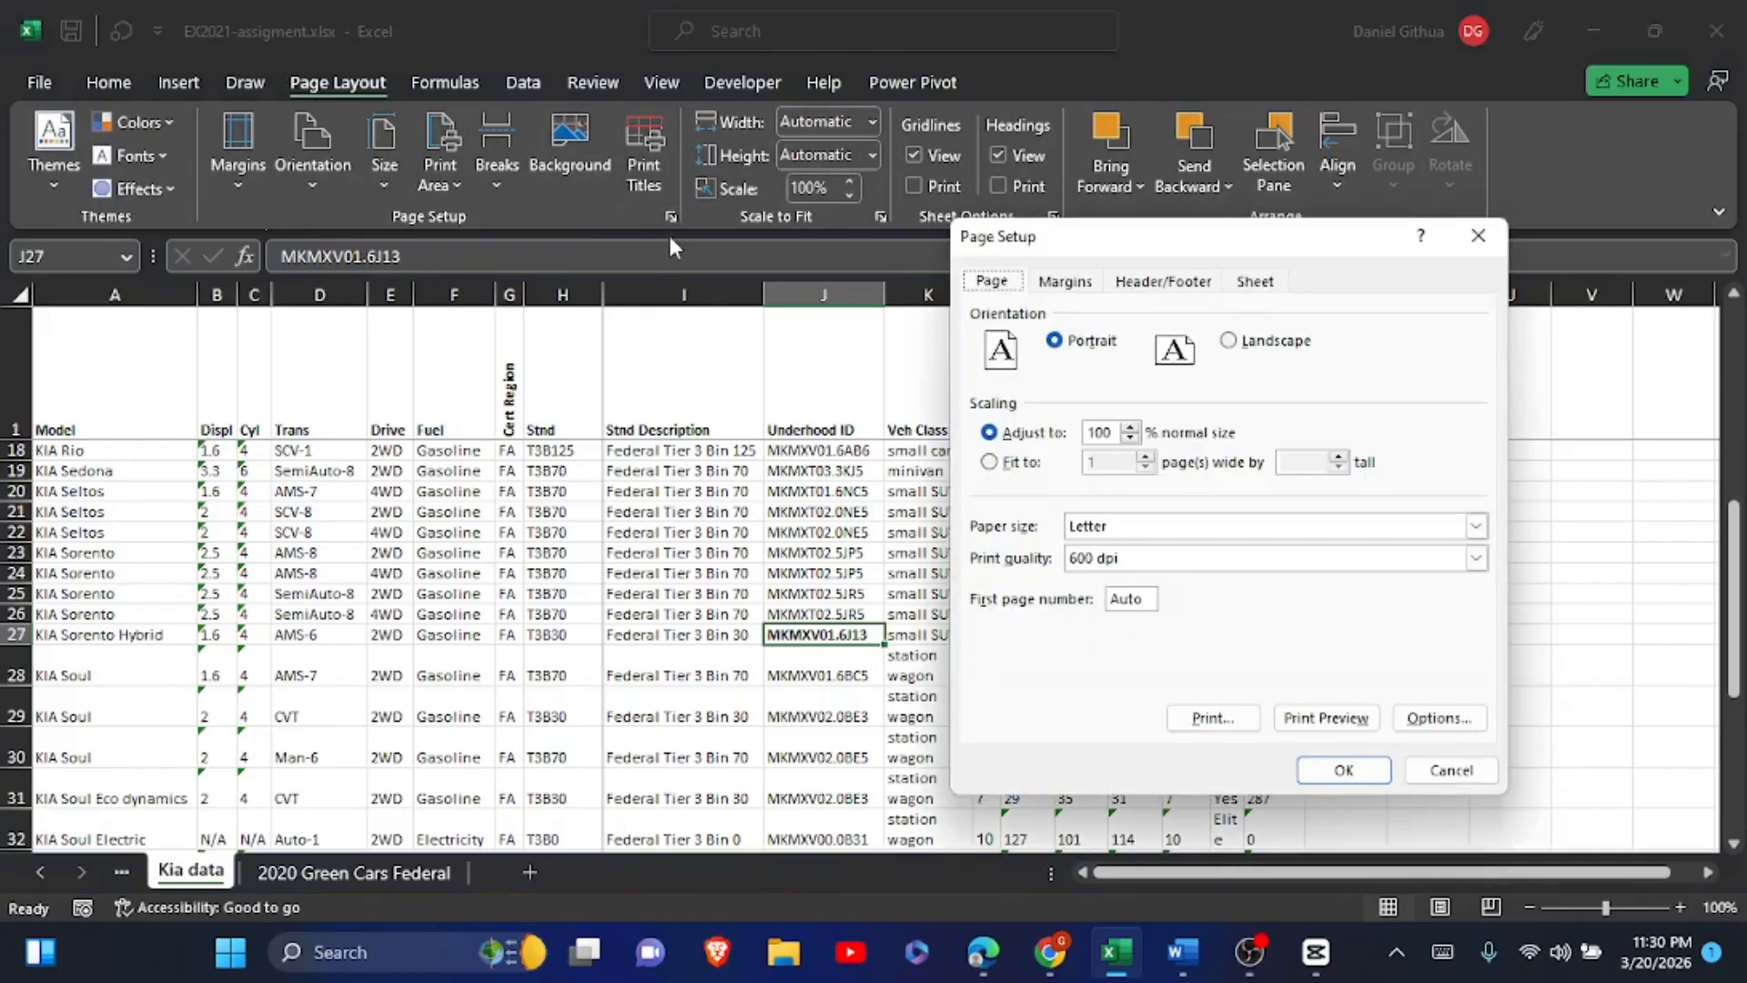
{"action": "left_click", "coordinate": [1138, 293]}
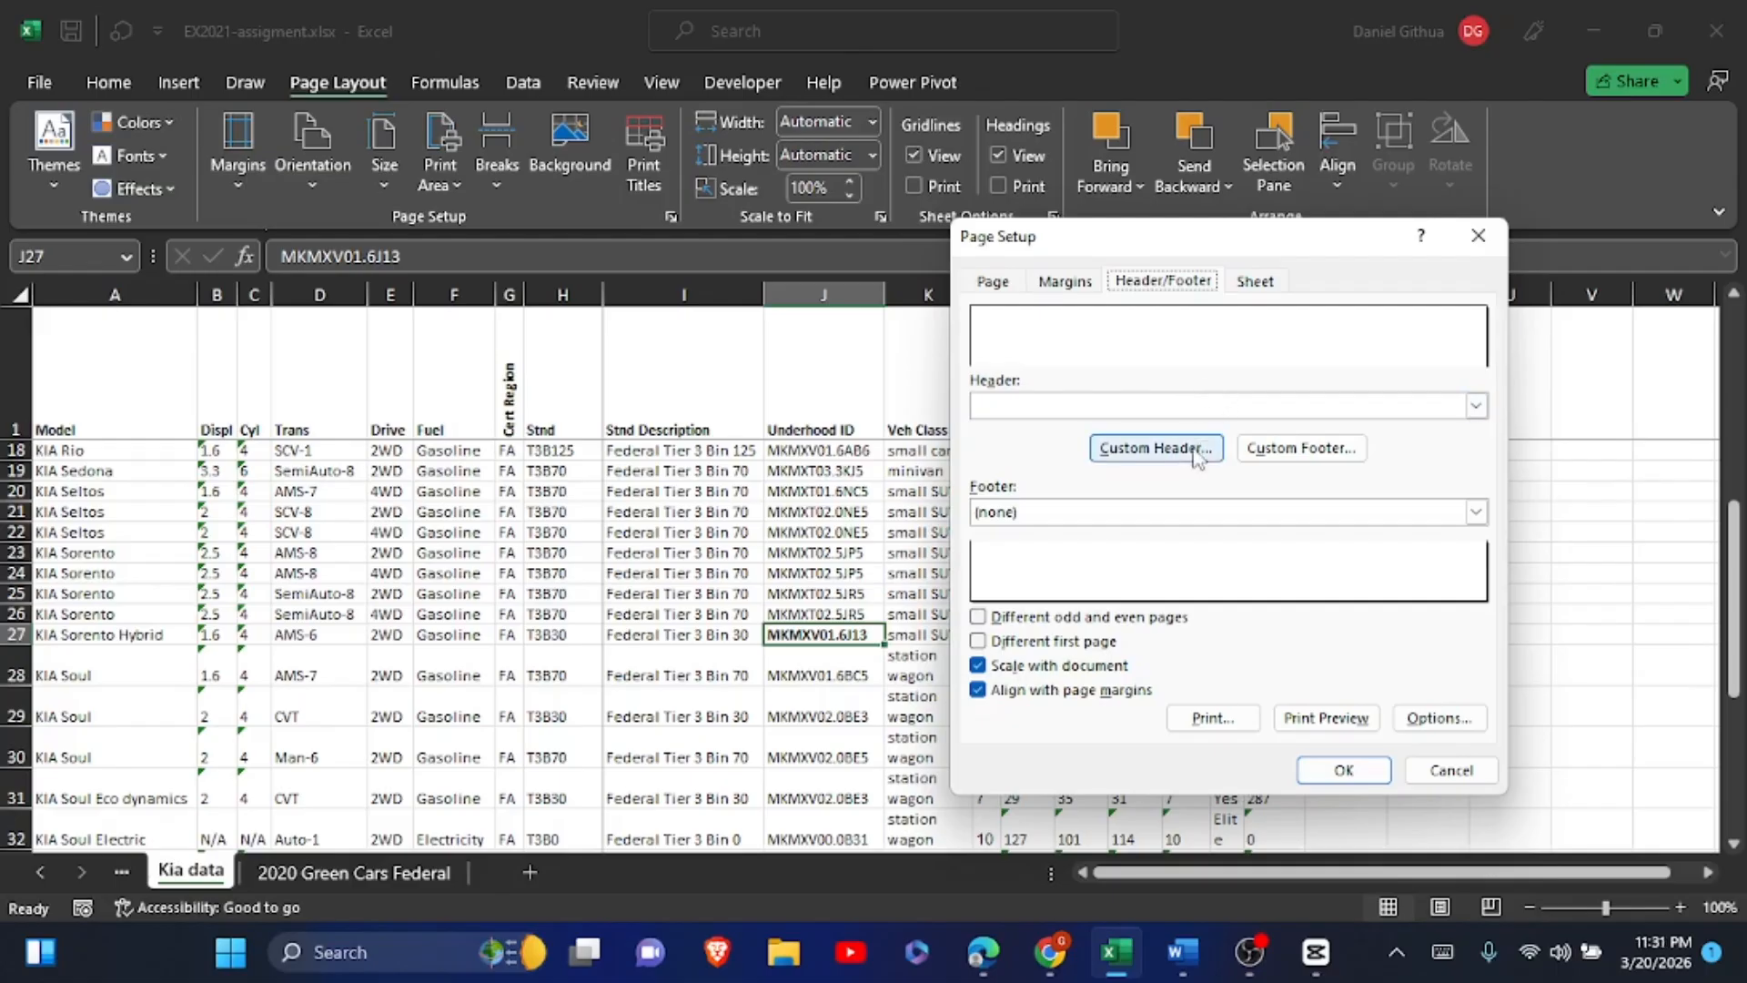
{"action": "left_click", "coordinate": [1196, 450]}
{"action": "left_click", "coordinate": [1177, 576]}
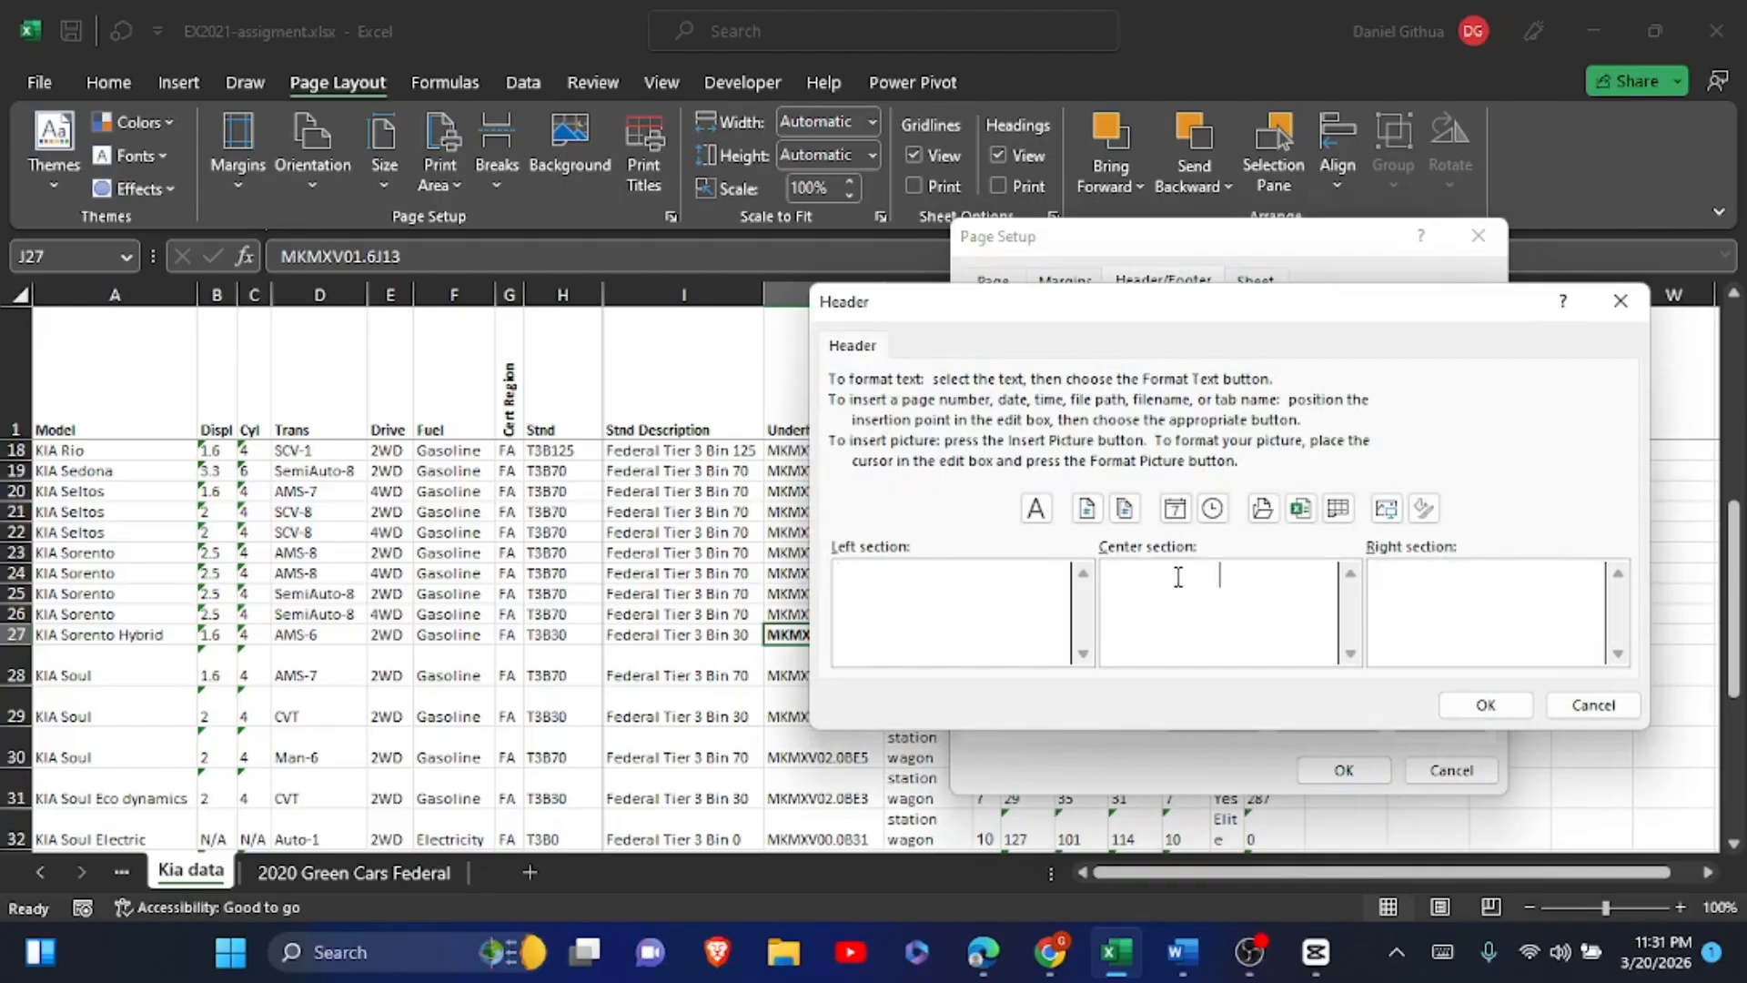
{"action": "type", "text": "Kia Data"}
{"action": "left_click", "coordinate": [1509, 708]}
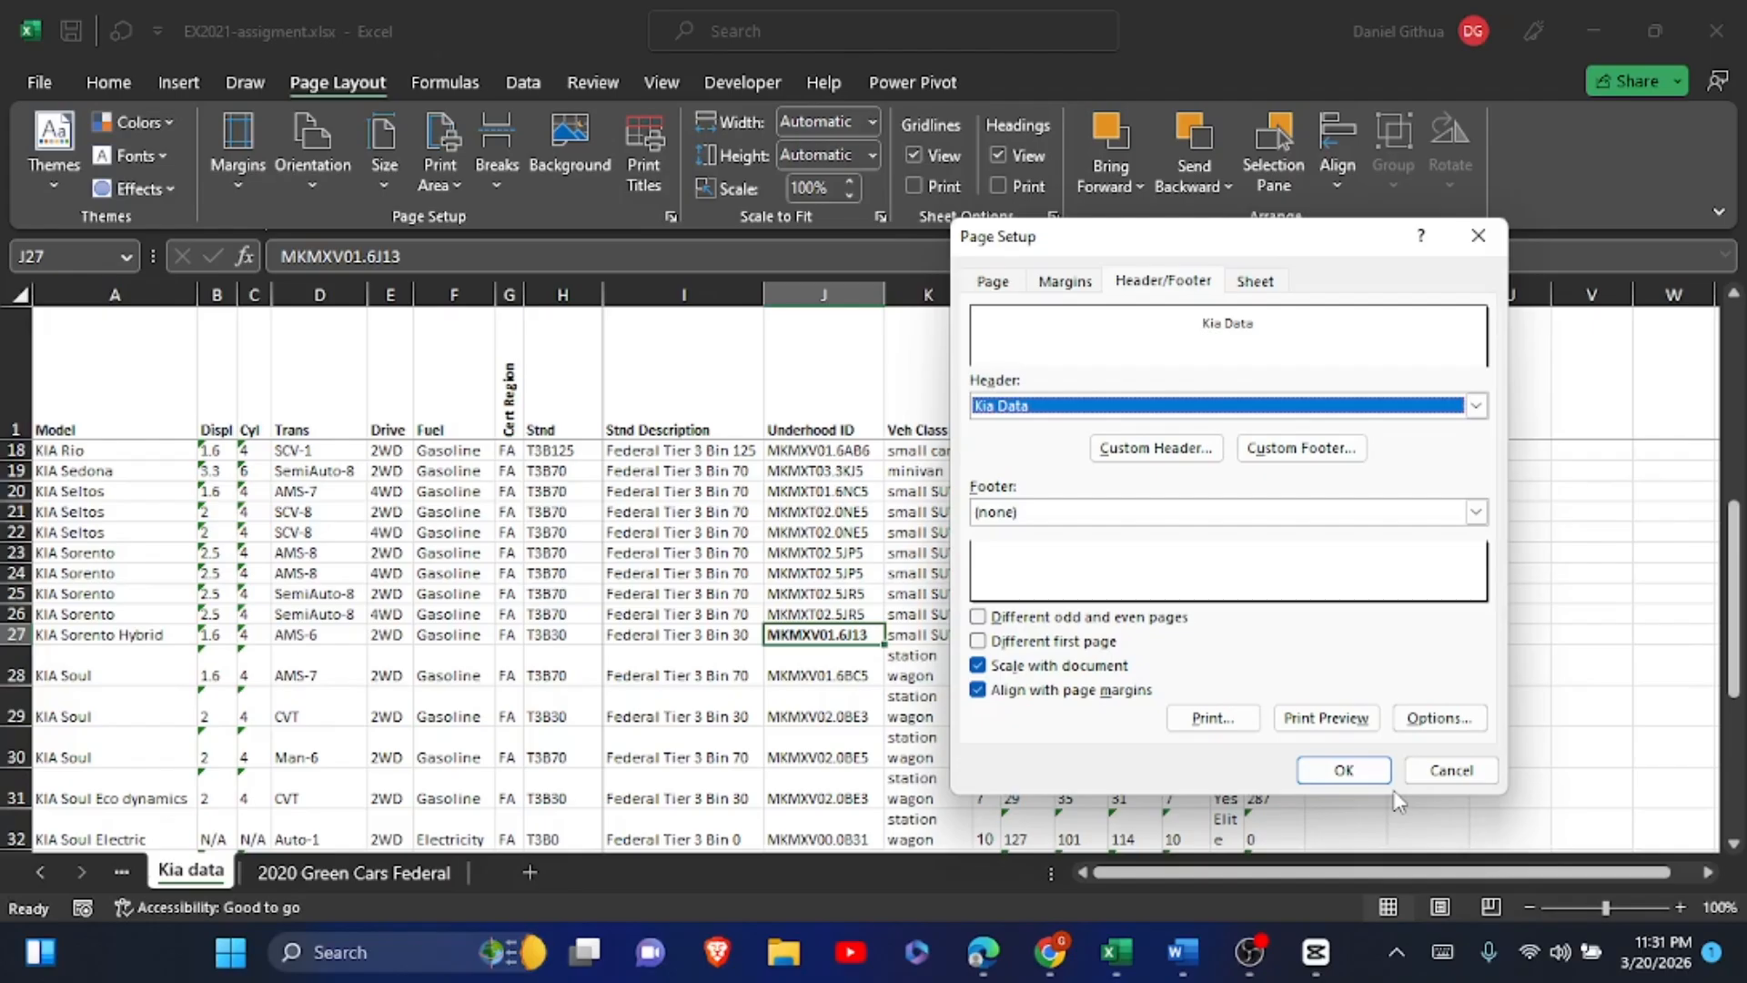
{"action": "left_click", "coordinate": [1340, 770]}
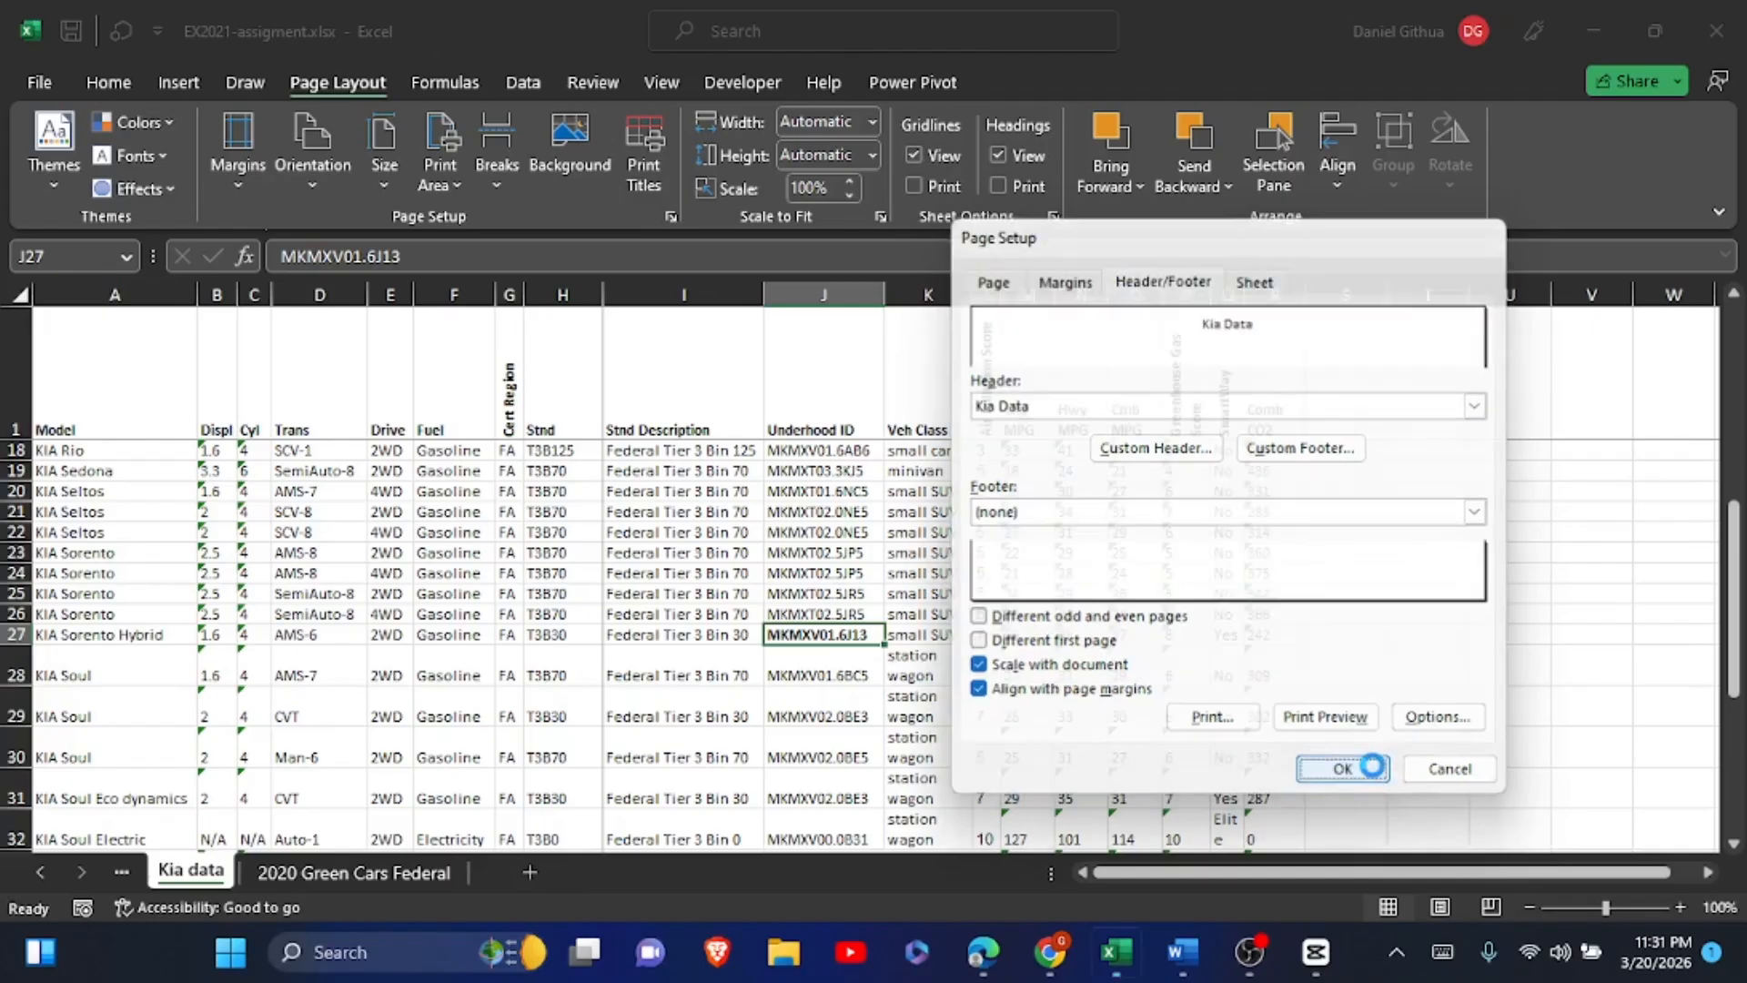
- Show the 2020 Green Cars Federal worksheet in Page Layout view and open its custom footer for editing
{"action": "left_click", "coordinate": [400, 870]}
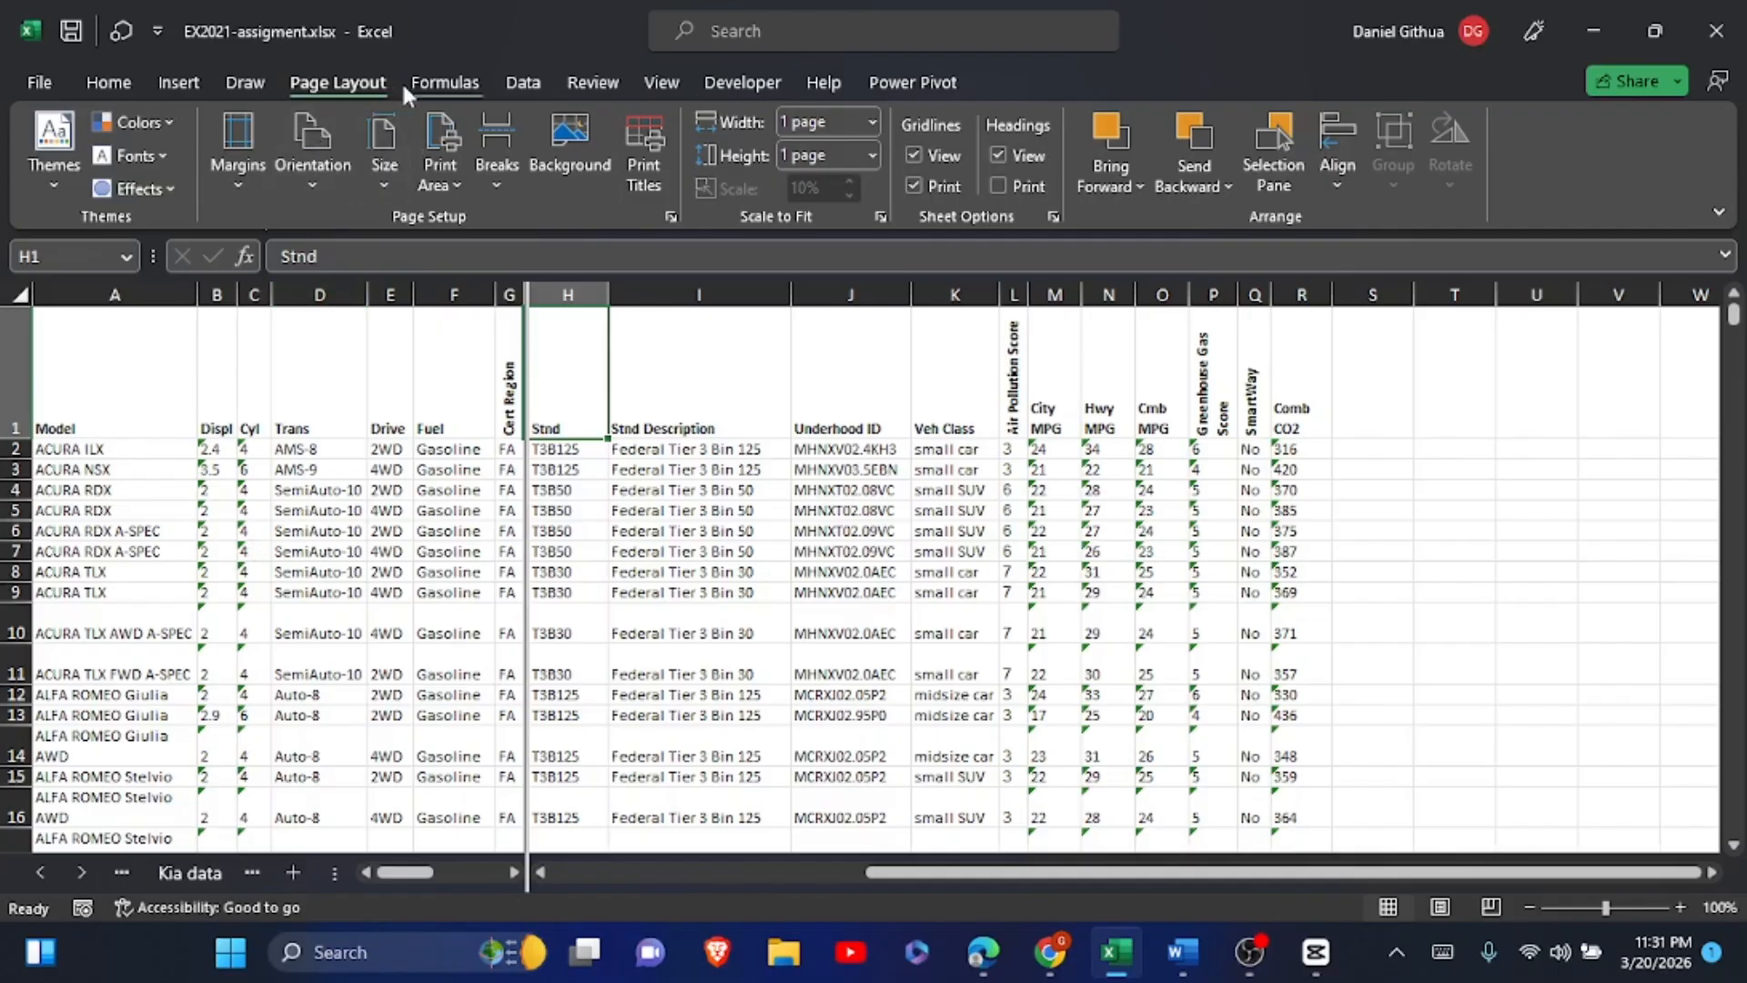
{"action": "left_click", "coordinate": [1441, 912]}
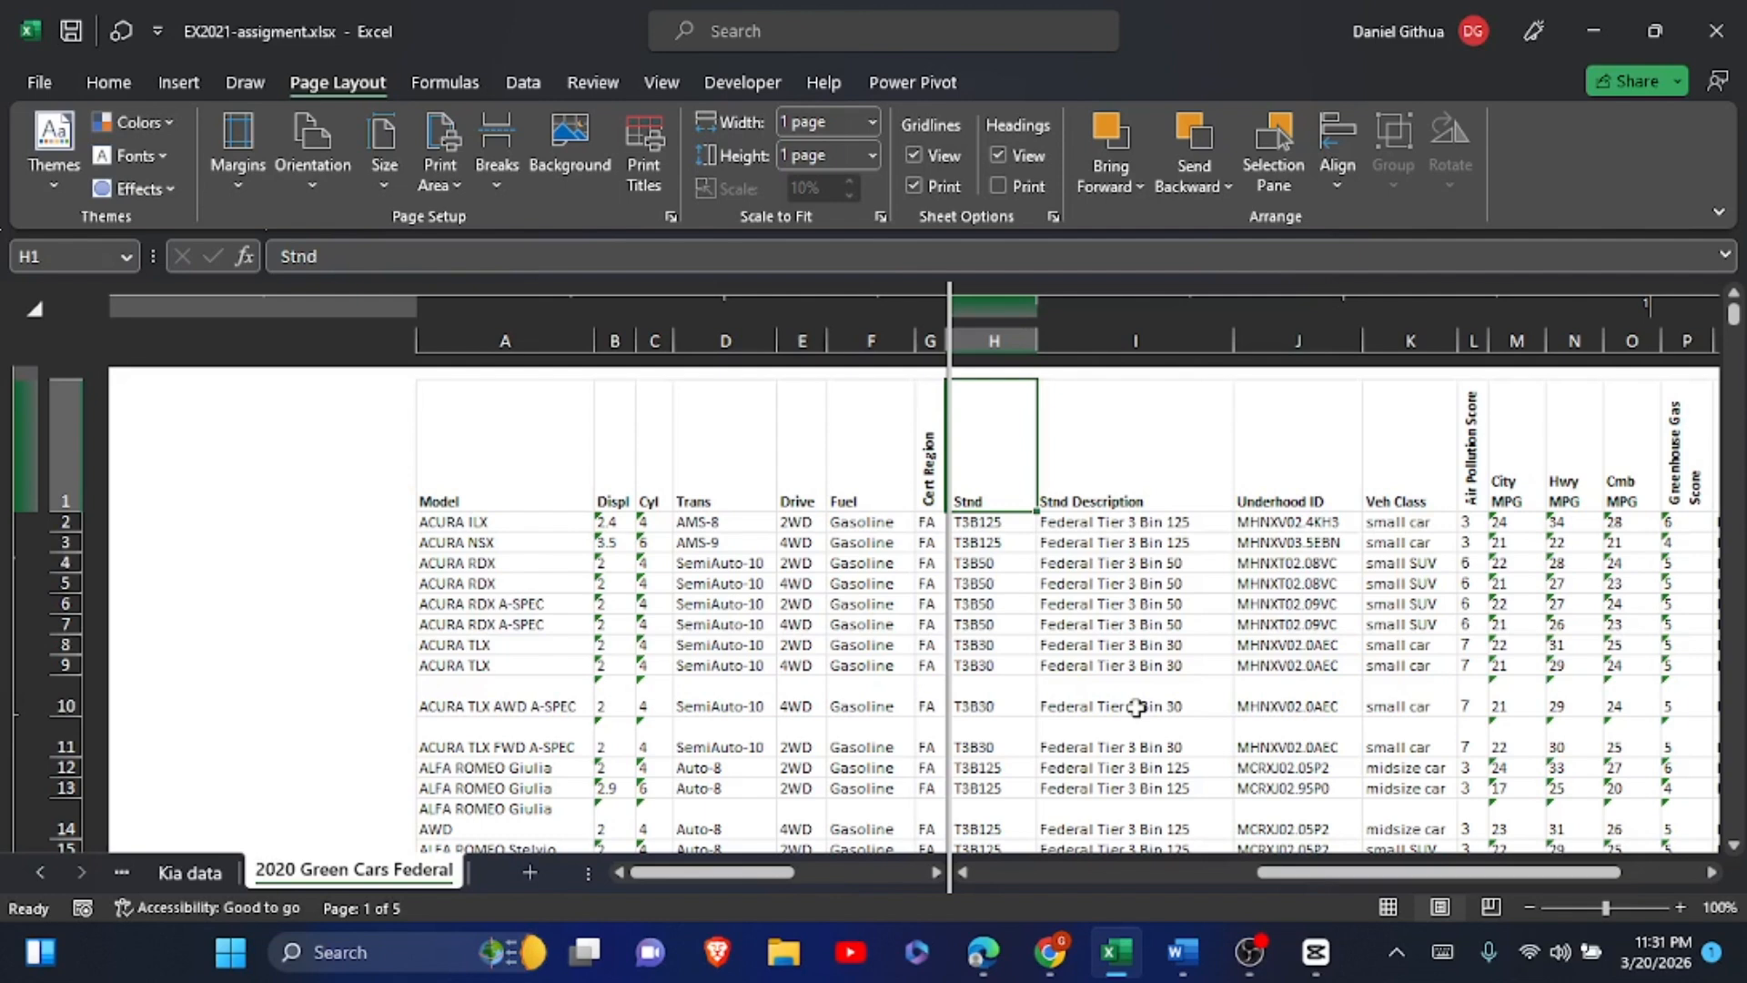
{"action": "left_click", "coordinate": [673, 215]}
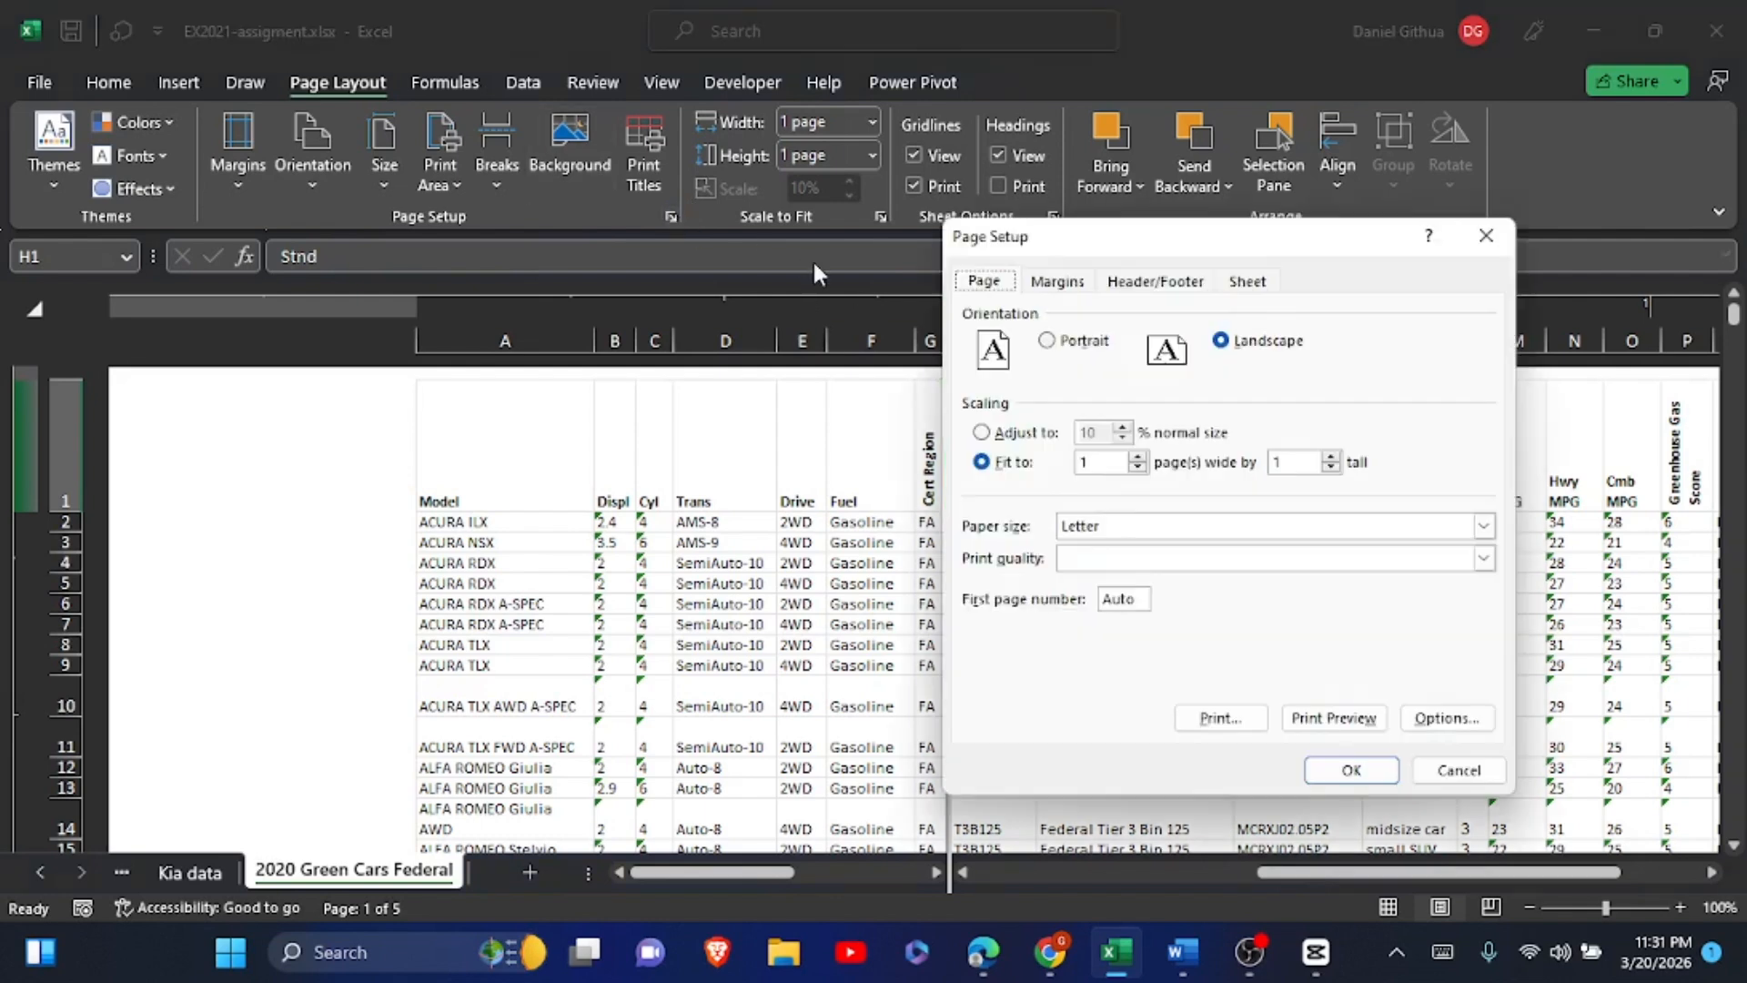
{"action": "left_click", "coordinate": [1171, 284]}
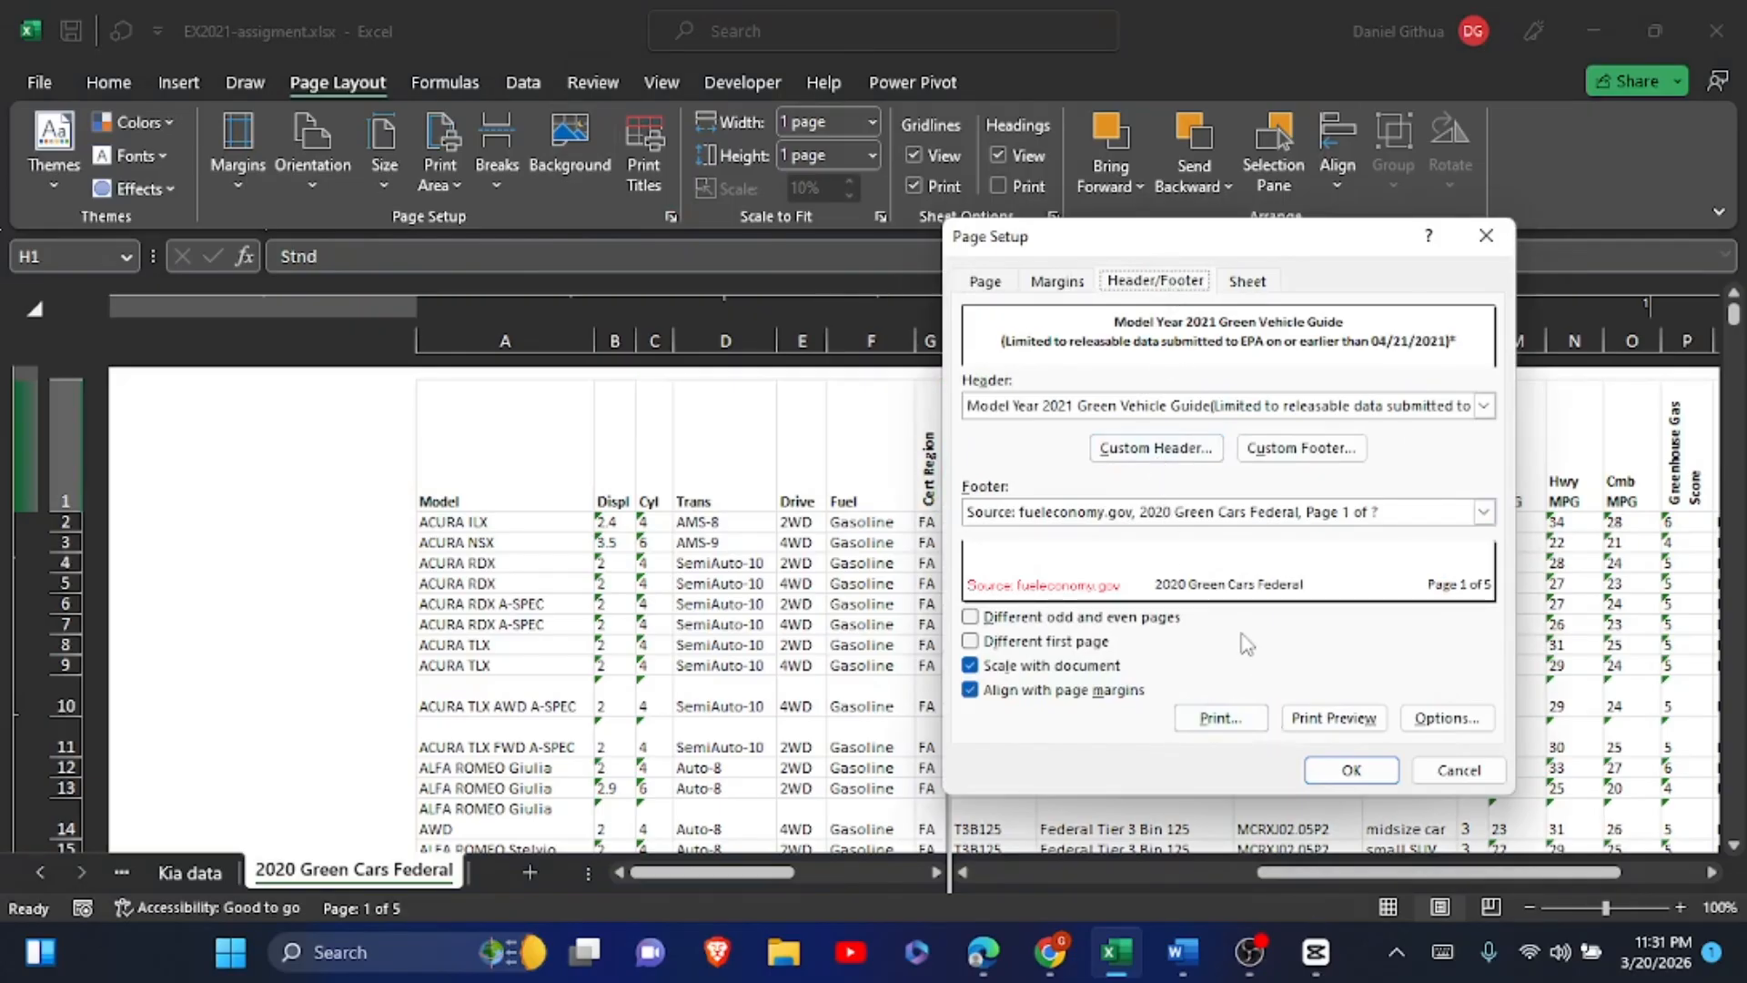
{"action": "left_click", "coordinate": [1252, 447]}
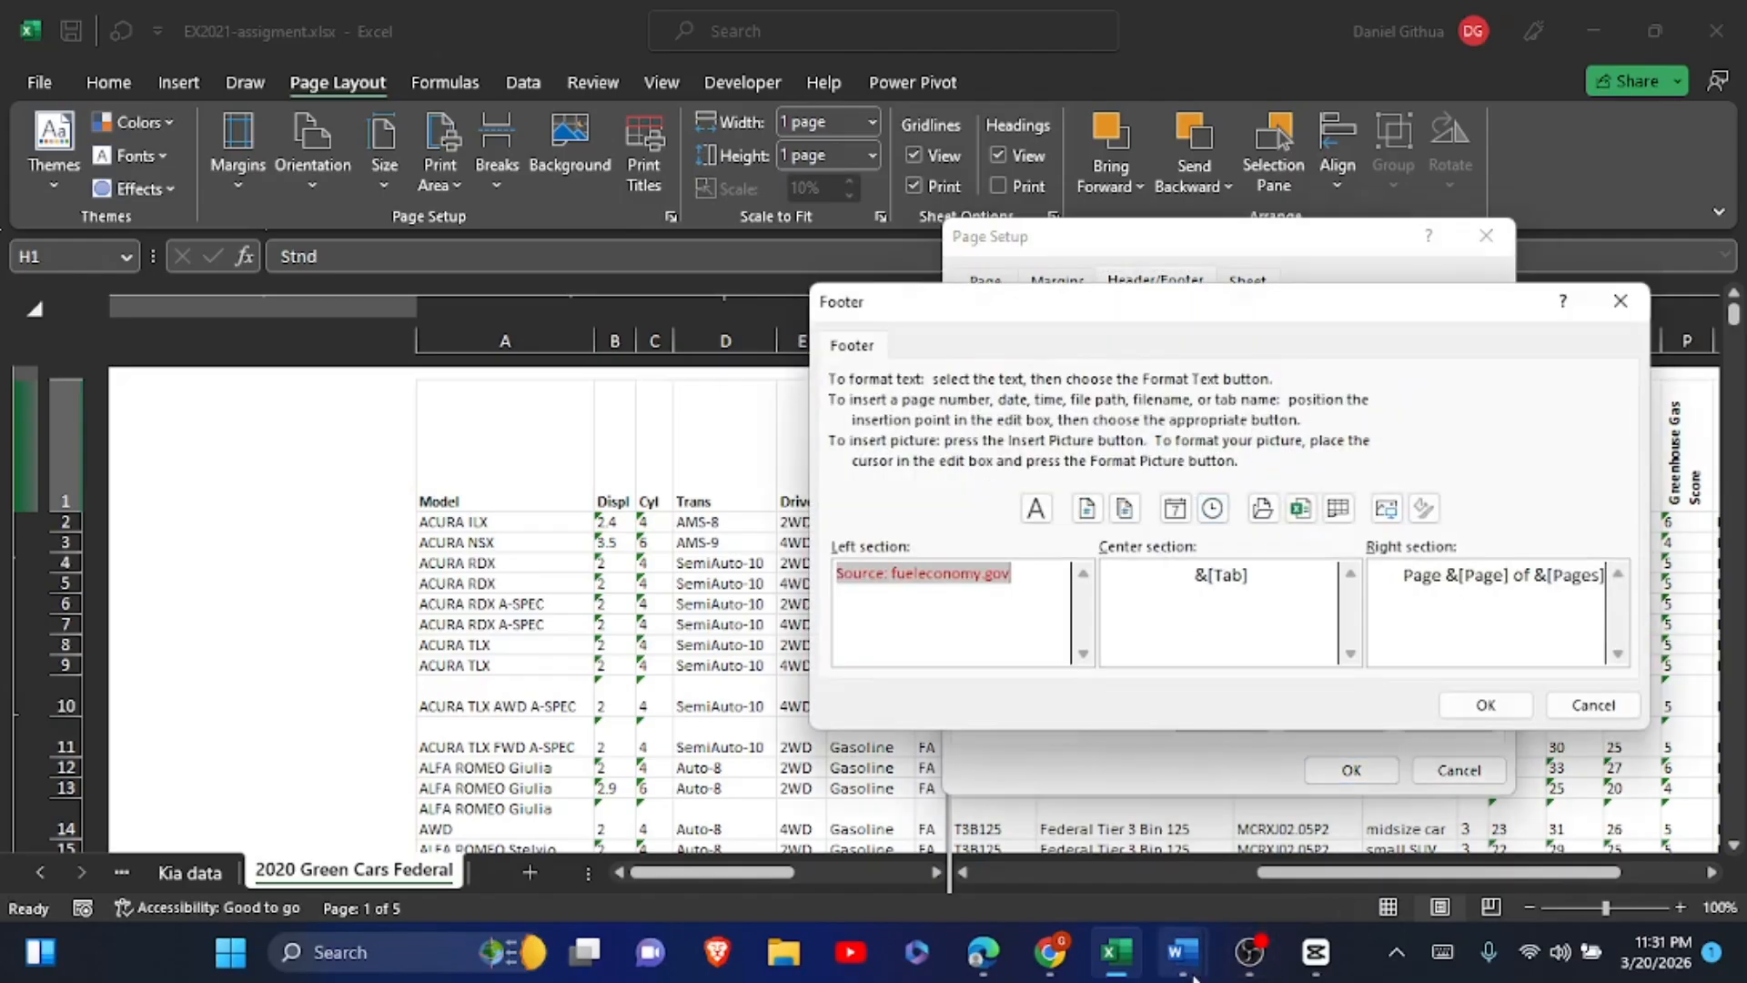
- Copy Source: fueleconomy.gov from step 4b of the Word instructions and replace the text in Excel's left footer section with it
{"action": "mouse_move", "coordinate": [1181, 952]}
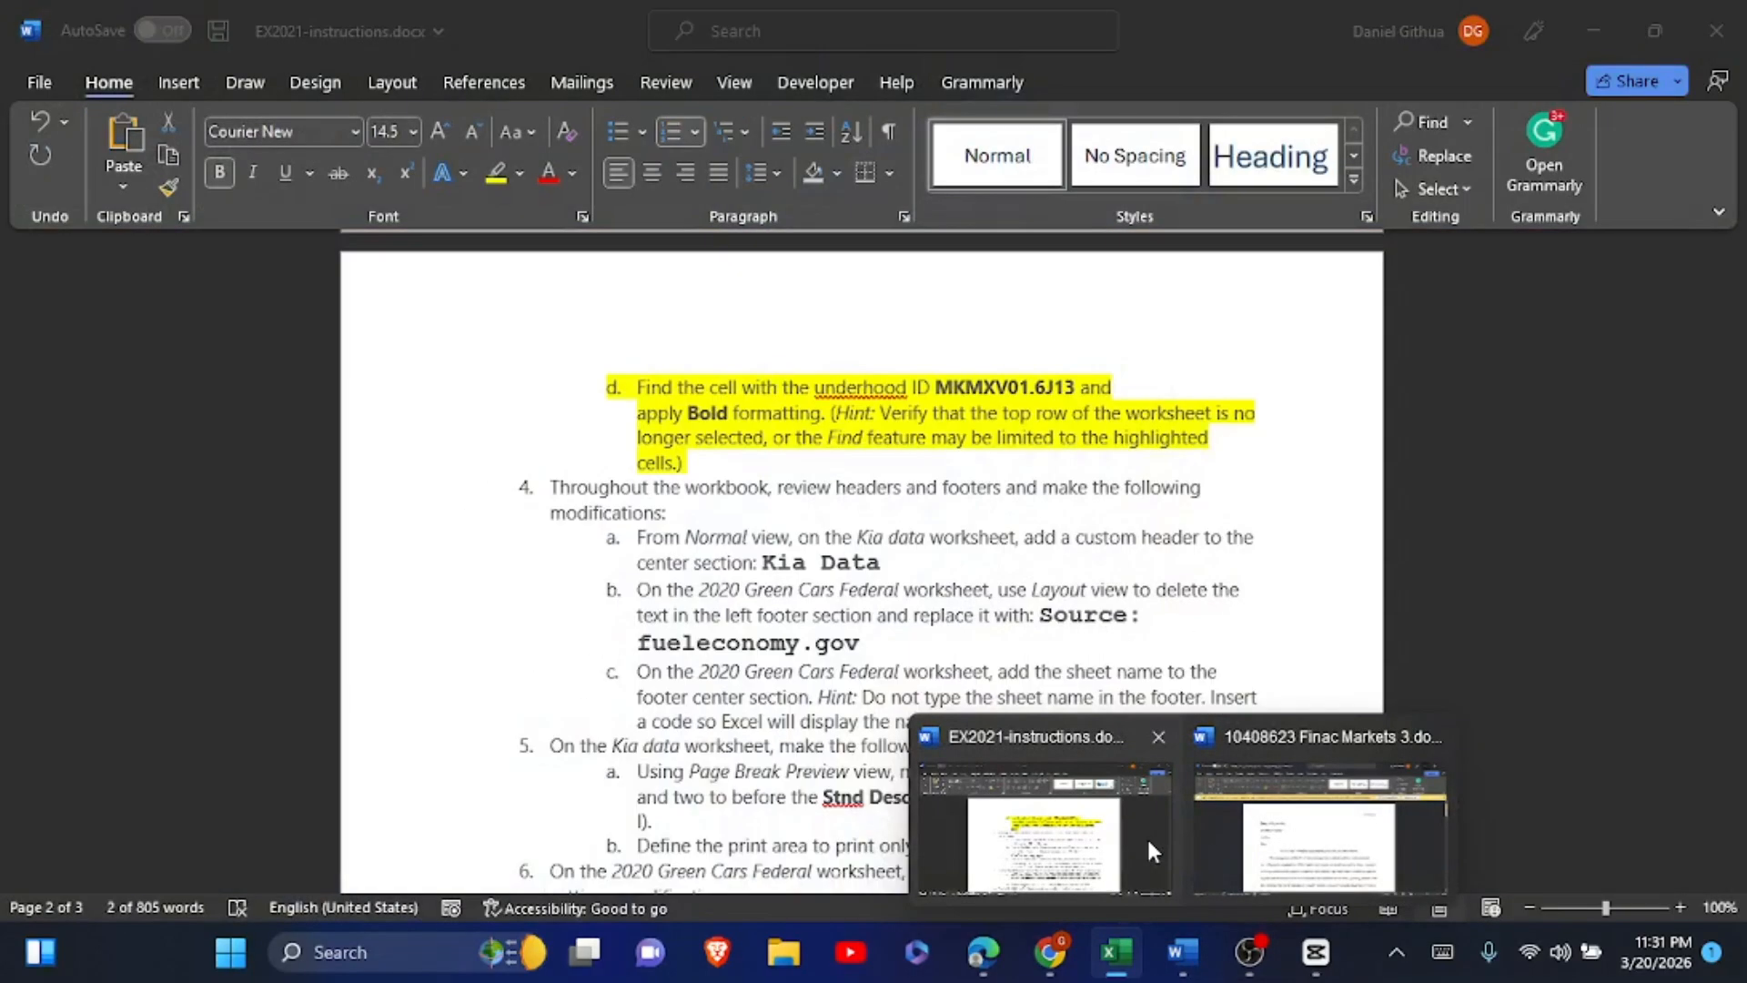
{"action": "left_click", "coordinate": [1147, 835]}
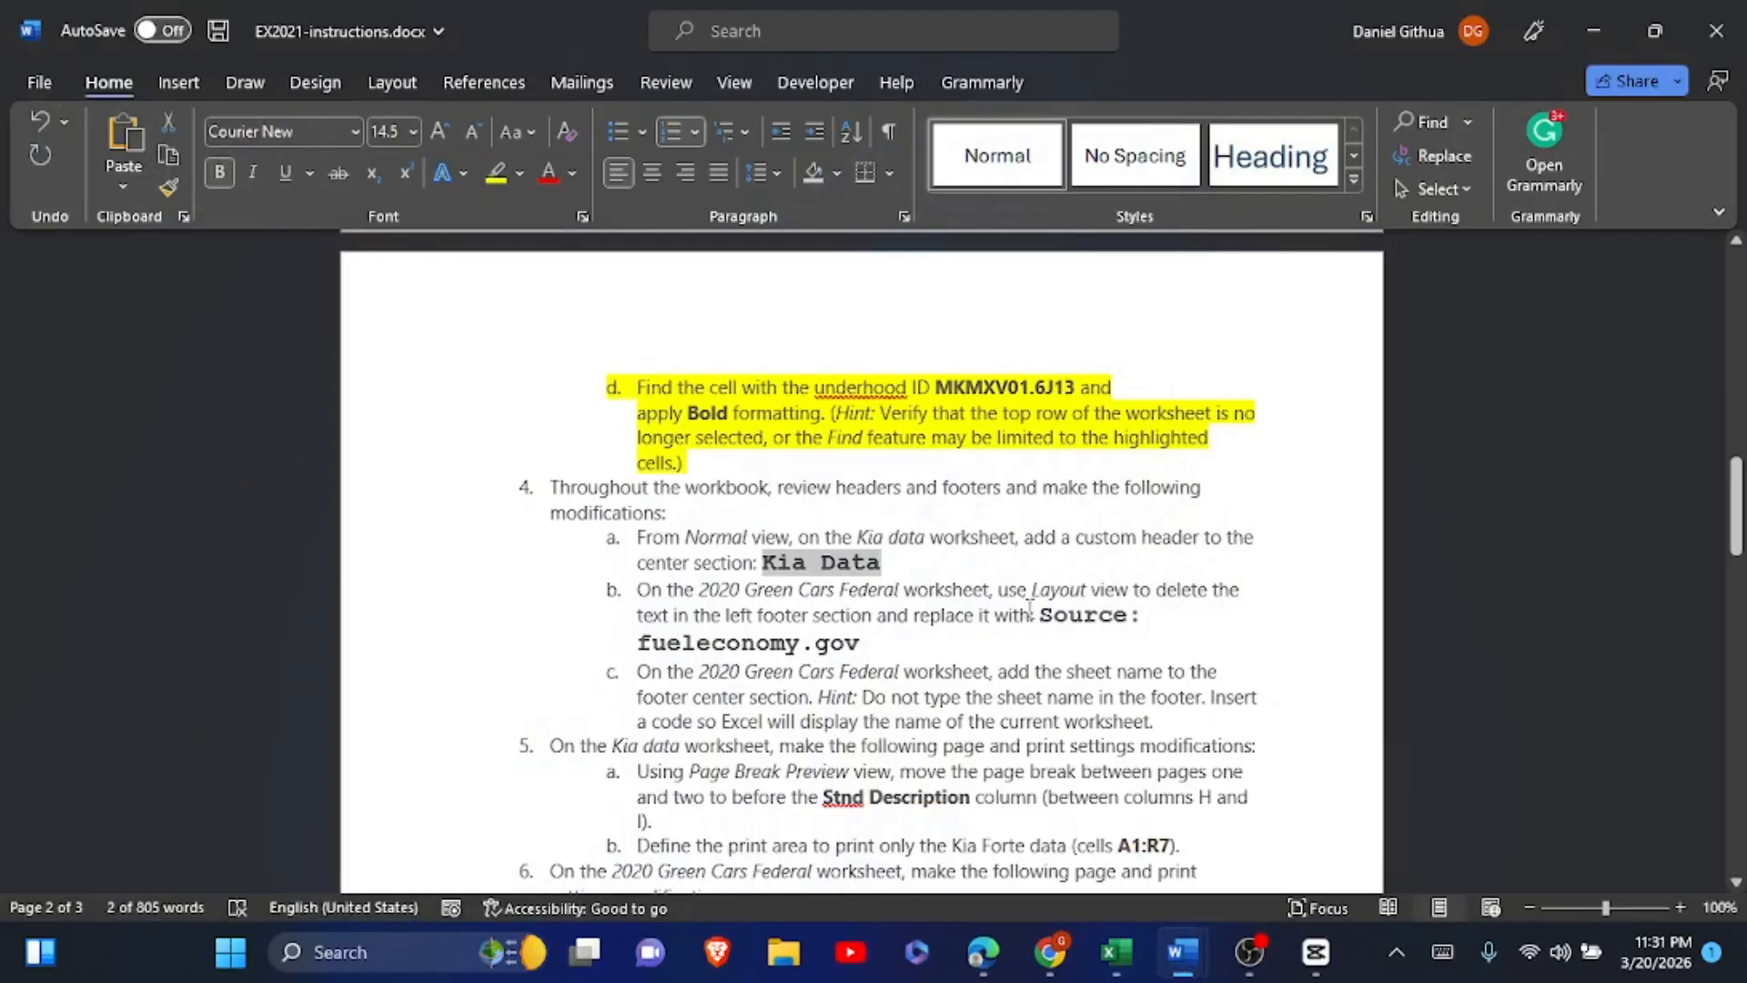
{"action": "left_click_drag", "start_coordinate": [1040, 616], "coordinate": [1062, 635]}
{"action": "key", "text": "ctrl+c"}
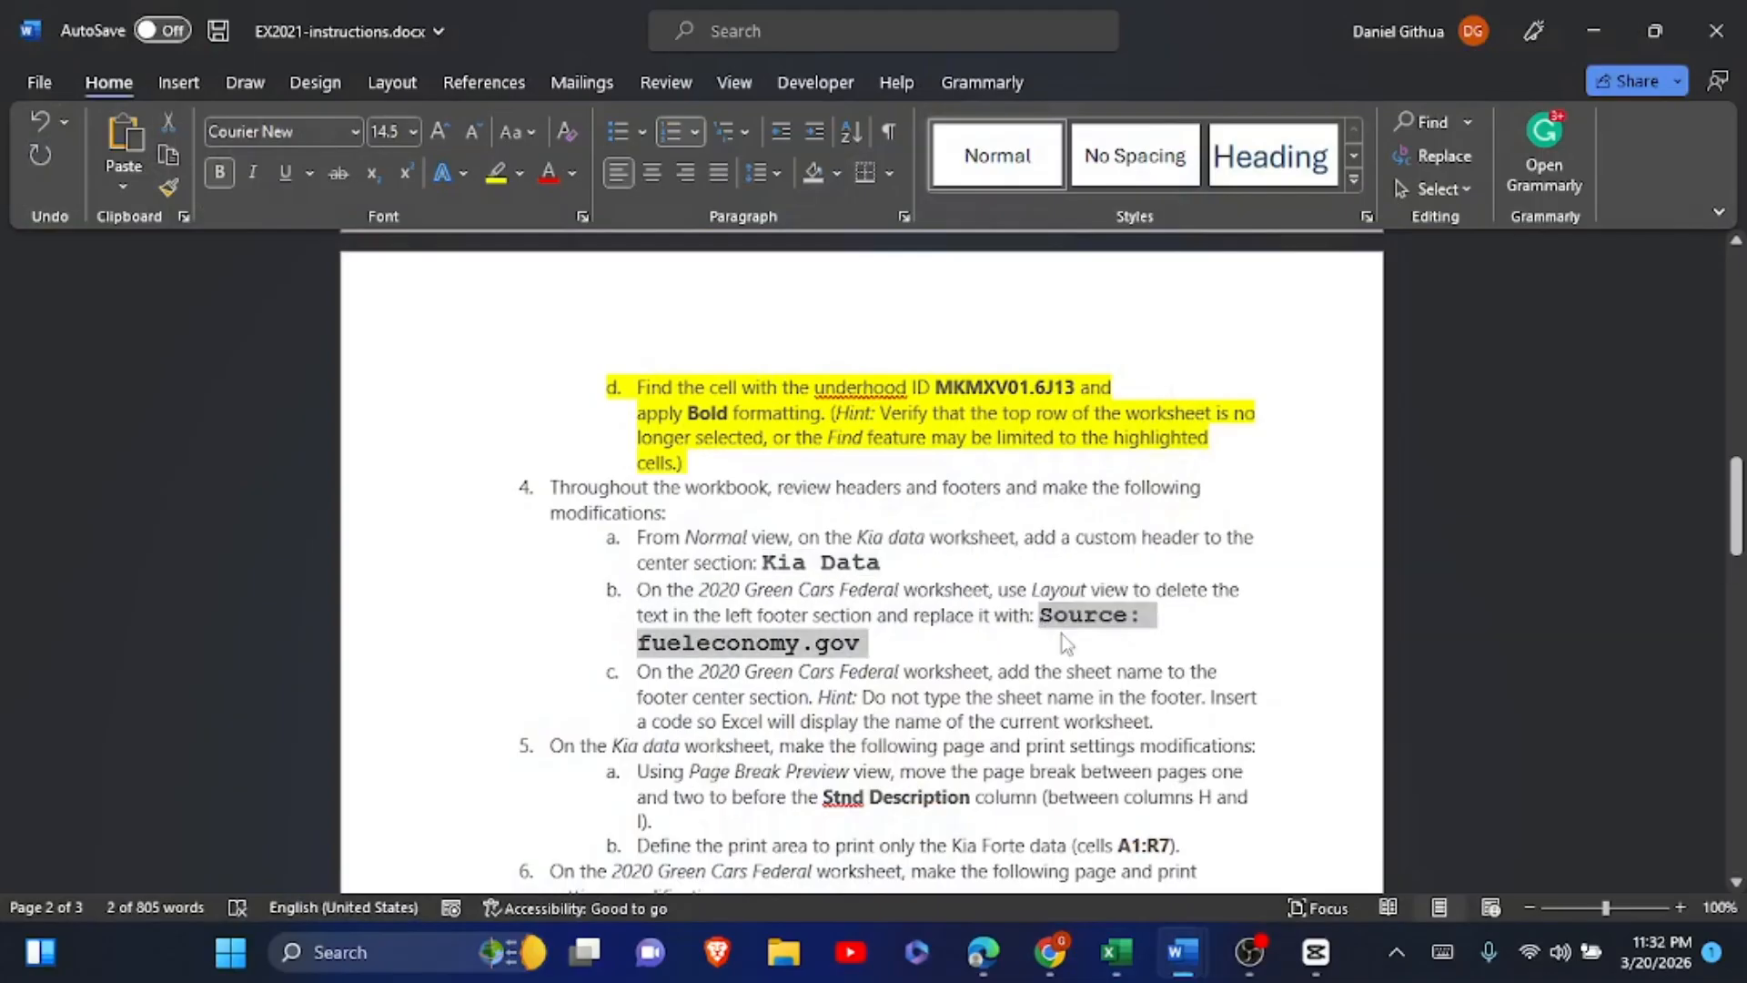
{"action": "key", "text": "alt+Tab"}
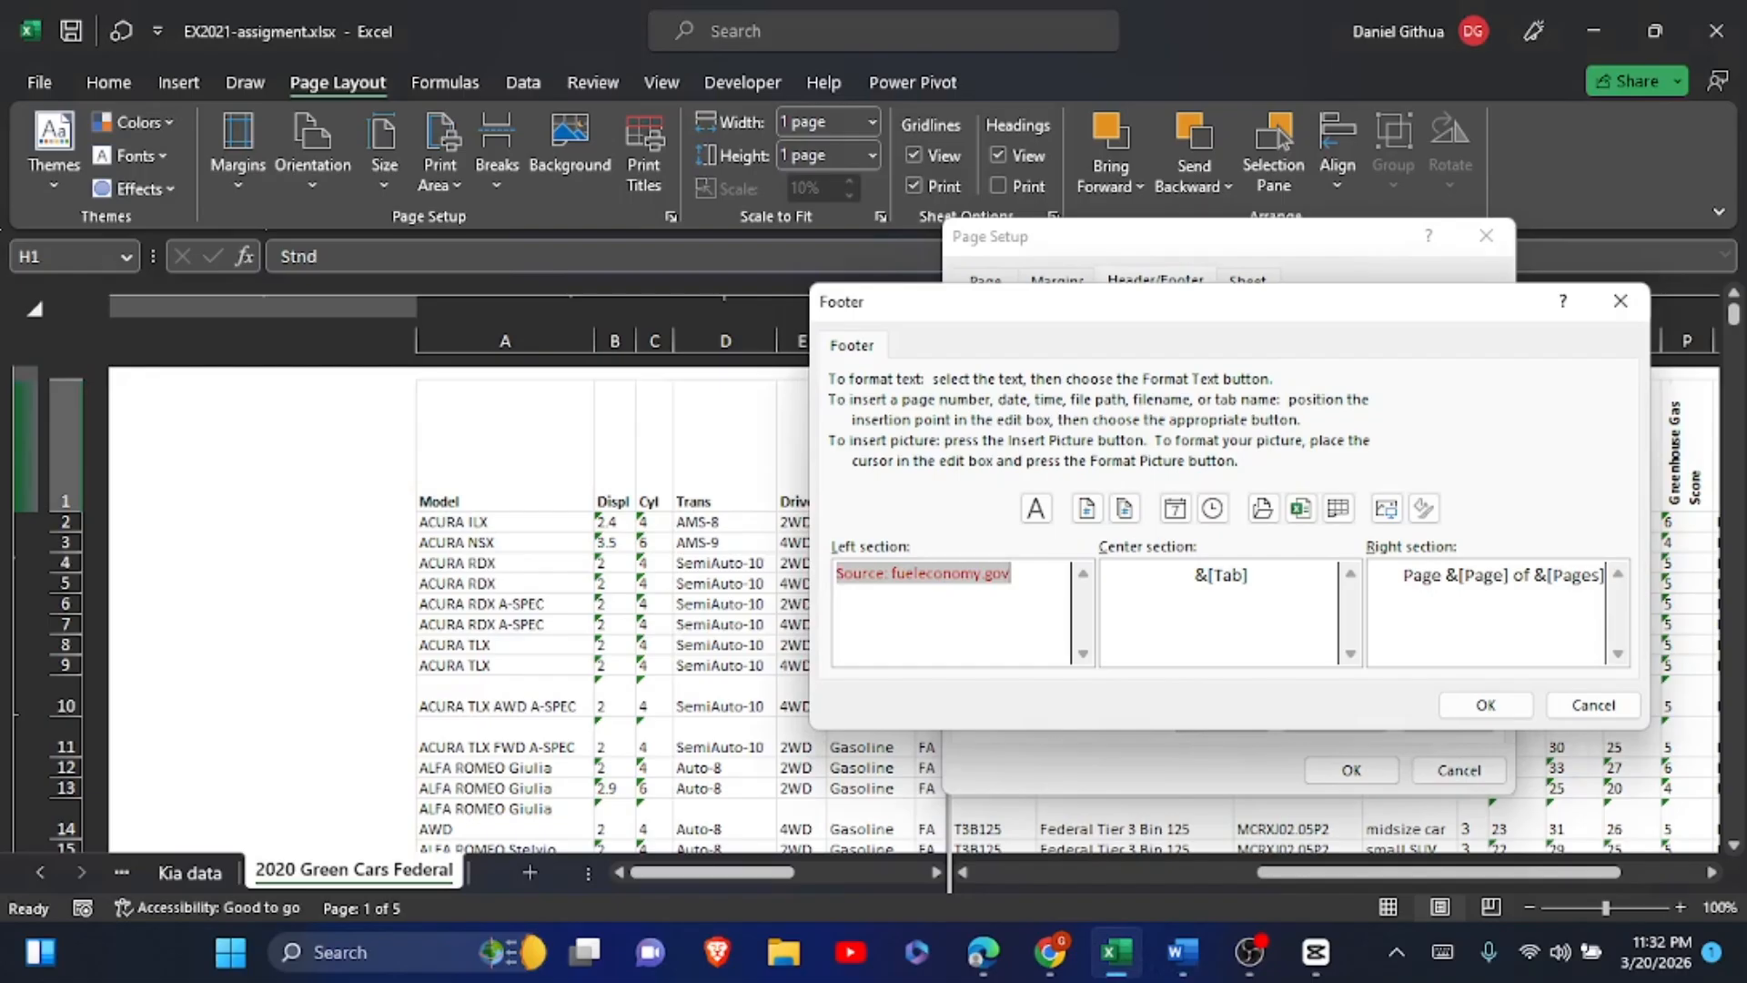
{"action": "key", "text": "ctrl+v"}
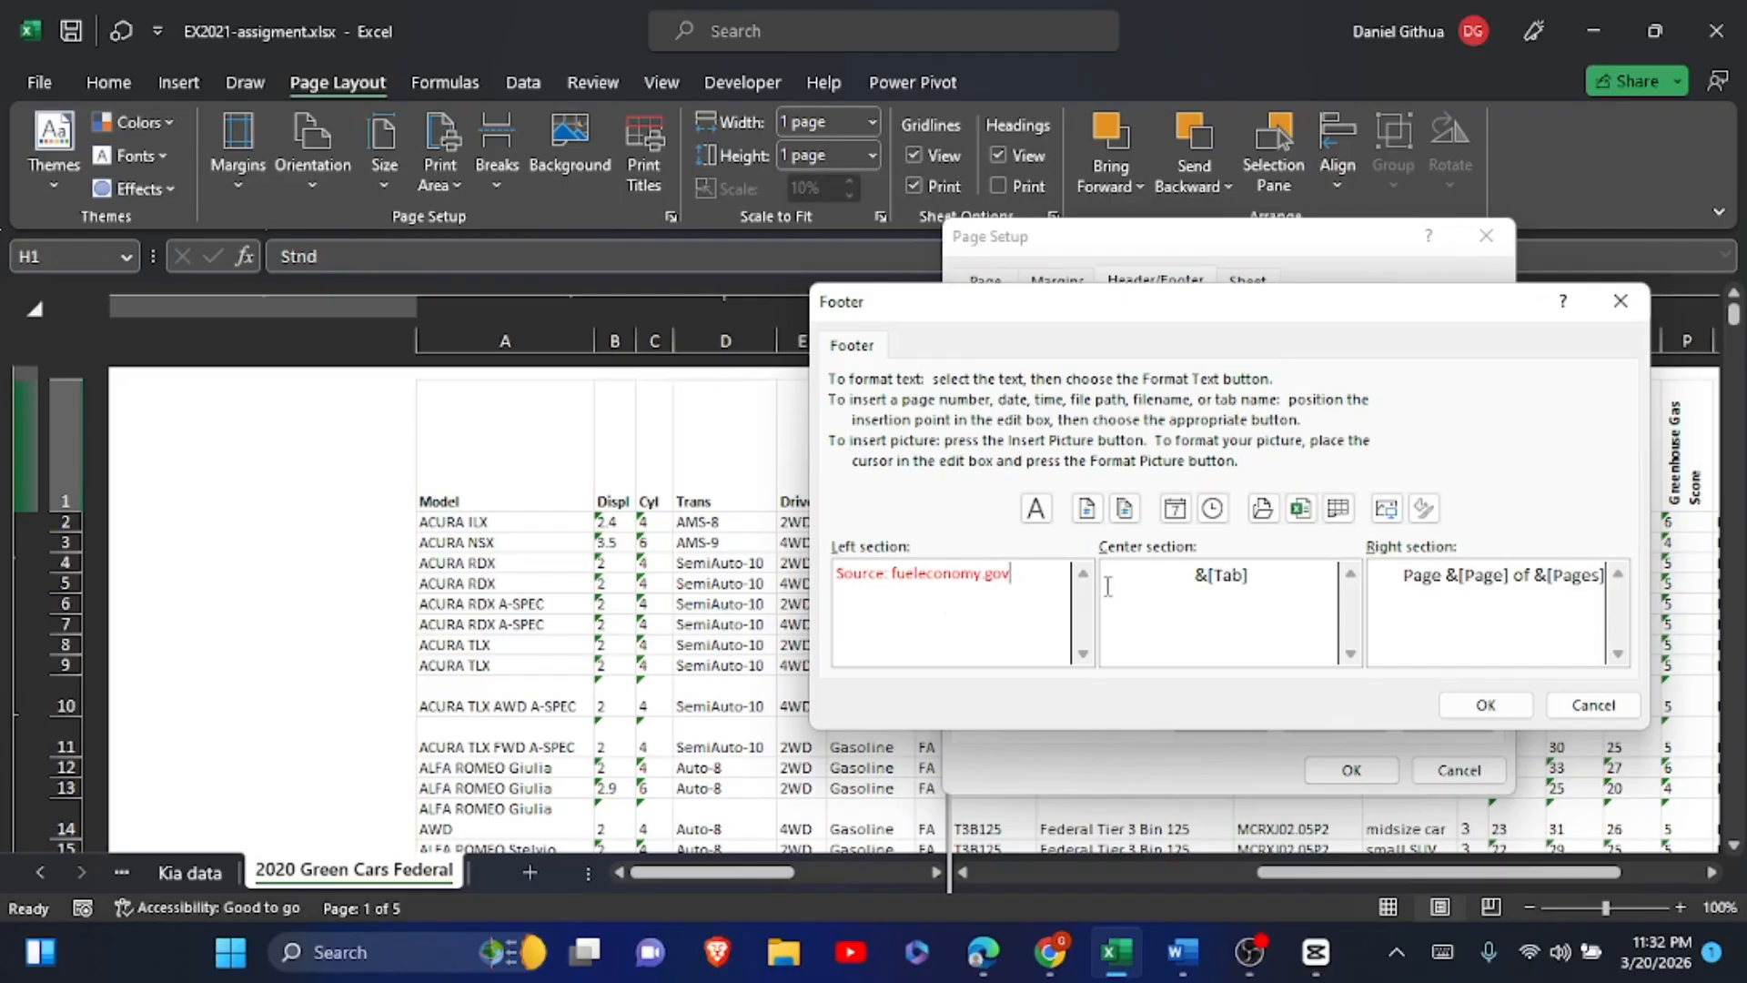
- Clear the center and right footer sections, insert the sheet name code in the center section, and apply the footer
{"action": "right_click", "coordinate": [1251, 579]}
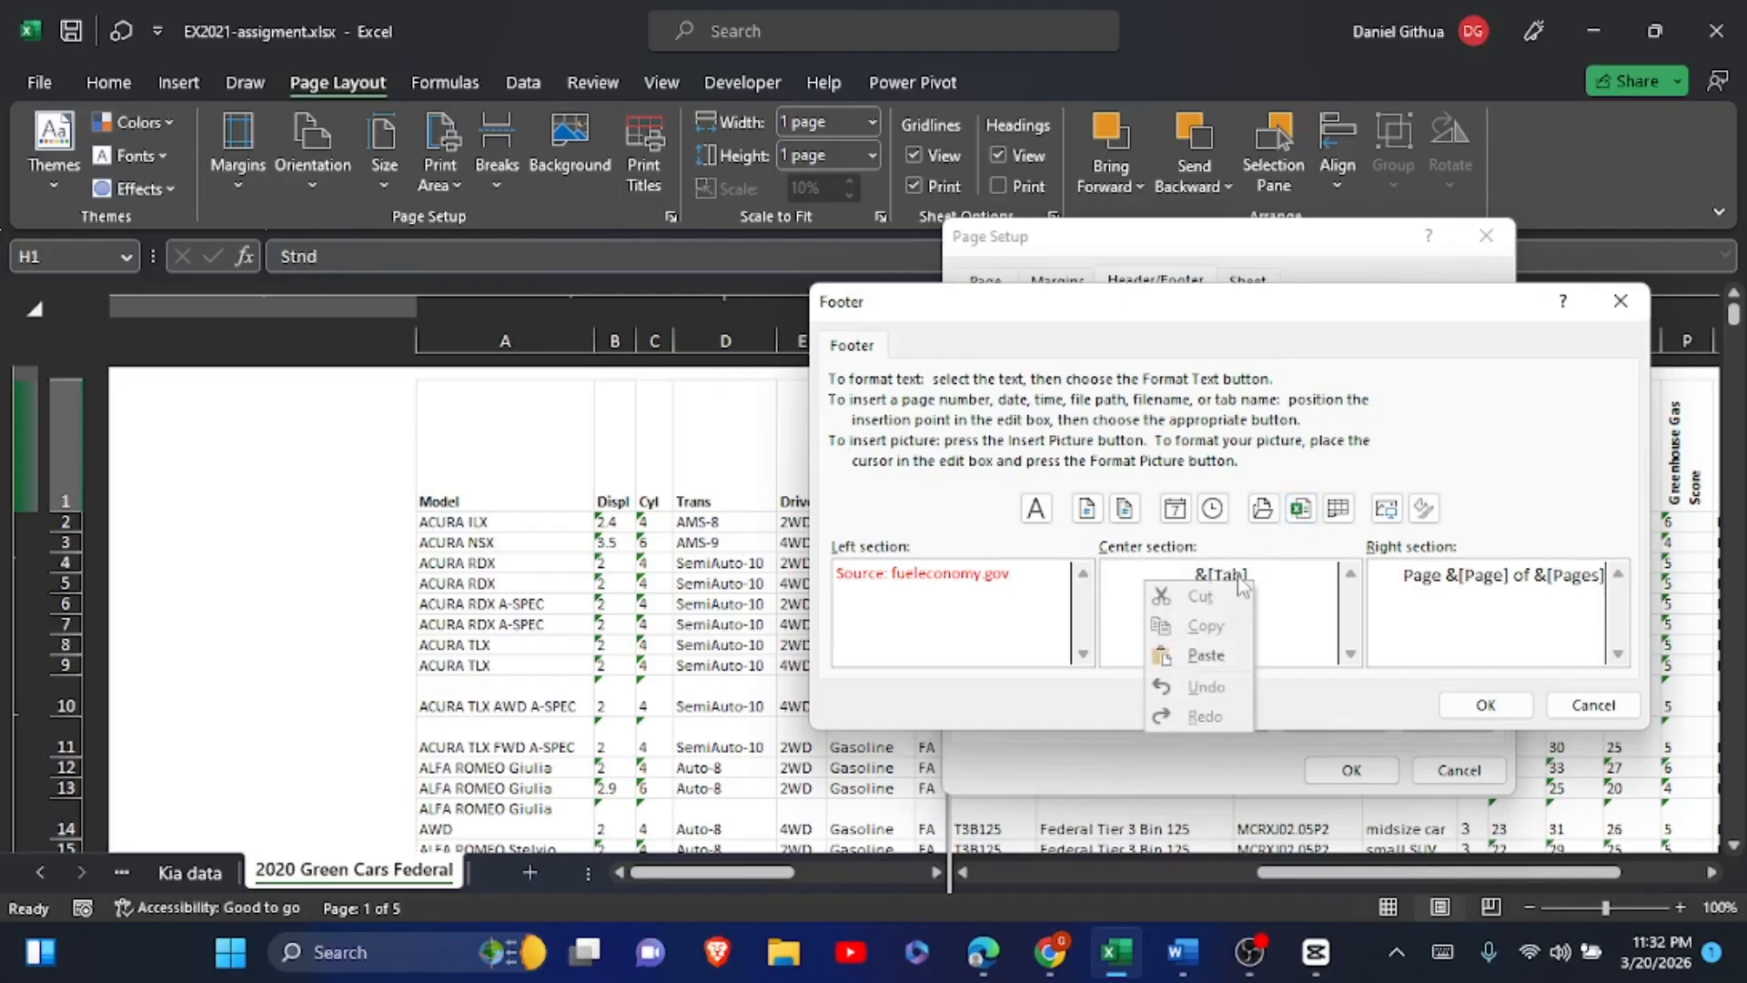
{"action": "left_click", "coordinate": [1256, 579]}
{"action": "left_click_drag", "start_coordinate": [1252, 577], "coordinate": [1194, 579]}
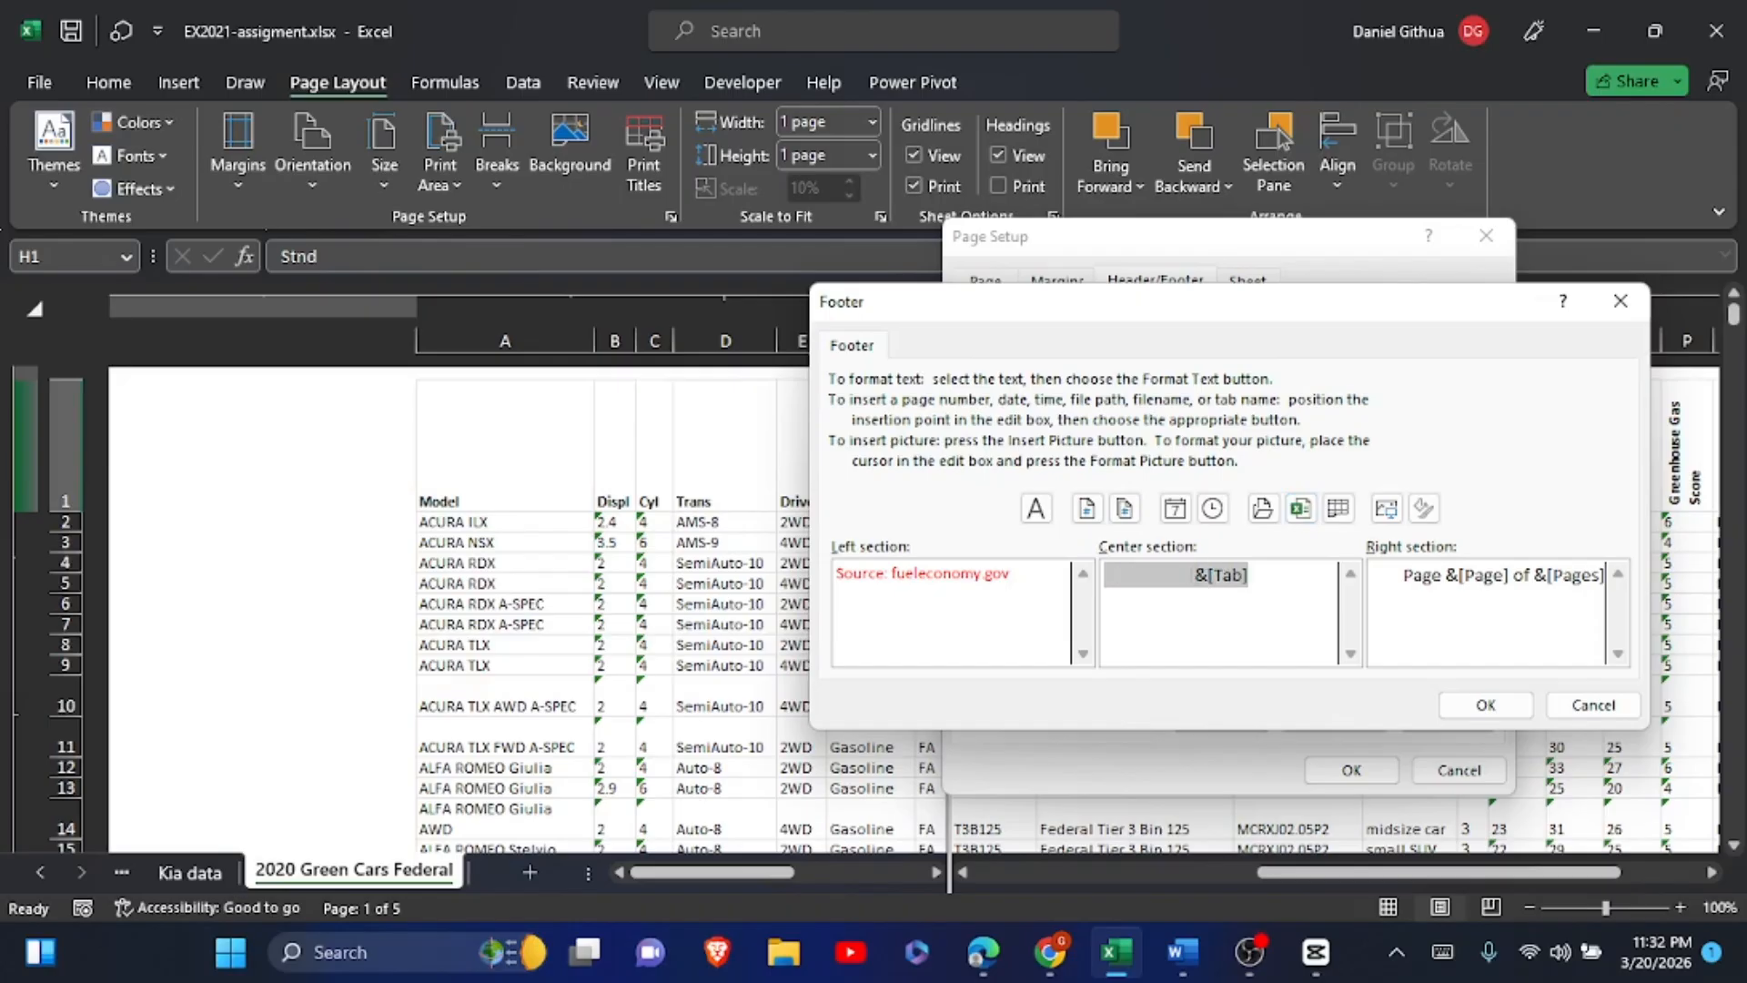
{"action": "key", "text": "BackSpace"}
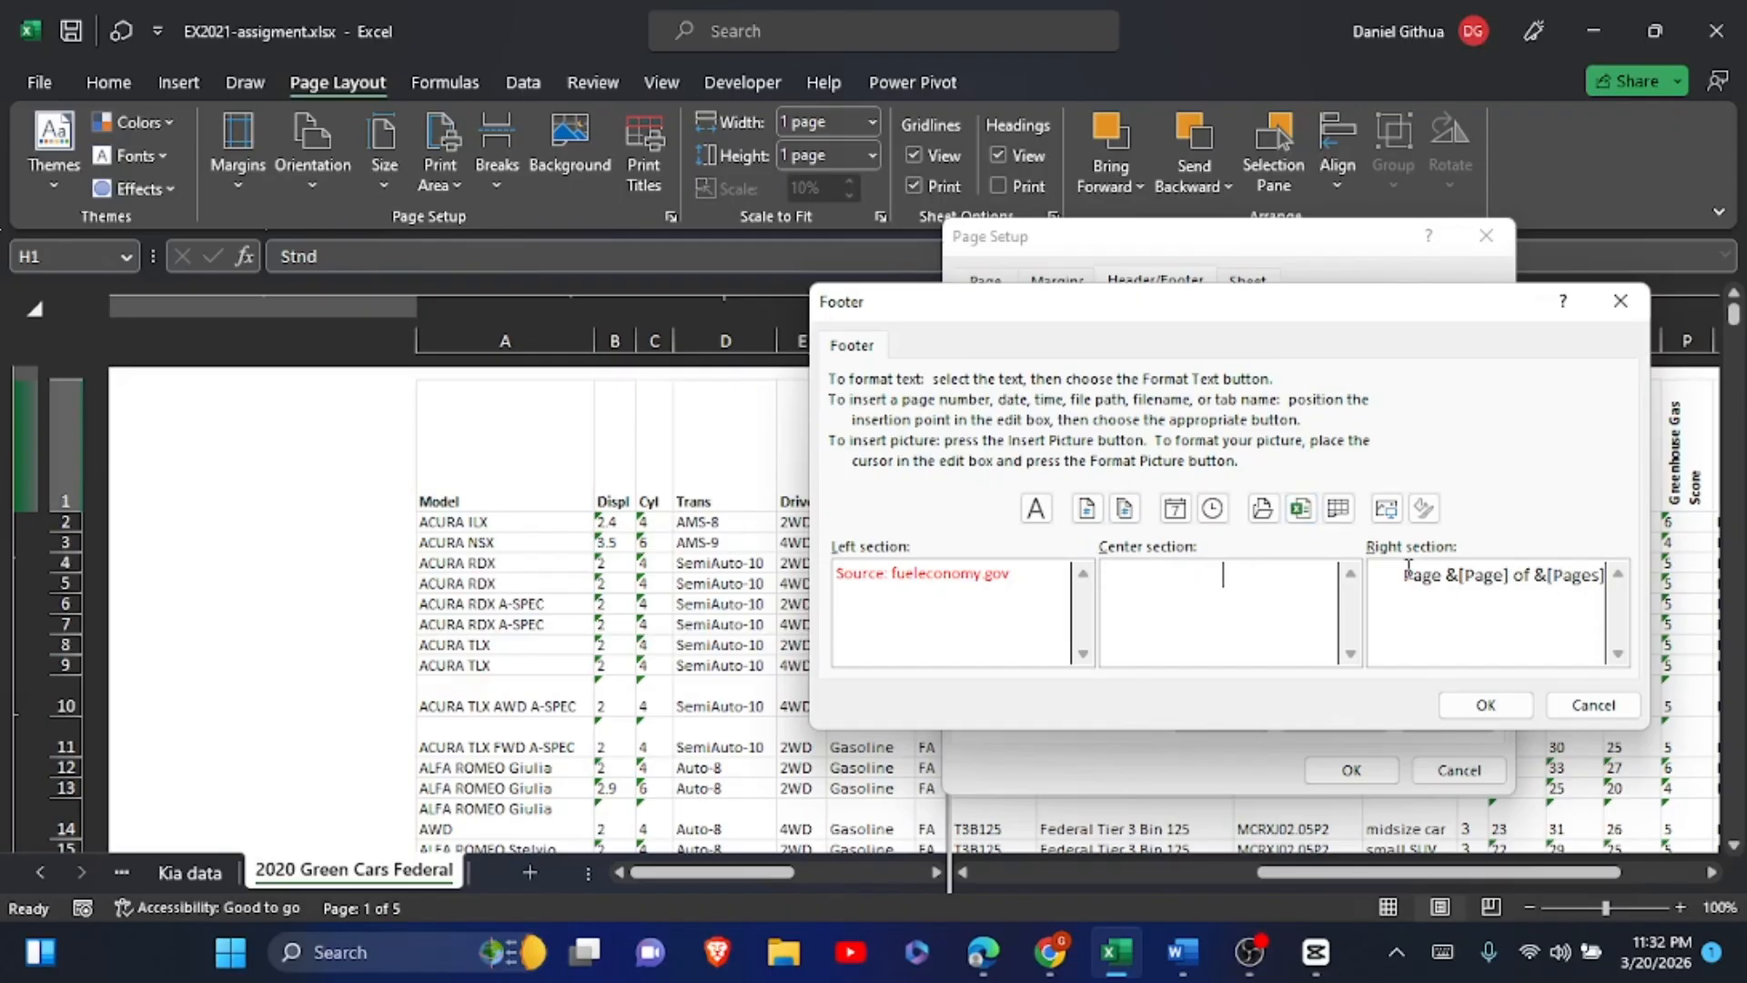
{"action": "left_click_drag", "start_coordinate": [1375, 575], "coordinate": [1609, 590]}
{"action": "key", "text": "BackSpace"}
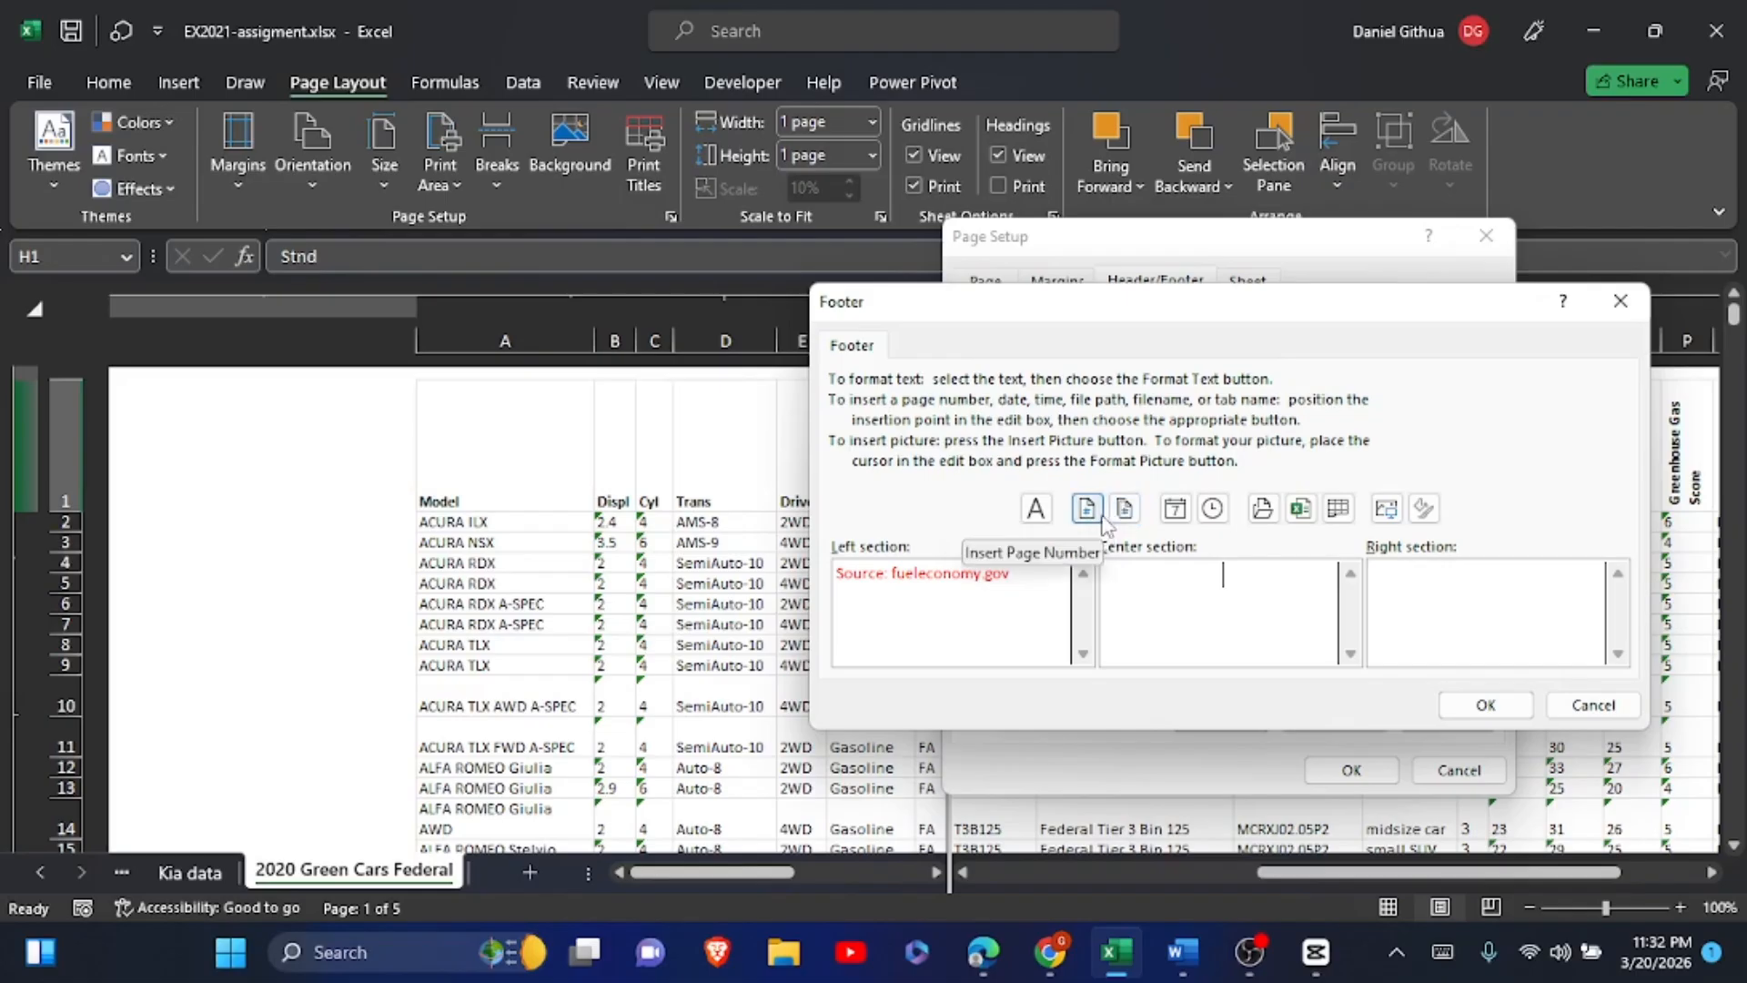
{"action": "left_click", "coordinate": [1337, 512]}
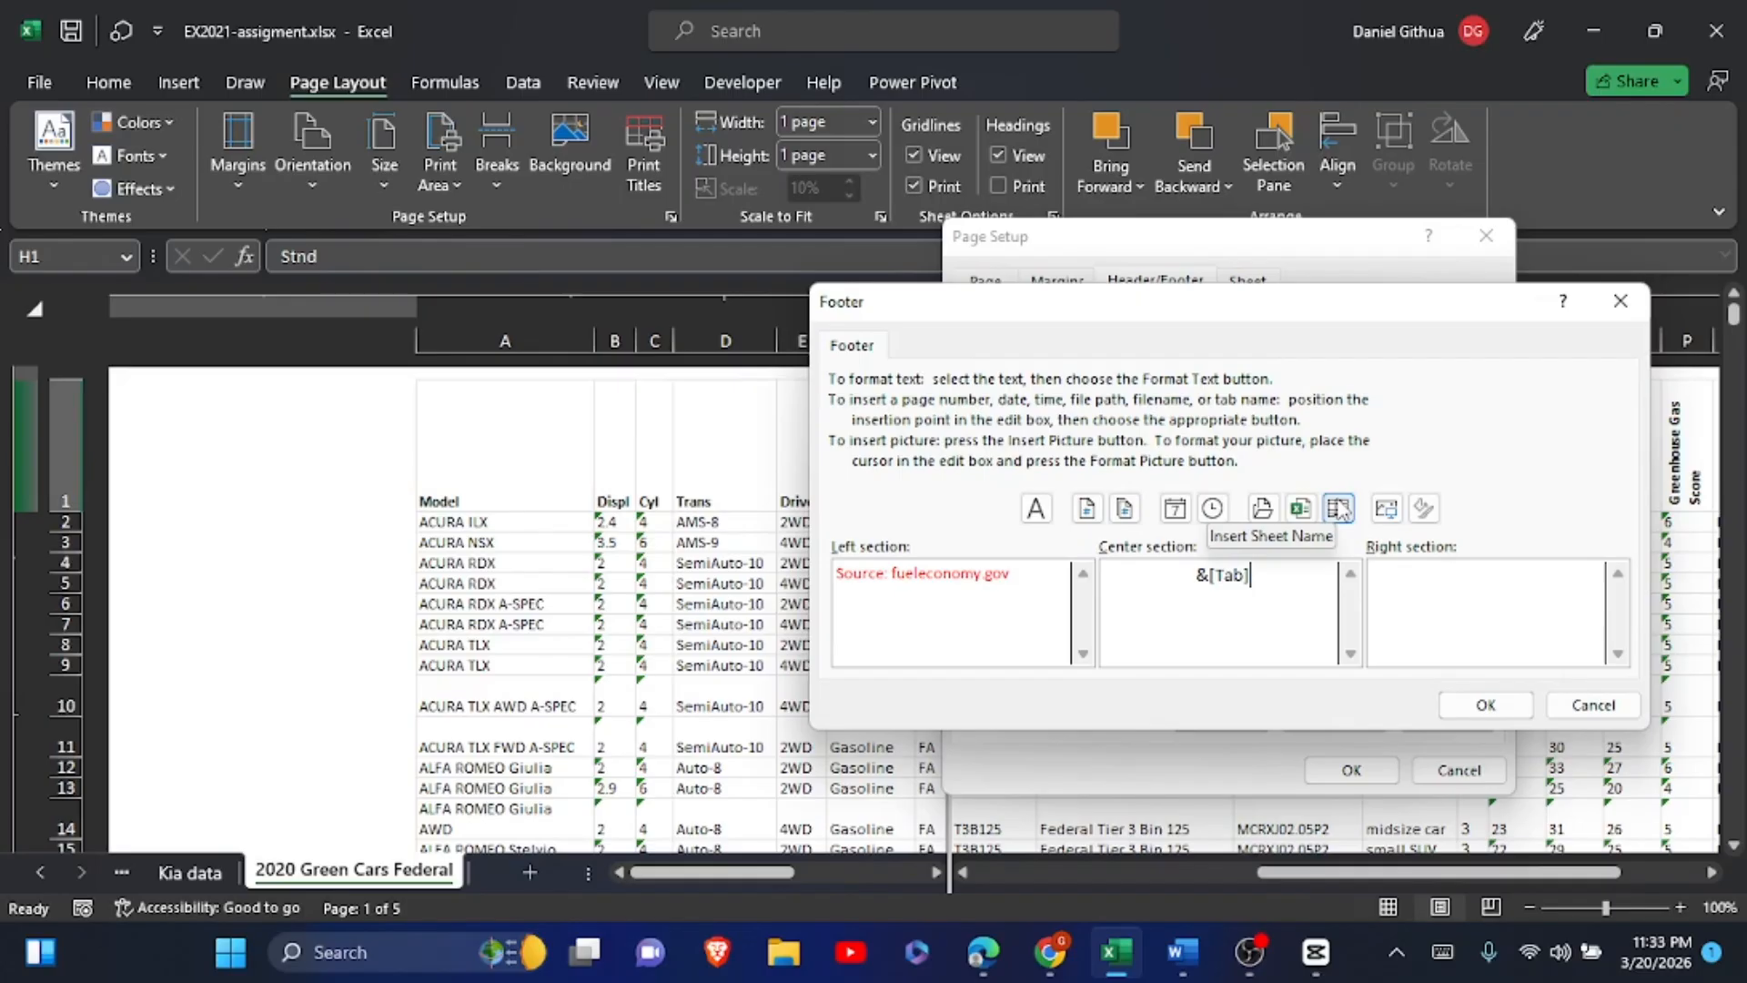
{"action": "left_click", "coordinate": [1492, 706]}
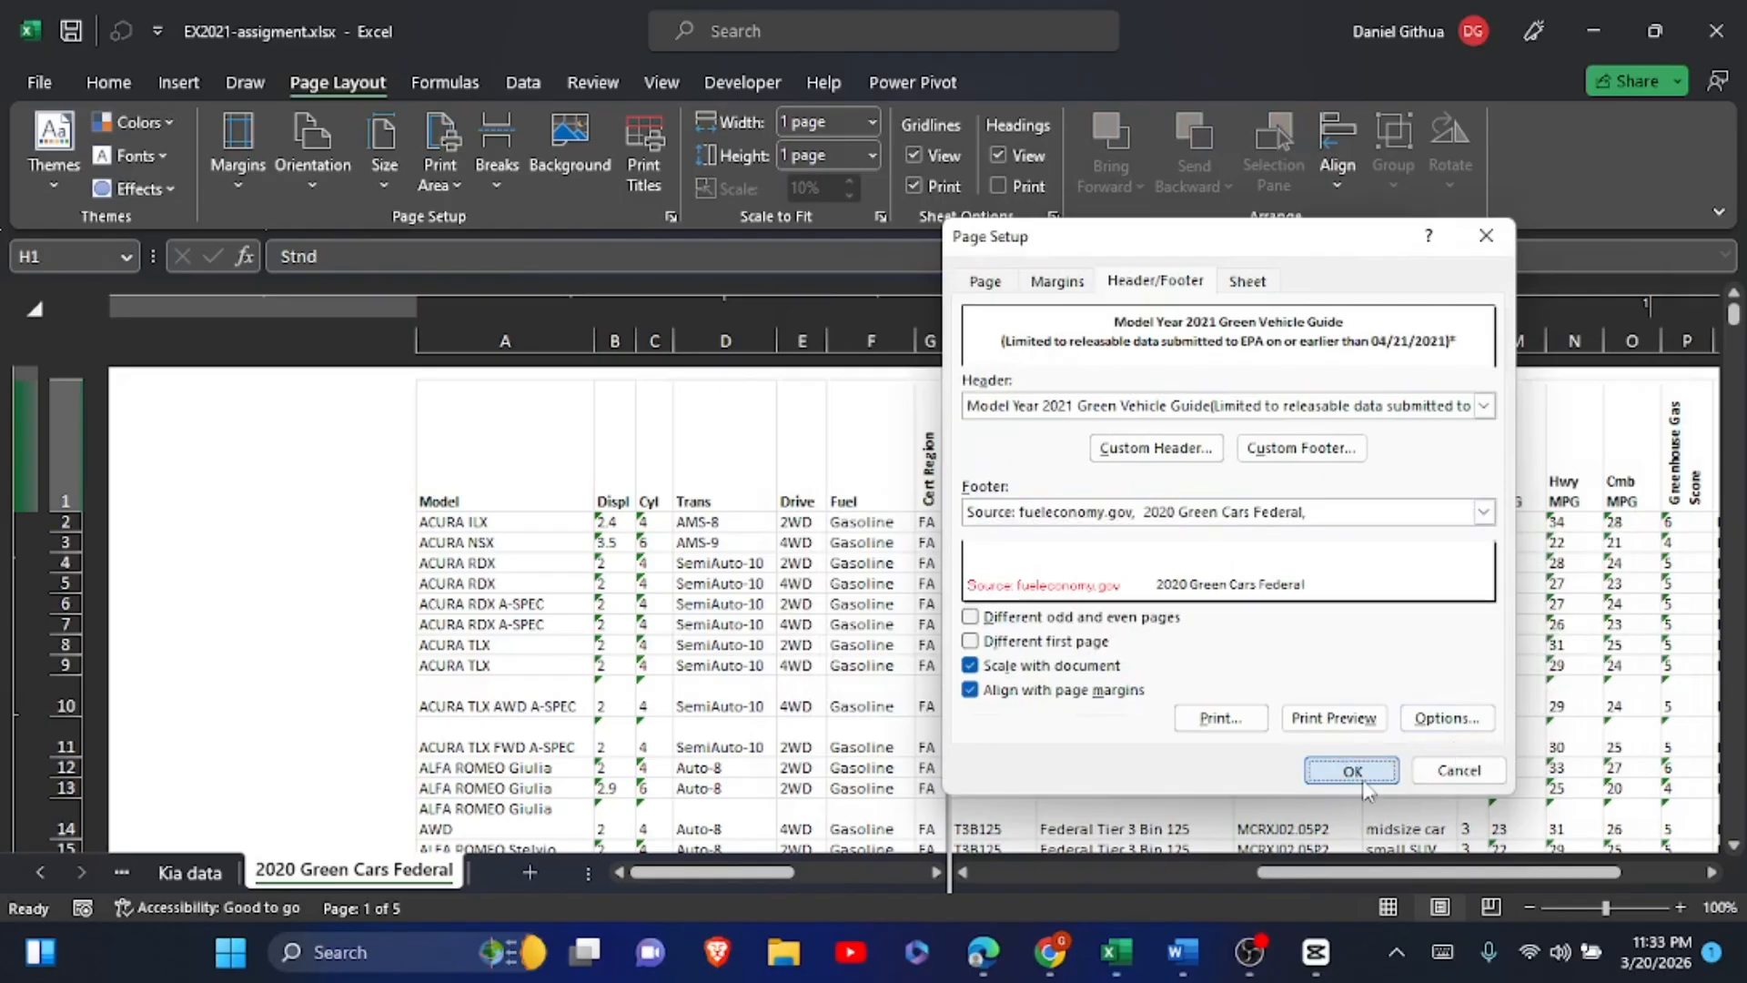
{"action": "left_click", "coordinate": [1352, 772]}
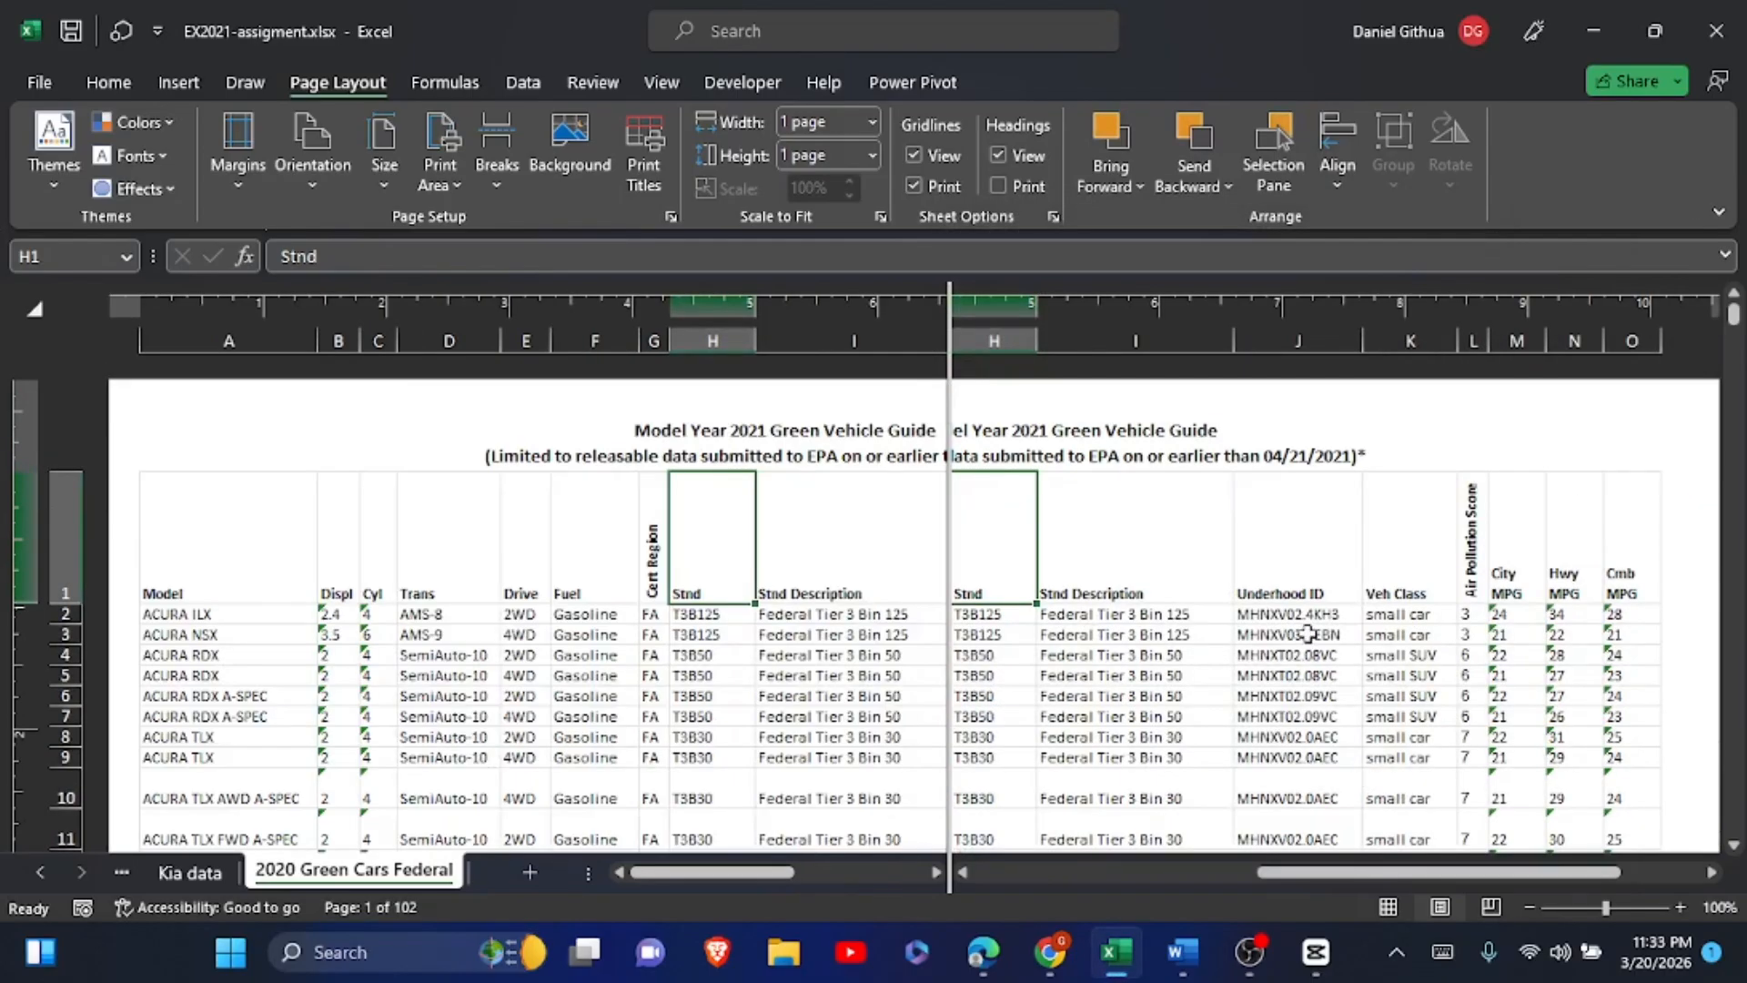
{"action": "left_click", "coordinate": [1231, 526]}
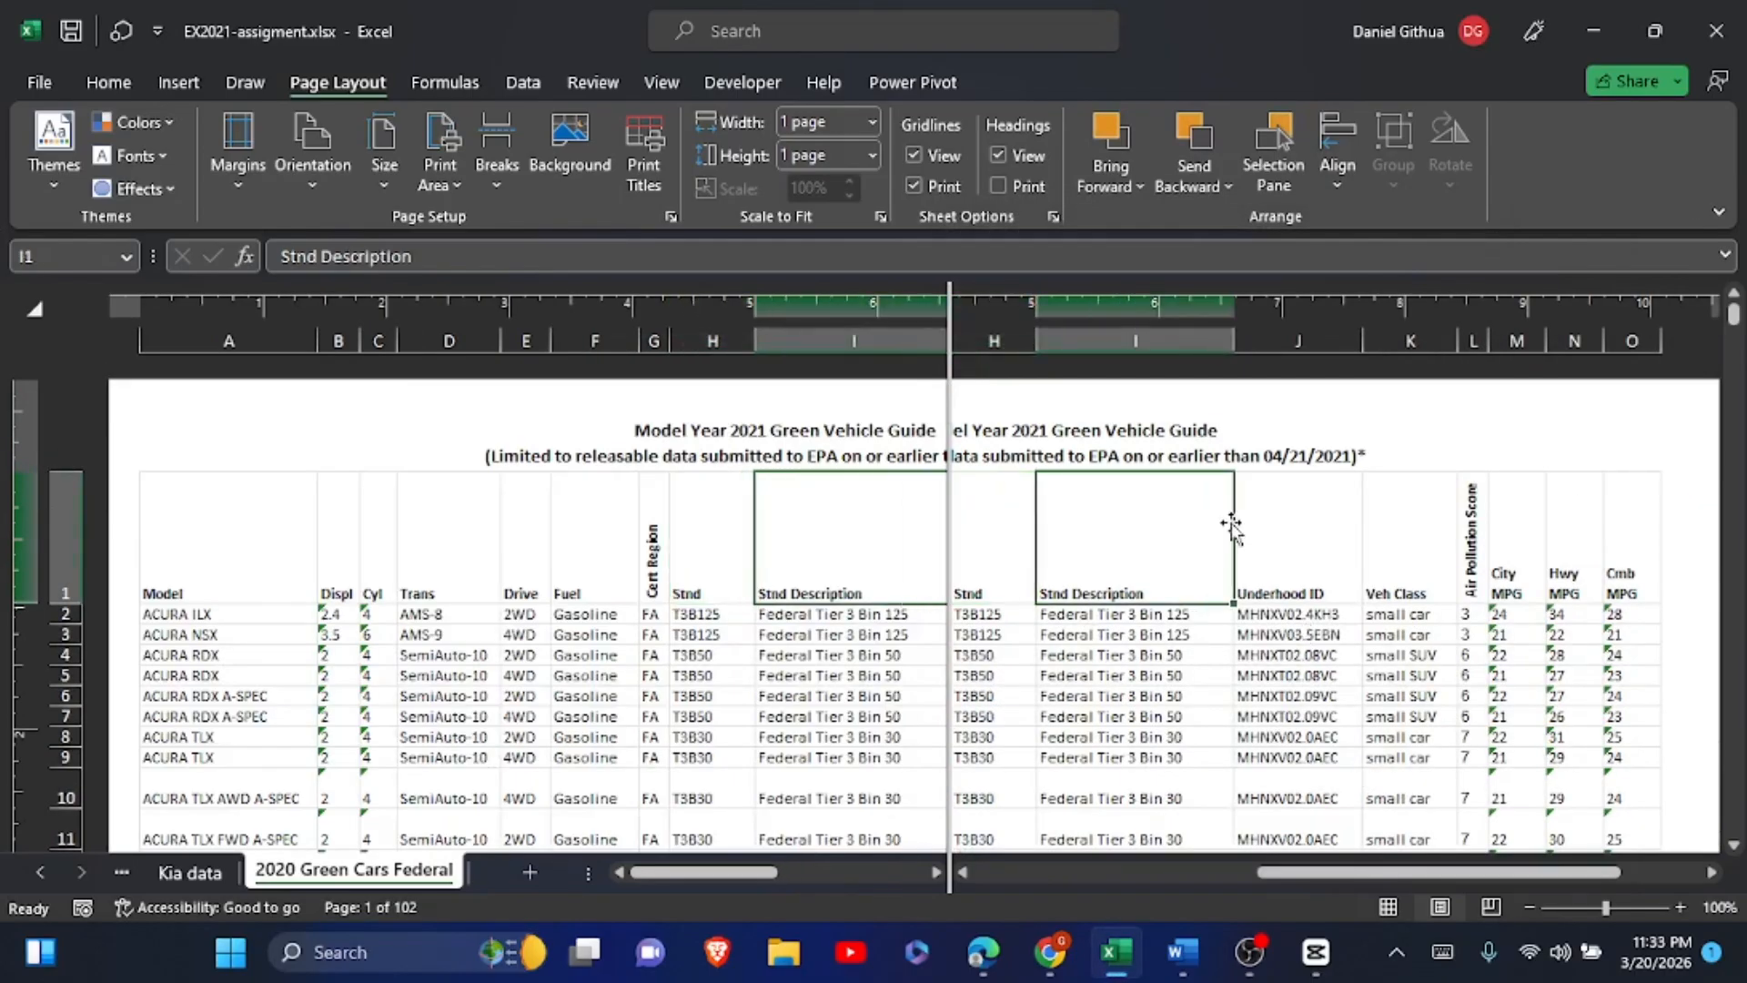
{"action": "left_click", "coordinate": [1296, 482]}
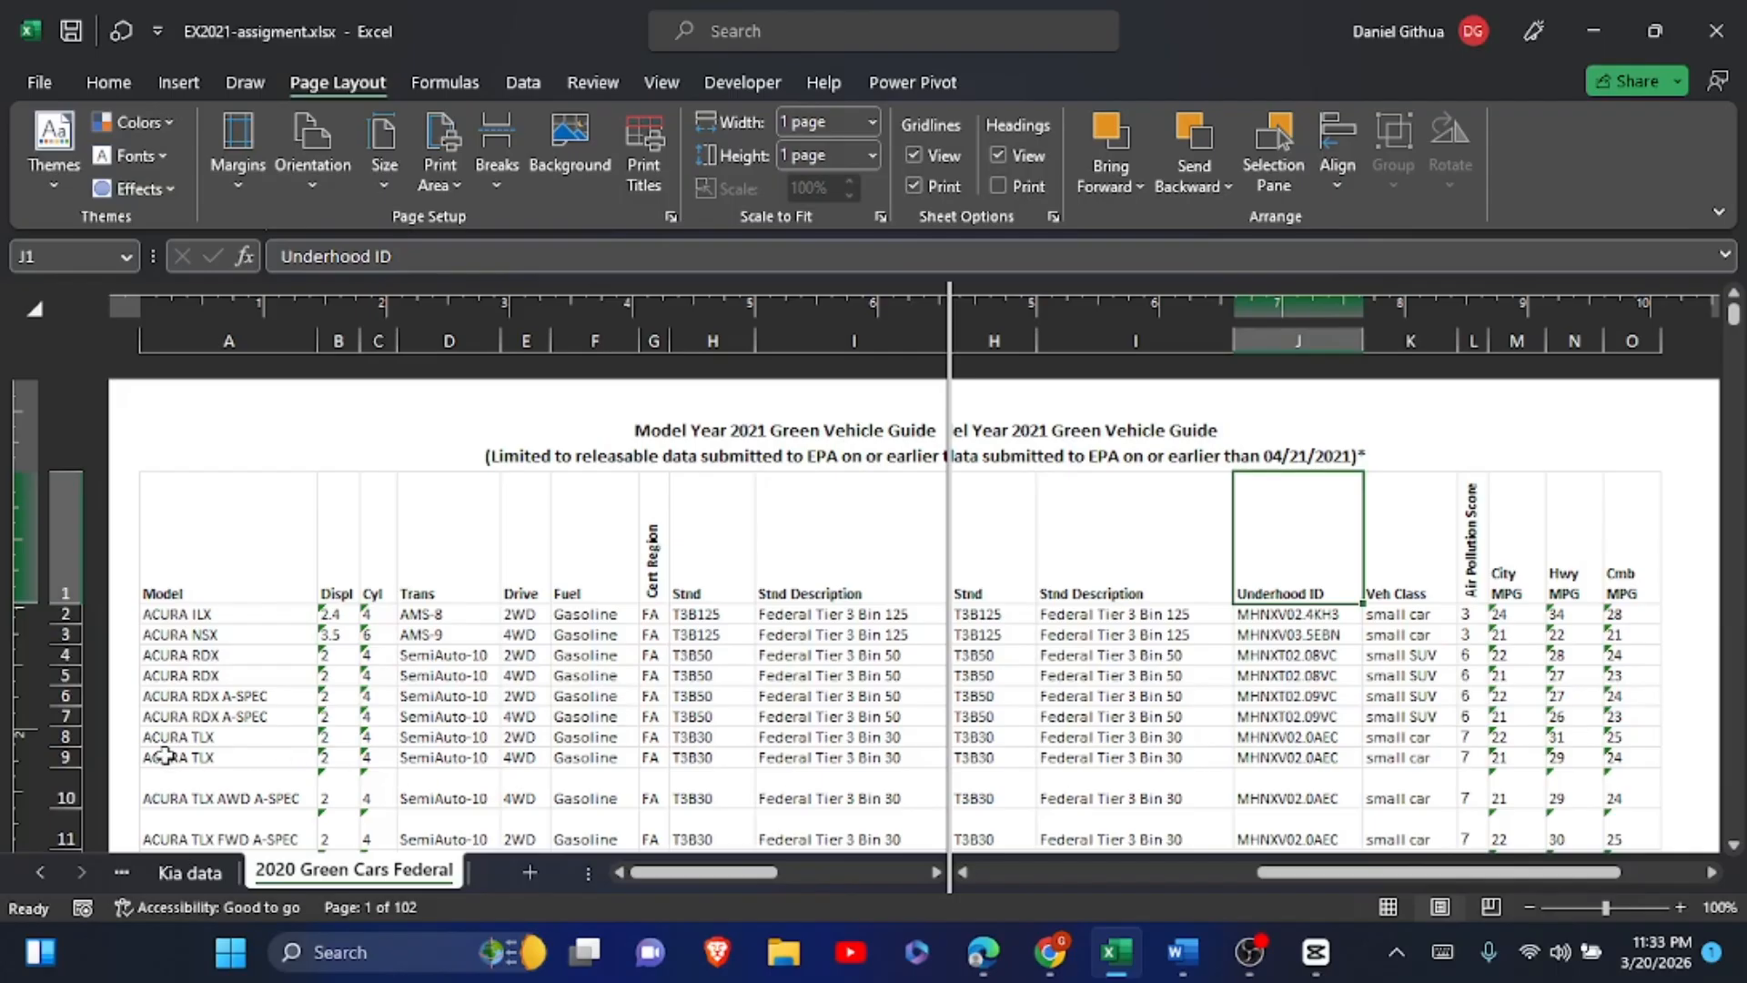
- Show the Kia data worksheet in Page Break Preview
{"action": "left_click", "coordinate": [191, 871]}
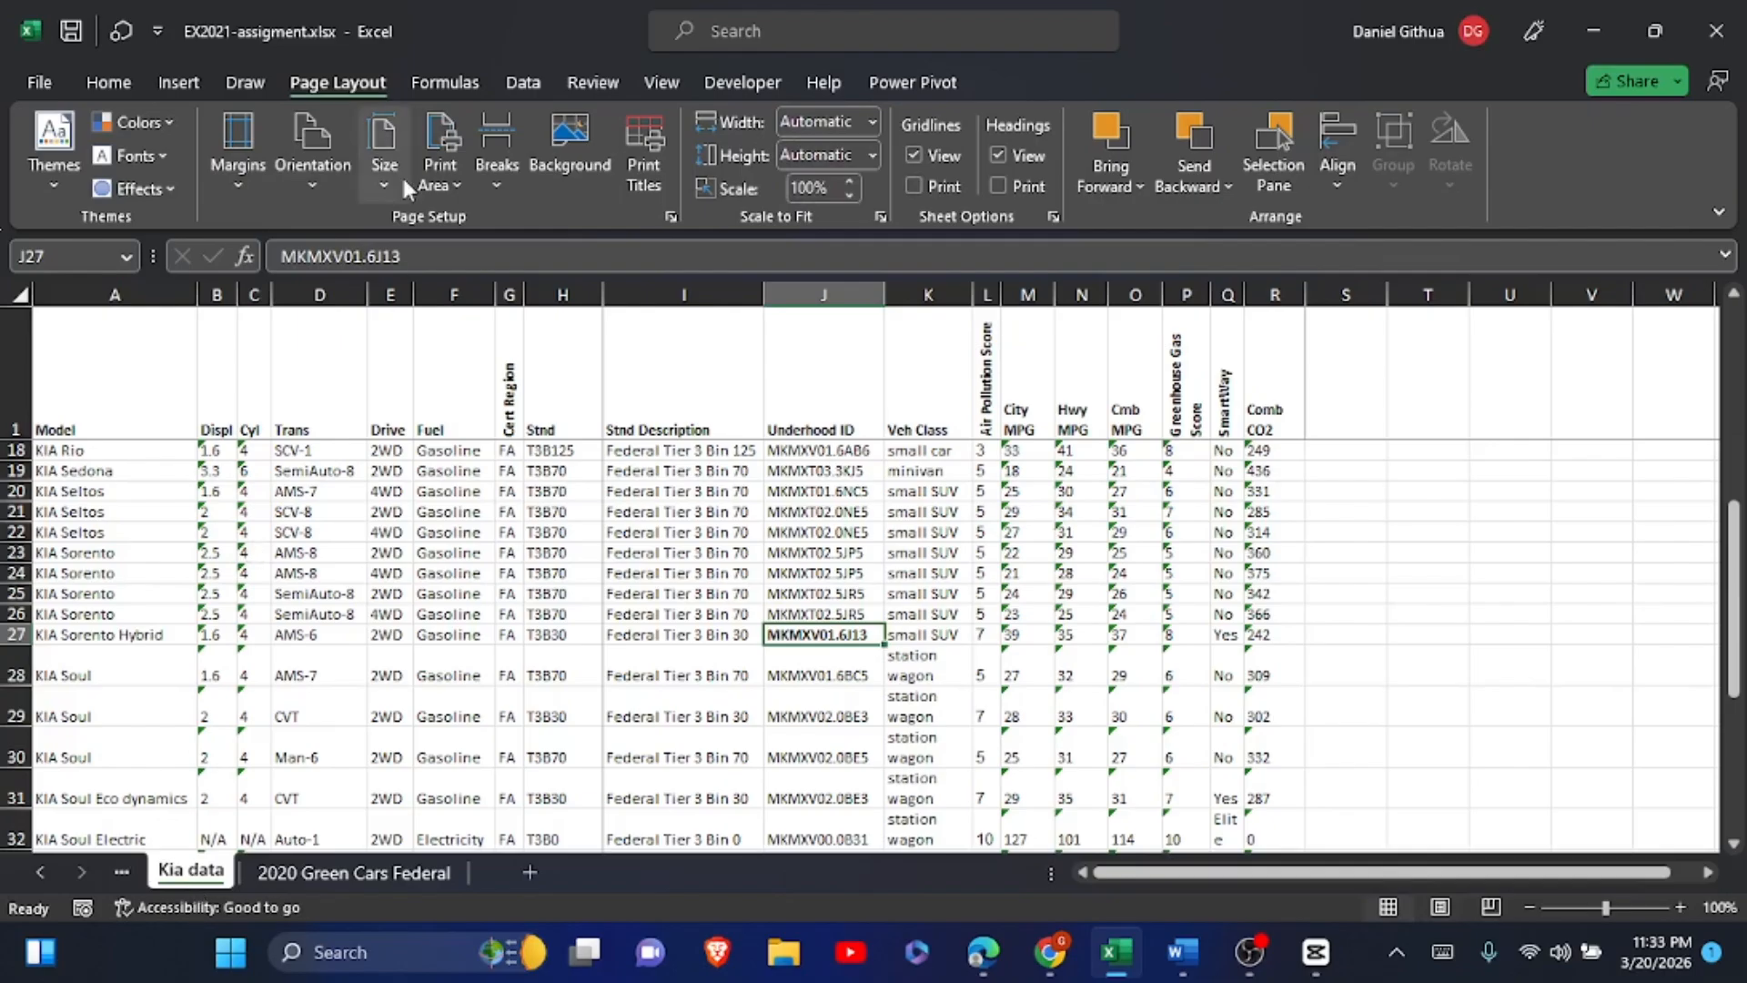
{"action": "left_click", "coordinate": [684, 80]}
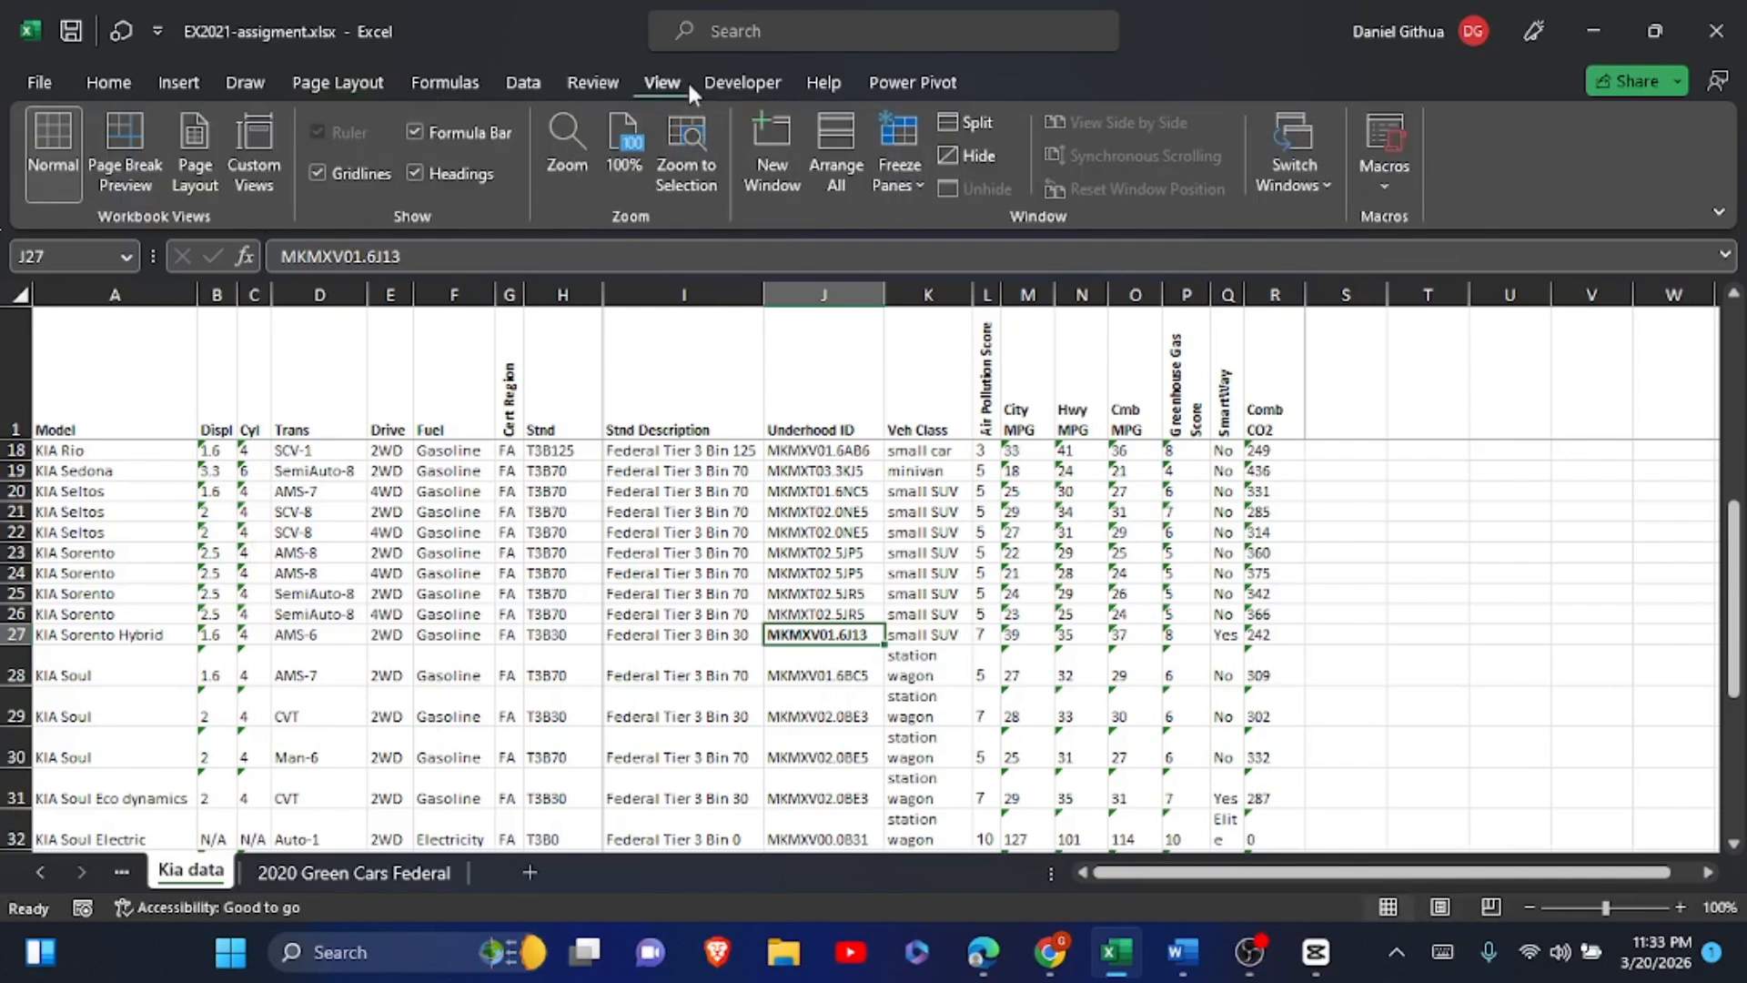
{"action": "left_click", "coordinate": [185, 171]}
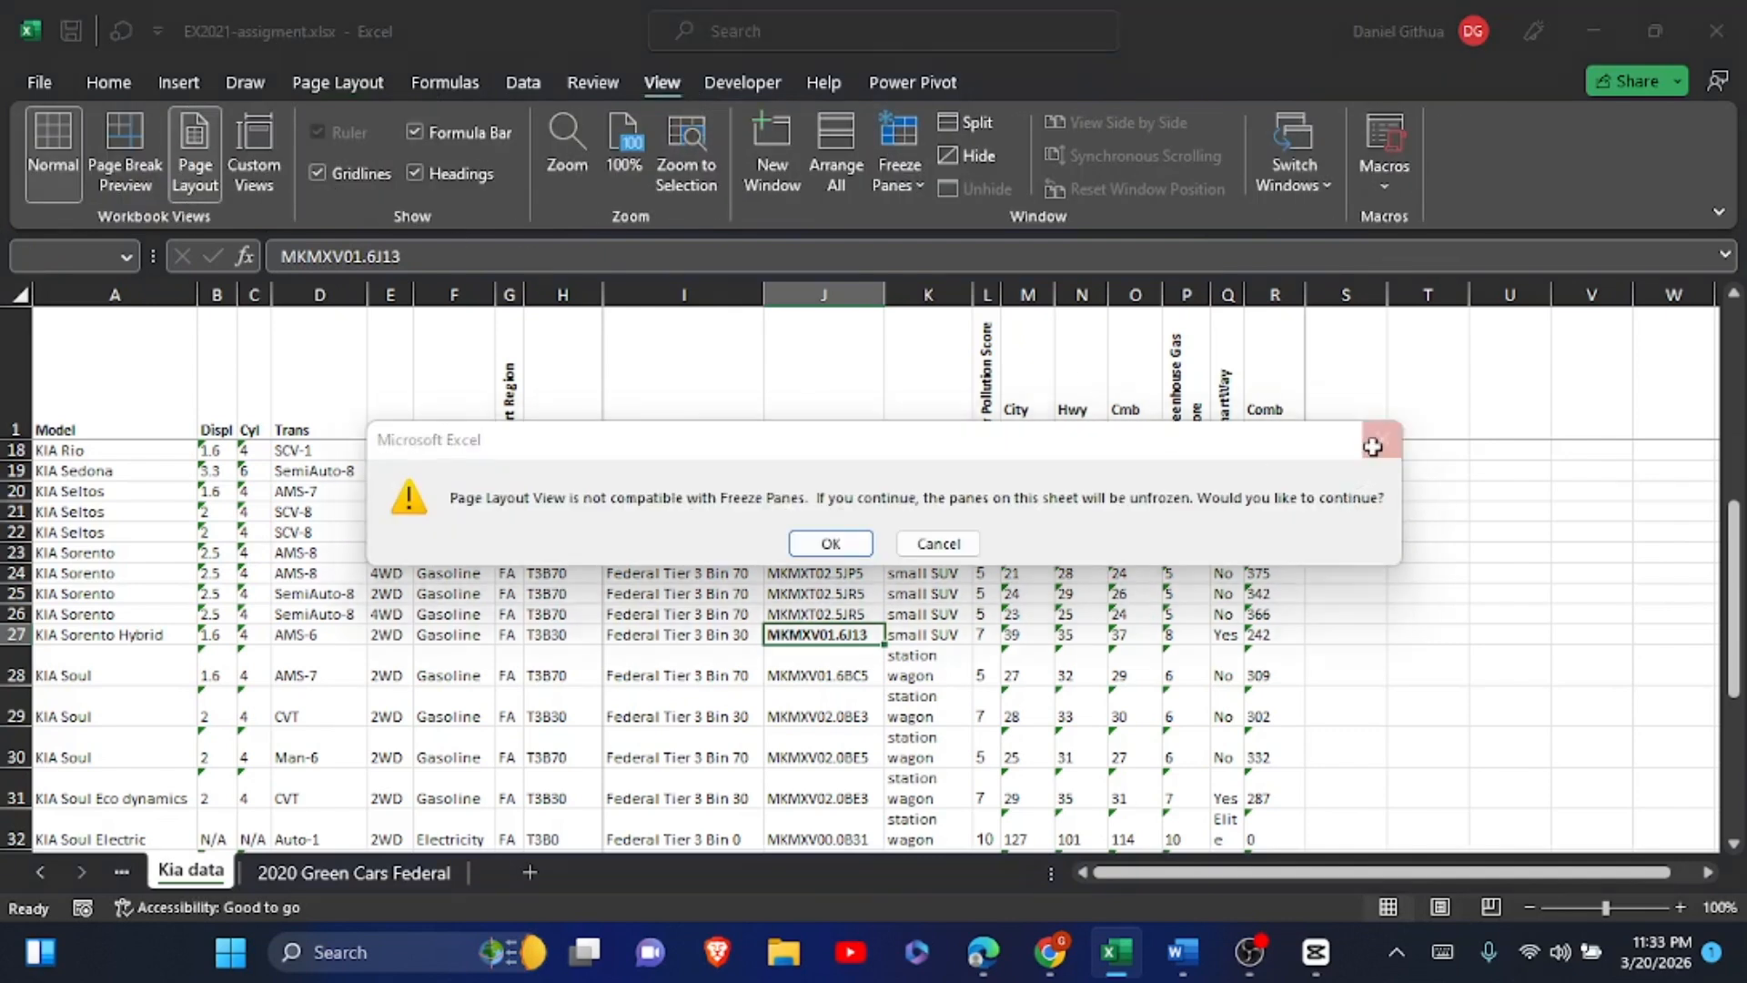
{"action": "left_click", "coordinate": [1382, 438]}
{"action": "left_click", "coordinate": [148, 160]}
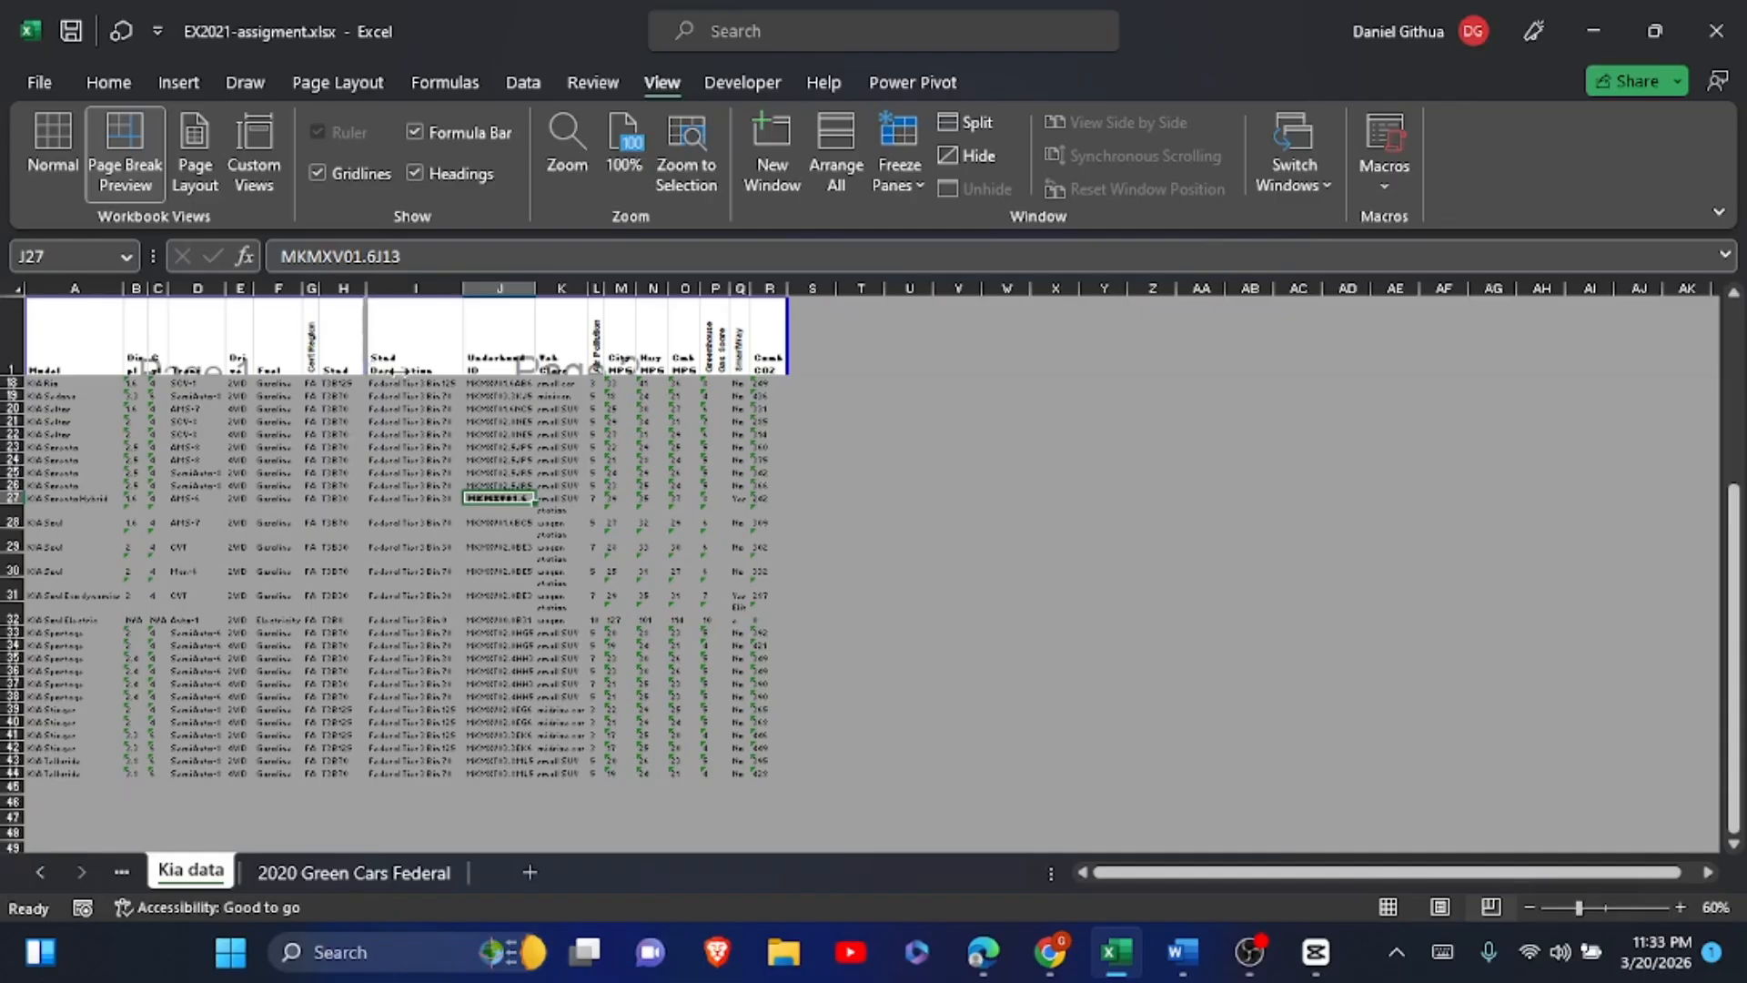
- Place the page break between pages one and two before the Stnd Description column, between columns H and I
{"action": "left_click", "coordinate": [986, 445]}
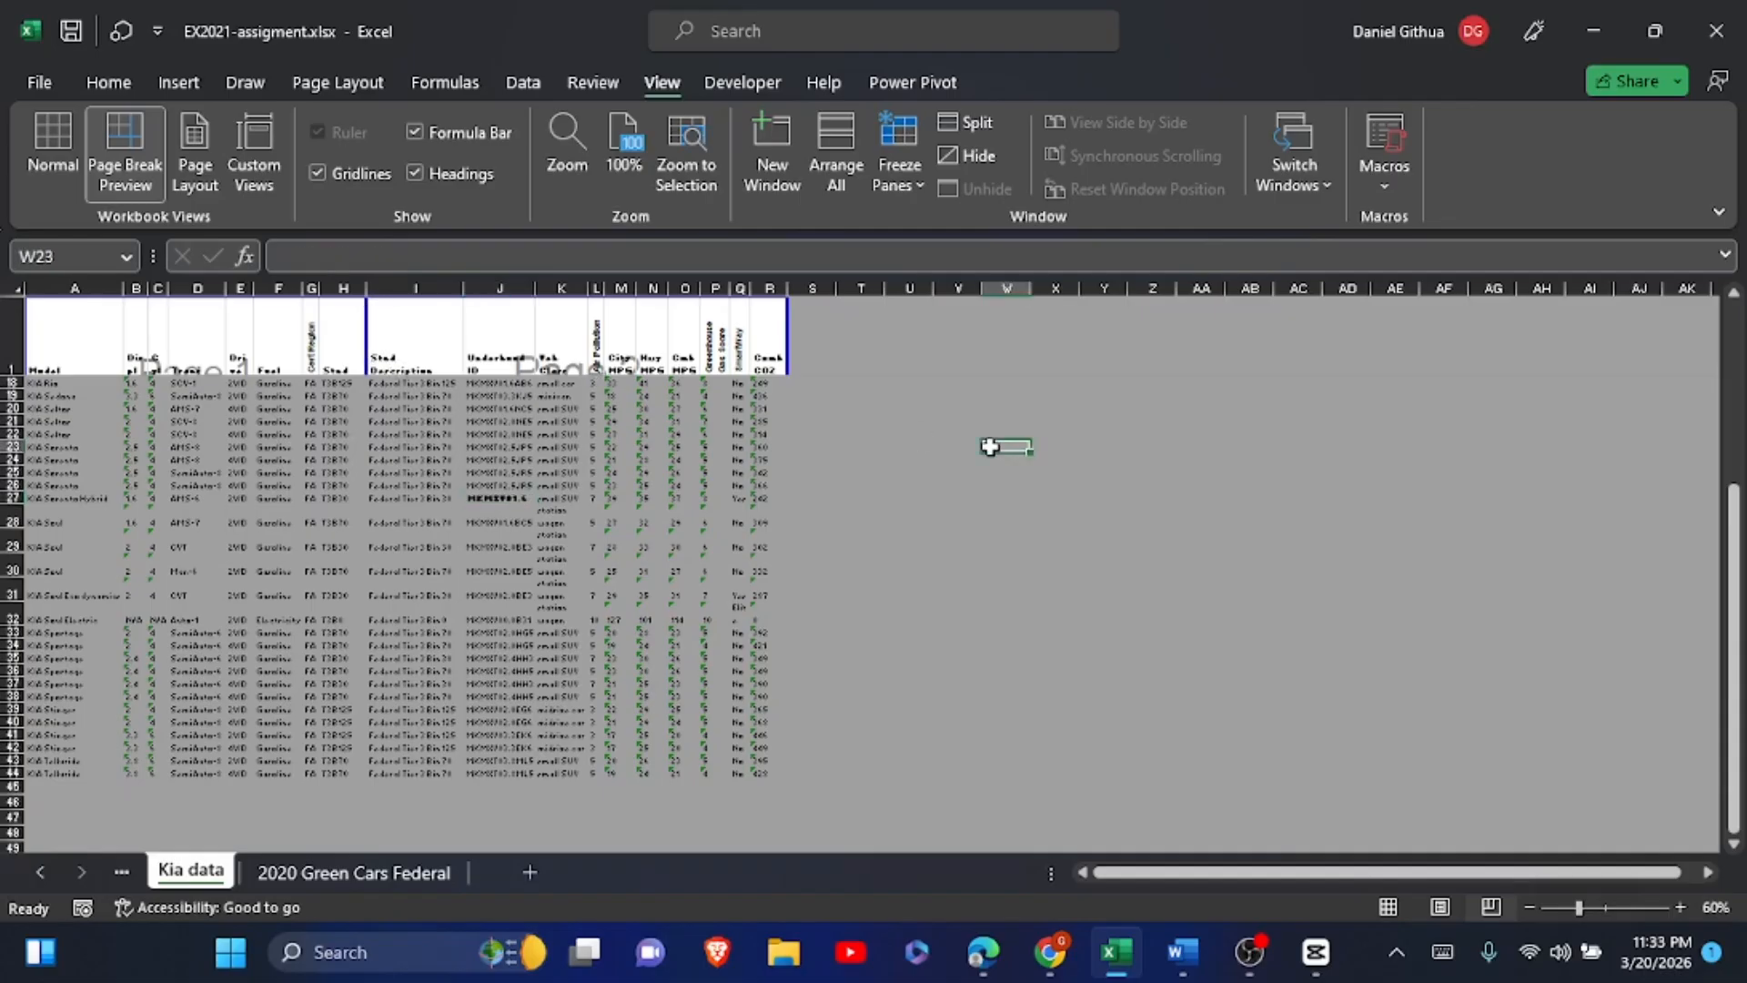
{"action": "left_click", "coordinate": [924, 355]}
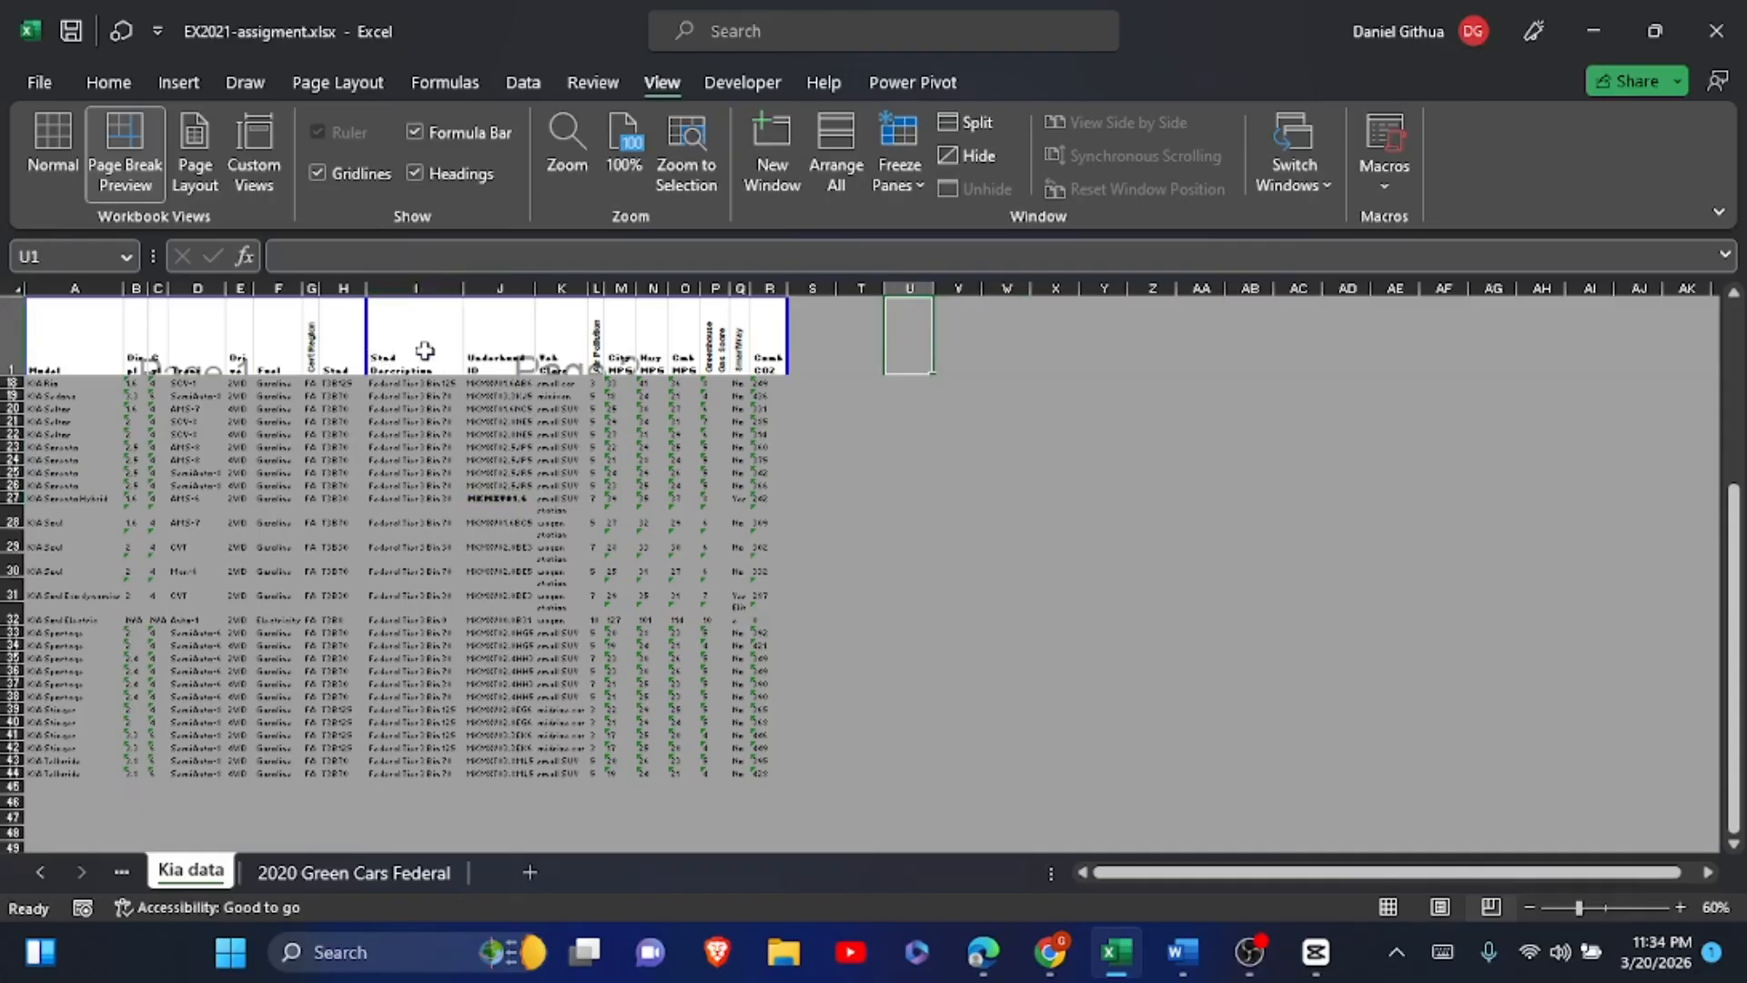
{"action": "left_click_drag", "start_coordinate": [361, 333], "coordinate": [361, 333]}
{"action": "left_click_drag", "start_coordinate": [362, 333], "coordinate": [361, 333]}
{"action": "left_click", "coordinate": [352, 74]}
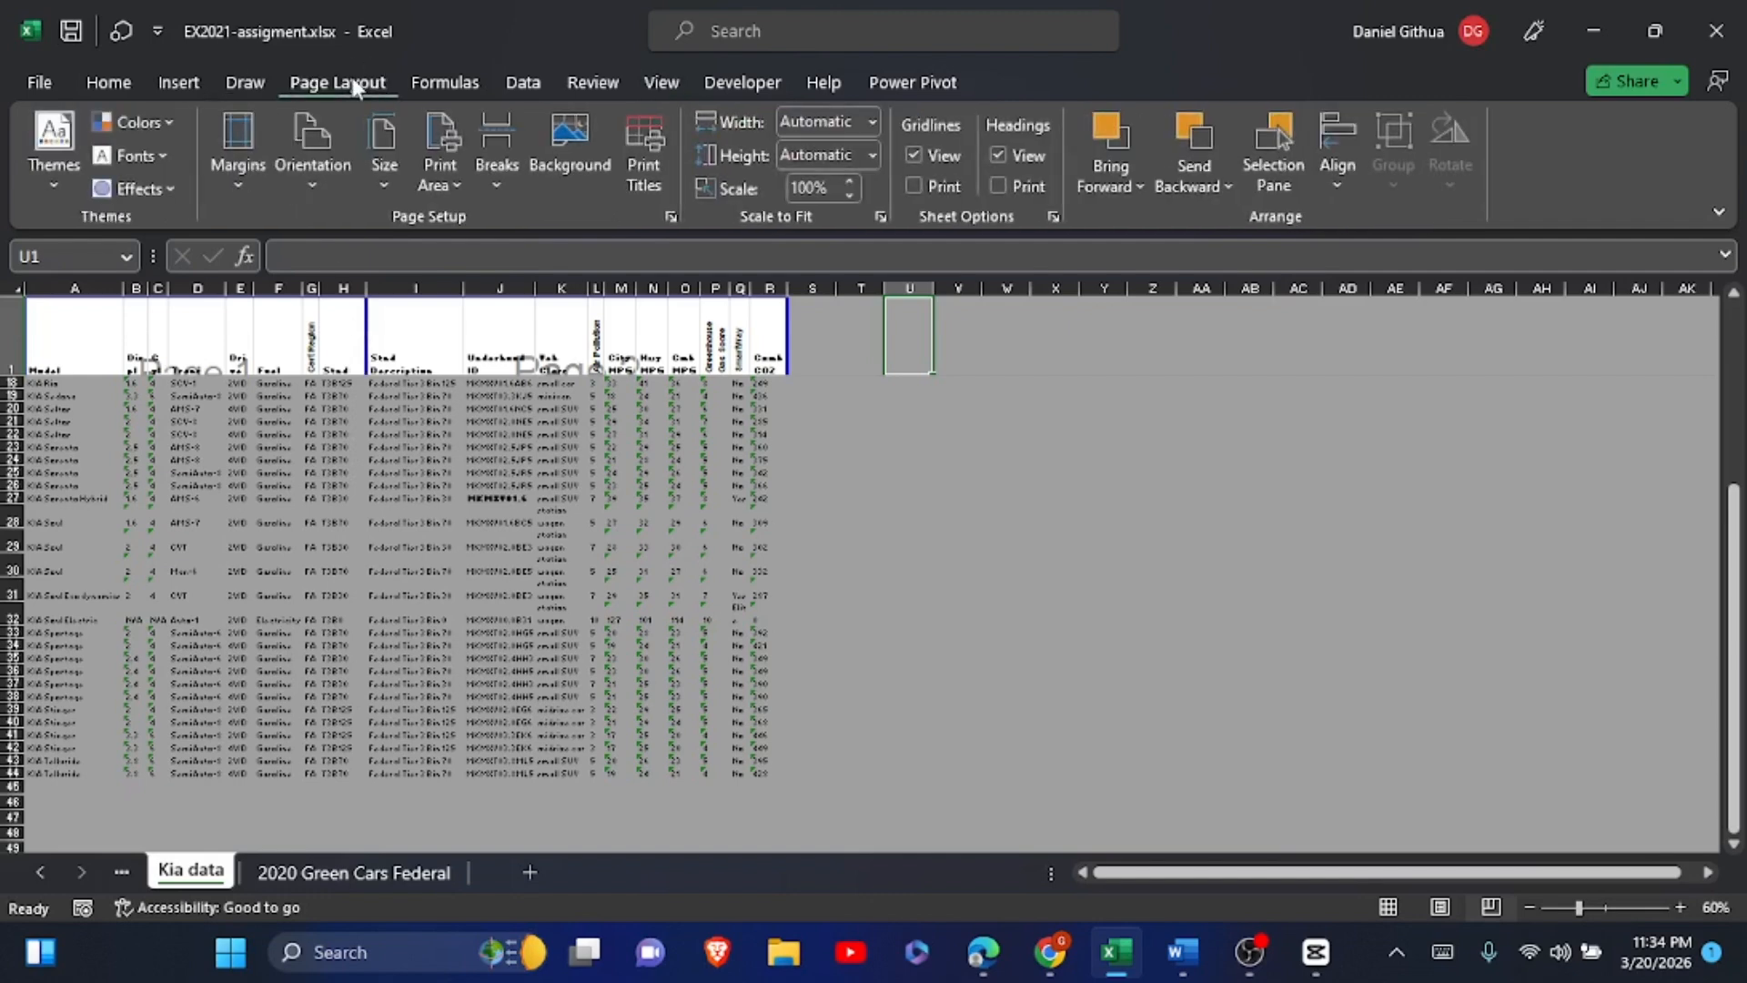
{"action": "left_click", "coordinate": [674, 215]}
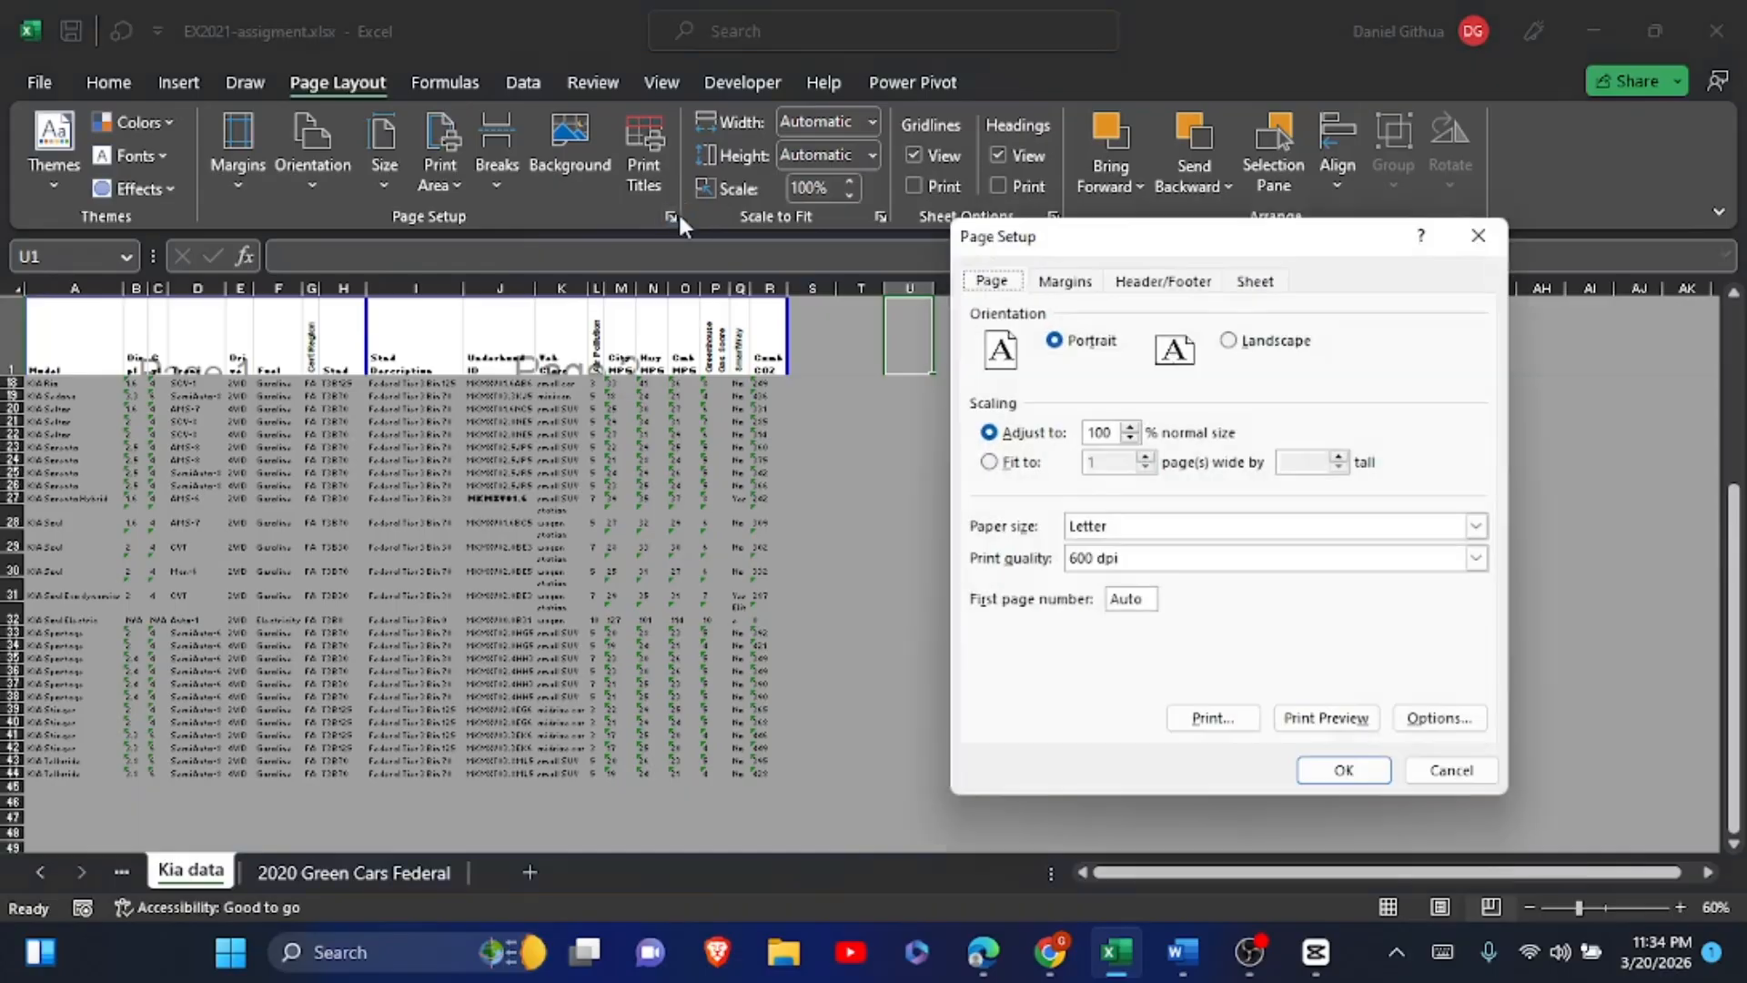
{"action": "left_click", "coordinate": [1058, 290]}
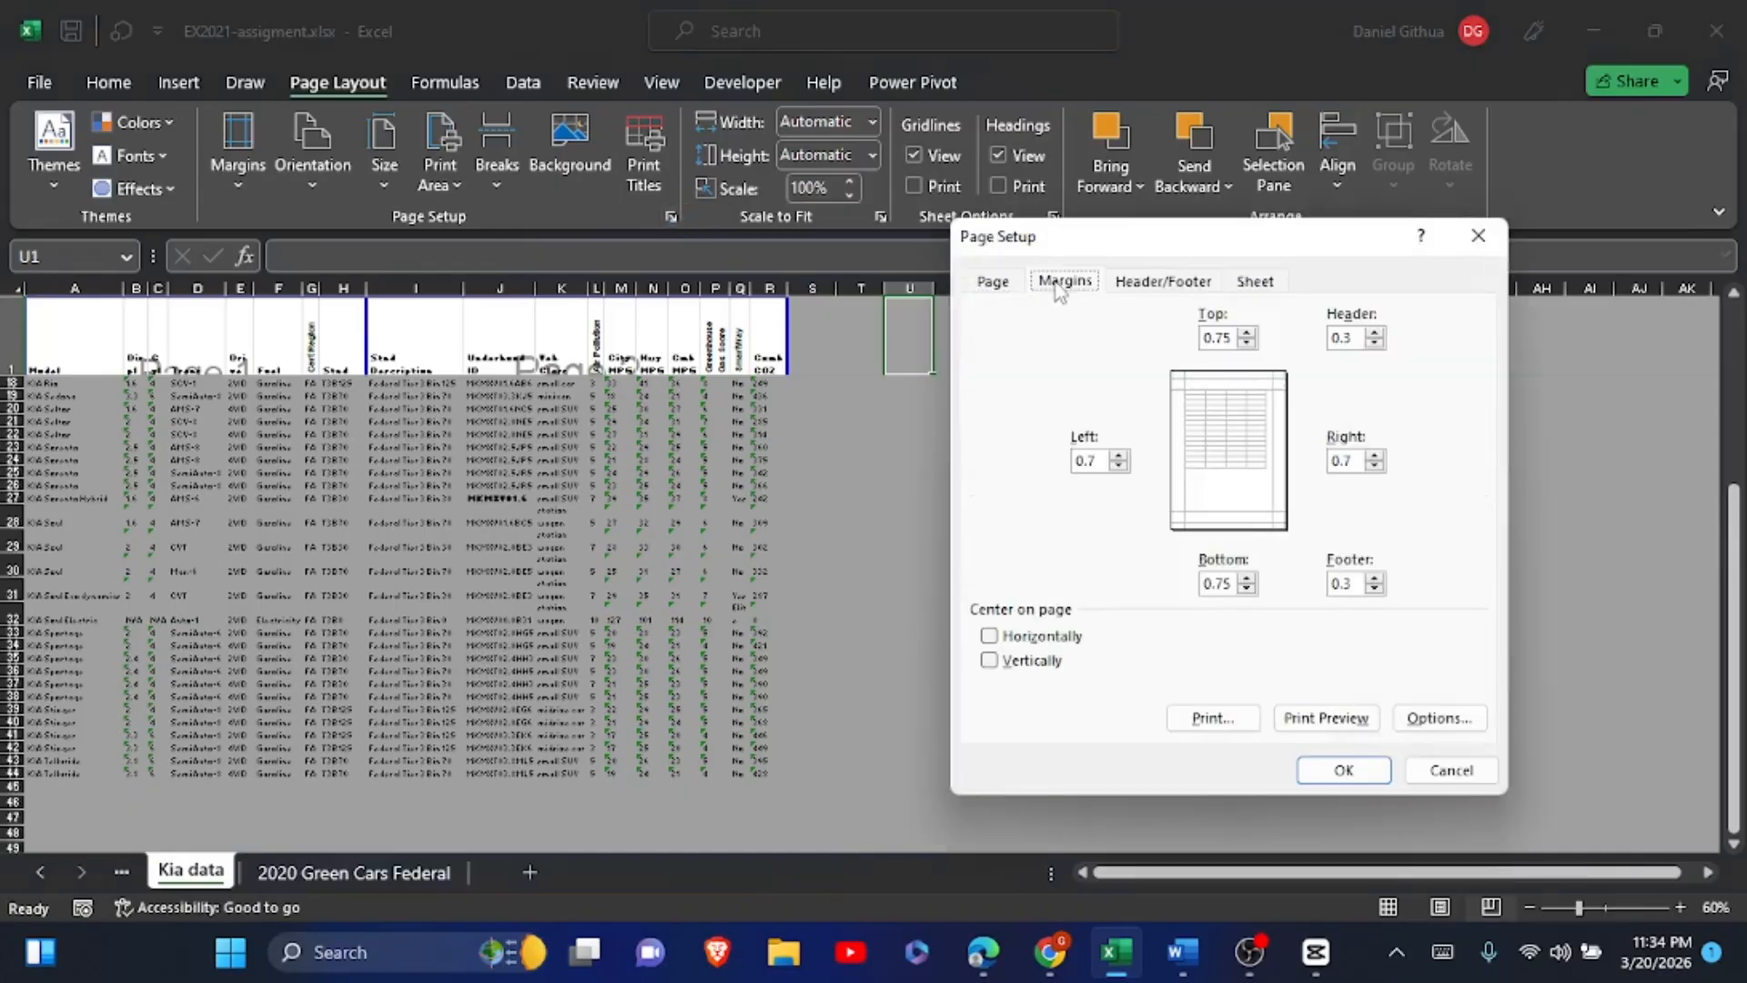
{"action": "left_click", "coordinate": [1468, 240]}
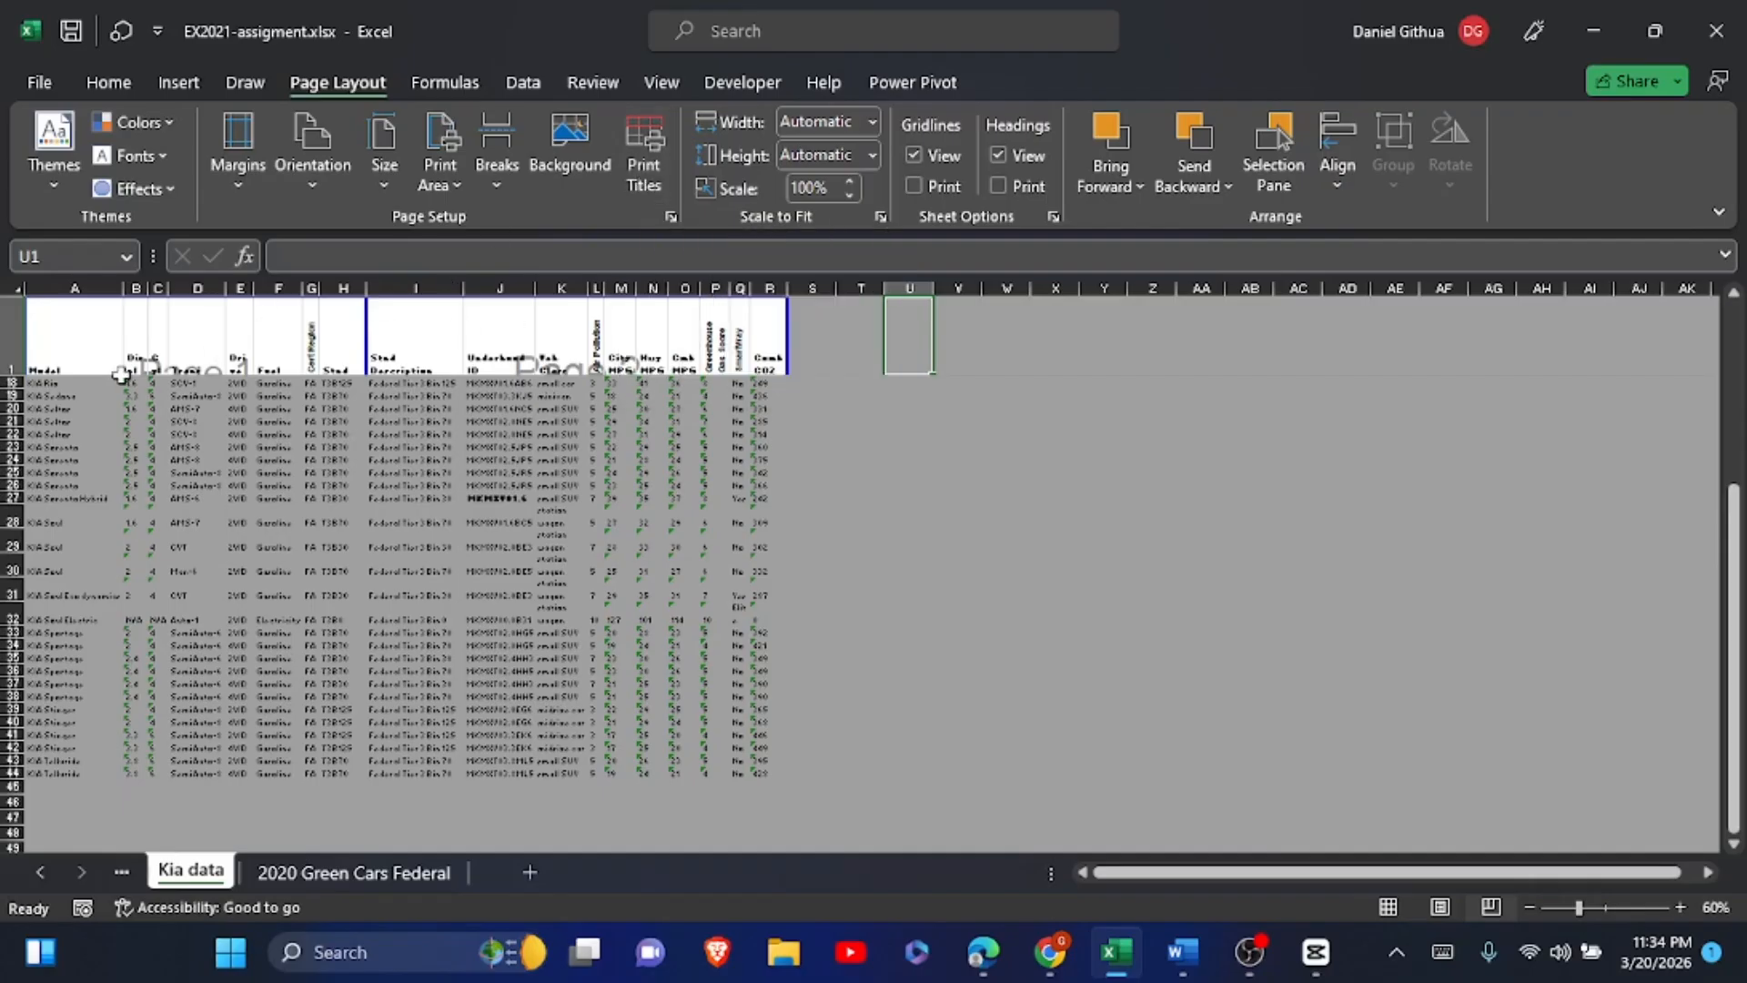
{"action": "left_click", "coordinate": [10, 333]}
{"action": "left_click_drag", "start_coordinate": [10, 333], "coordinate": [36, 499]}
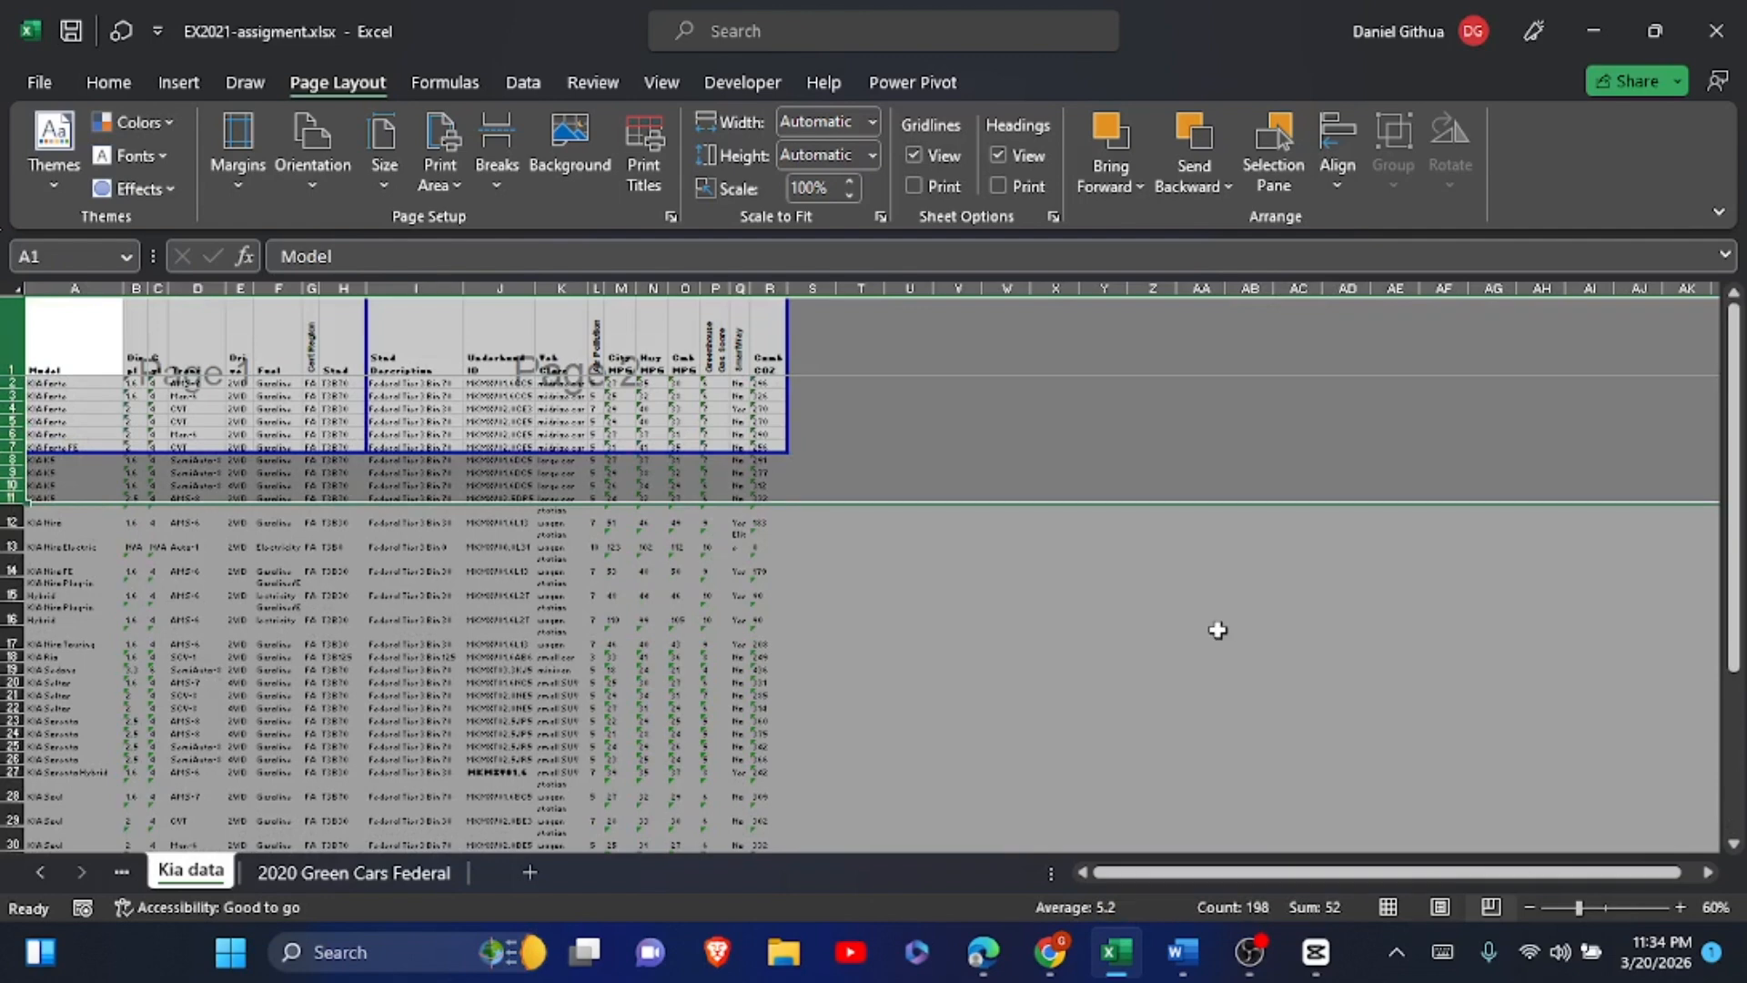
{"action": "left_click", "coordinate": [1215, 632]}
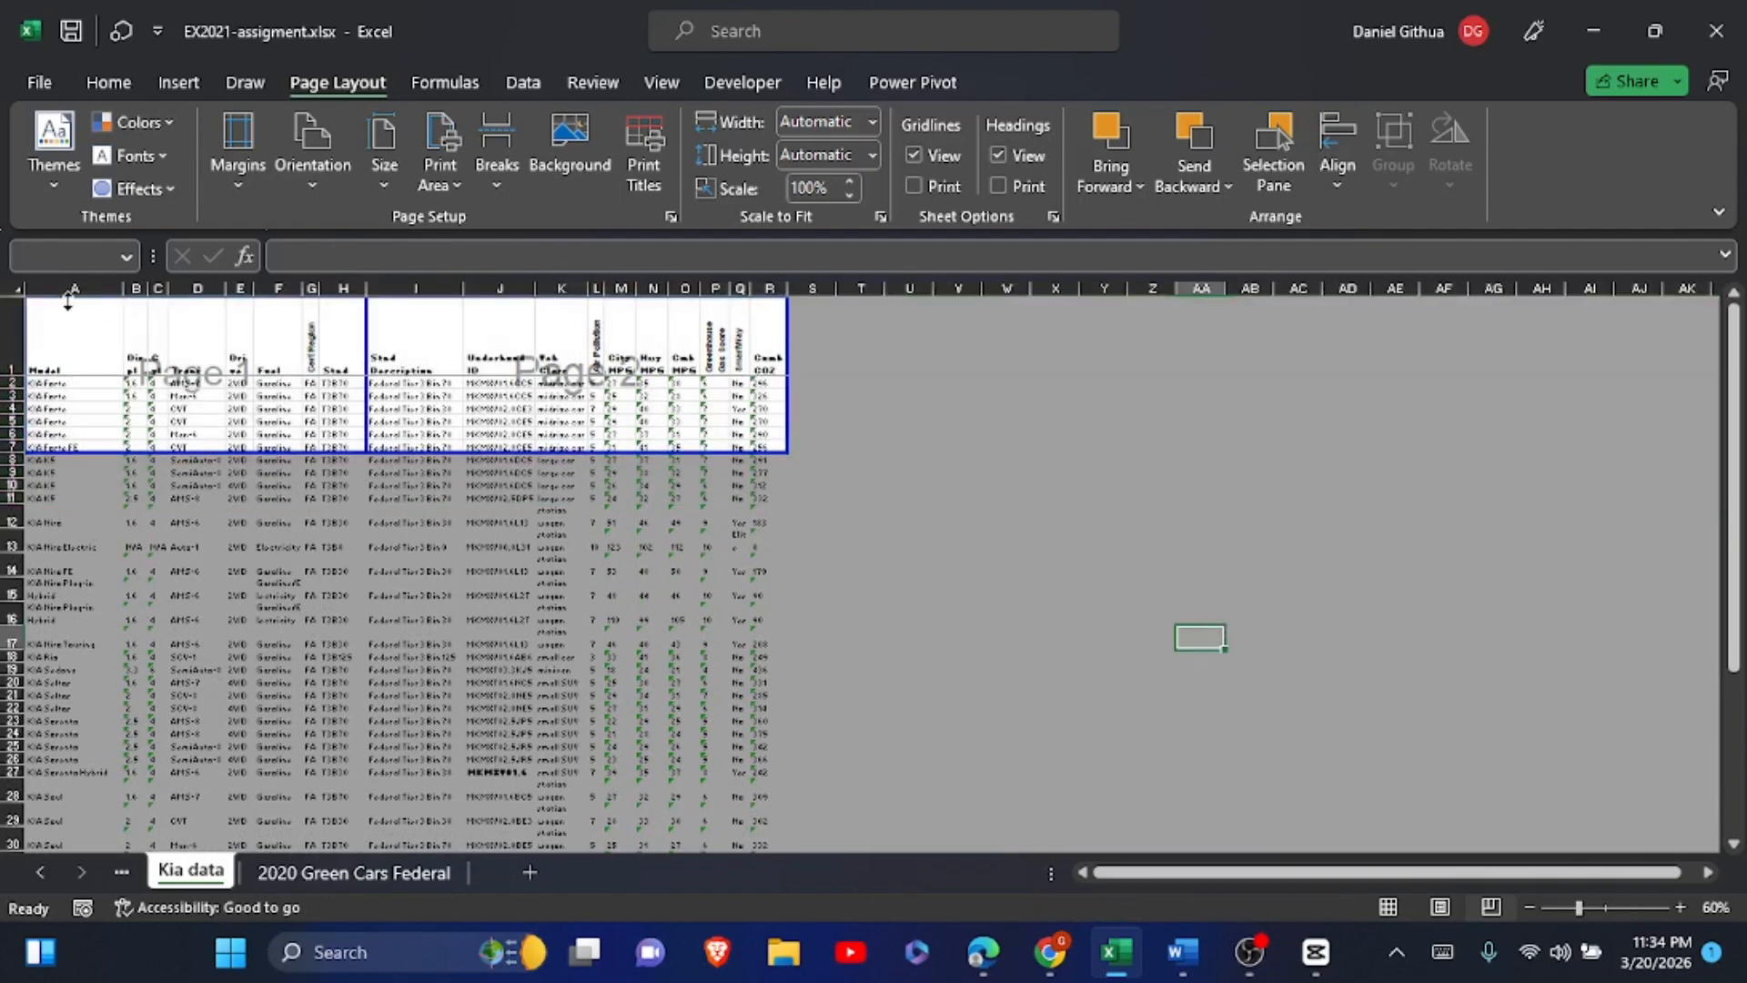
- Select cells A1:R7 with the Kia Forte data and define them as the print area of the Kia data worksheet
{"action": "left_click_drag", "start_coordinate": [63, 318], "coordinate": [763, 443]}
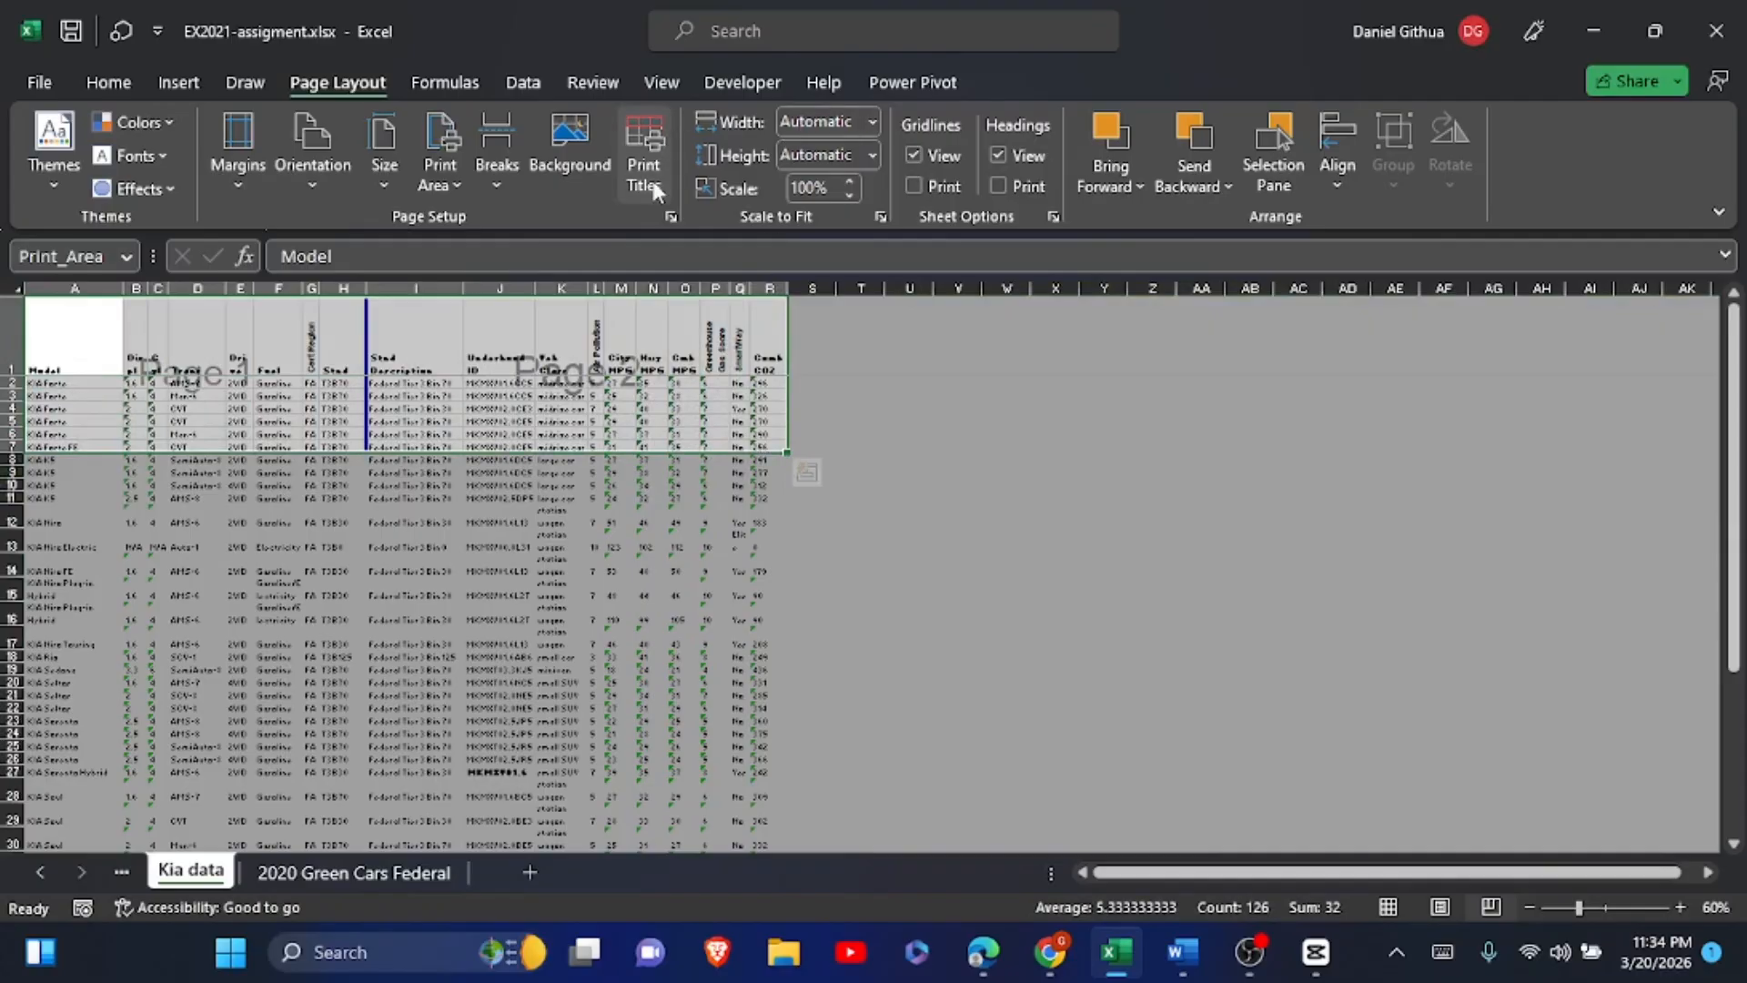
{"action": "left_click", "coordinate": [459, 184]}
{"action": "left_click", "coordinate": [491, 226]}
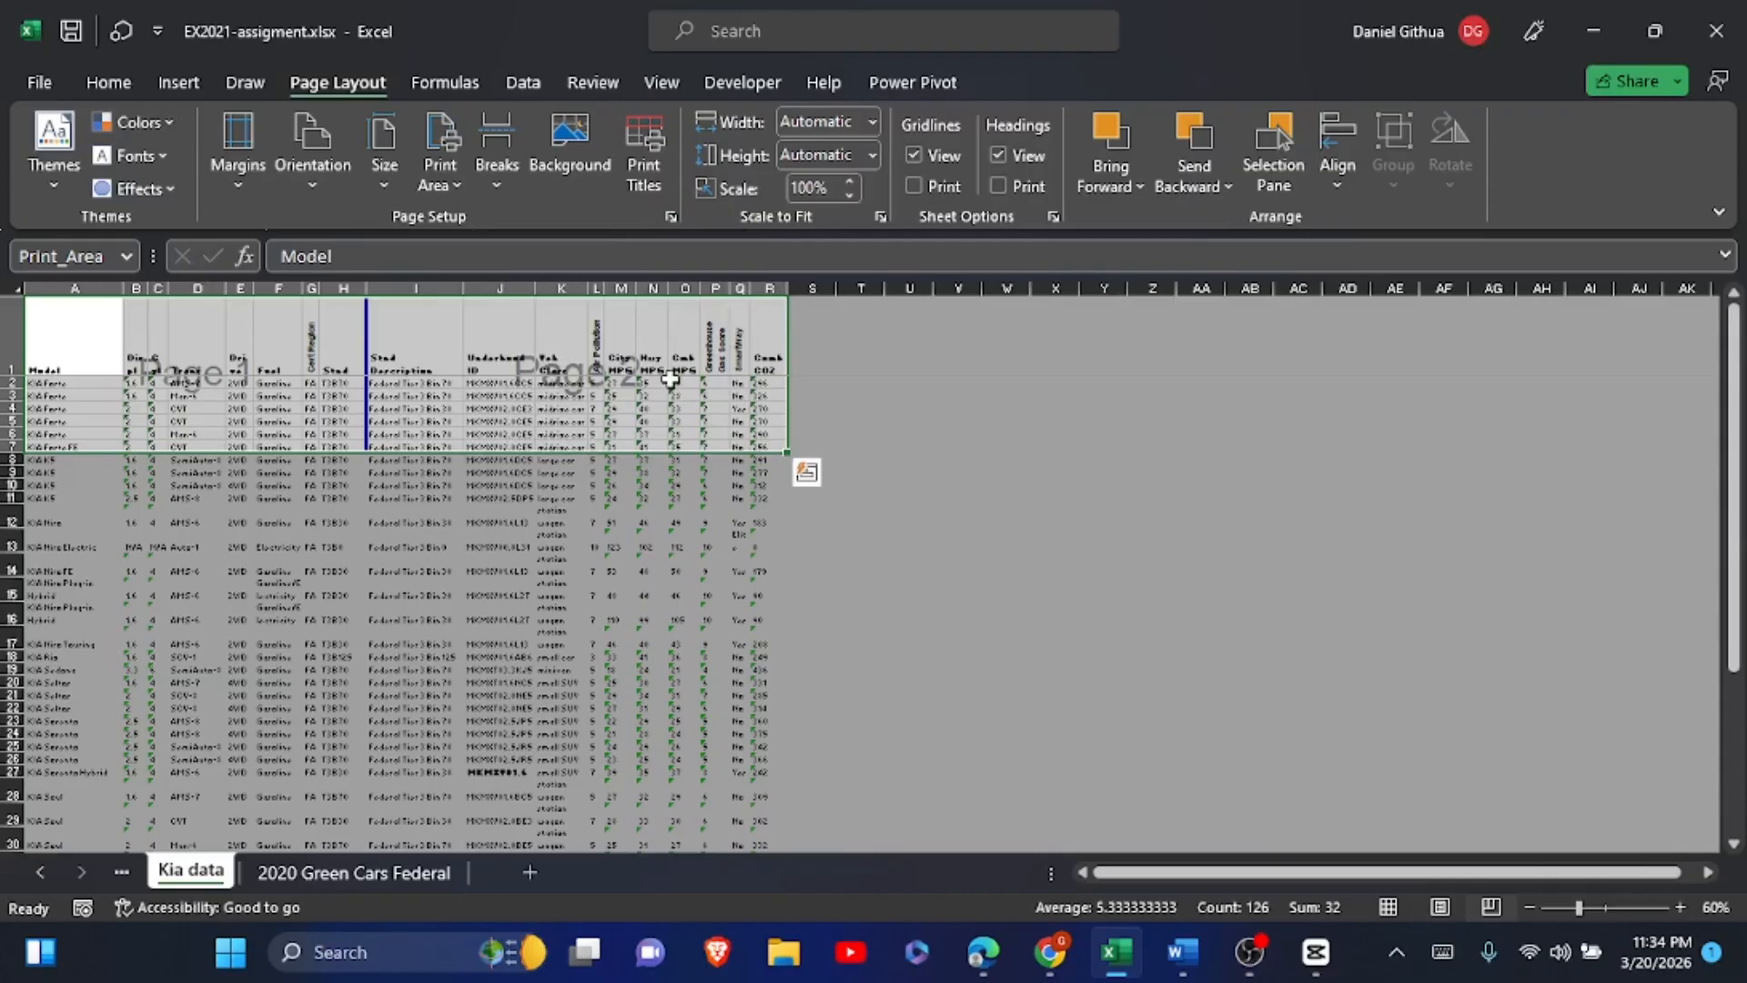
{"action": "left_click", "coordinate": [460, 182]}
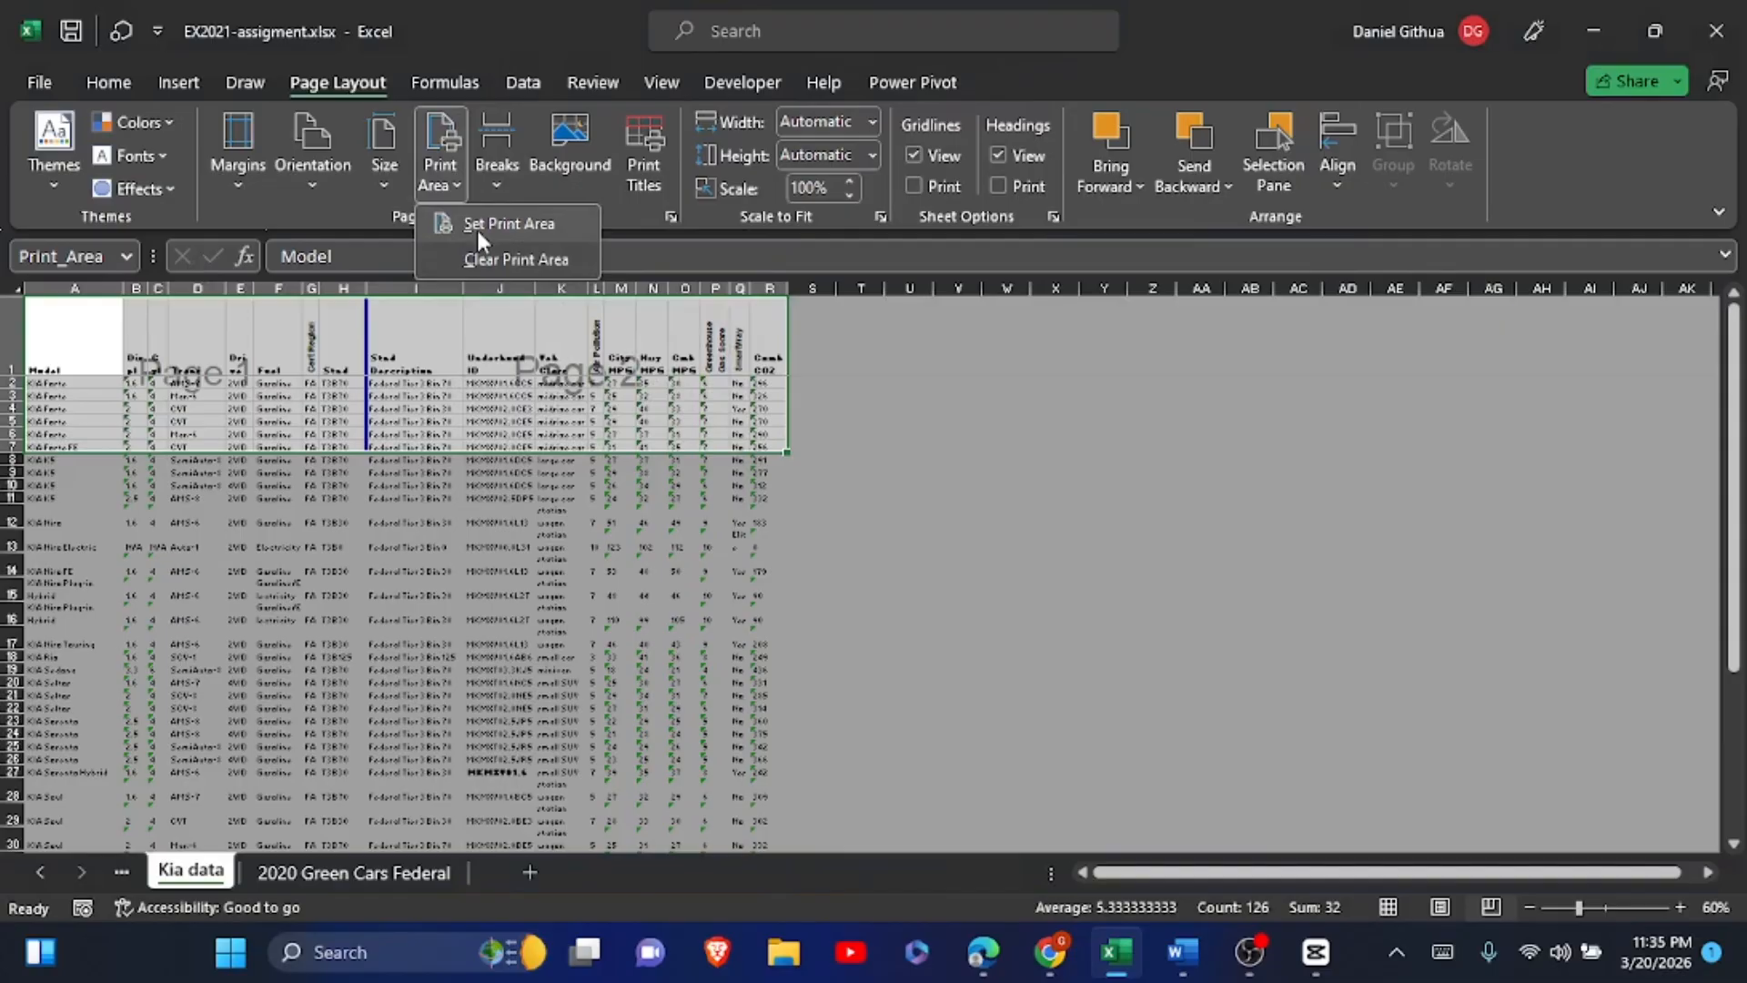
{"action": "left_click", "coordinate": [476, 231]}
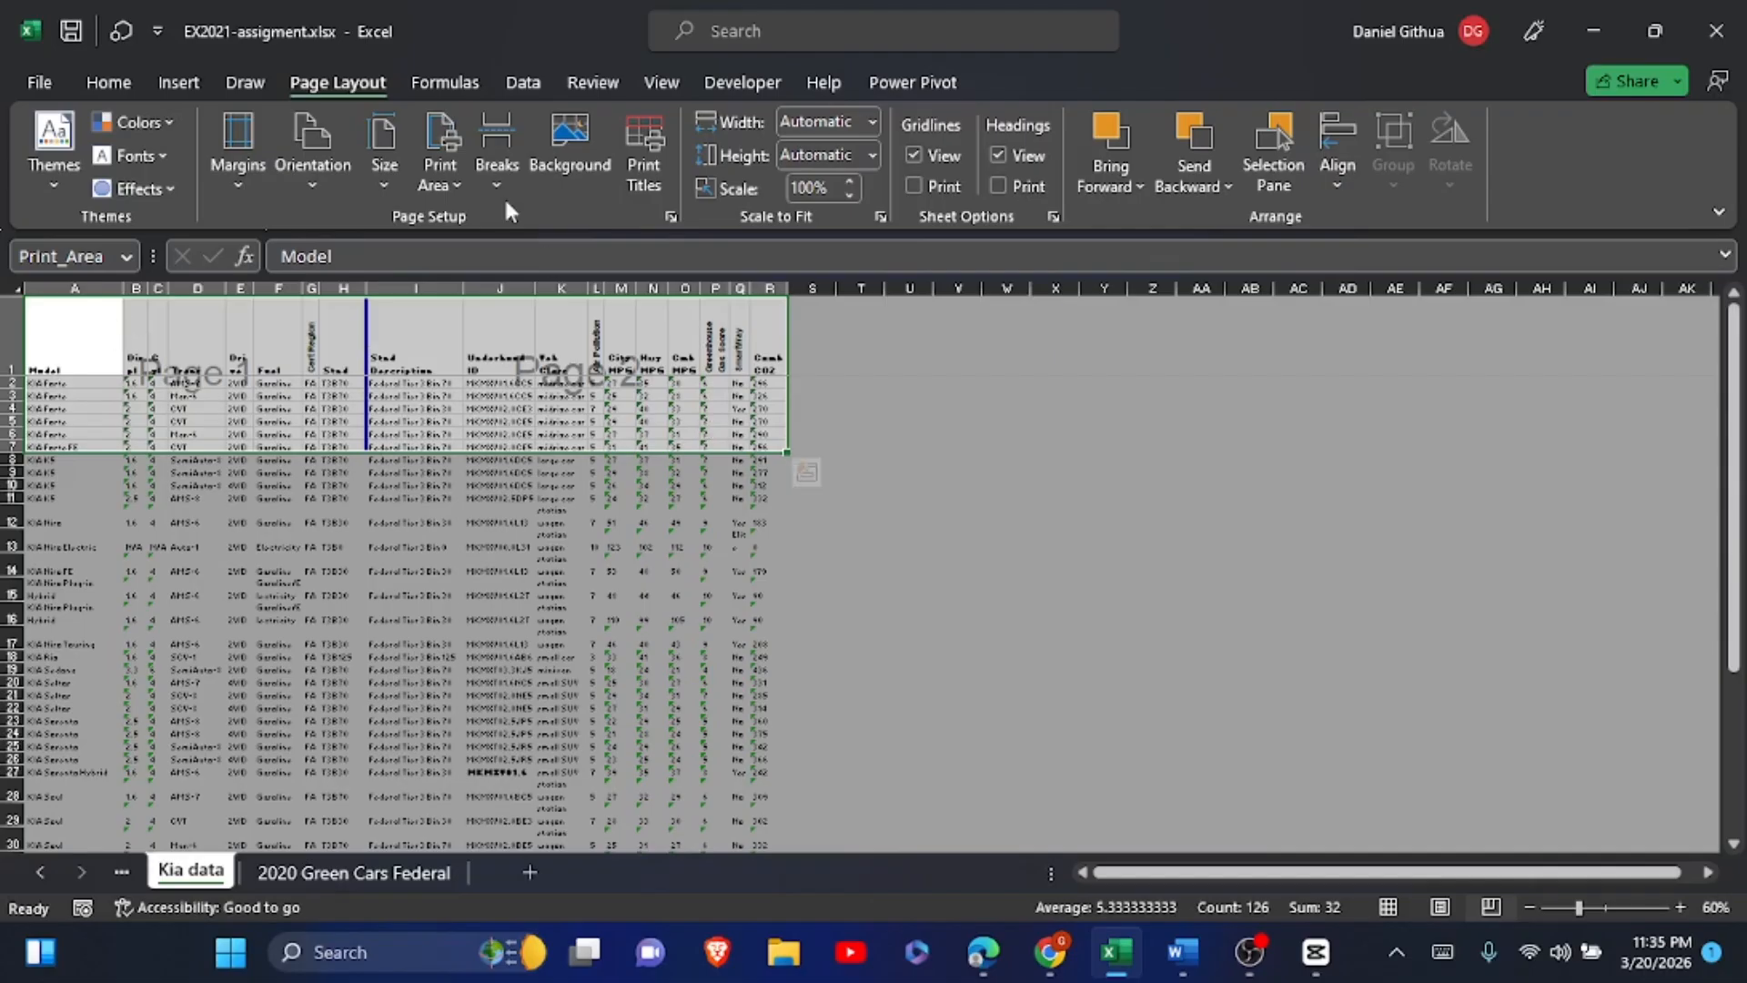
{"action": "left_click", "coordinate": [442, 187]}
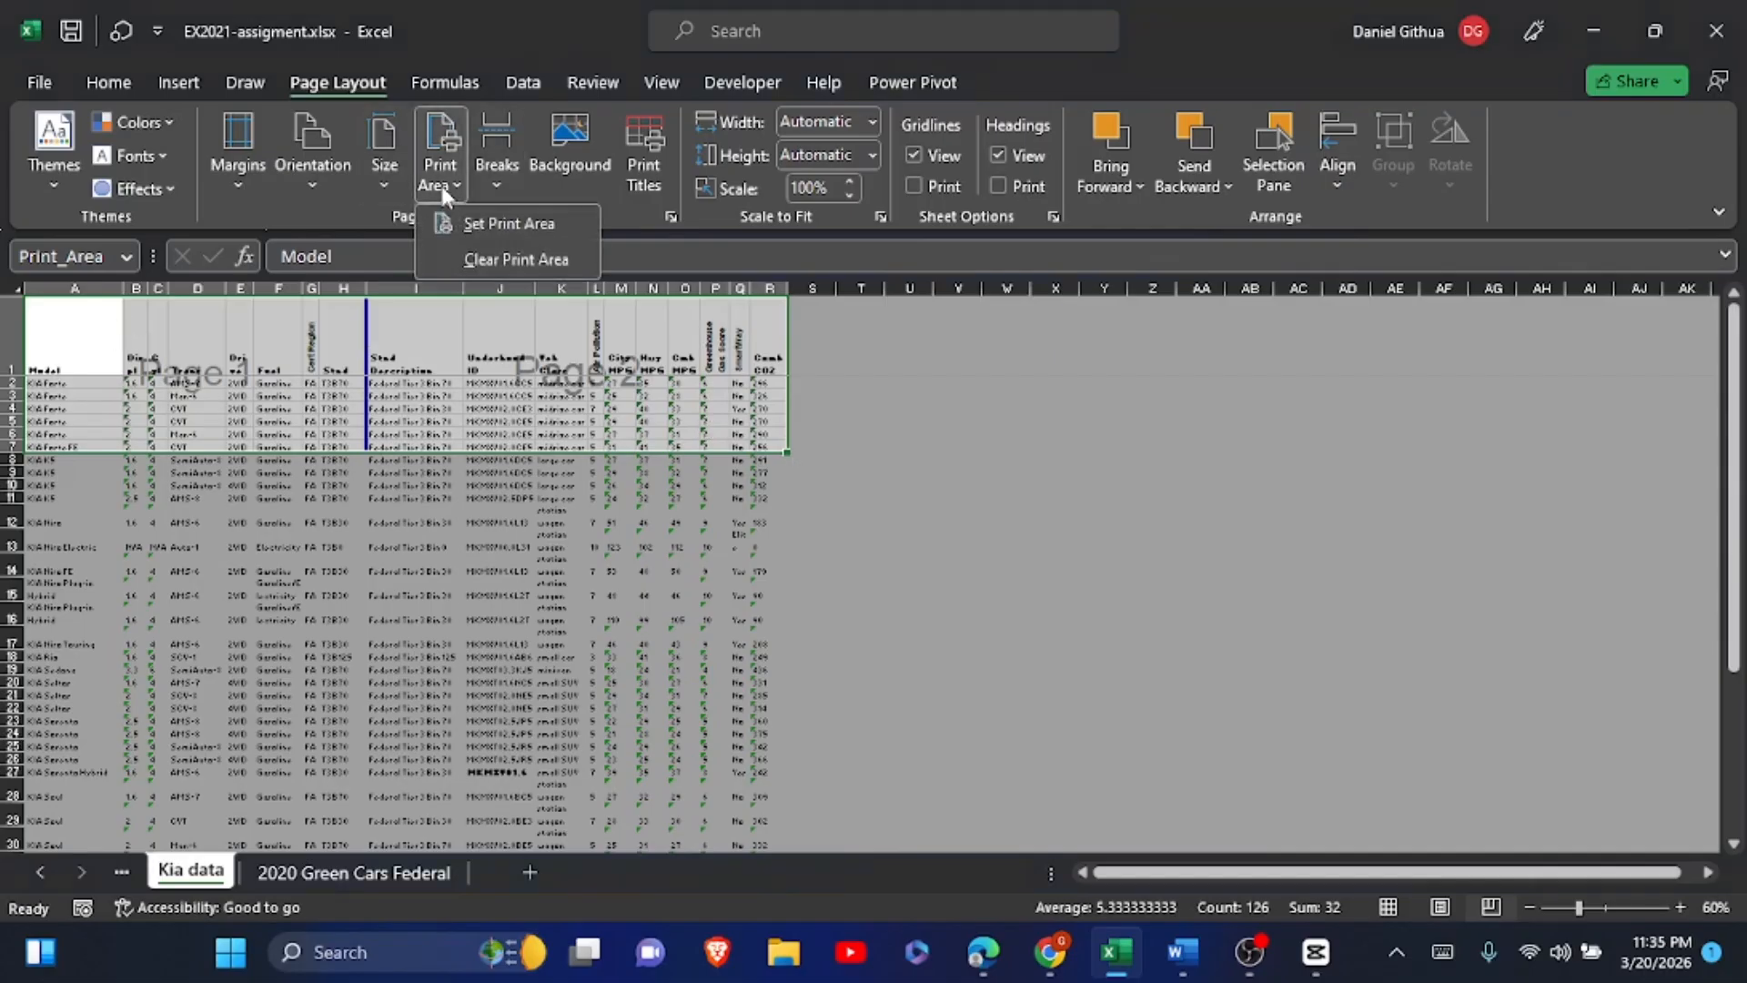
{"action": "left_click", "coordinate": [484, 220]}
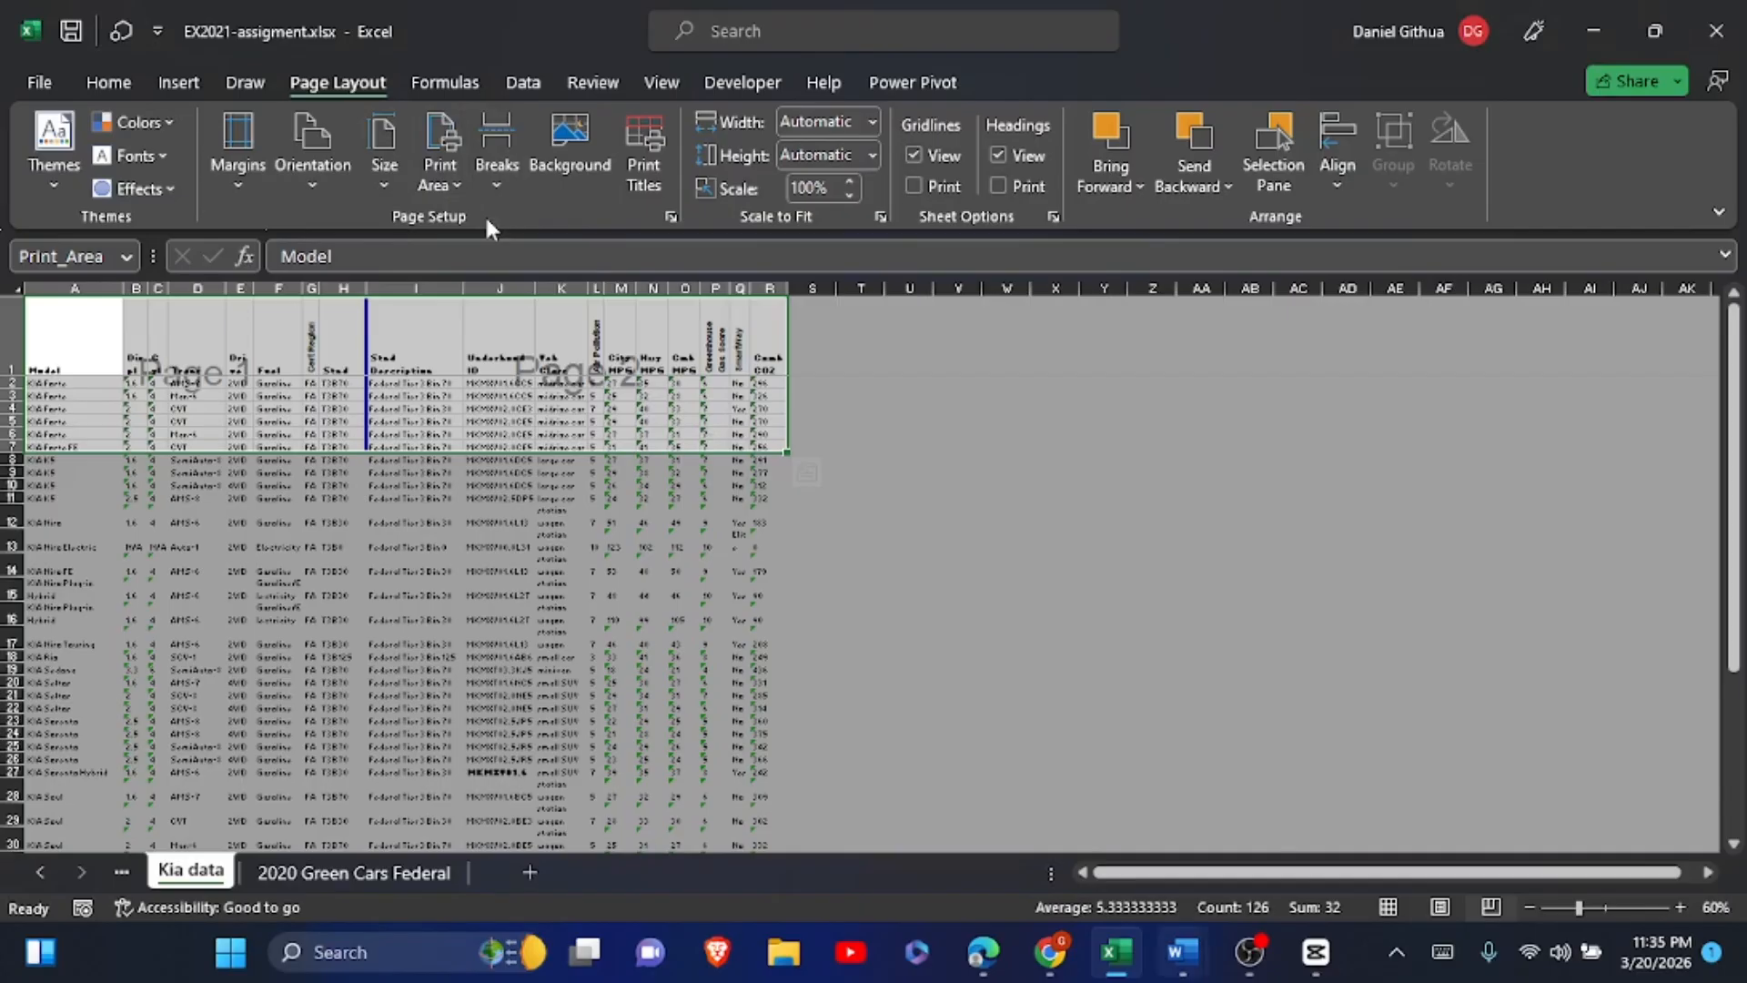
- Switch to the Word instructions and highlight all of steps 4 and 5 in yellow
{"action": "left_click", "coordinate": [1181, 951]}
{"action": "left_click", "coordinate": [1042, 819]}
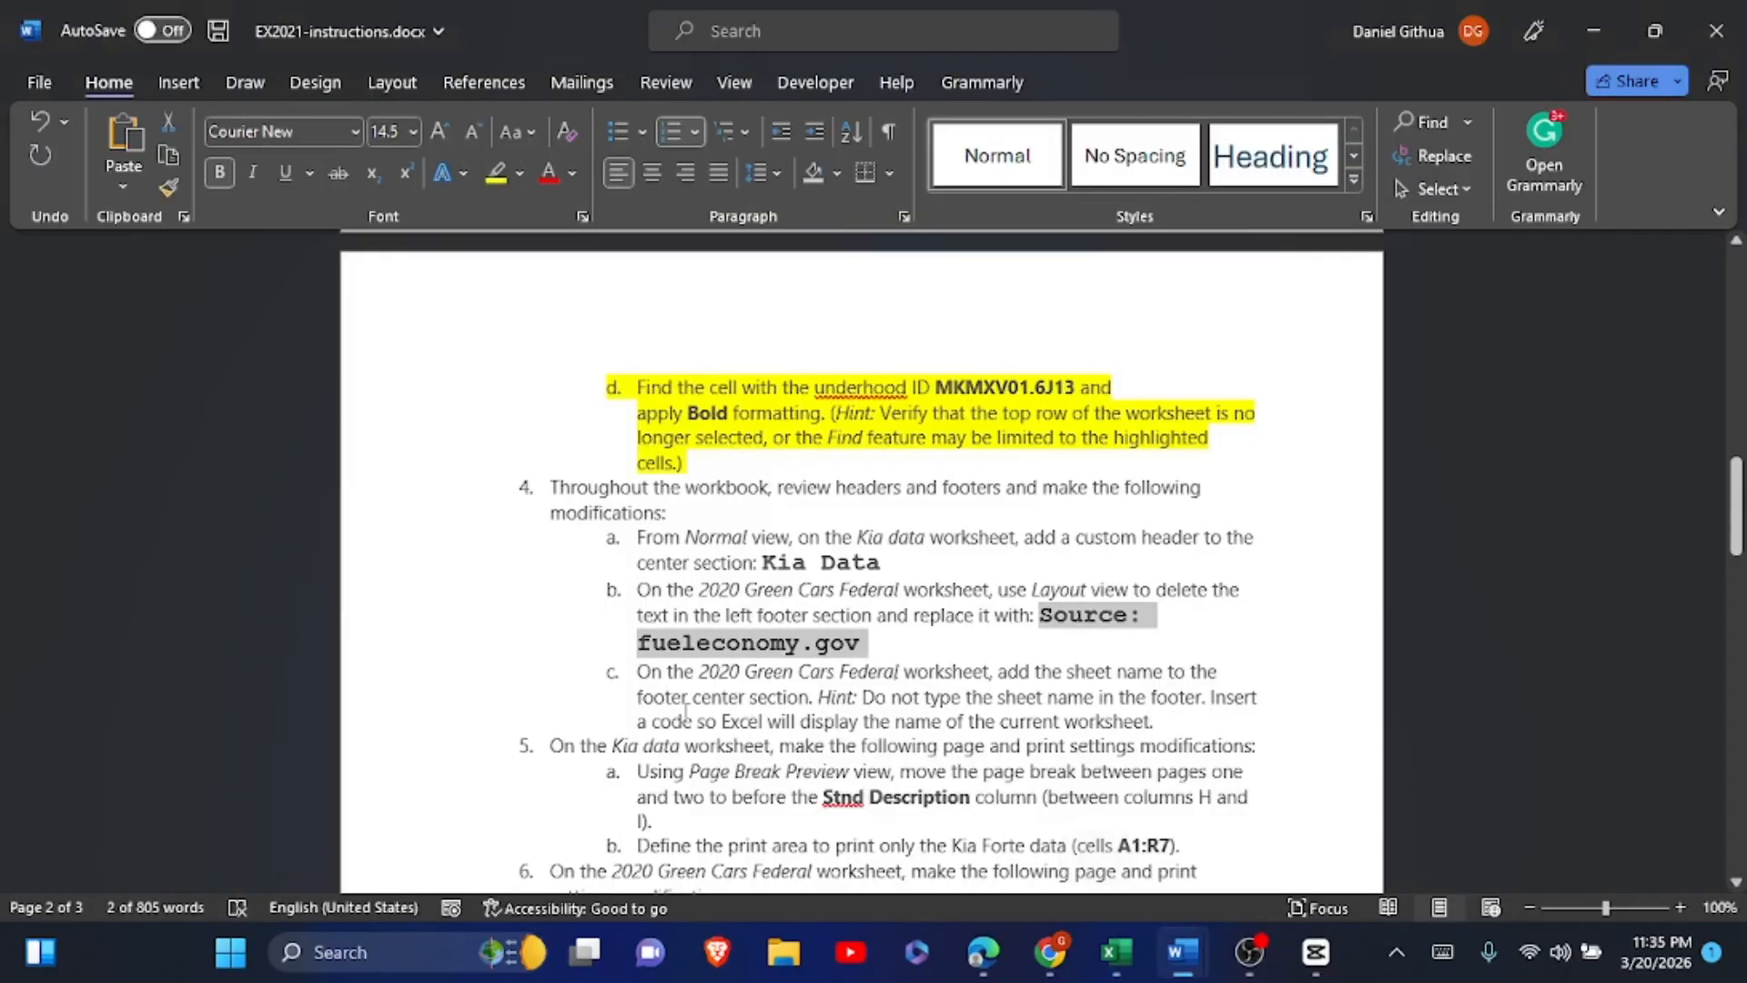
{"action": "left_click", "coordinate": [564, 473]}
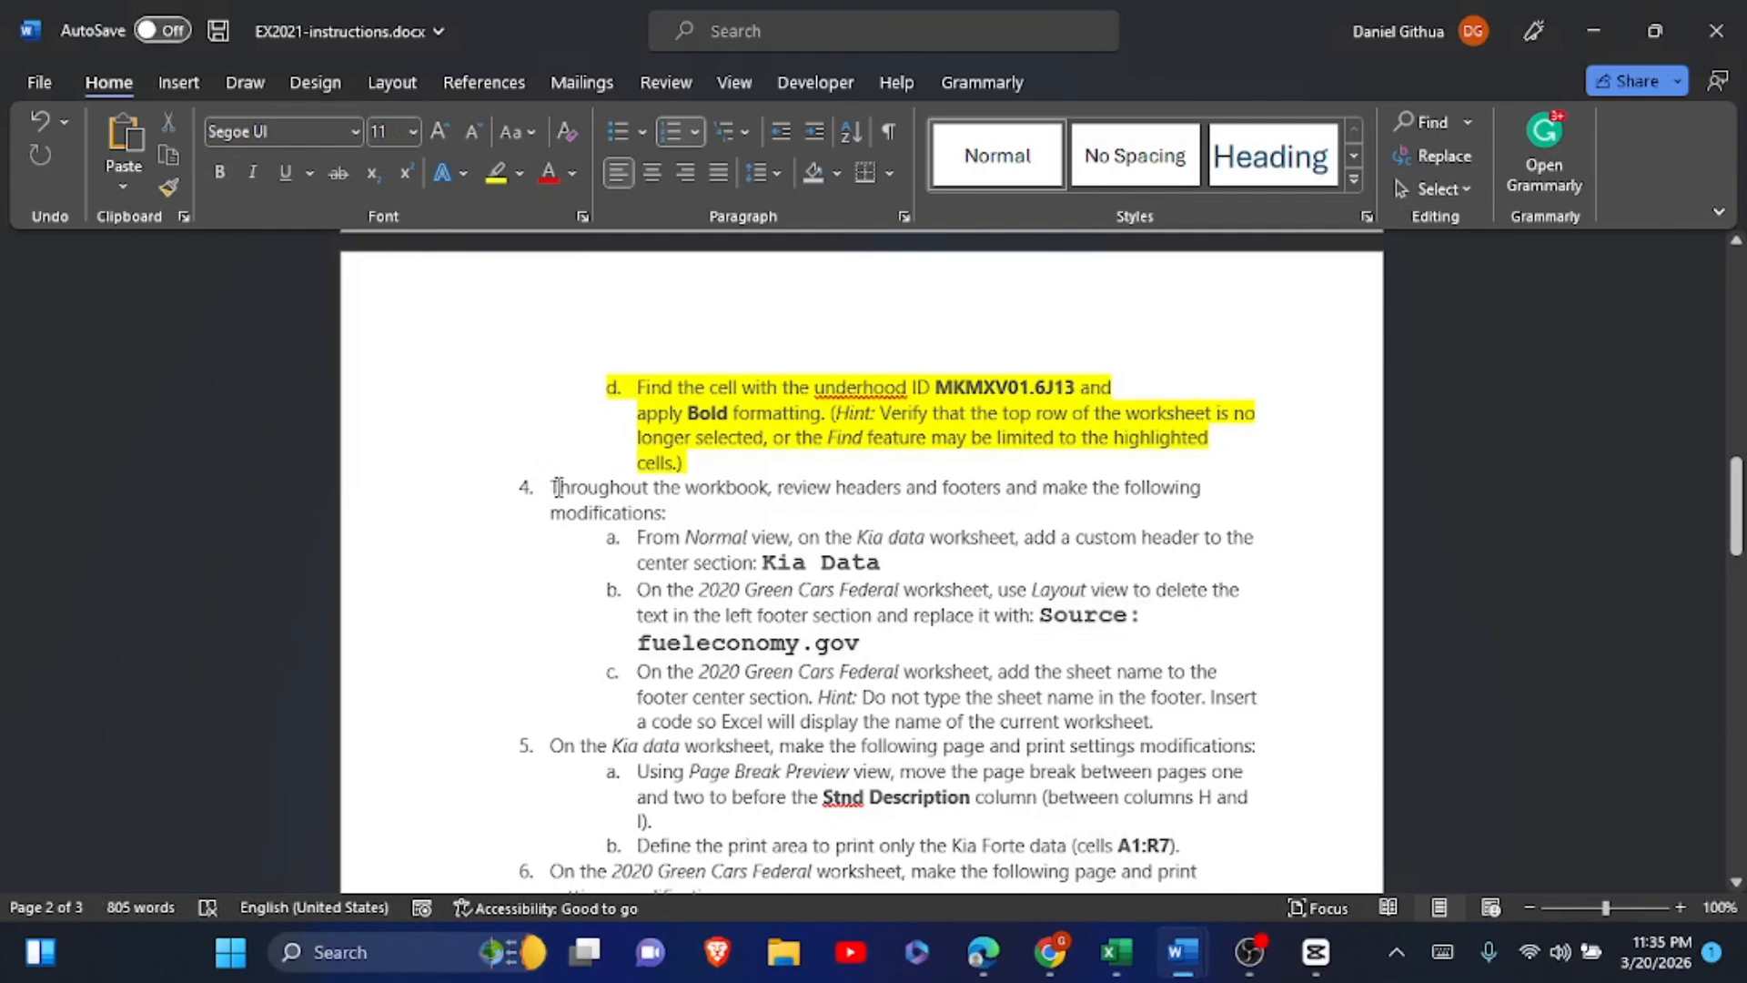
{"action": "left_click_drag", "start_coordinate": [556, 487], "coordinate": [1193, 854]}
{"action": "left_click", "coordinate": [1141, 798]}
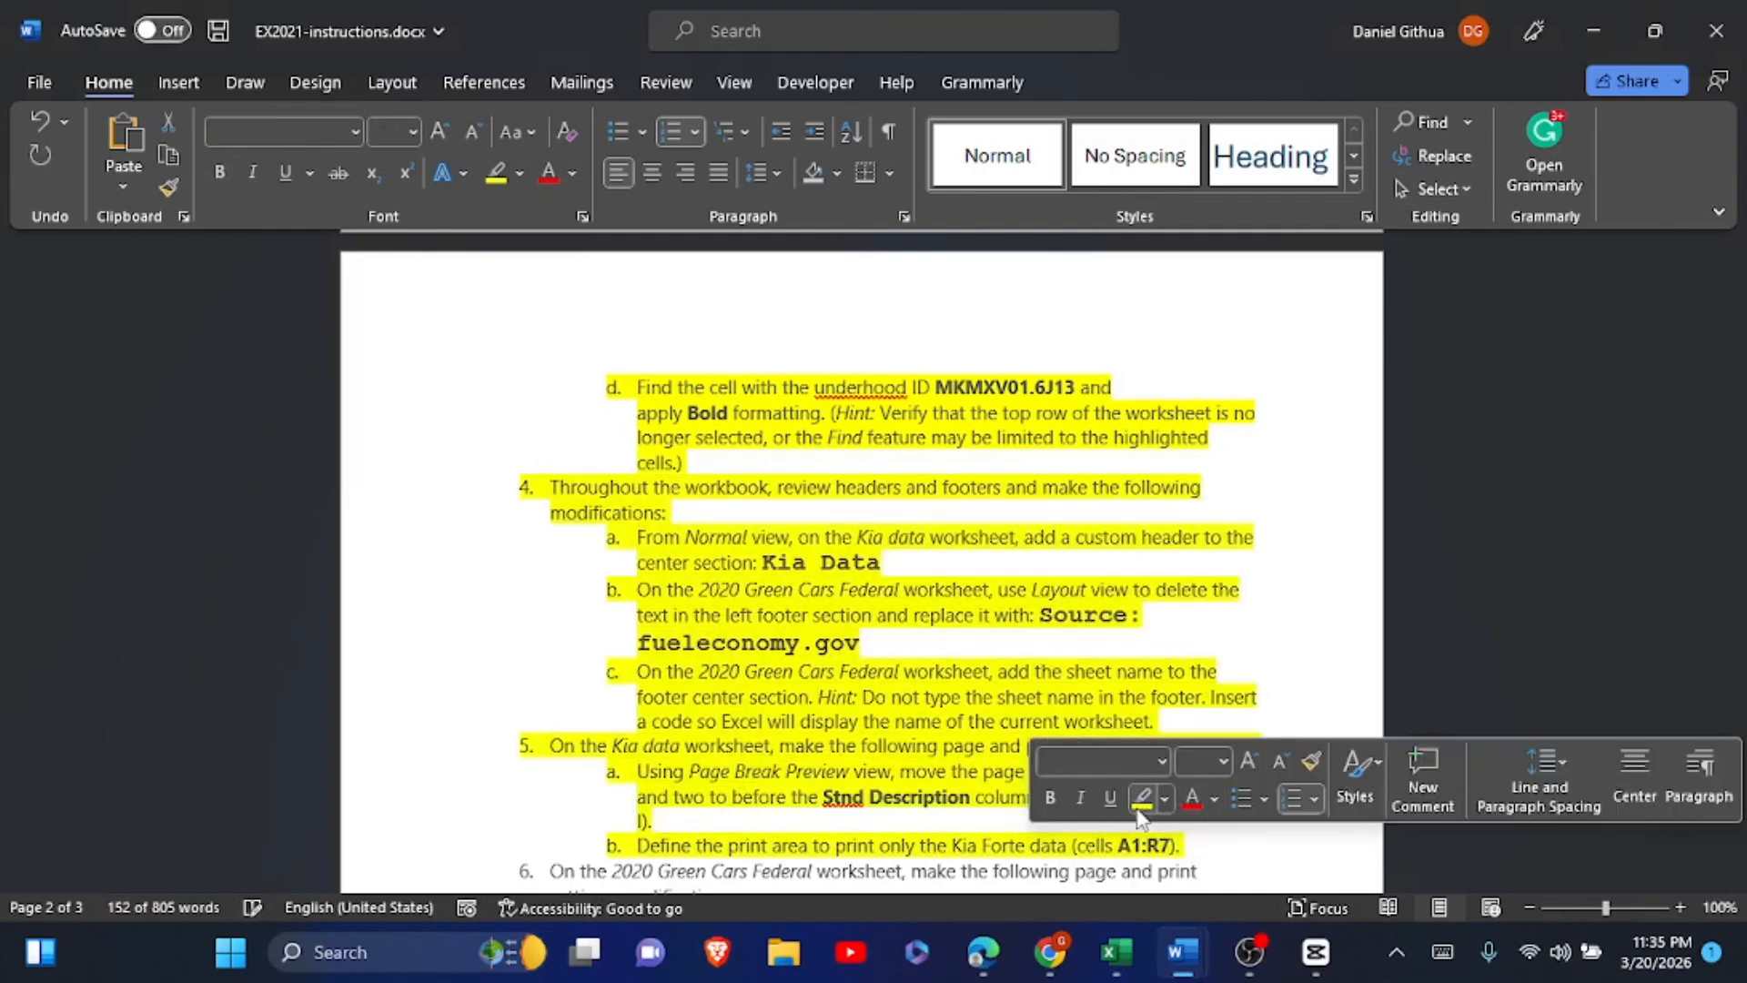
{"action": "left_click", "coordinate": [549, 870]}
- Bring step 6 into view, switch back to Excel, and show the 2020 Green Cars Federal worksheet in Normal view
{"action": "scroll", "coordinate": [551, 428], "scroll_direction": "down", "scroll_amount": 6}
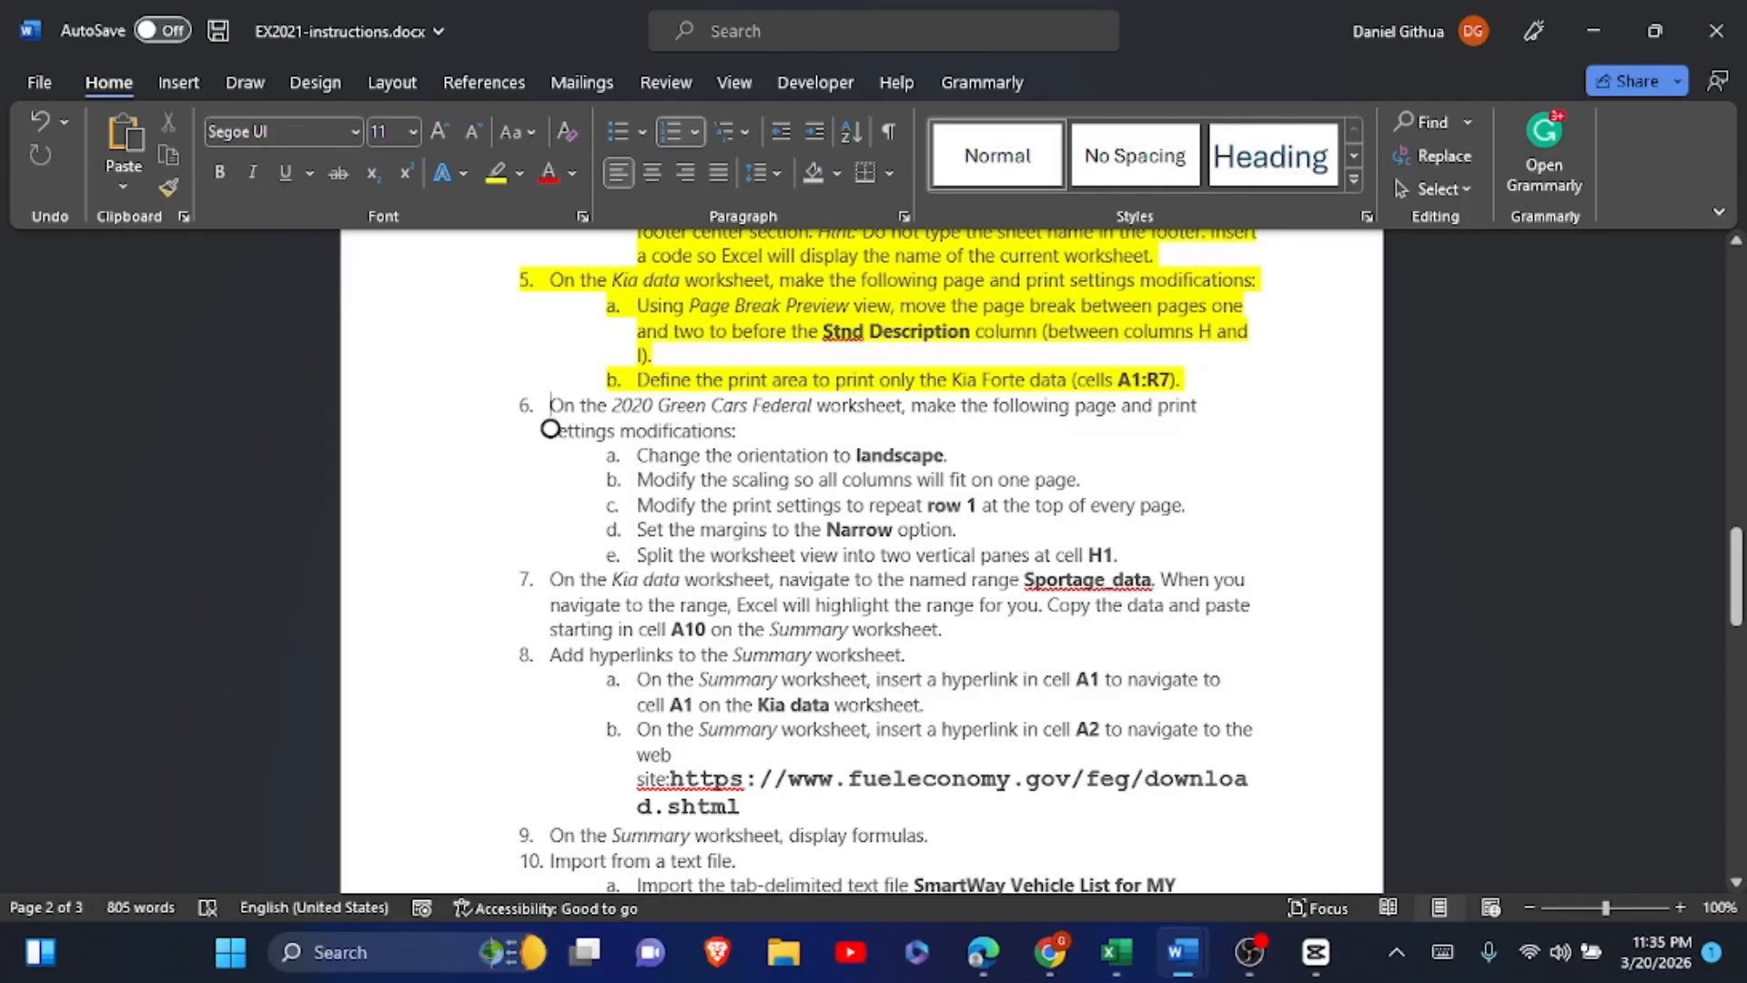
{"action": "left_click", "coordinate": [1115, 951]}
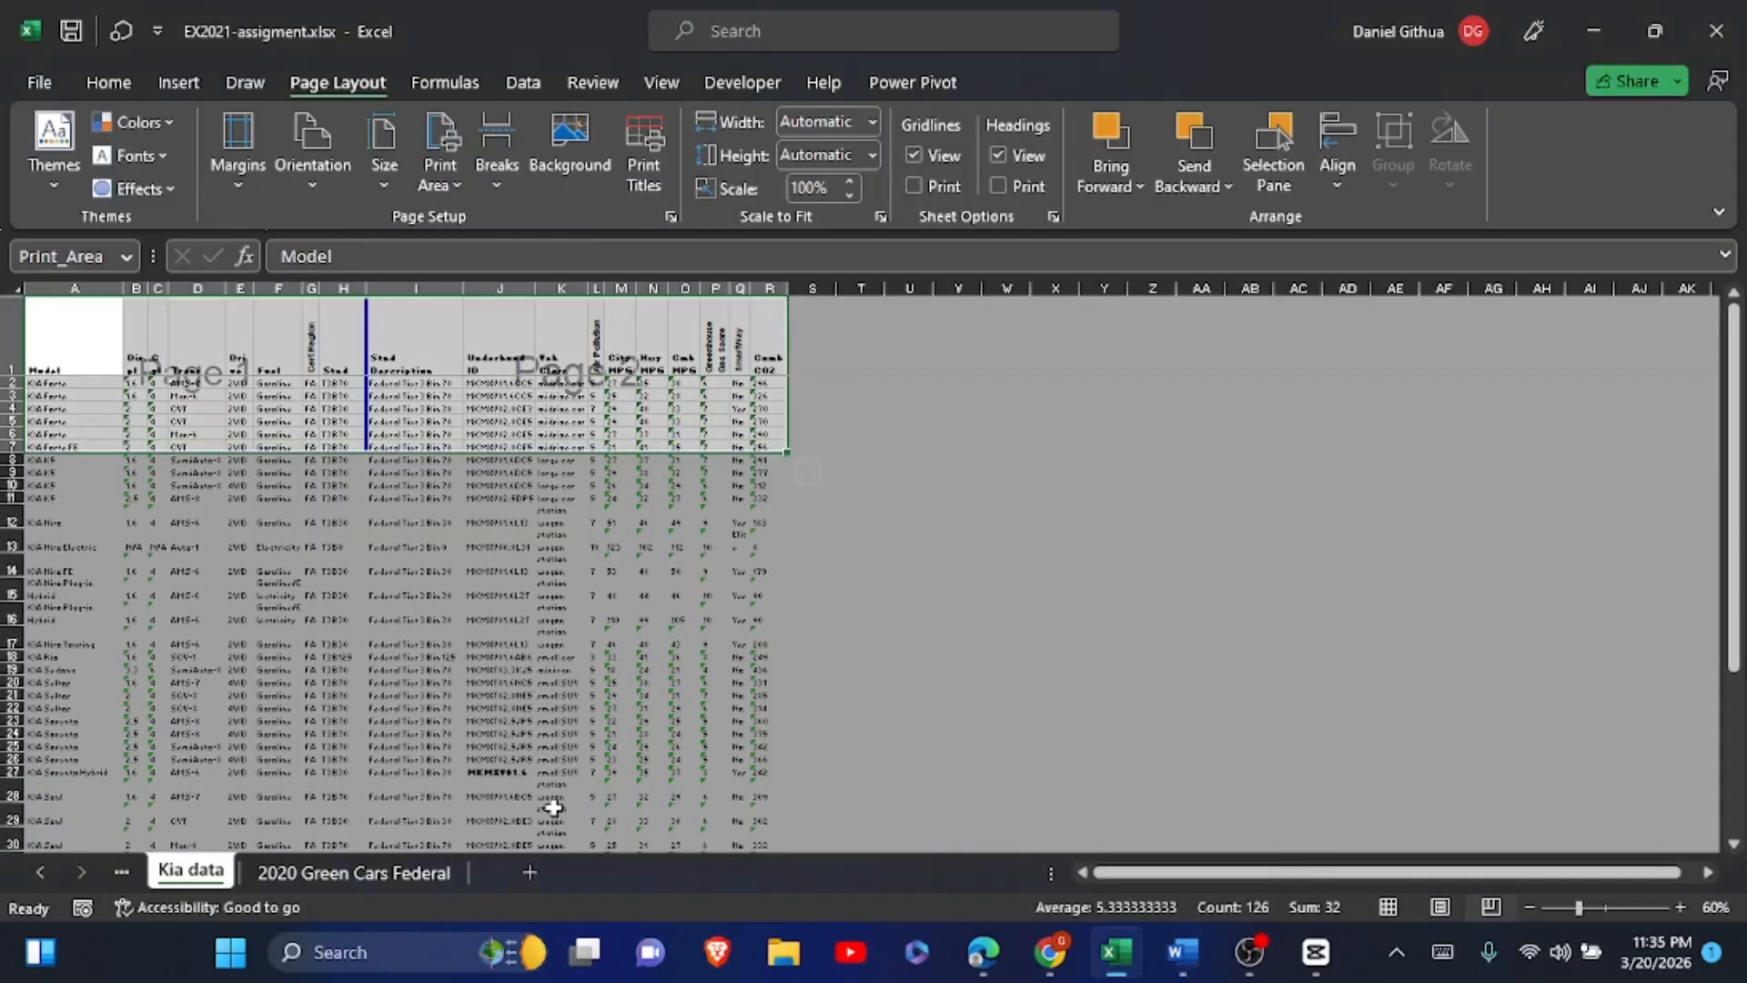
{"action": "left_click", "coordinate": [394, 875]}
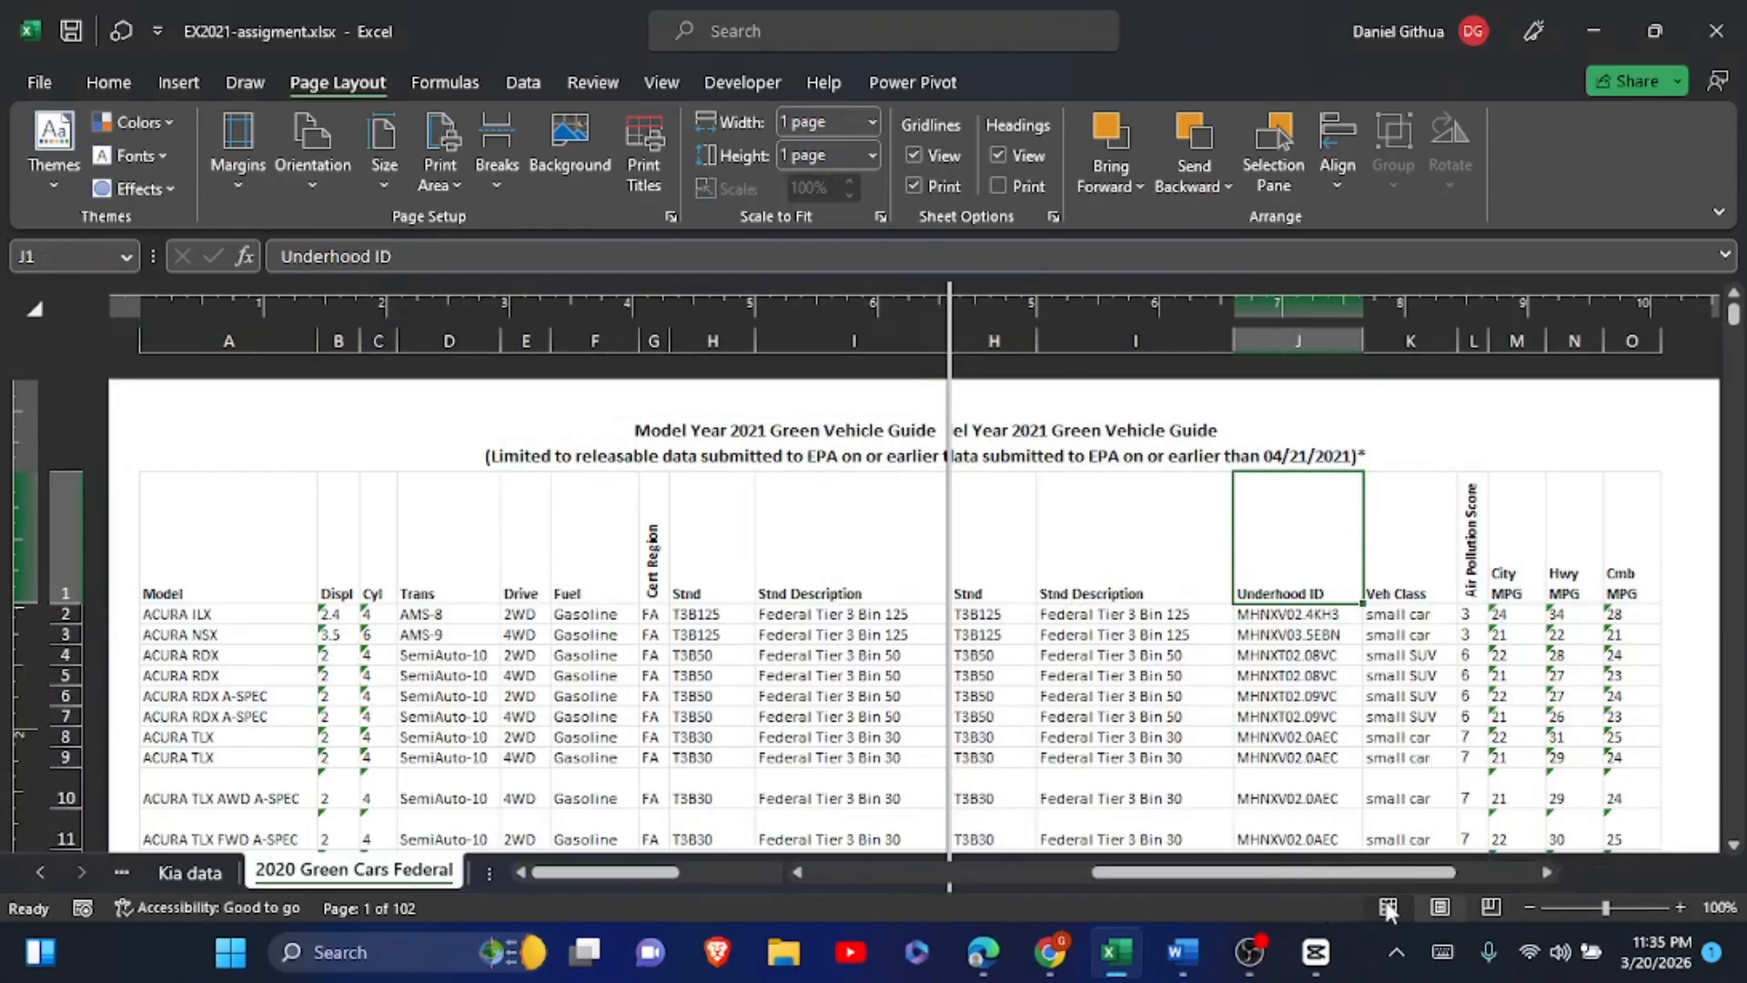
{"action": "left_click", "coordinate": [1388, 907]}
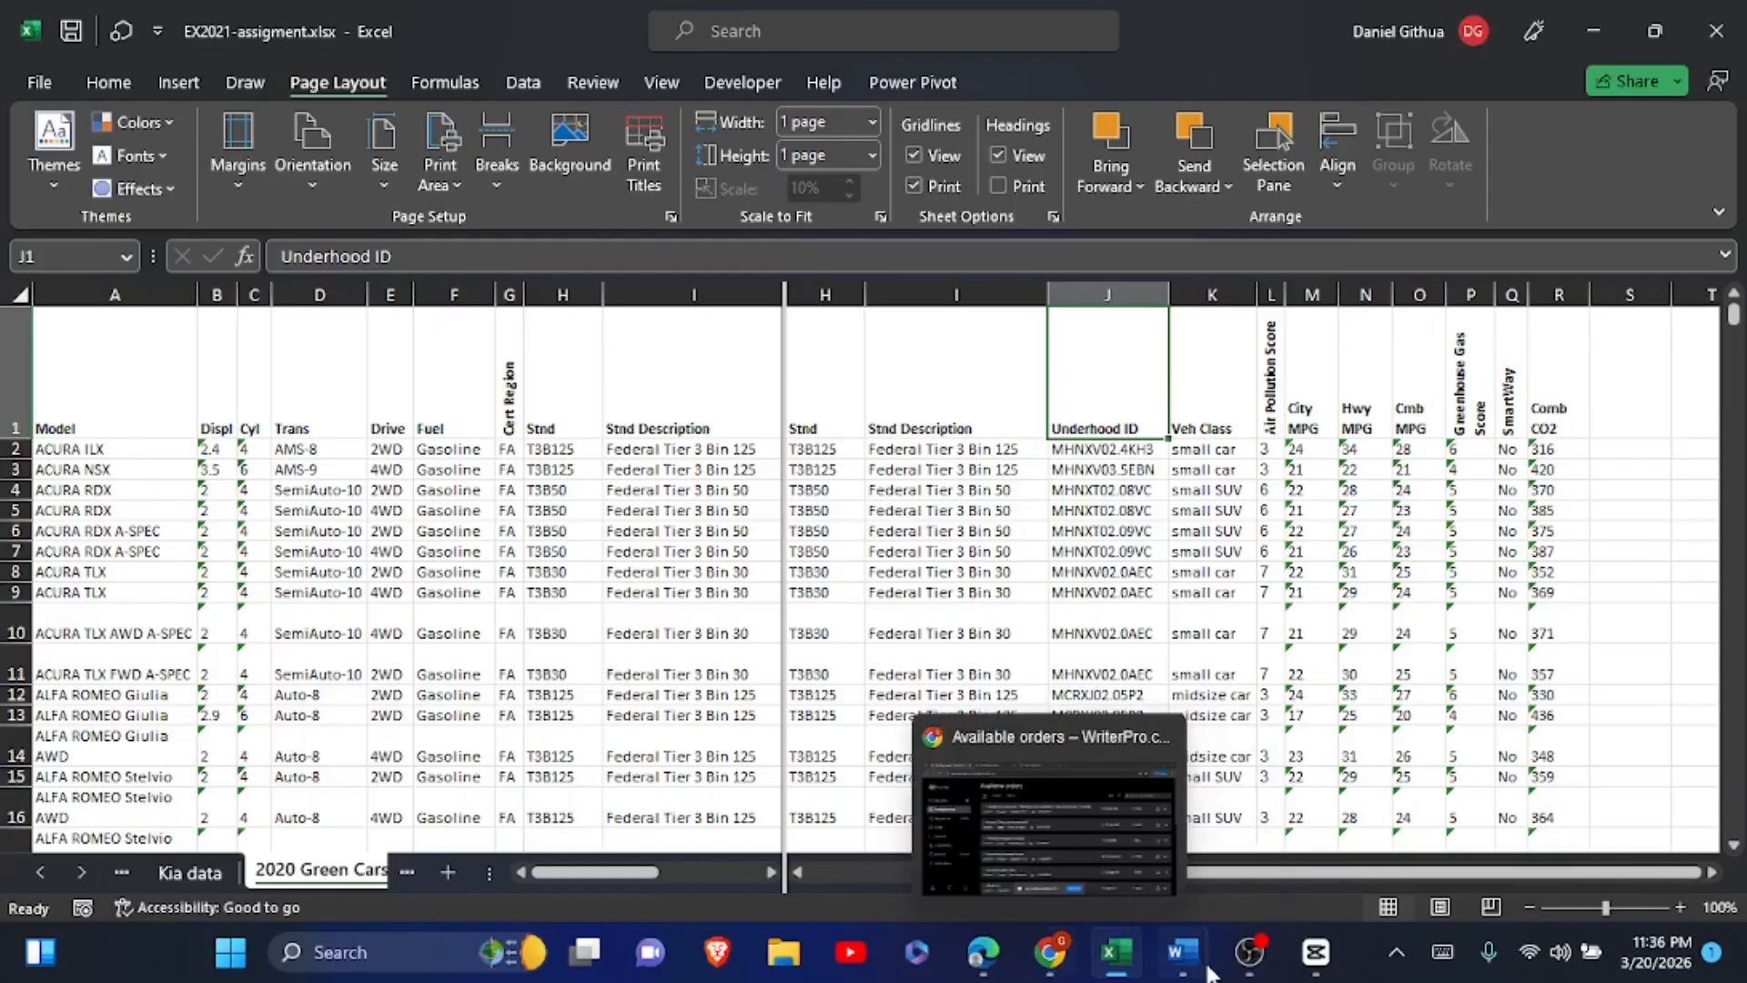
{"action": "mouse_move", "coordinate": [1192, 970]}
{"action": "mouse_move", "coordinate": [1141, 866]}
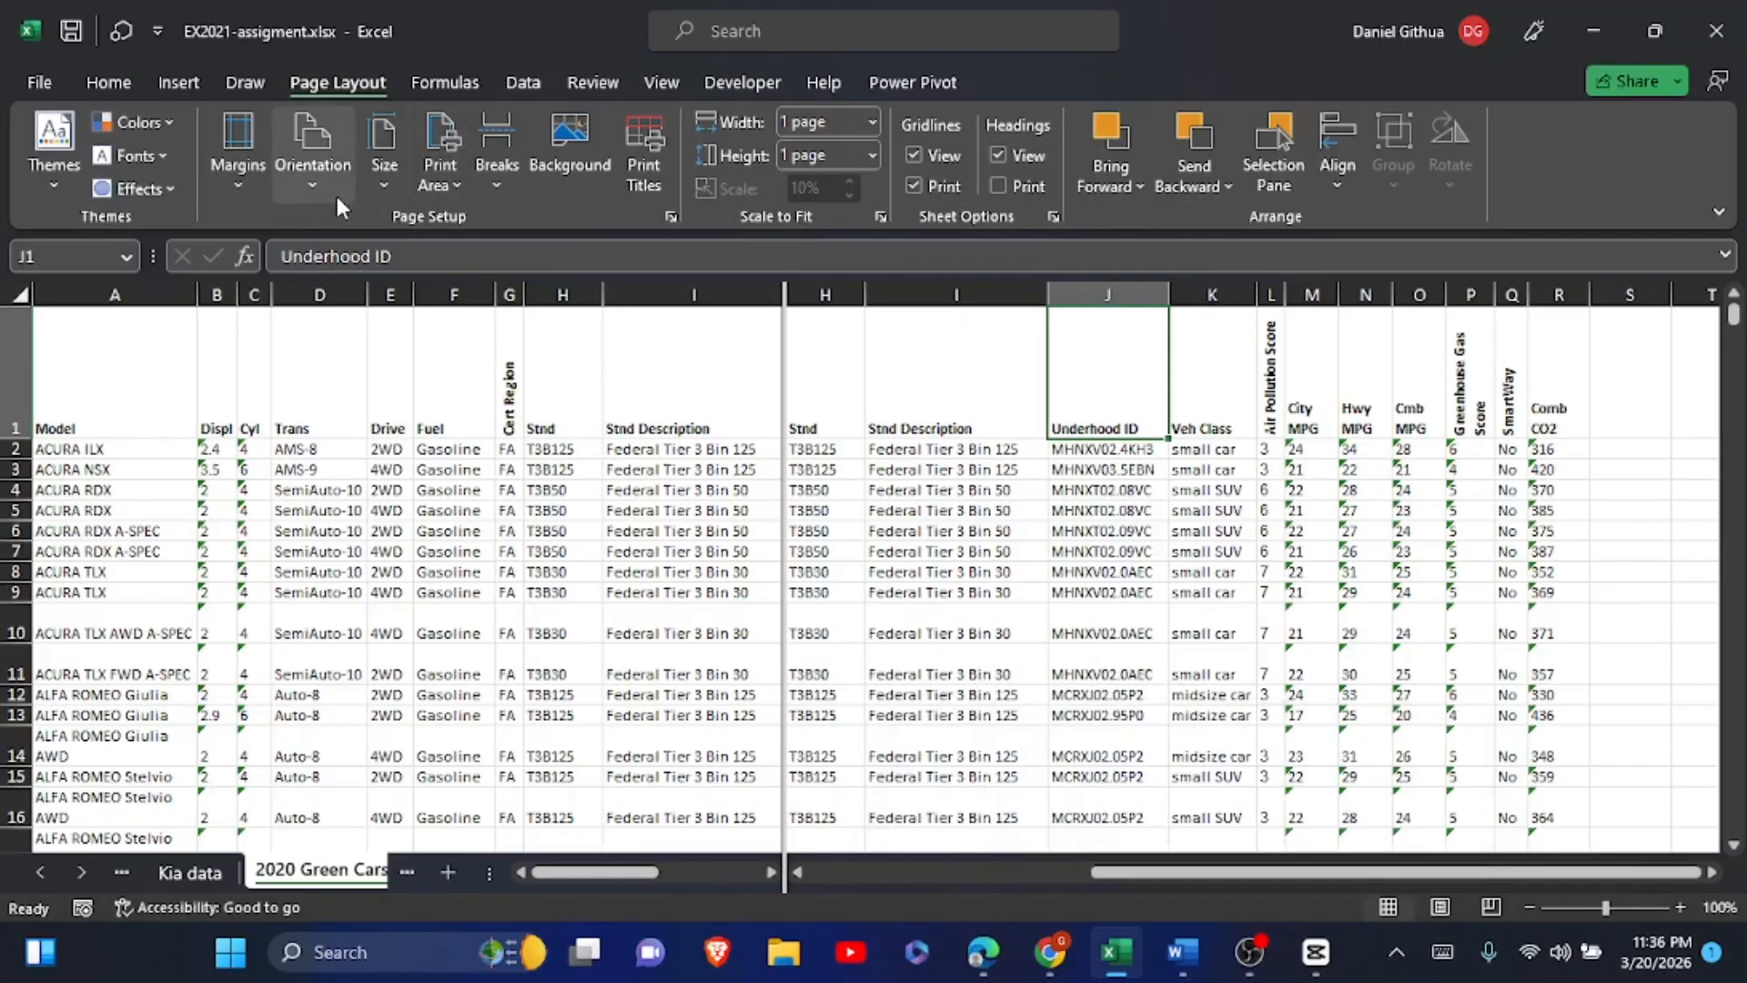
- Change the 2020 Green Cars Federal worksheet's orientation to landscape and its margins to Narrow
{"action": "left_click", "coordinate": [331, 194]}
{"action": "left_click", "coordinate": [364, 286]}
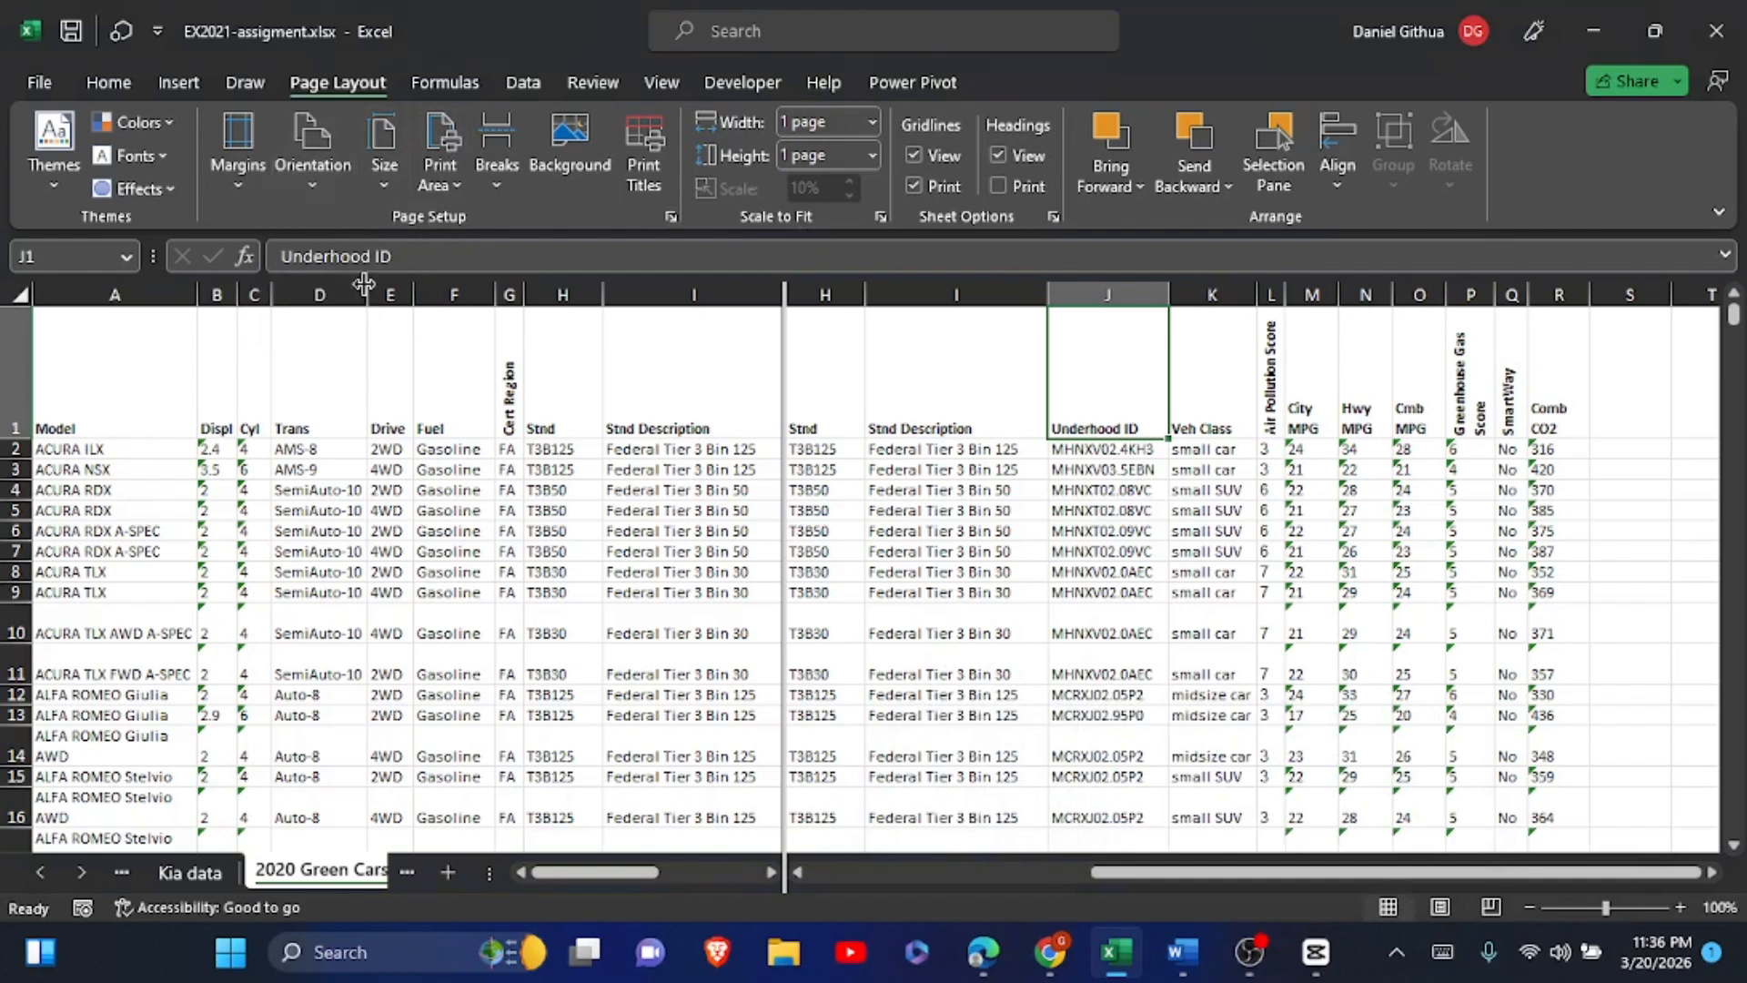
{"action": "left_click", "coordinate": [260, 189]}
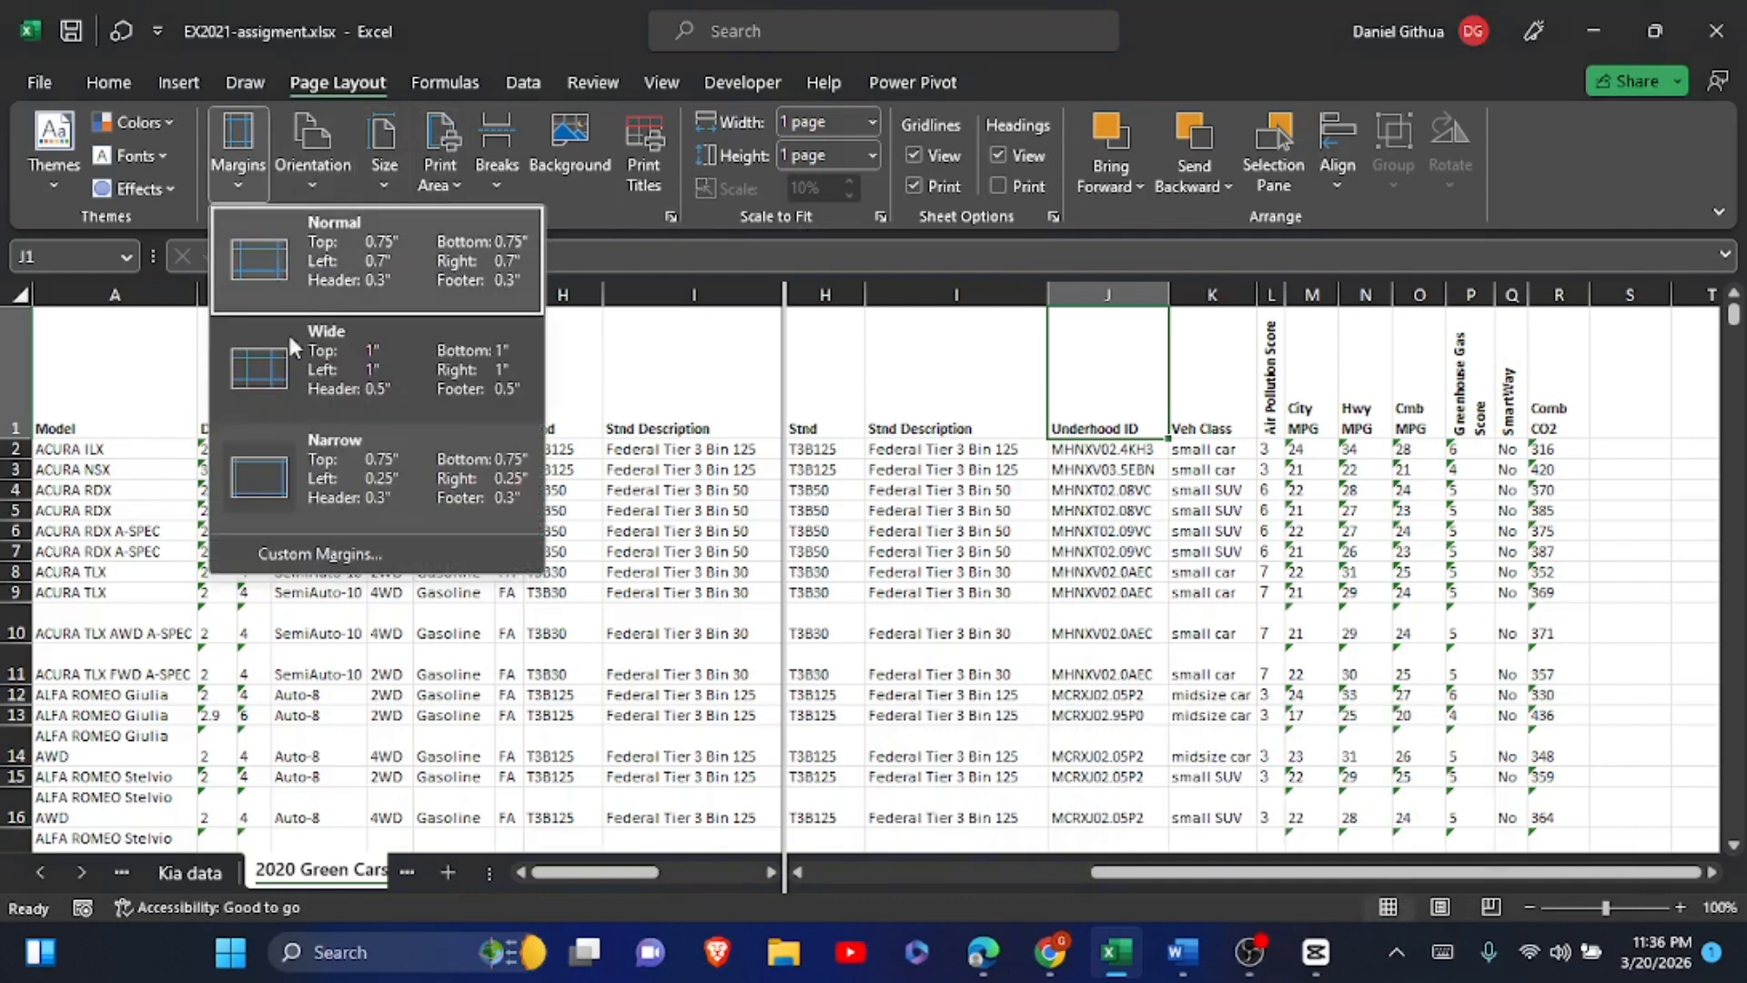
{"action": "left_click", "coordinate": [329, 480]}
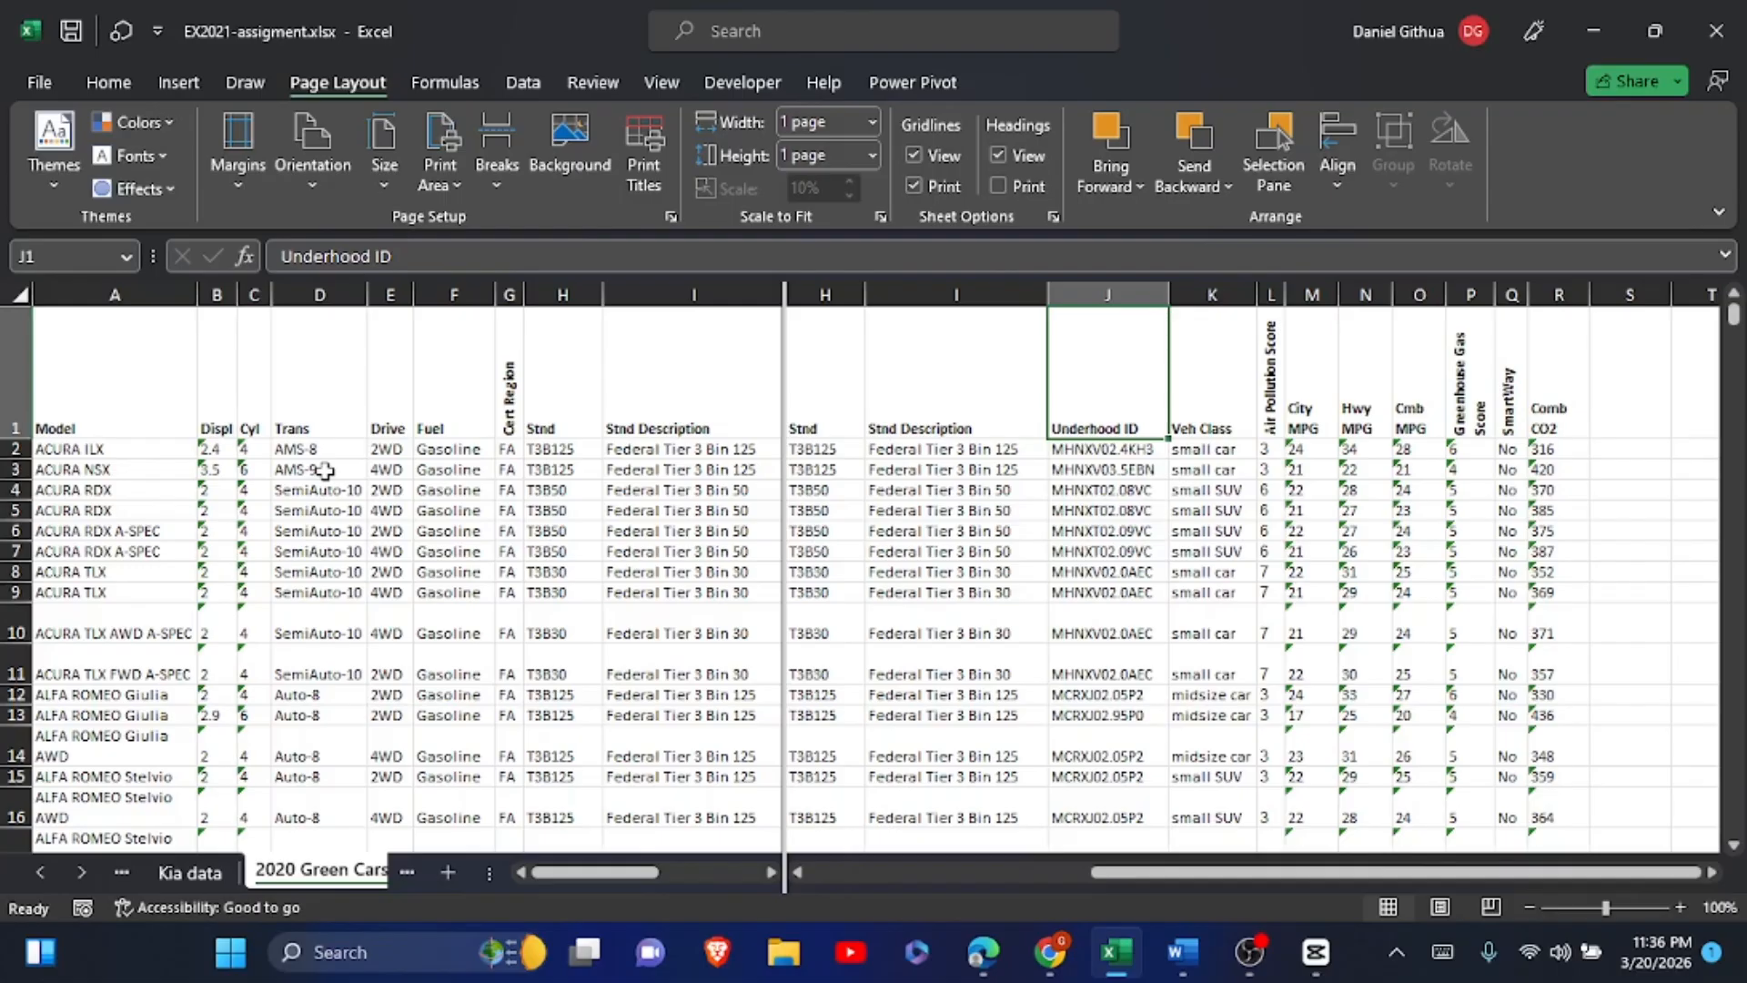
- Set the page scaling to fit 1 page wide by 1 tall and review the margin and header/footer settings
{"action": "left_click", "coordinate": [671, 218]}
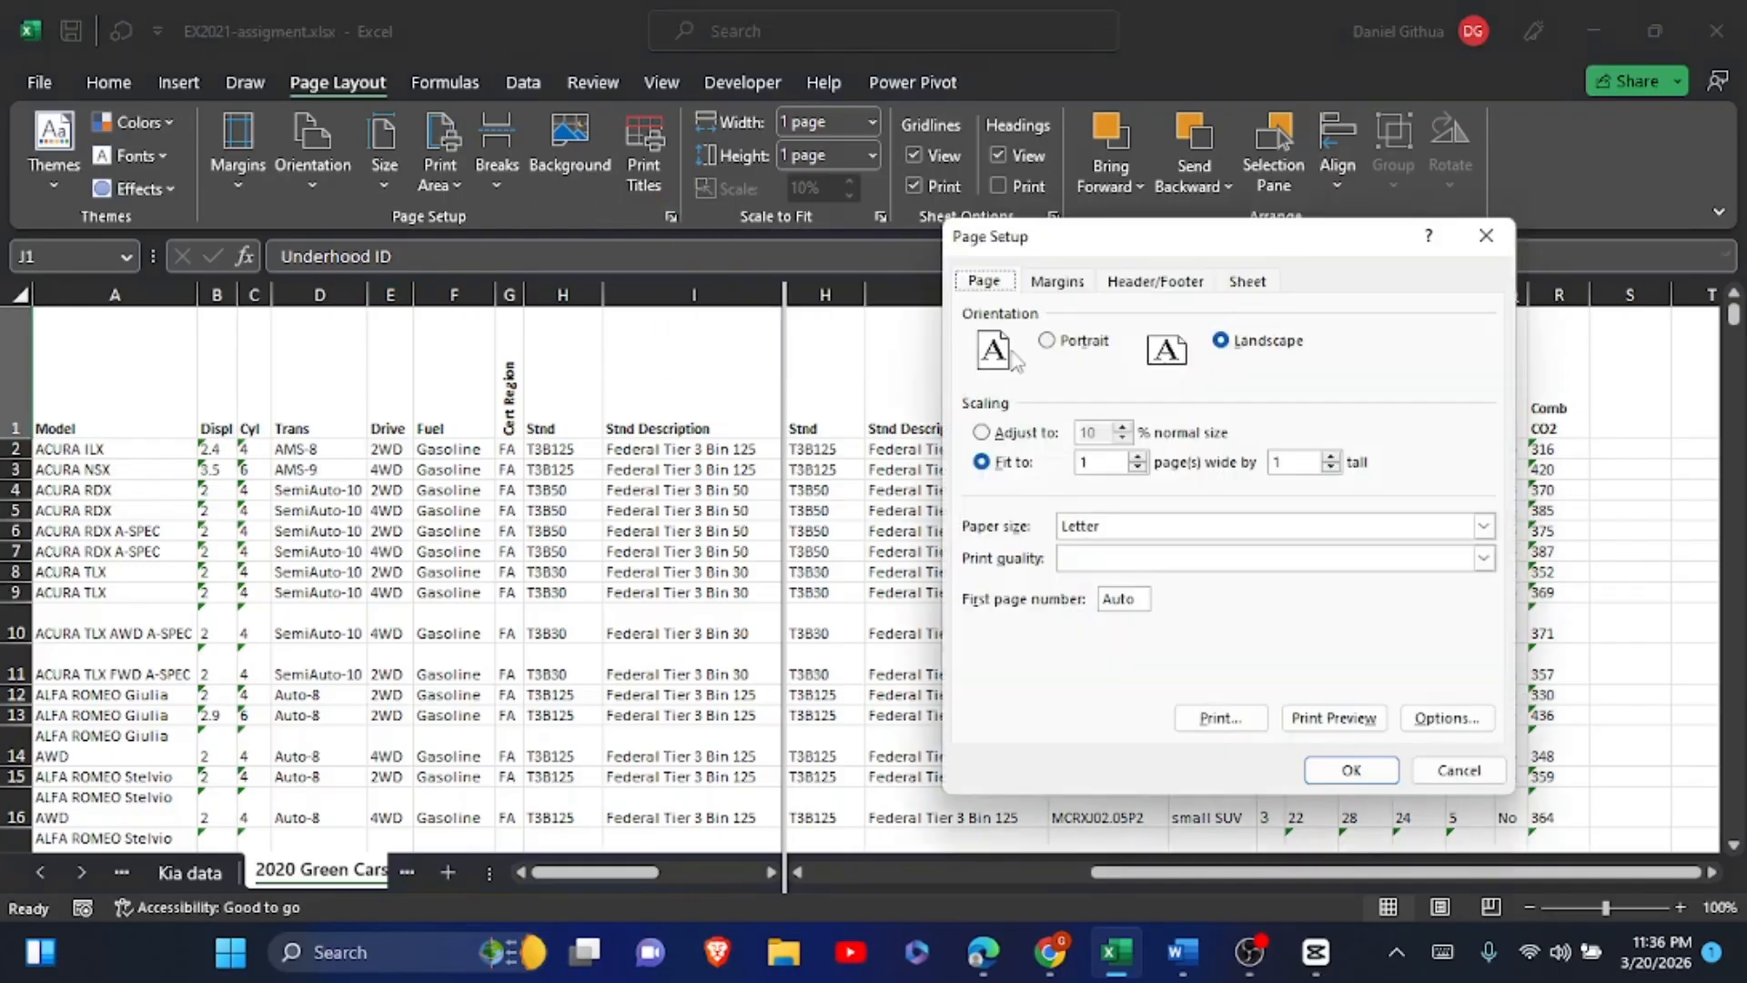
{"action": "left_click", "coordinate": [988, 464]}
{"action": "left_click", "coordinate": [1060, 286]}
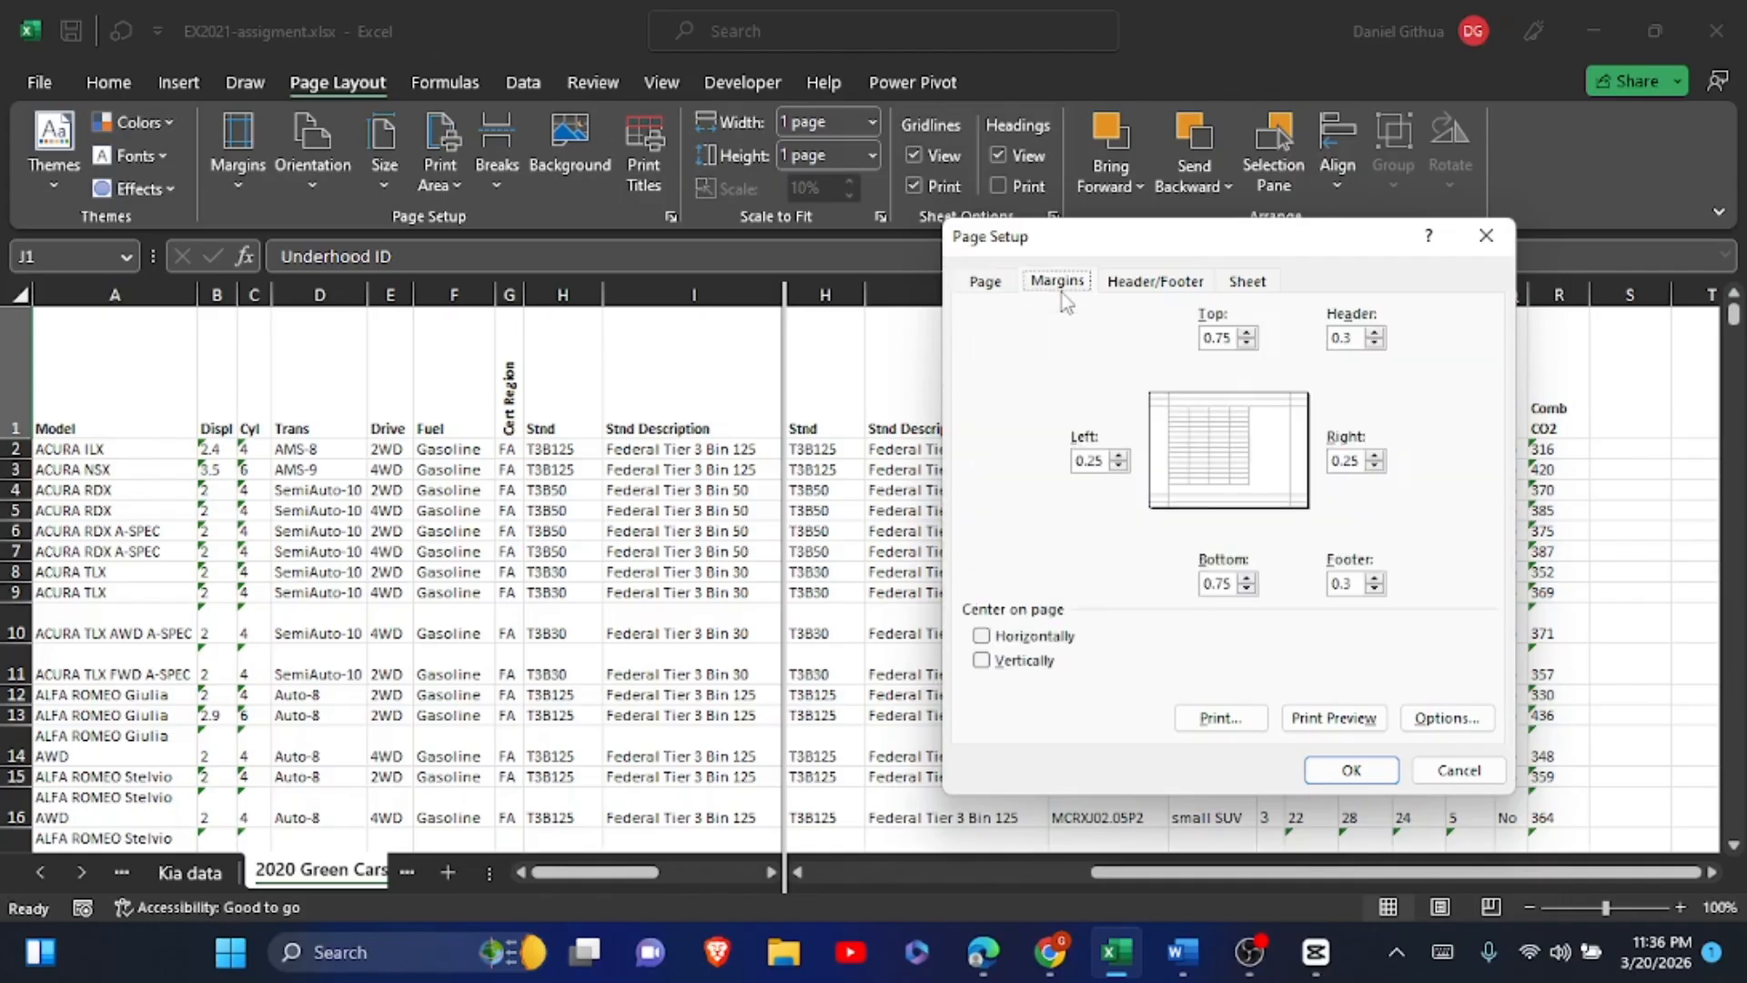
{"action": "left_click", "coordinate": [1135, 293]}
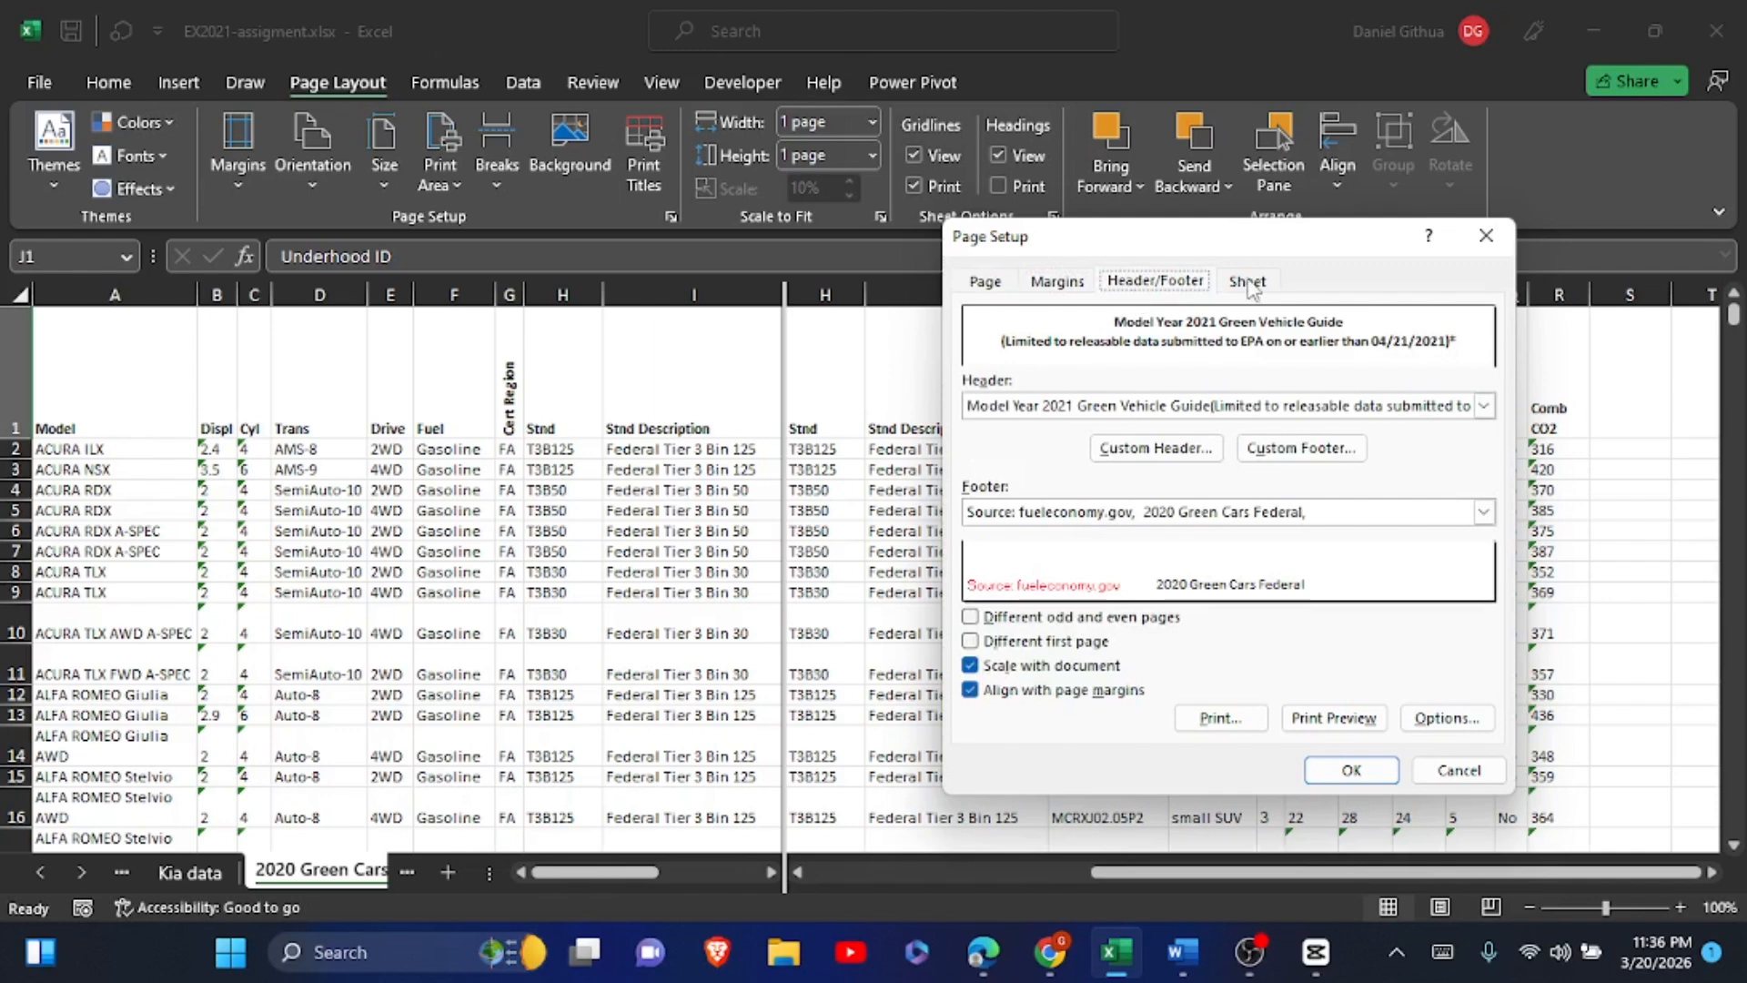
- Set row 1 as the print title row that repeats at the top of every page and apply the page setup
{"action": "left_click", "coordinate": [1248, 284]}
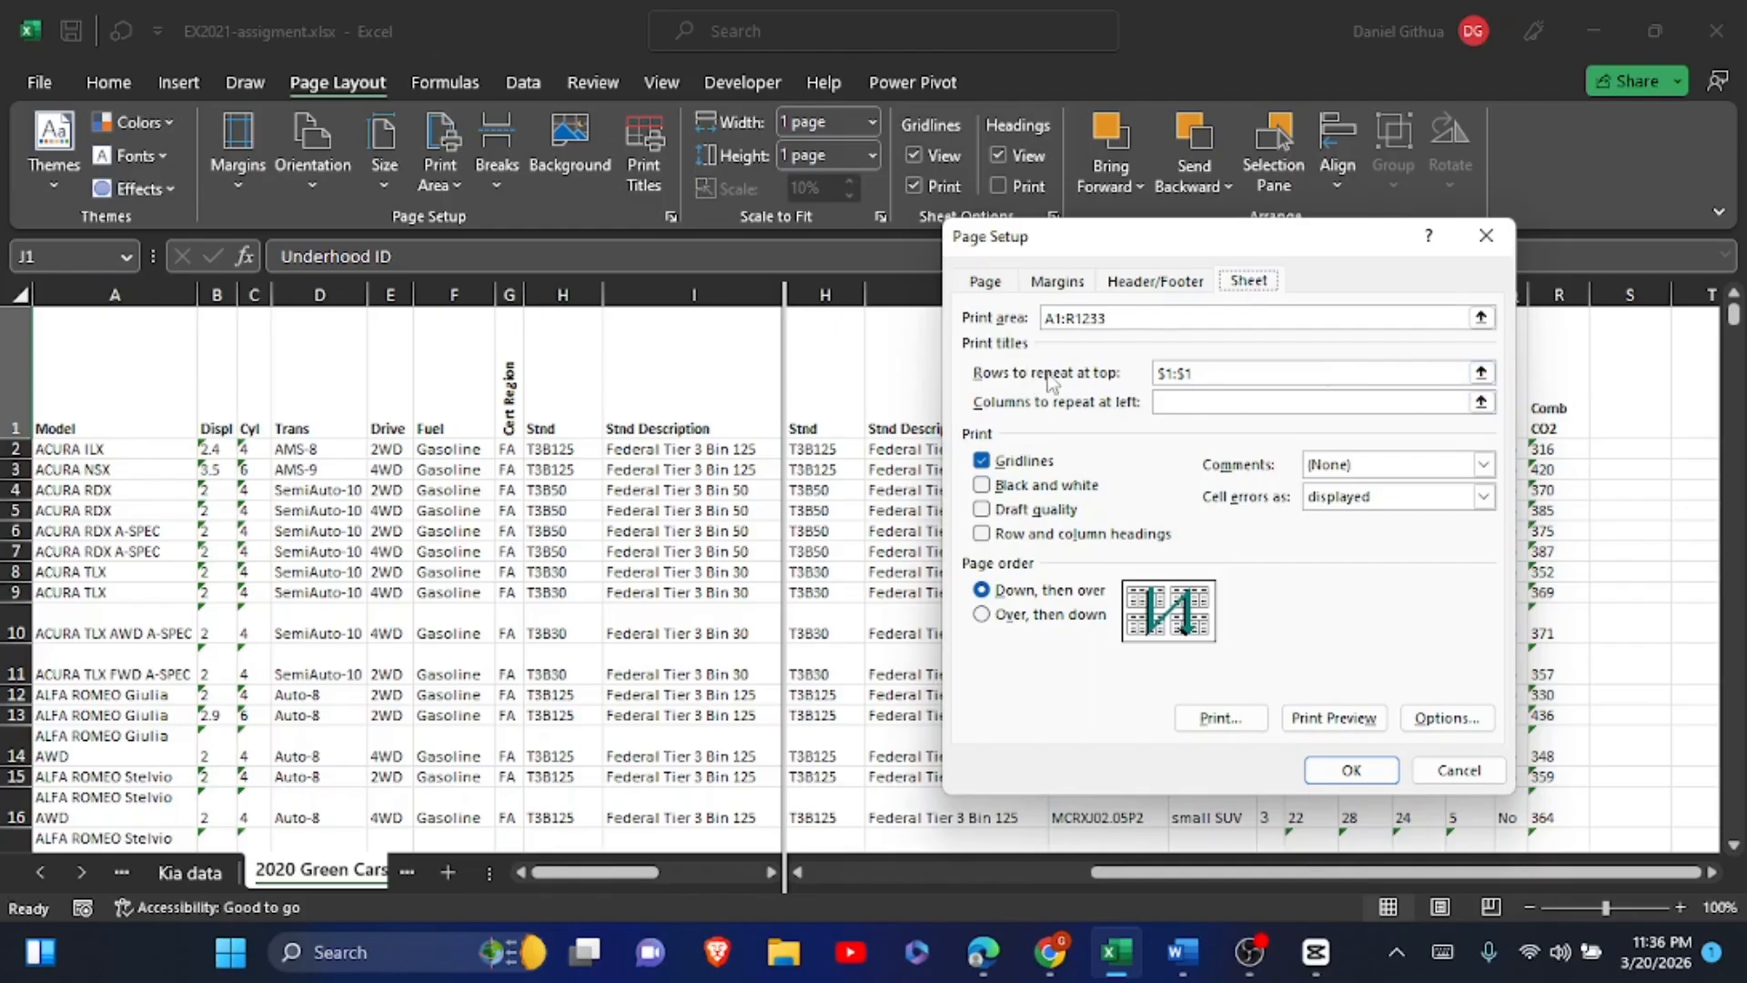
{"action": "left_click", "coordinate": [1481, 373]}
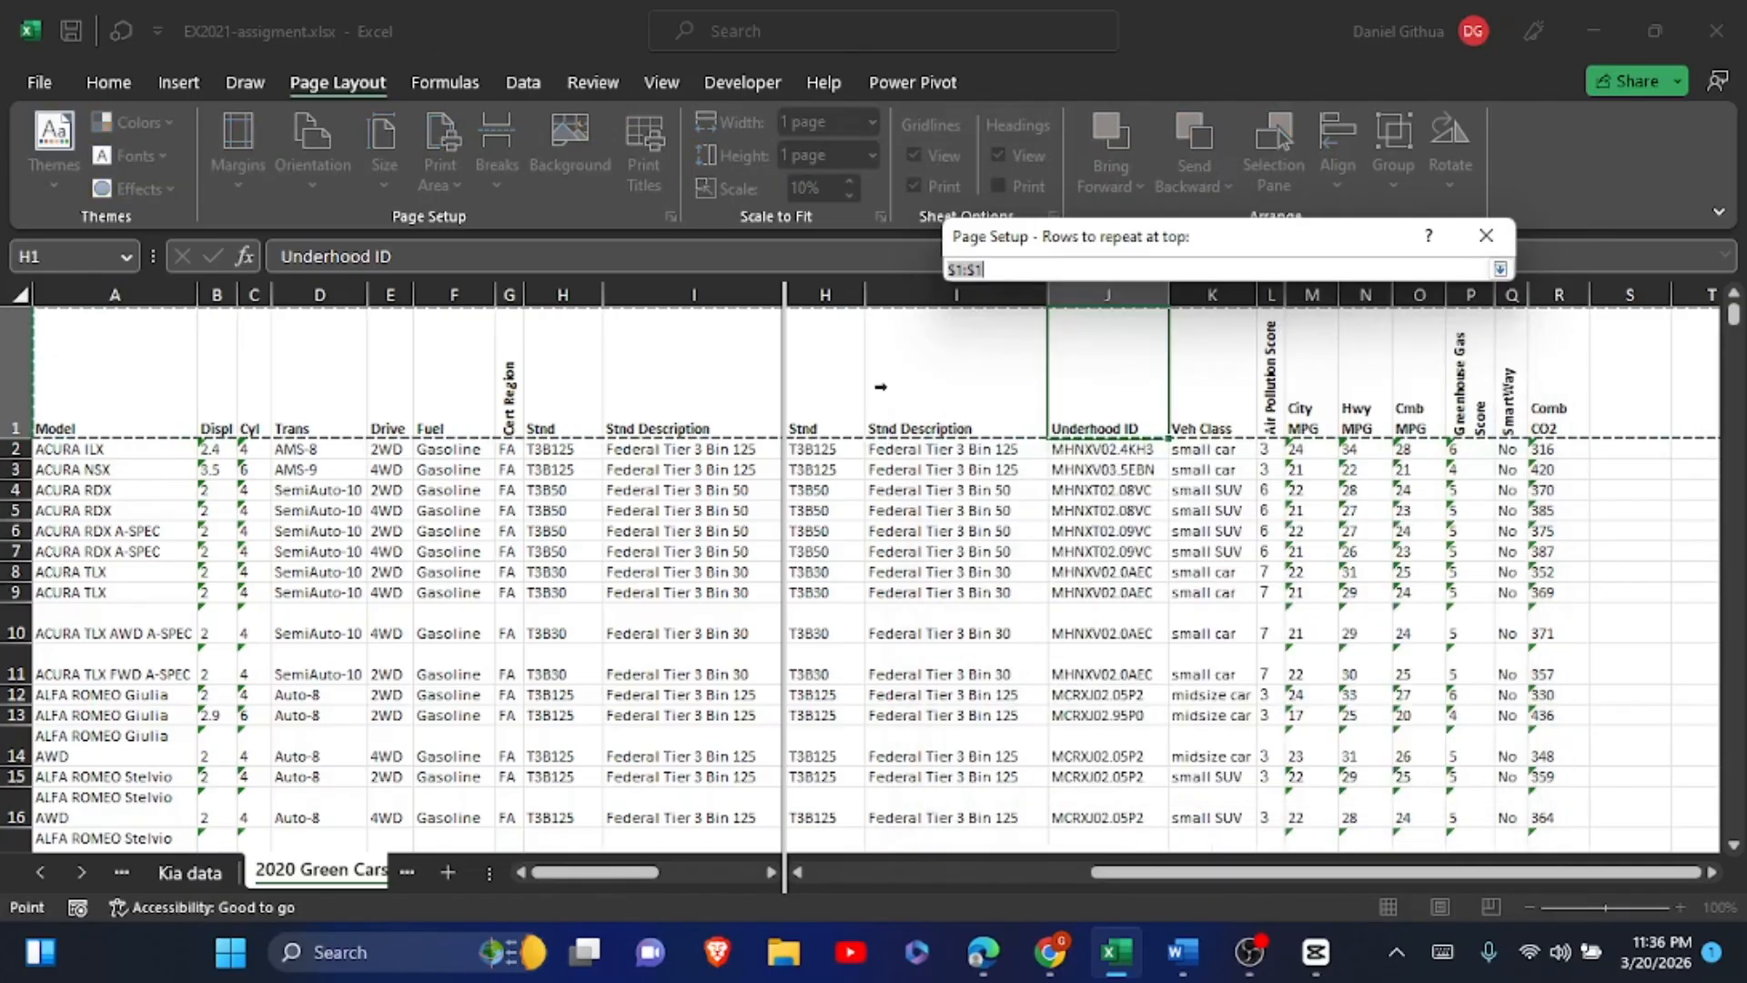
{"action": "left_click", "coordinate": [24, 360]}
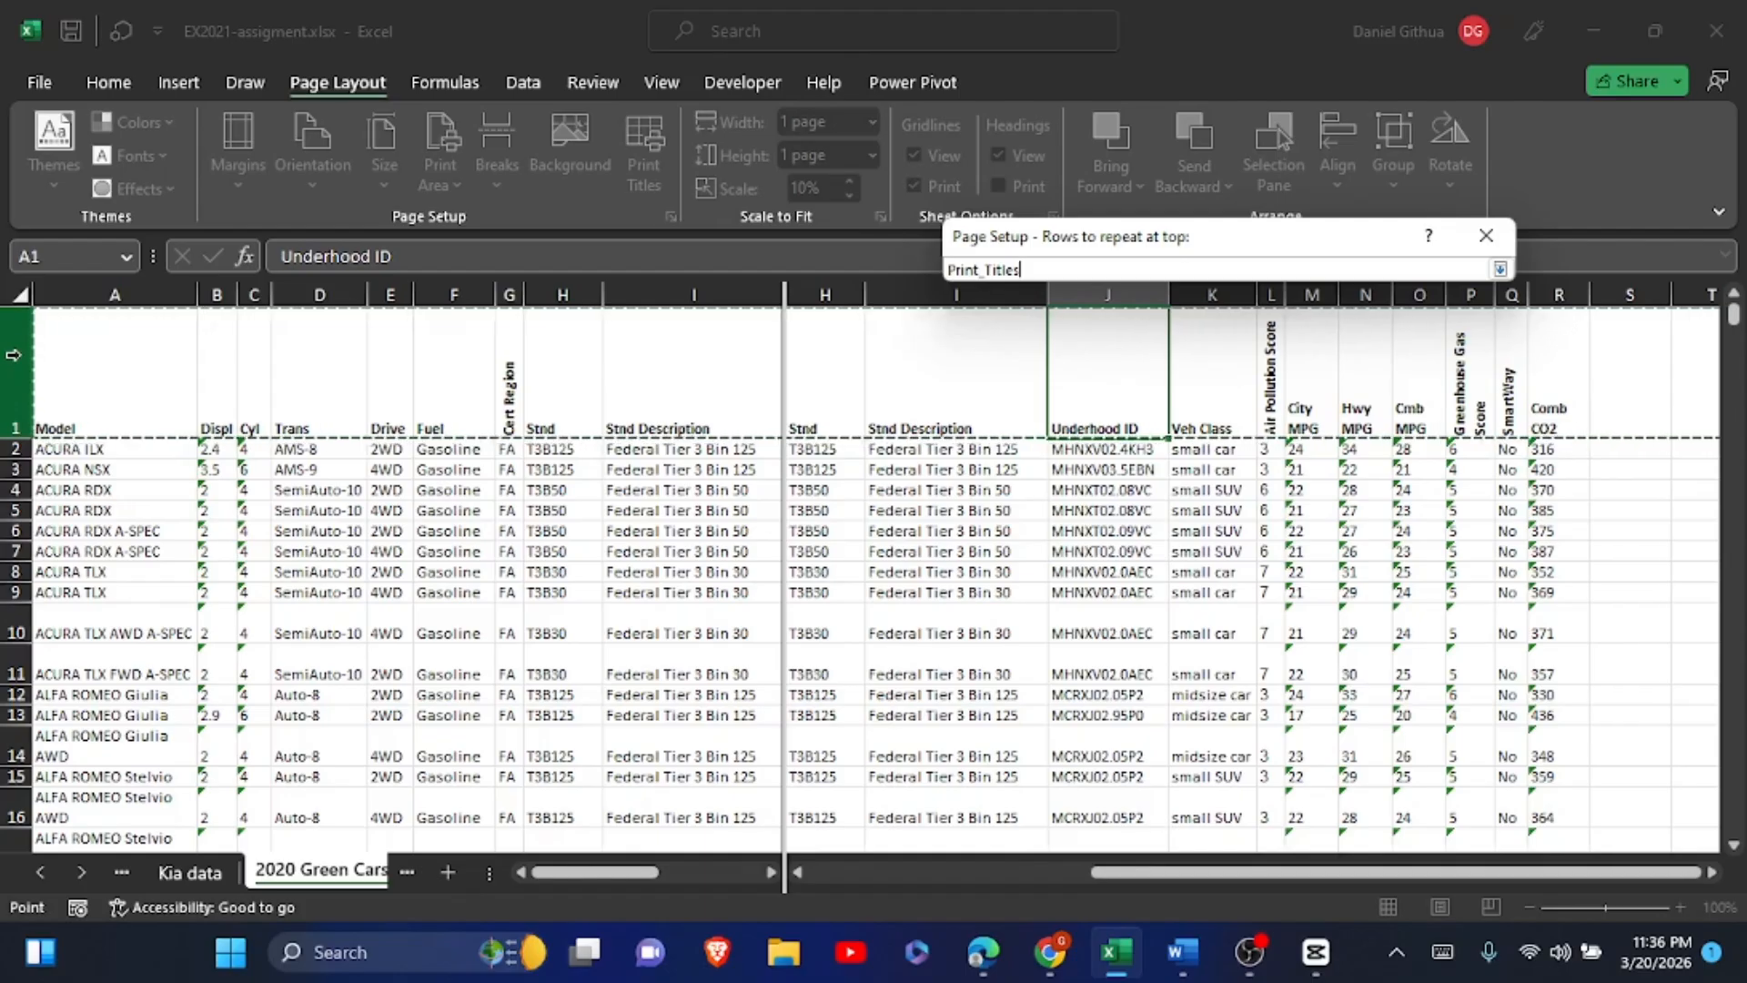
{"action": "left_click", "coordinate": [1500, 269]}
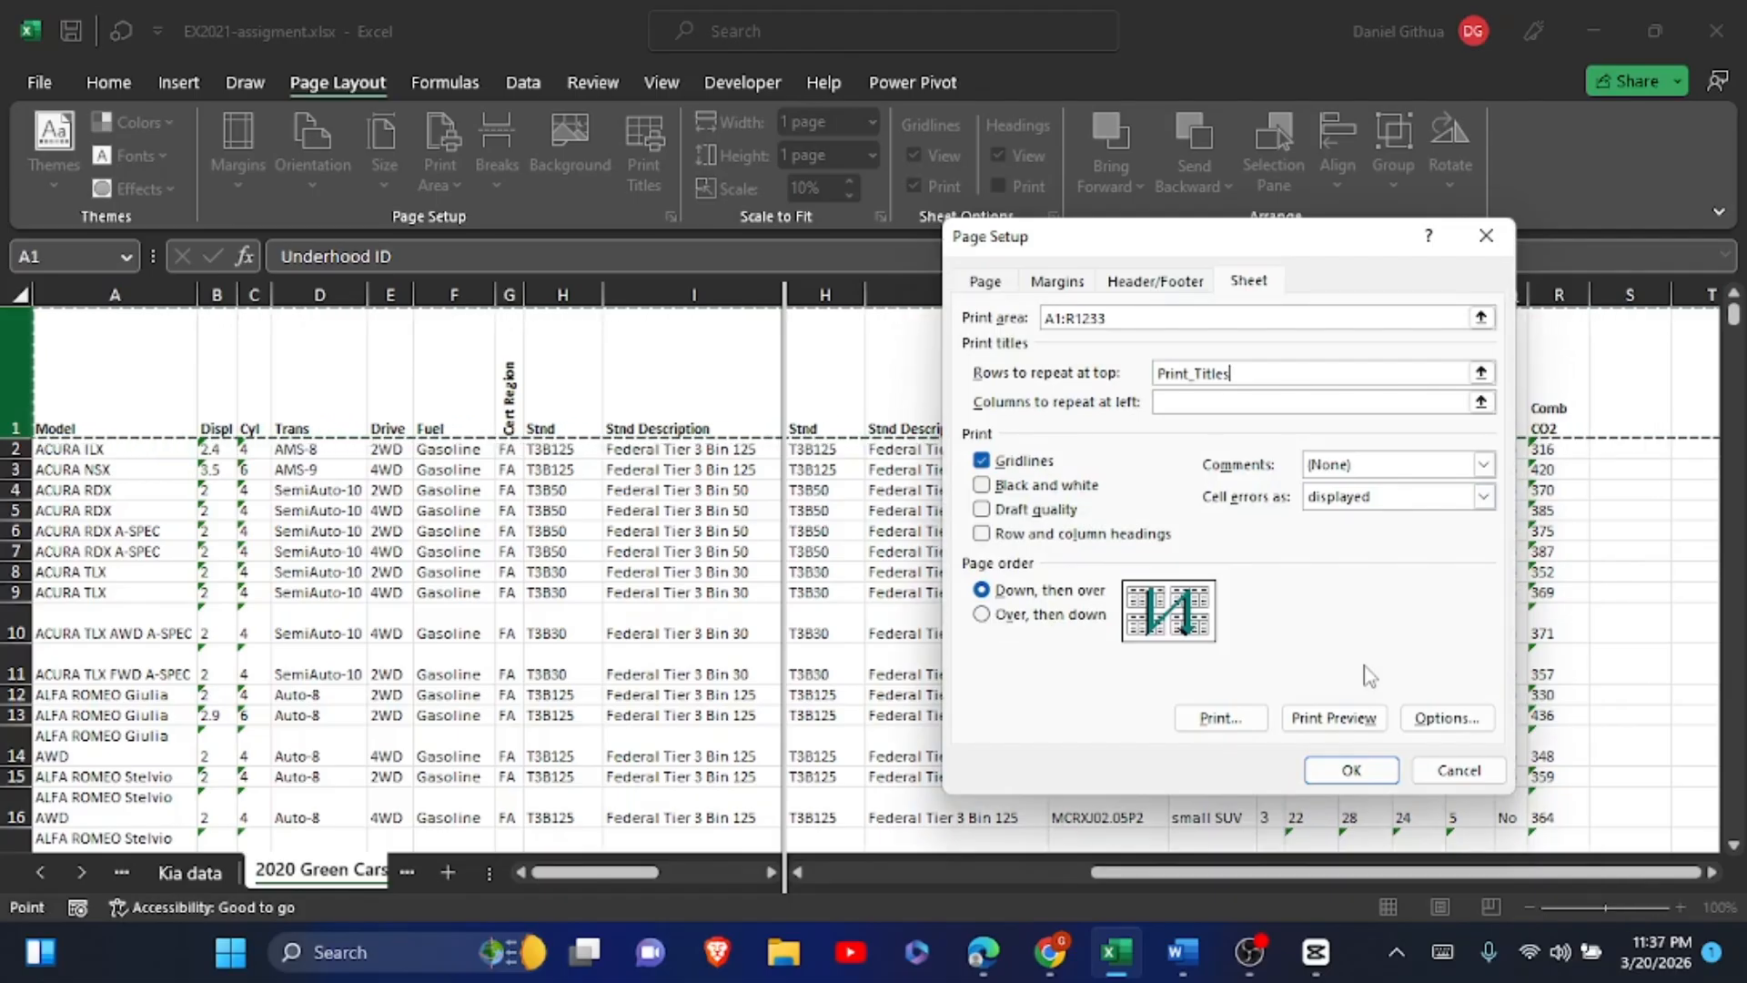
{"action": "left_click", "coordinate": [1352, 770]}
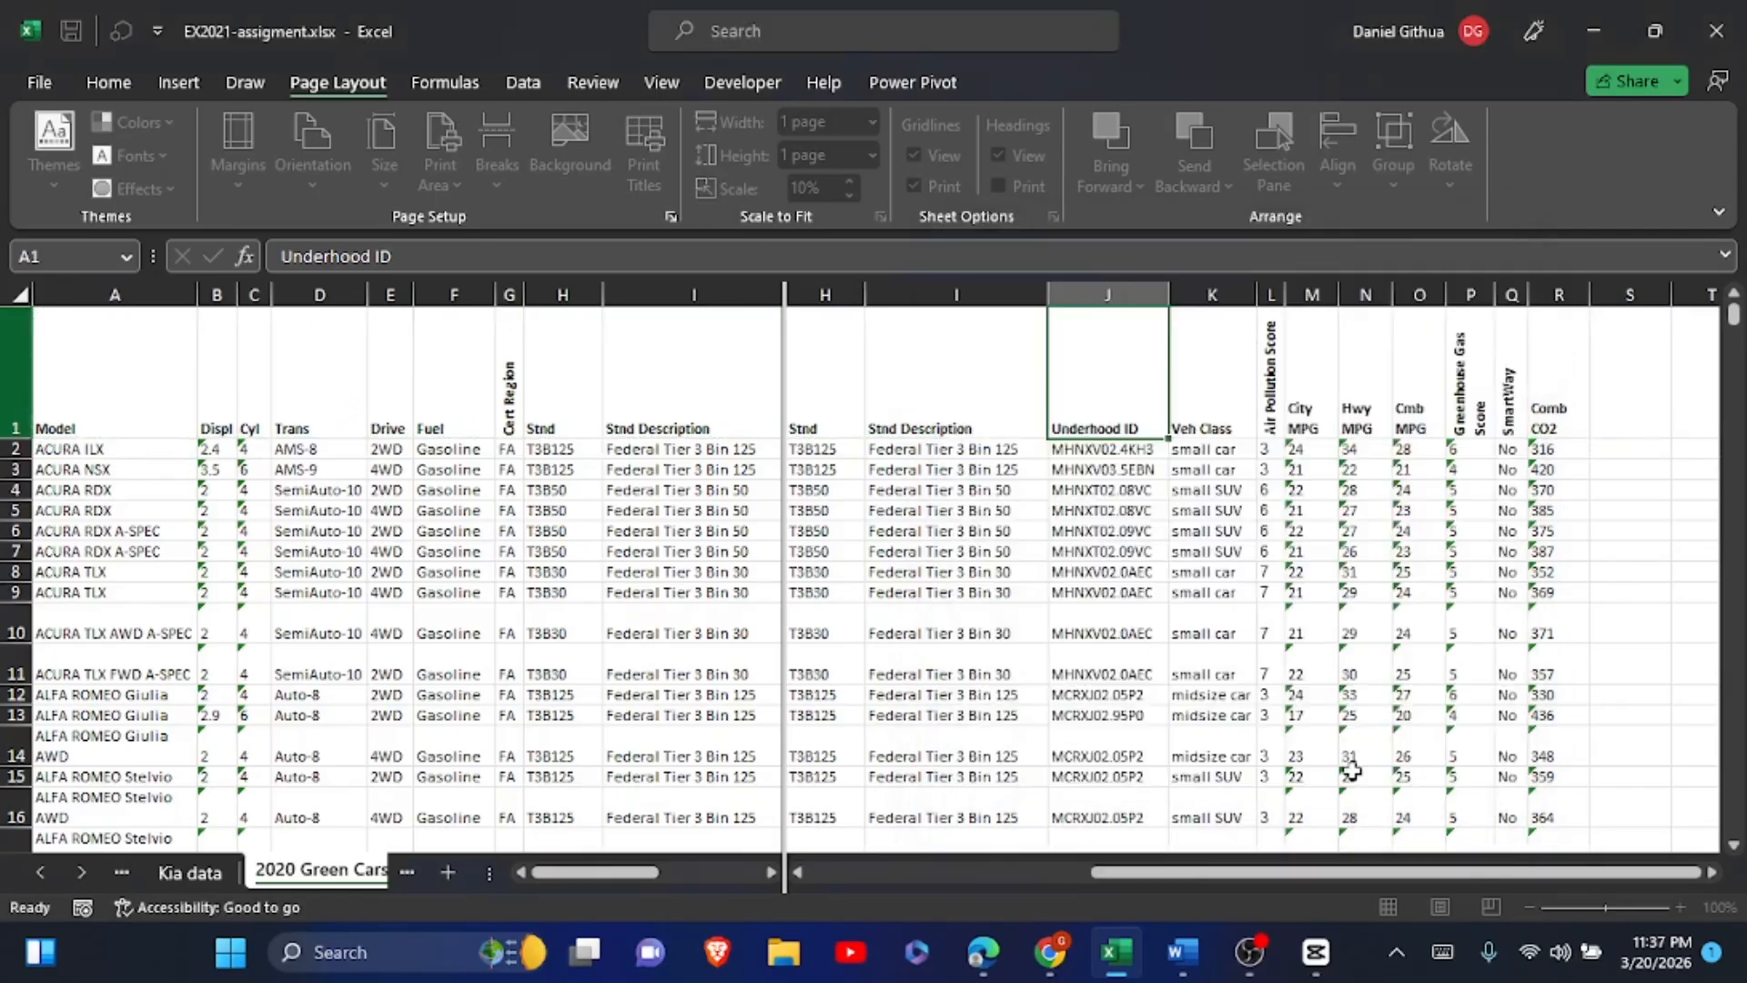
- Switch to the Word instructions, review the remaining parts of step 6, and return to the Excel workbook
{"action": "left_click", "coordinate": [1181, 952]}
{"action": "left_click", "coordinate": [1116, 856]}
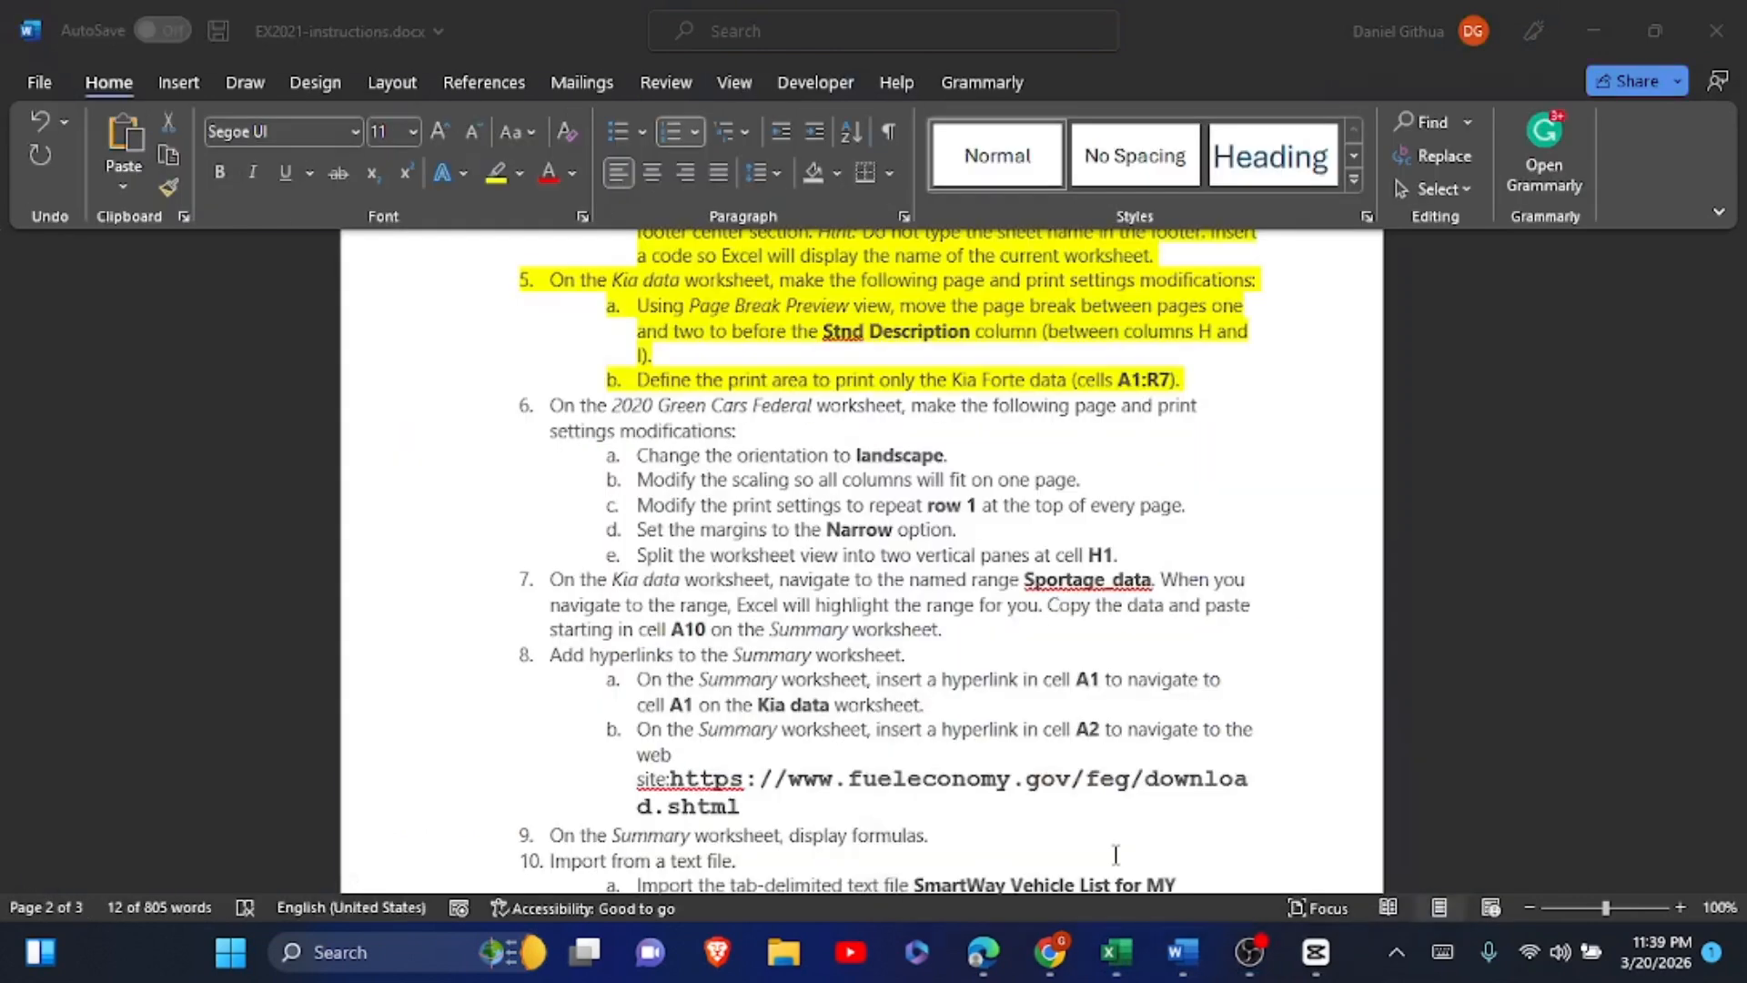
{"action": "left_click", "coordinate": [687, 575]}
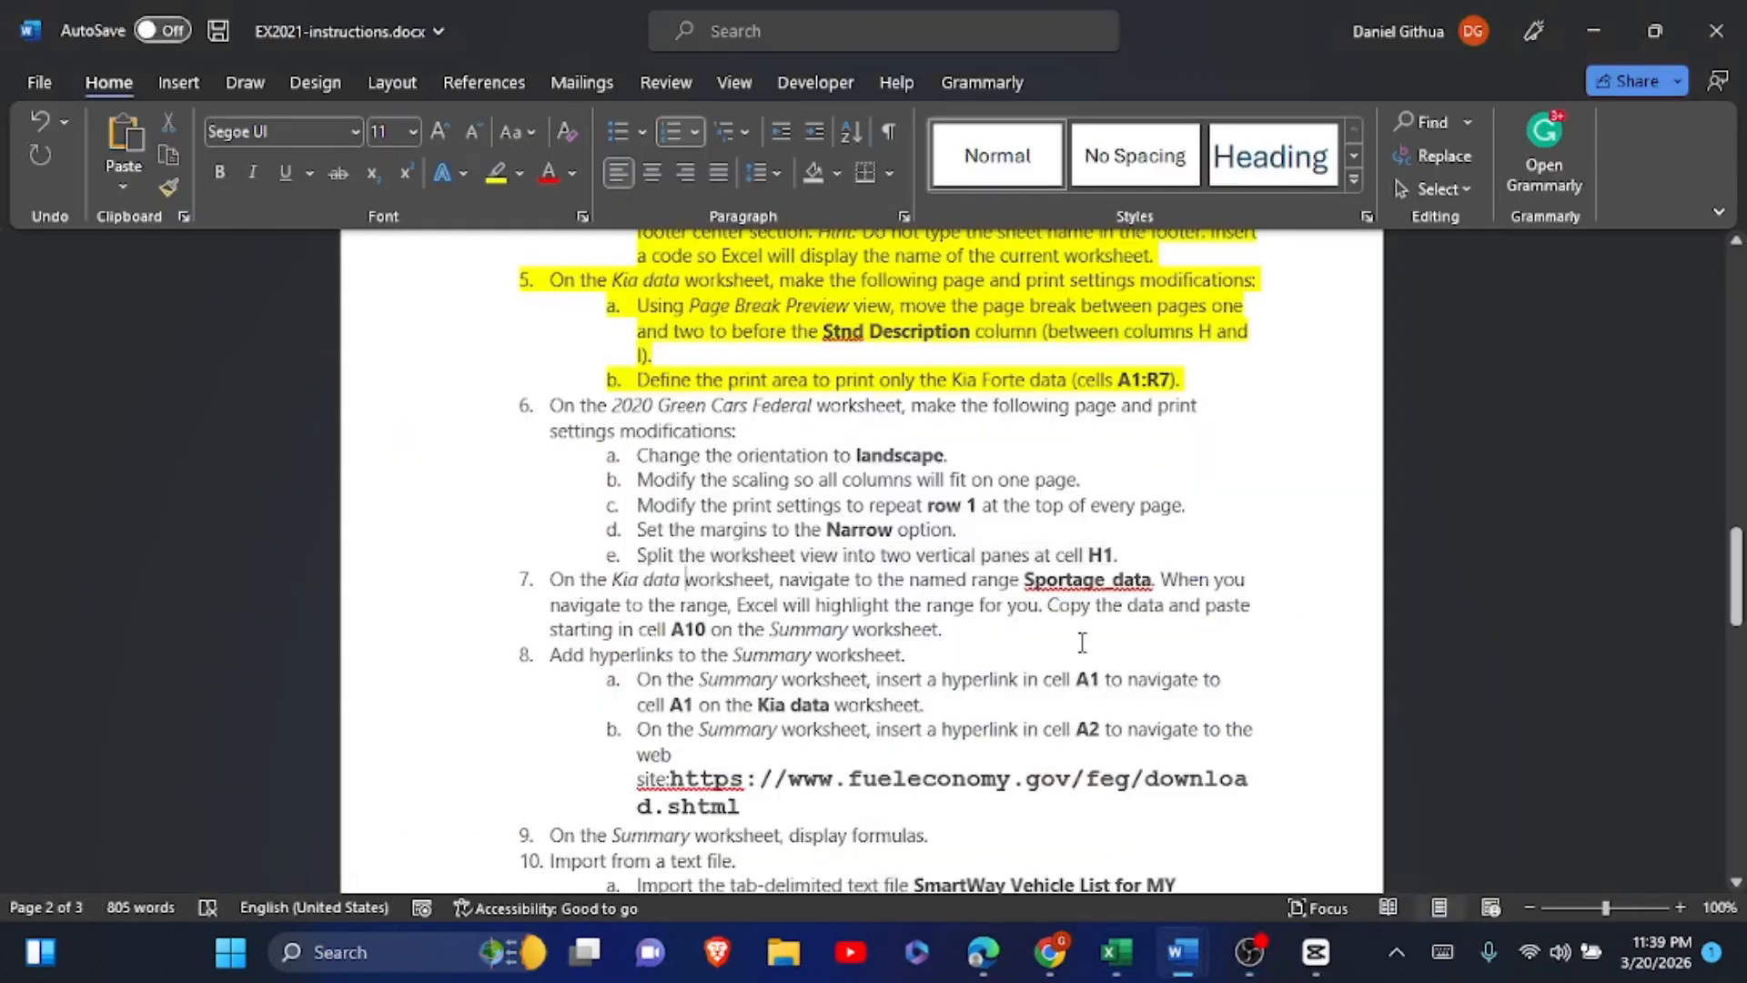
{"action": "mouse_move", "coordinate": [1117, 951]}
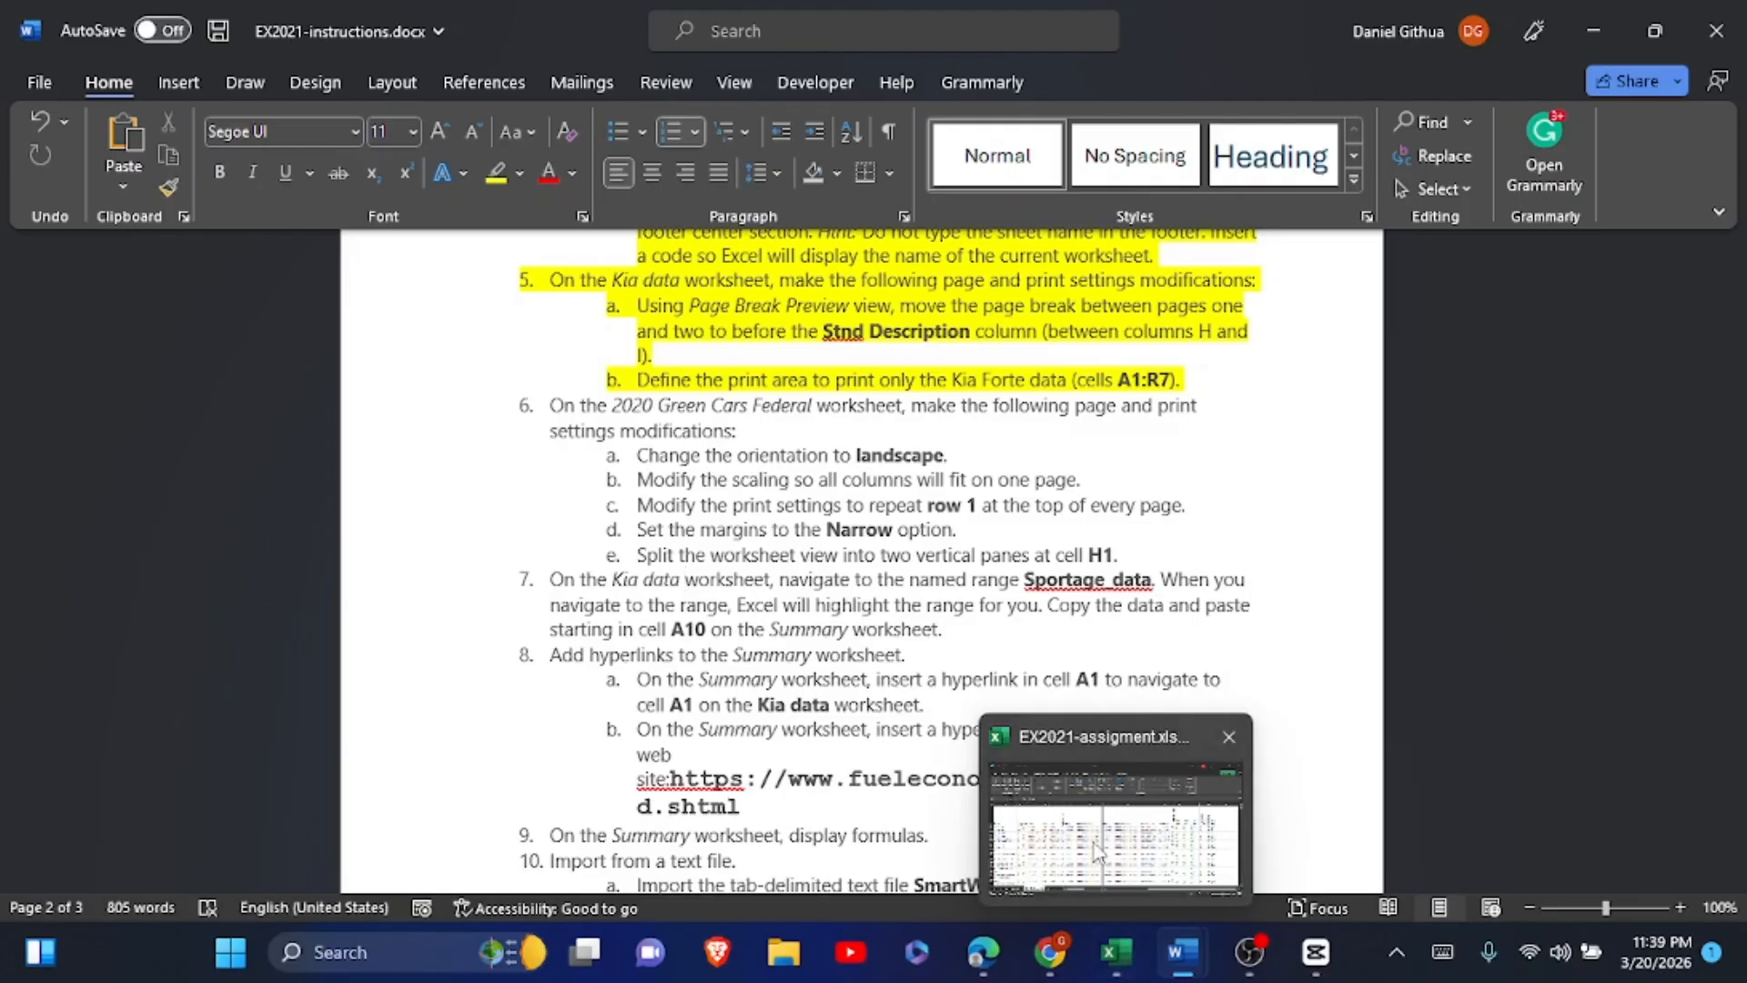
{"action": "left_click", "coordinate": [1119, 855]}
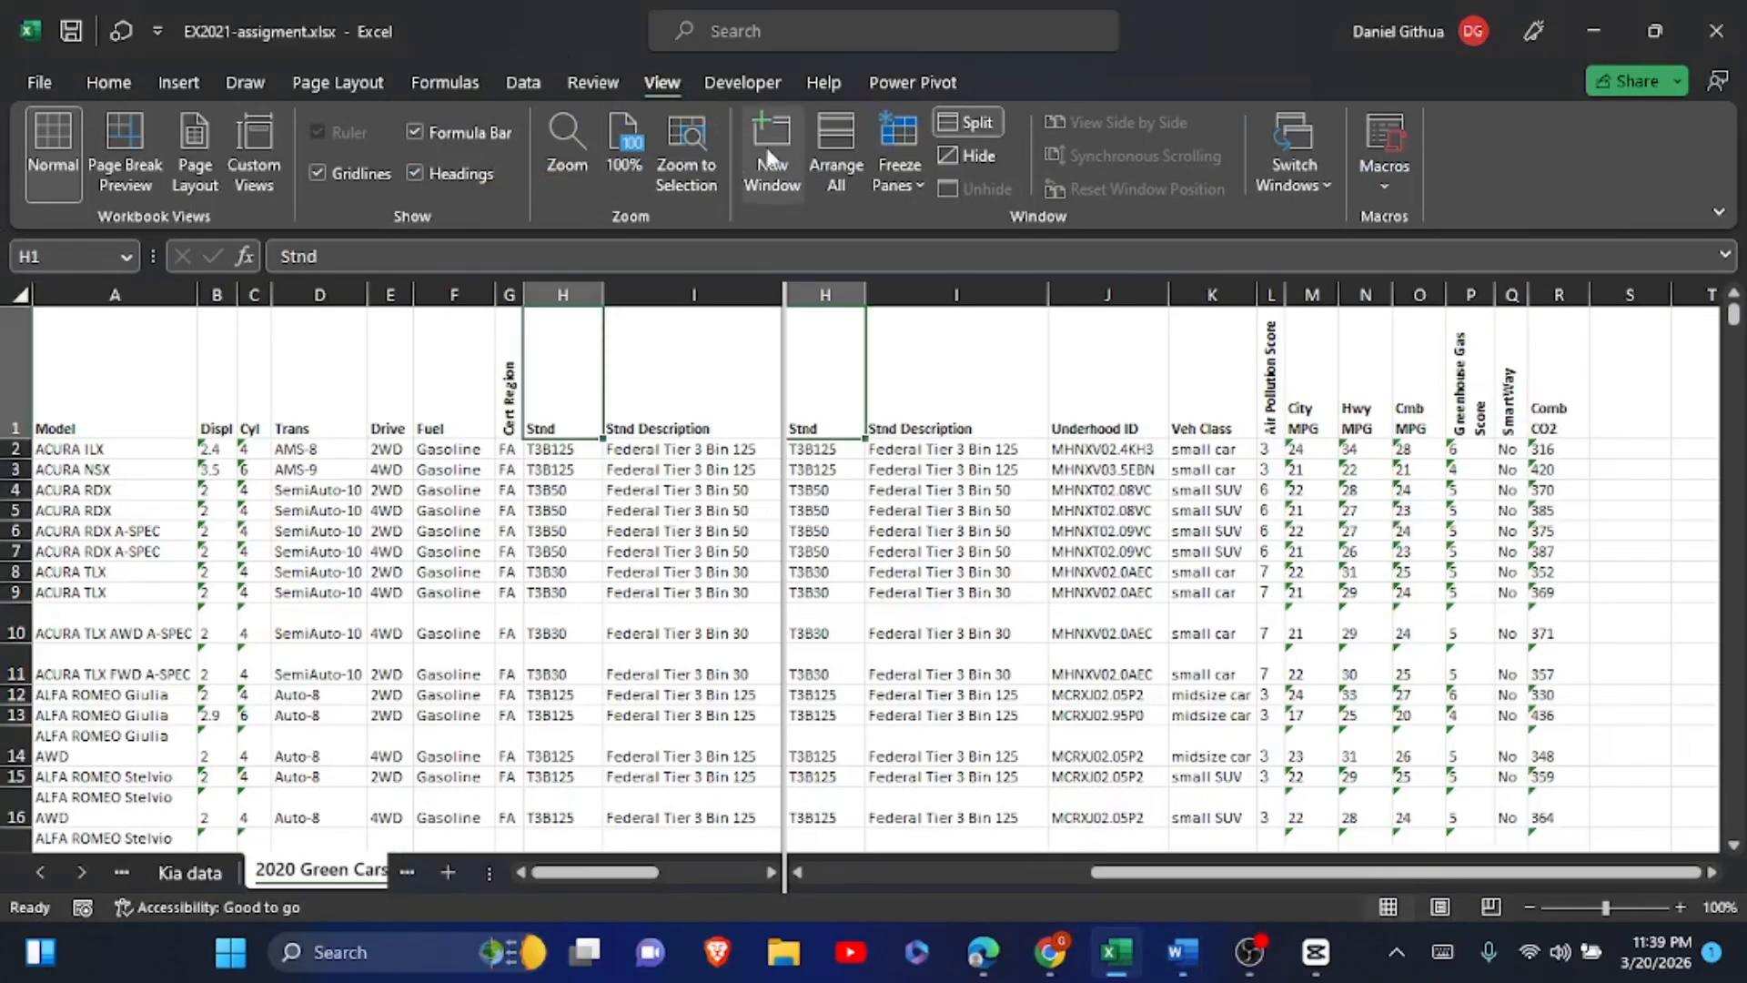
- Remove the existing window split from the 2020 Green Cars Federal worksheet
{"action": "left_click", "coordinate": [127, 80]}
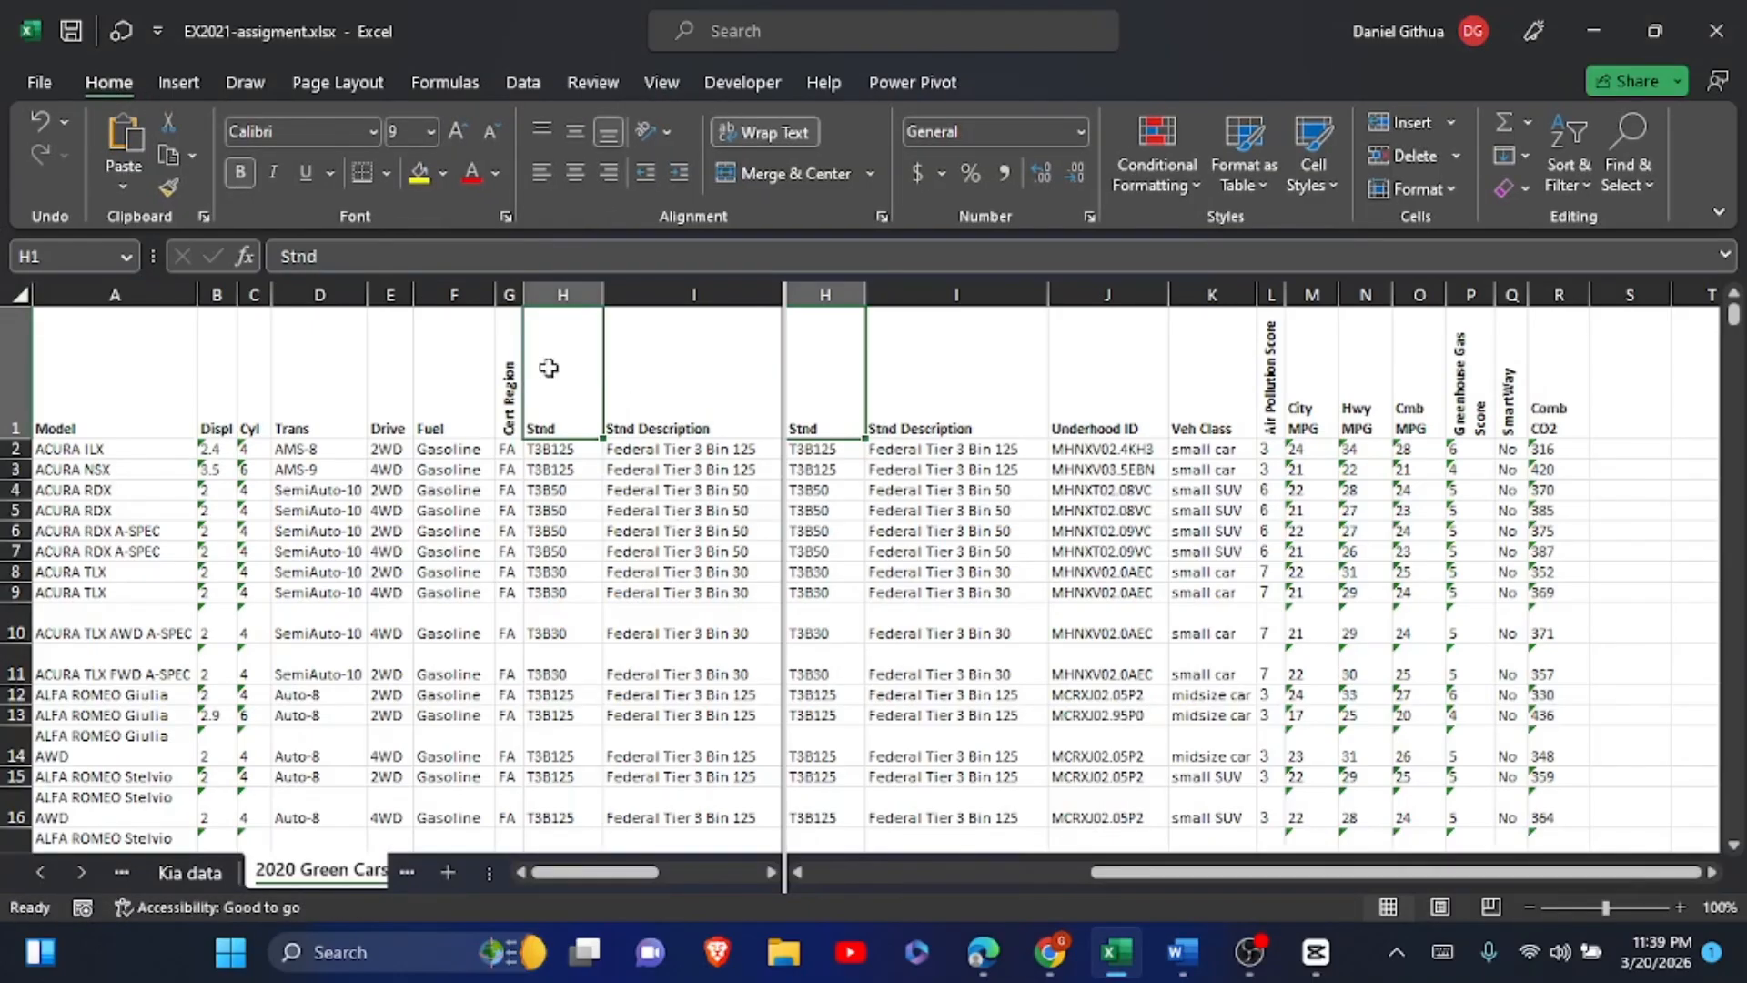
{"action": "left_click", "coordinate": [648, 82]}
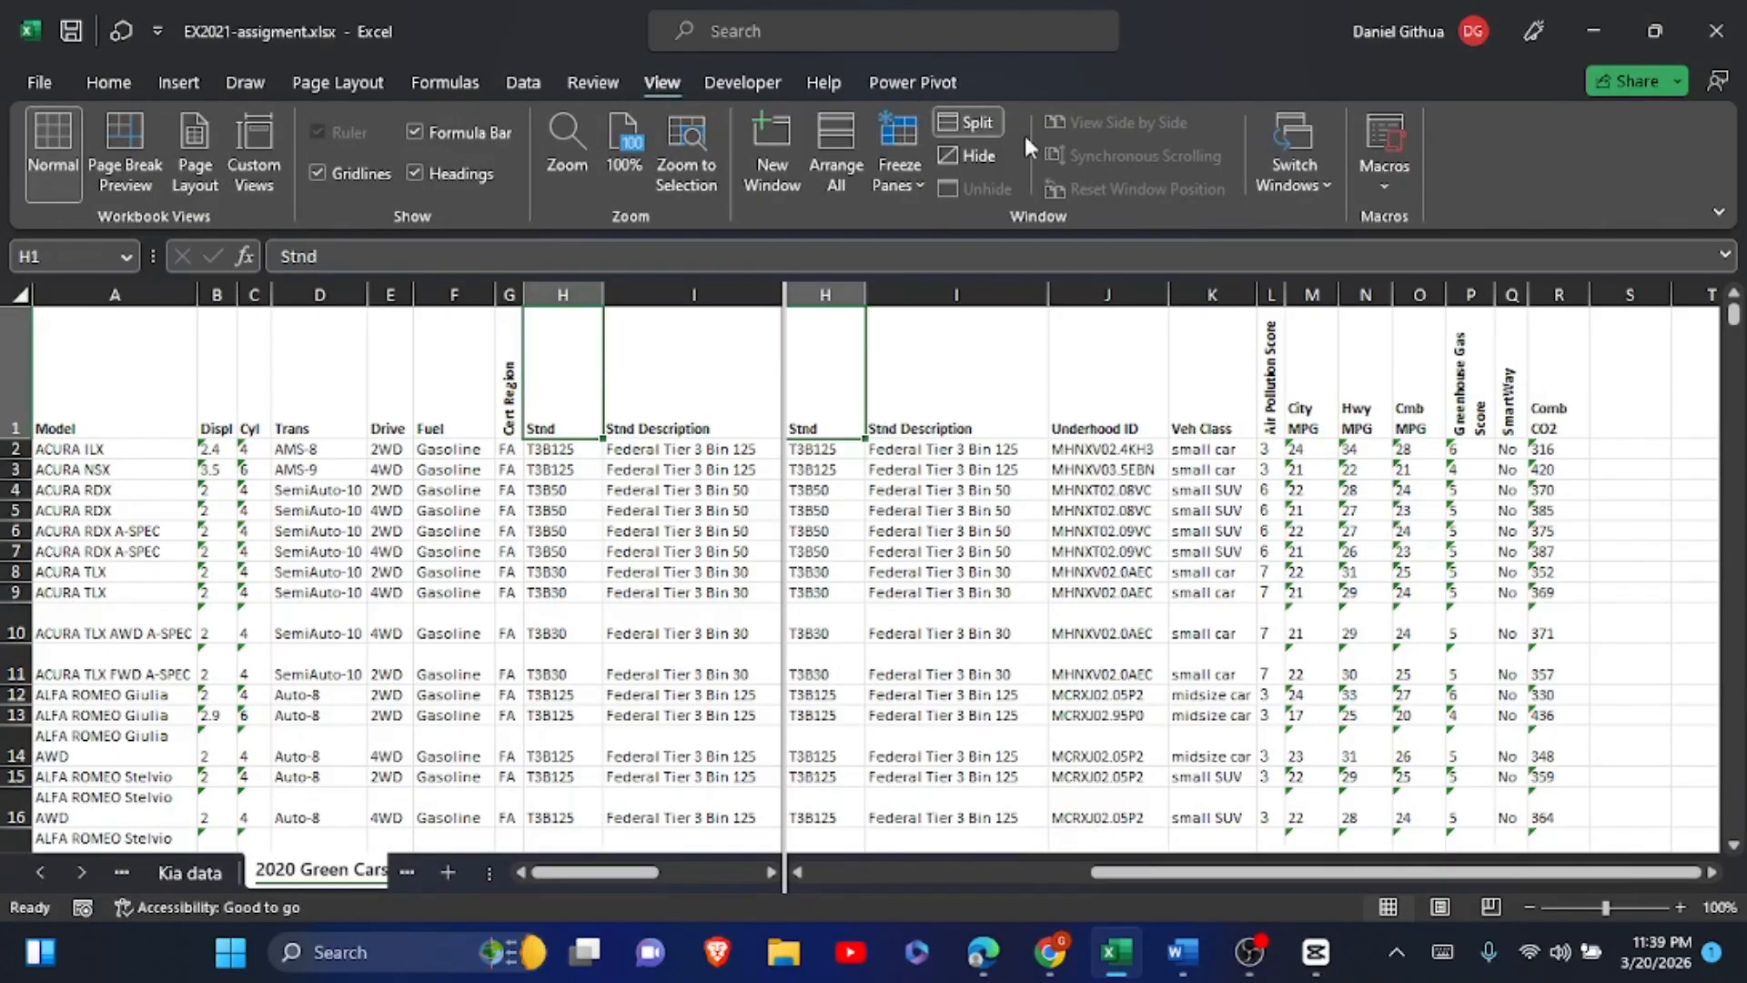
{"action": "left_click", "coordinate": [968, 120]}
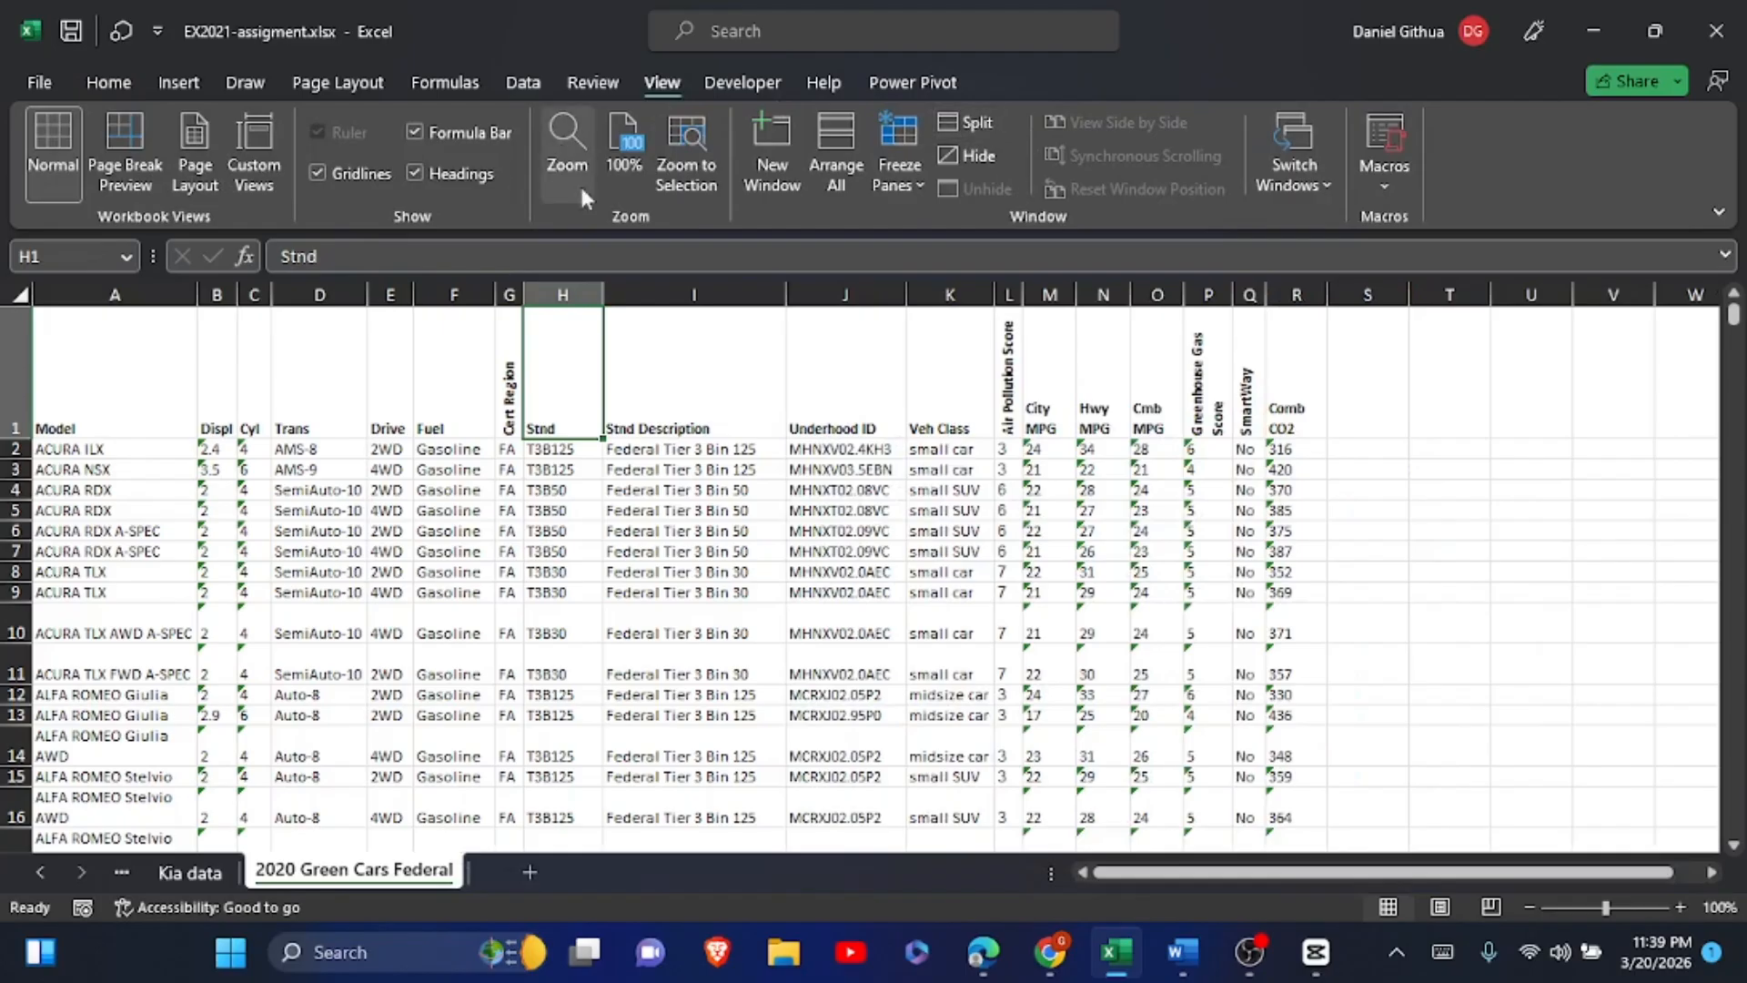
- Split the 2020 Green Cars Federal worksheet into two vertical panes at cell H1
{"action": "left_click", "coordinate": [719, 435]}
{"action": "left_click", "coordinate": [560, 369]}
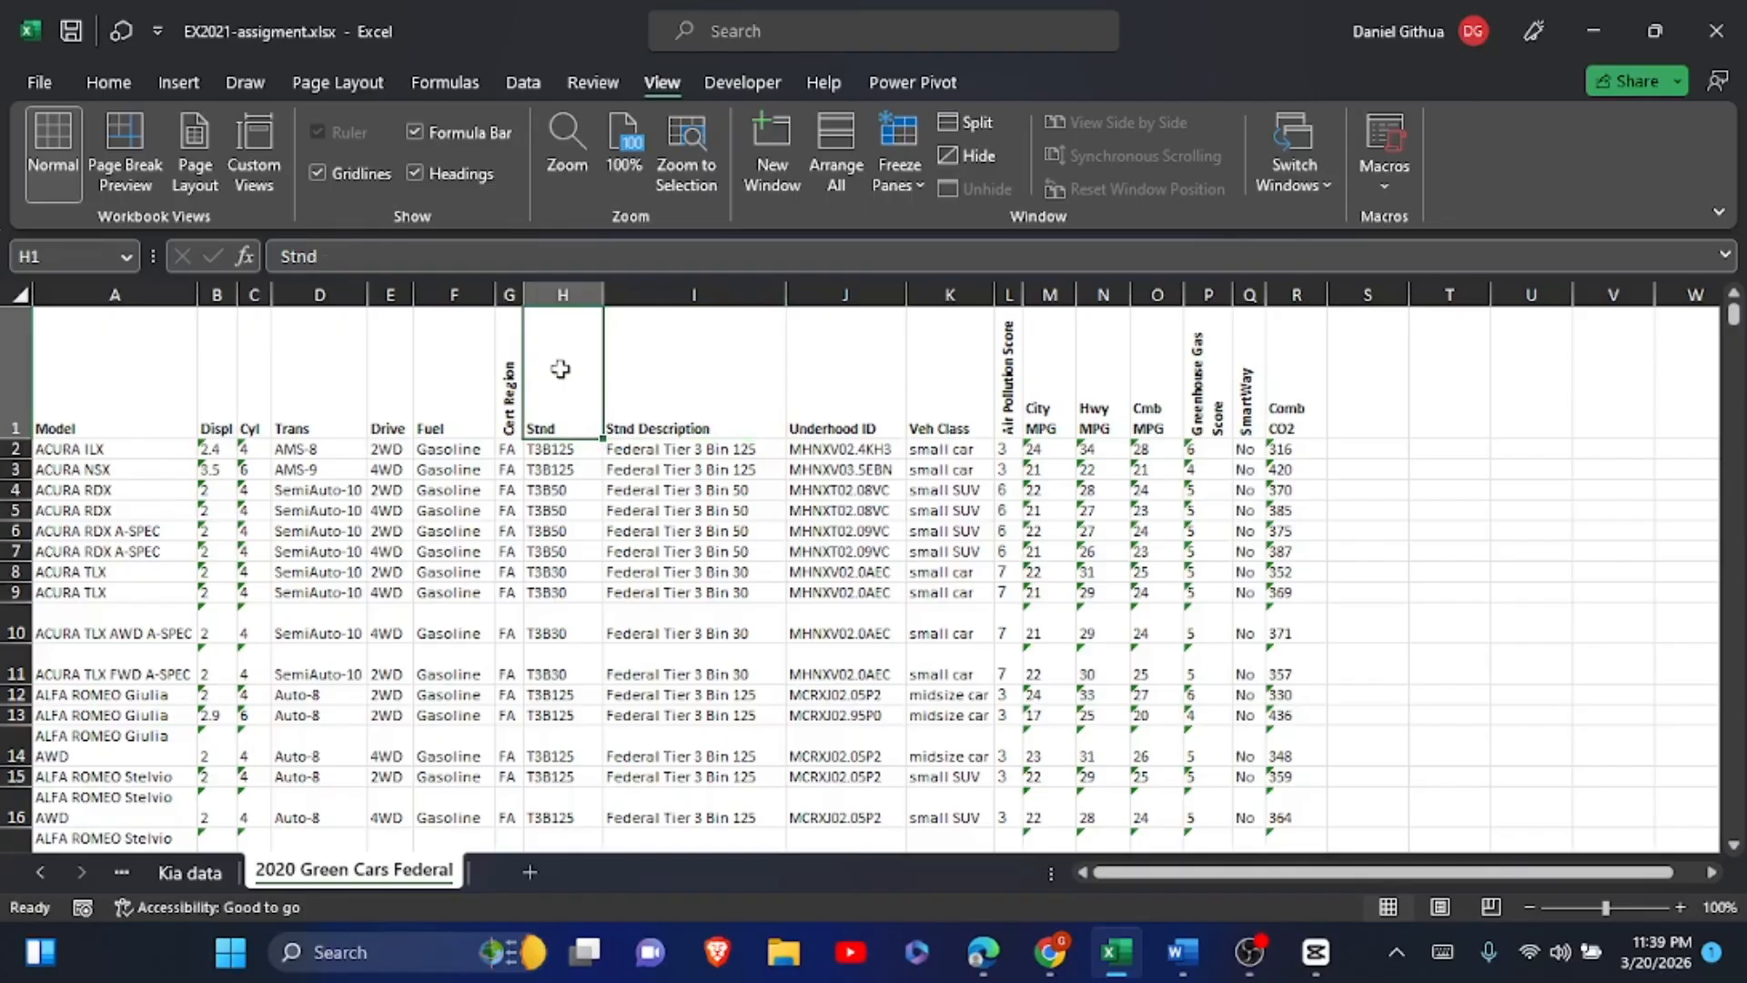
{"action": "left_click", "coordinate": [110, 84]}
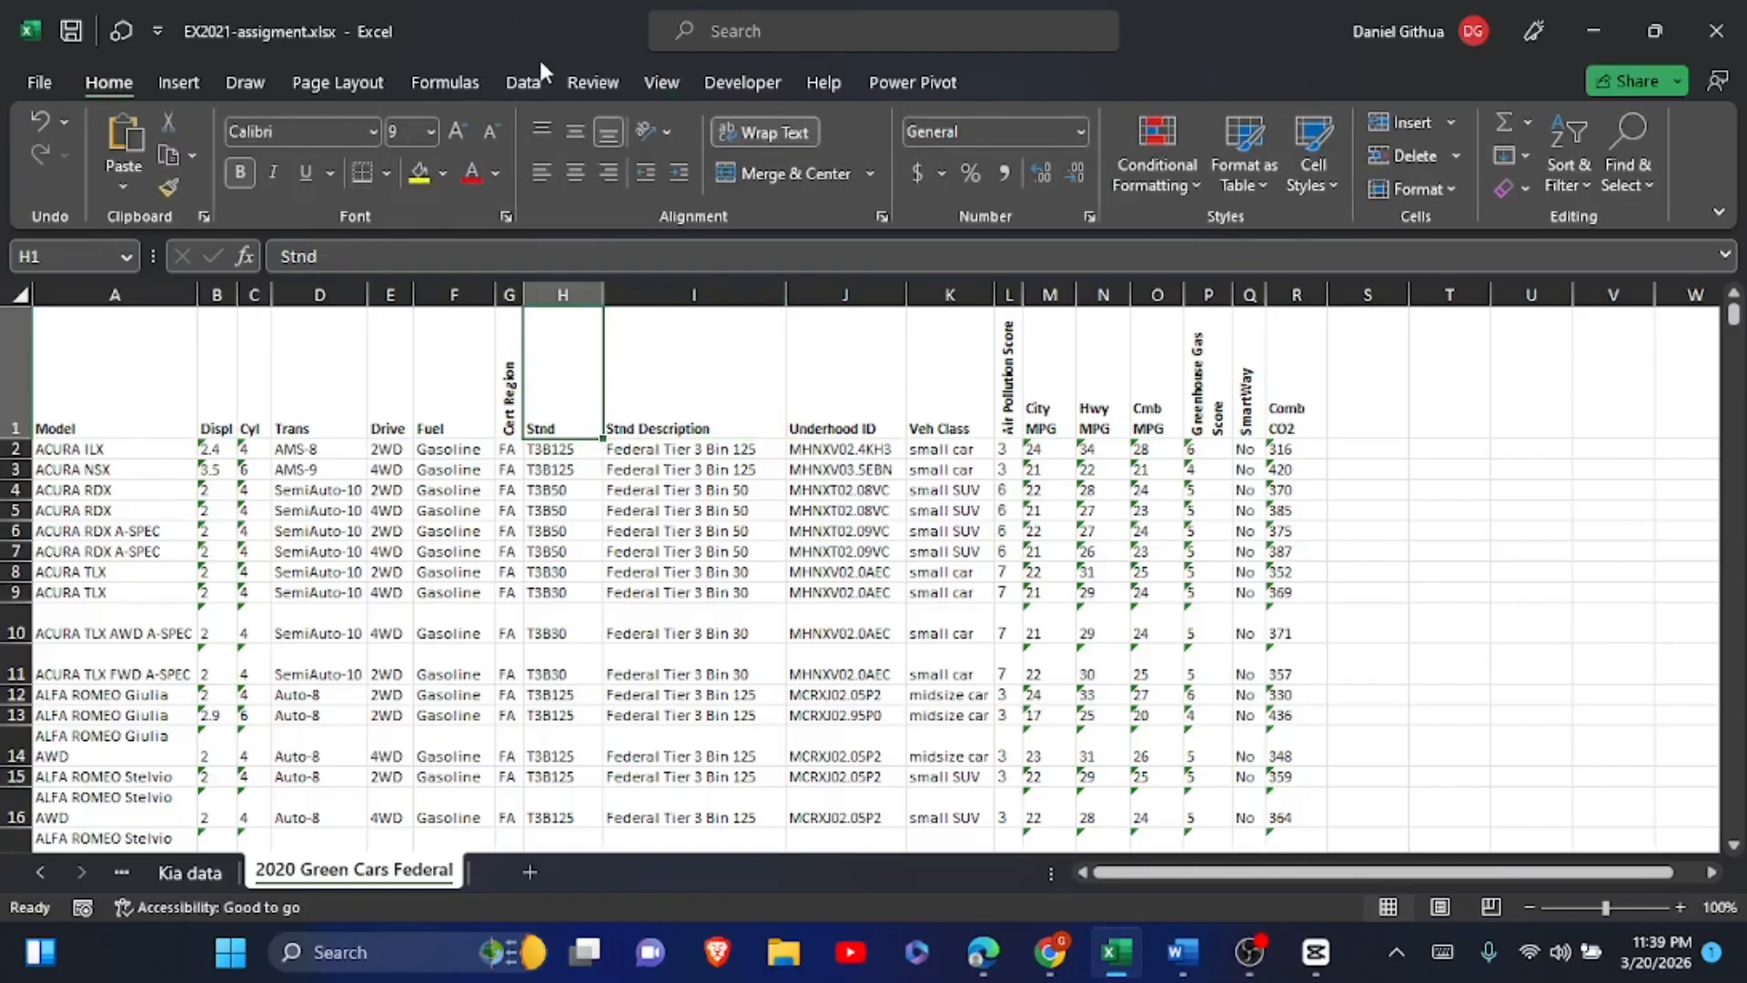
{"action": "left_click", "coordinate": [662, 81]}
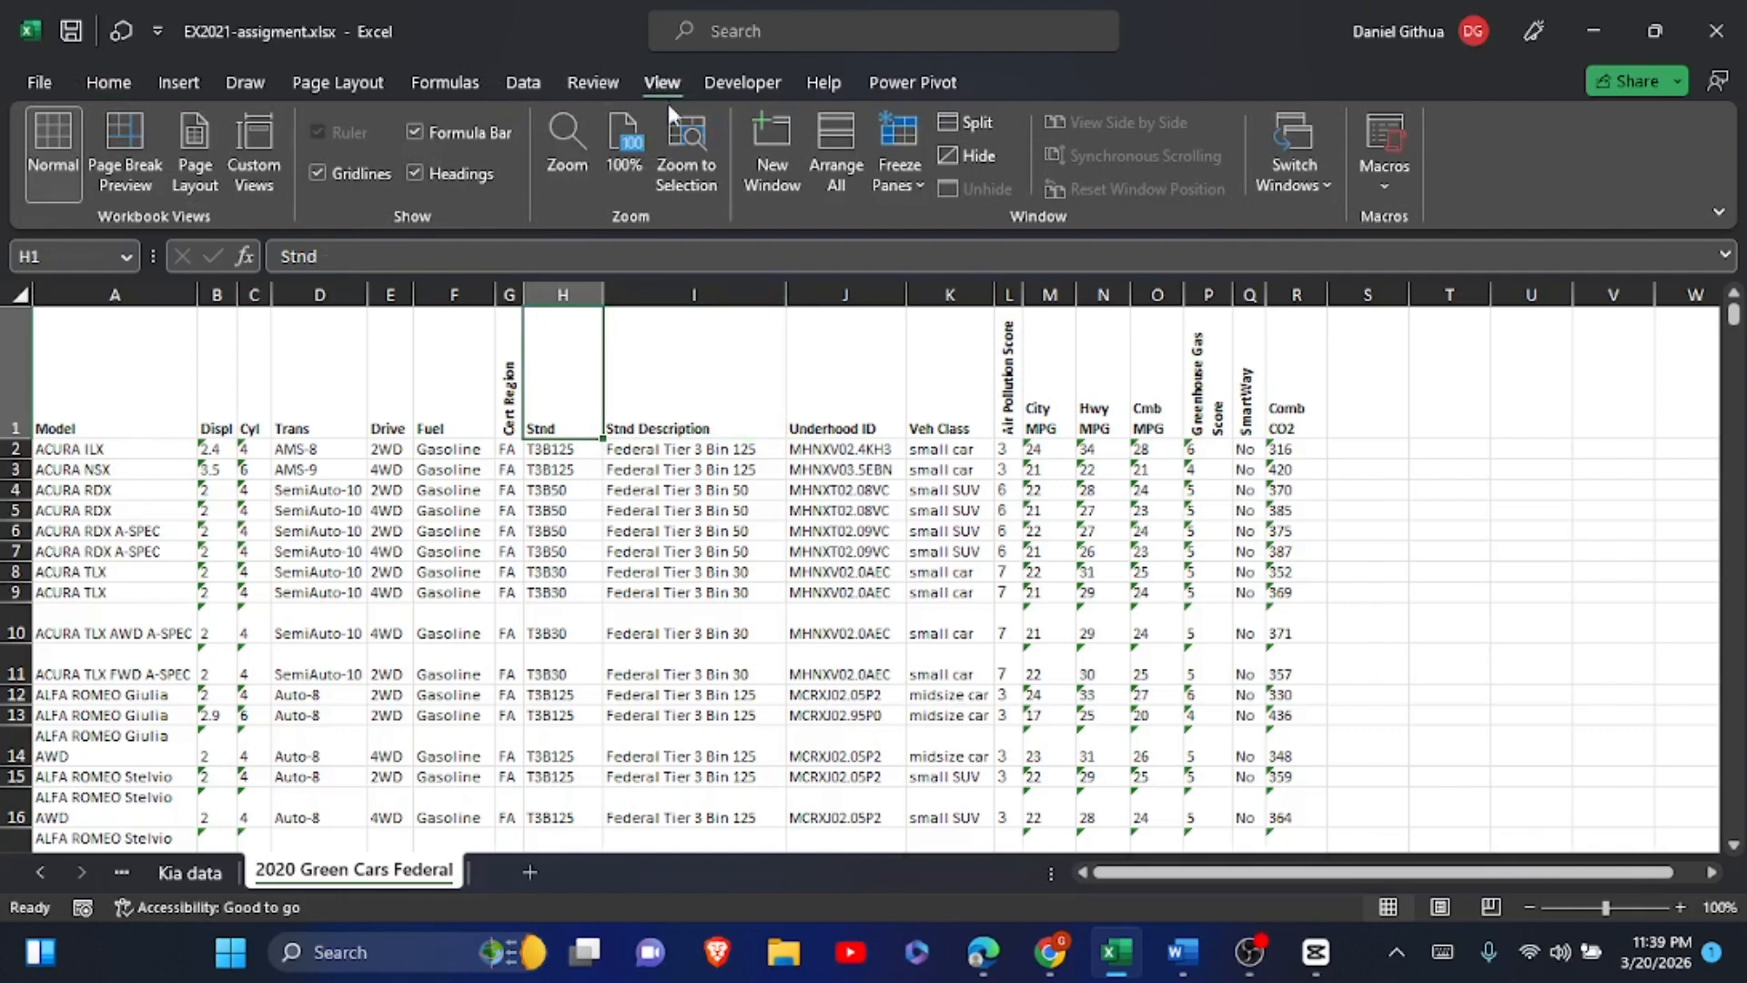
{"action": "left_click", "coordinate": [974, 124]}
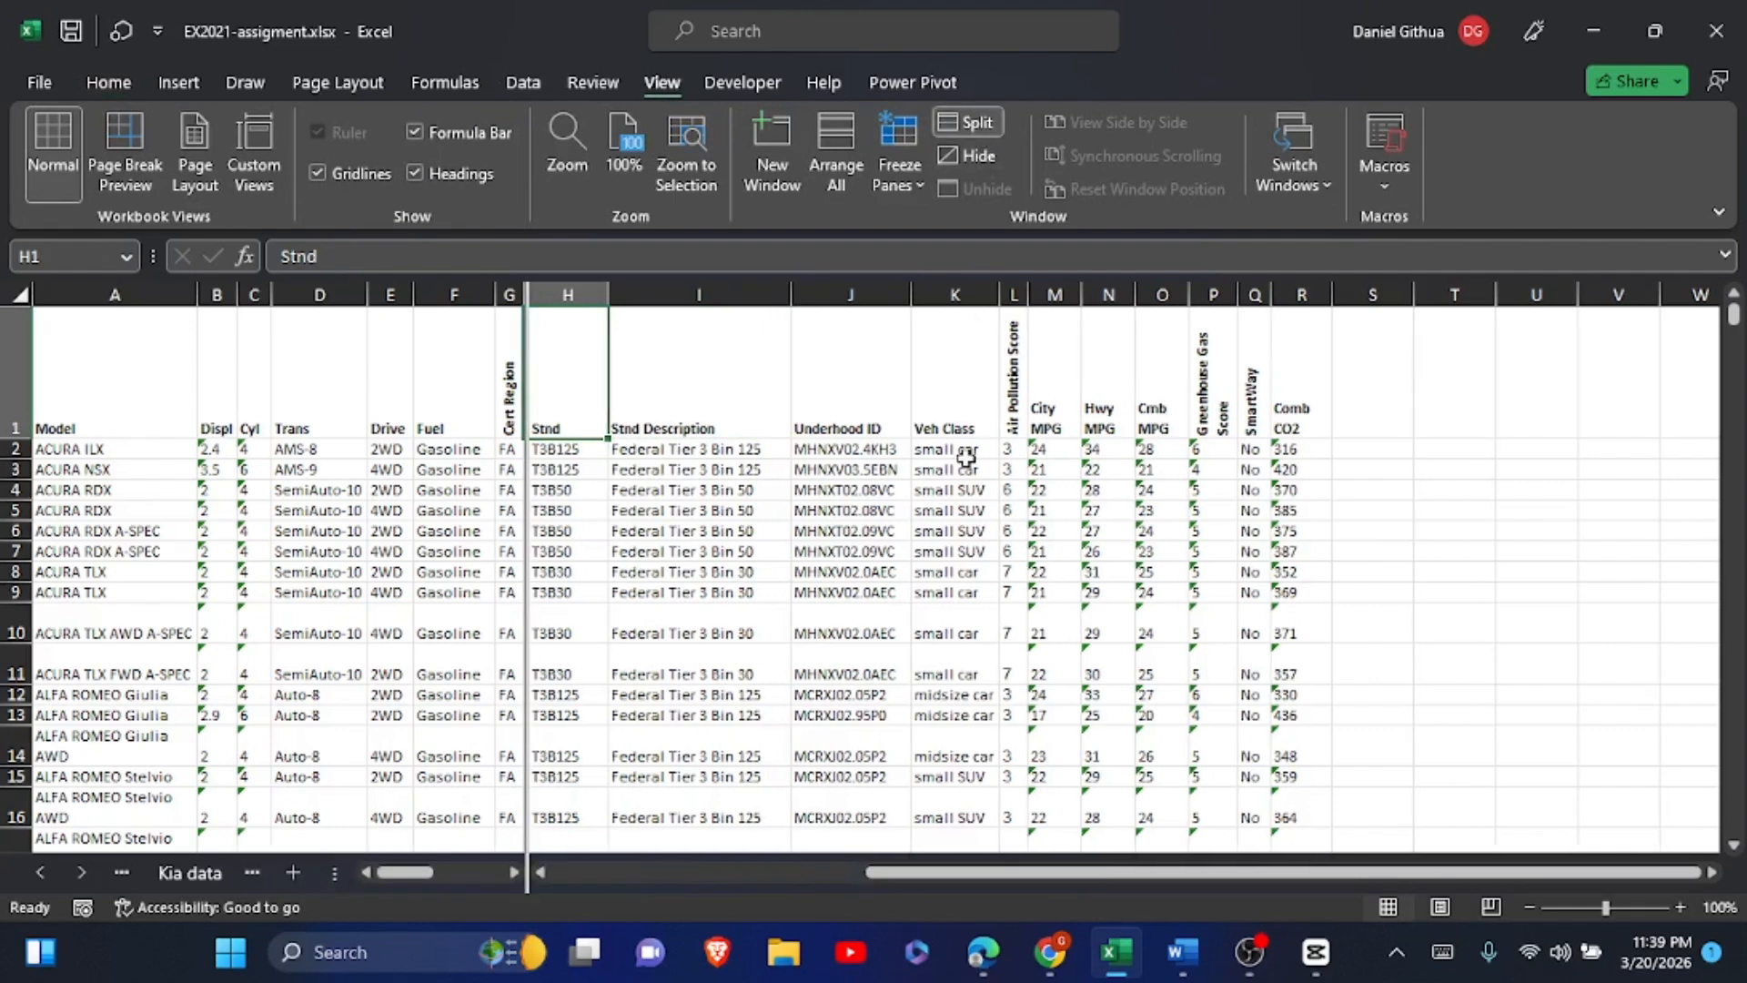
{"action": "left_click", "coordinate": [695, 496]}
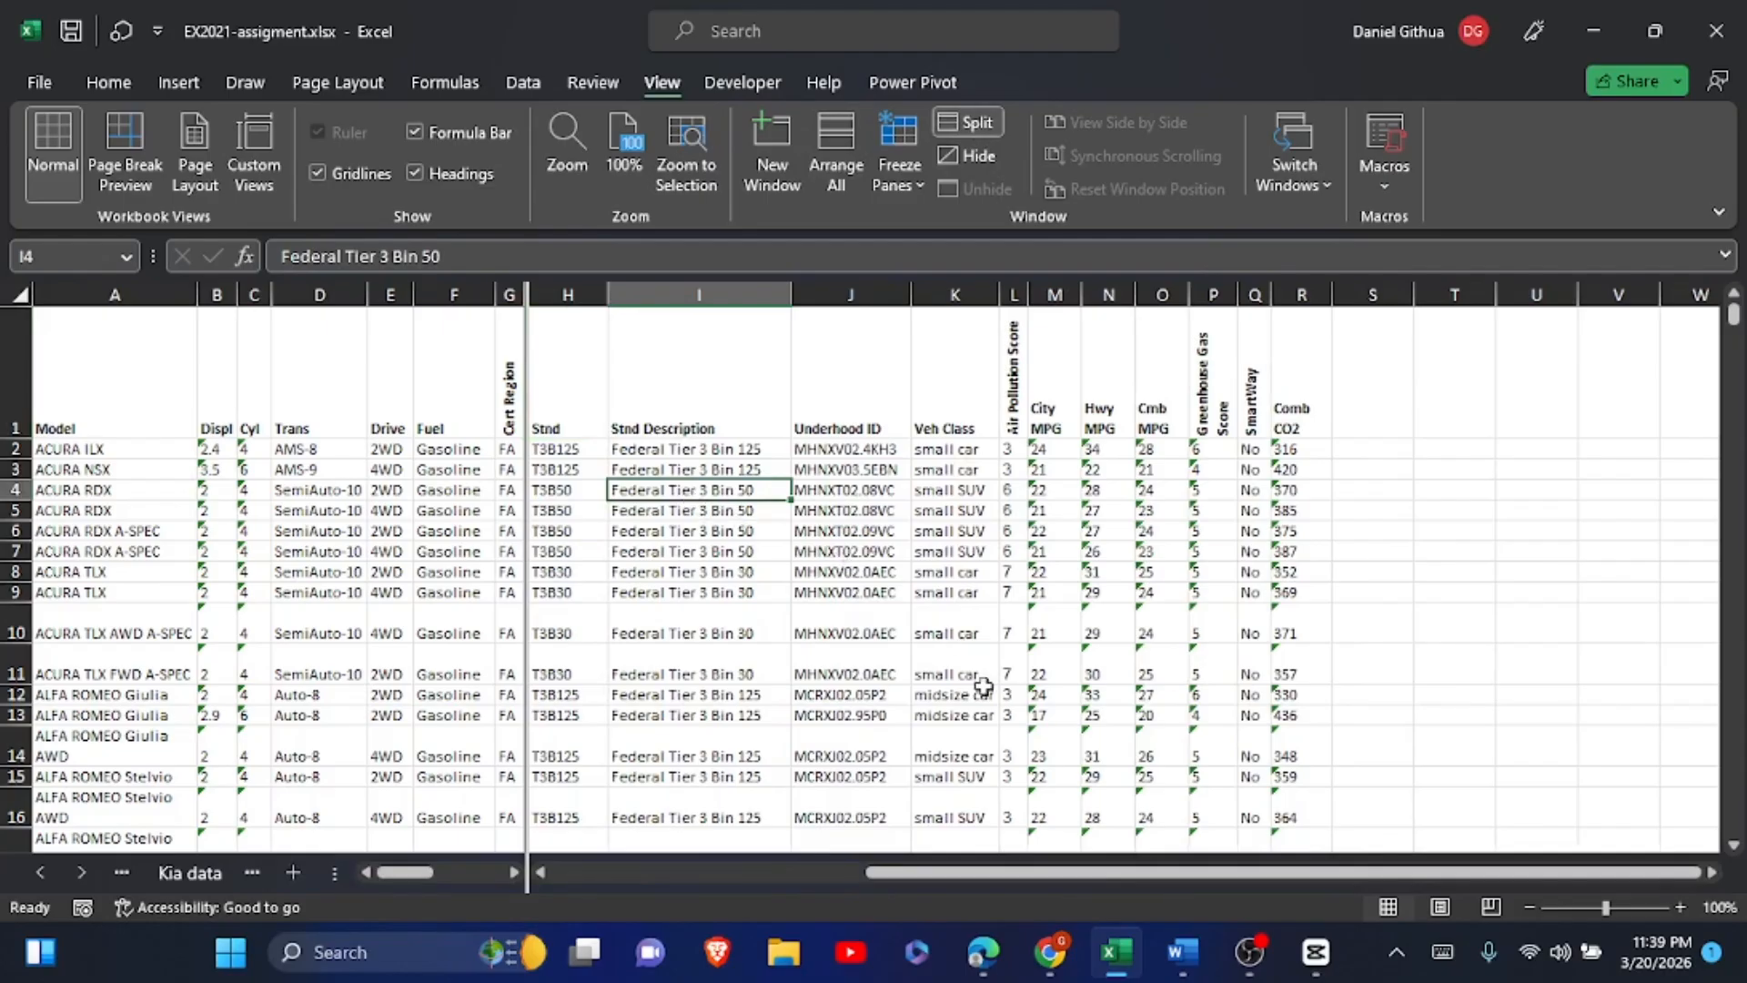
- Switch to the Word instructions and highlight all of step 6, including items a to e, in yellow
{"action": "mouse_move", "coordinate": [1169, 935]}
{"action": "left_click", "coordinate": [1125, 858]}
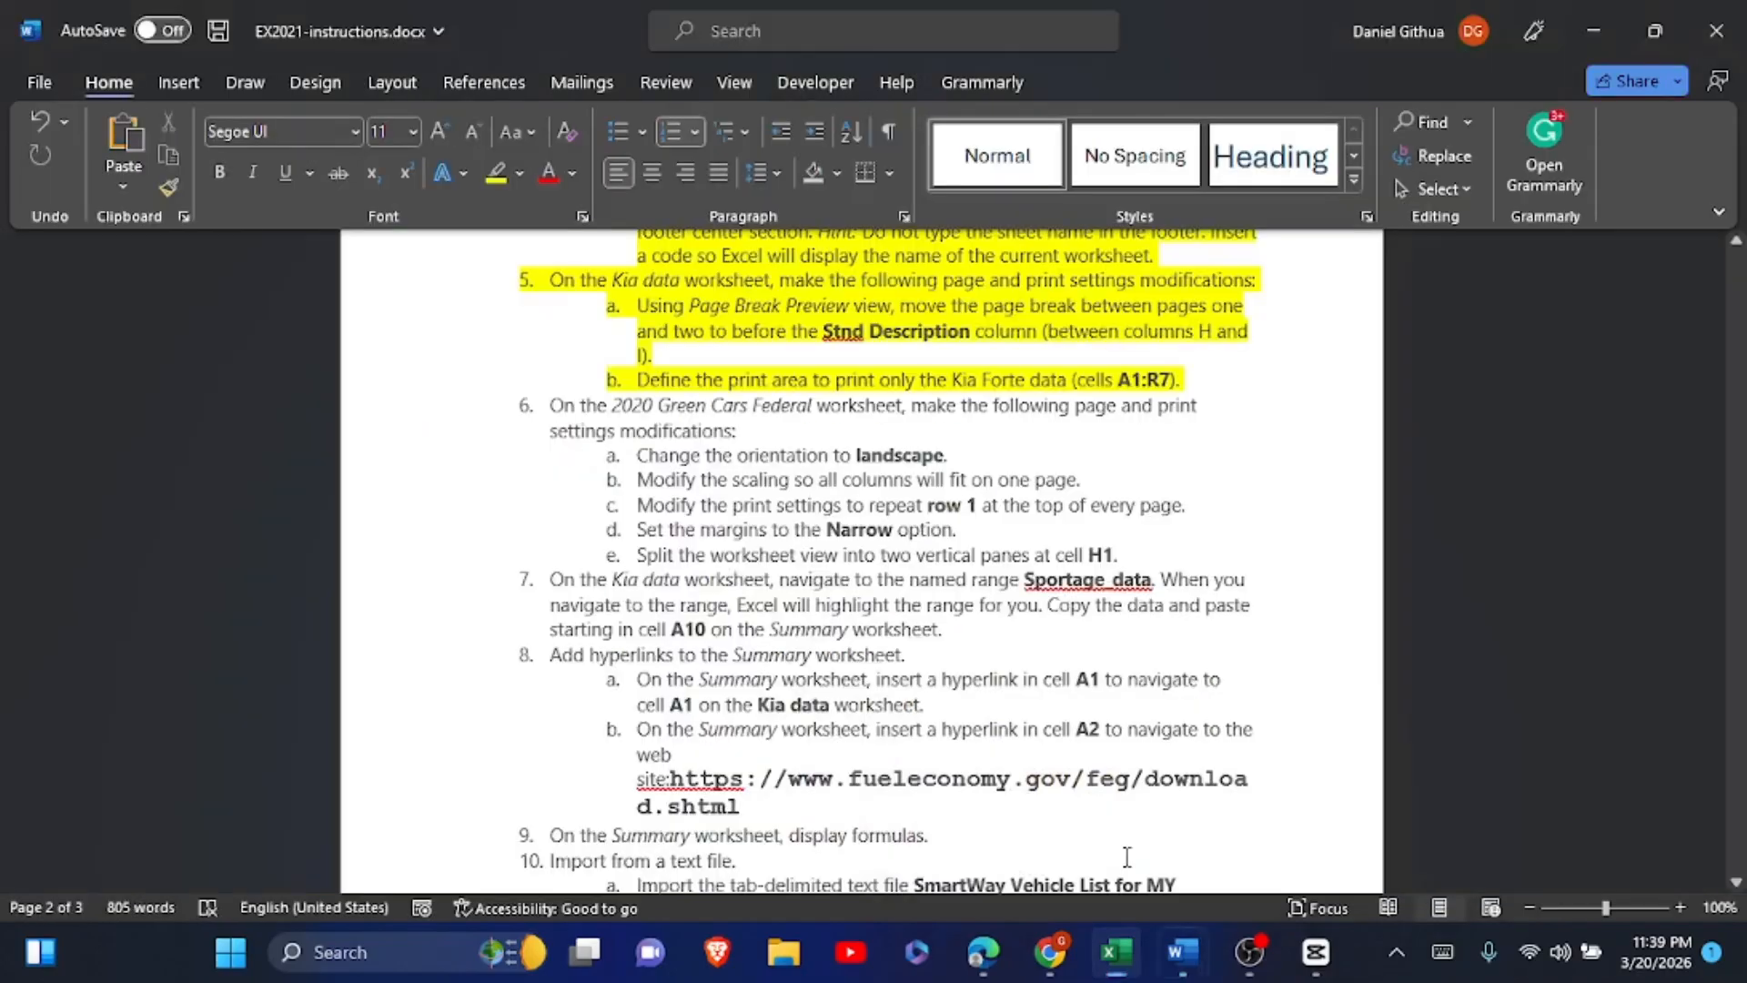
{"action": "left_click_drag", "start_coordinate": [551, 406], "coordinate": [1157, 544]}
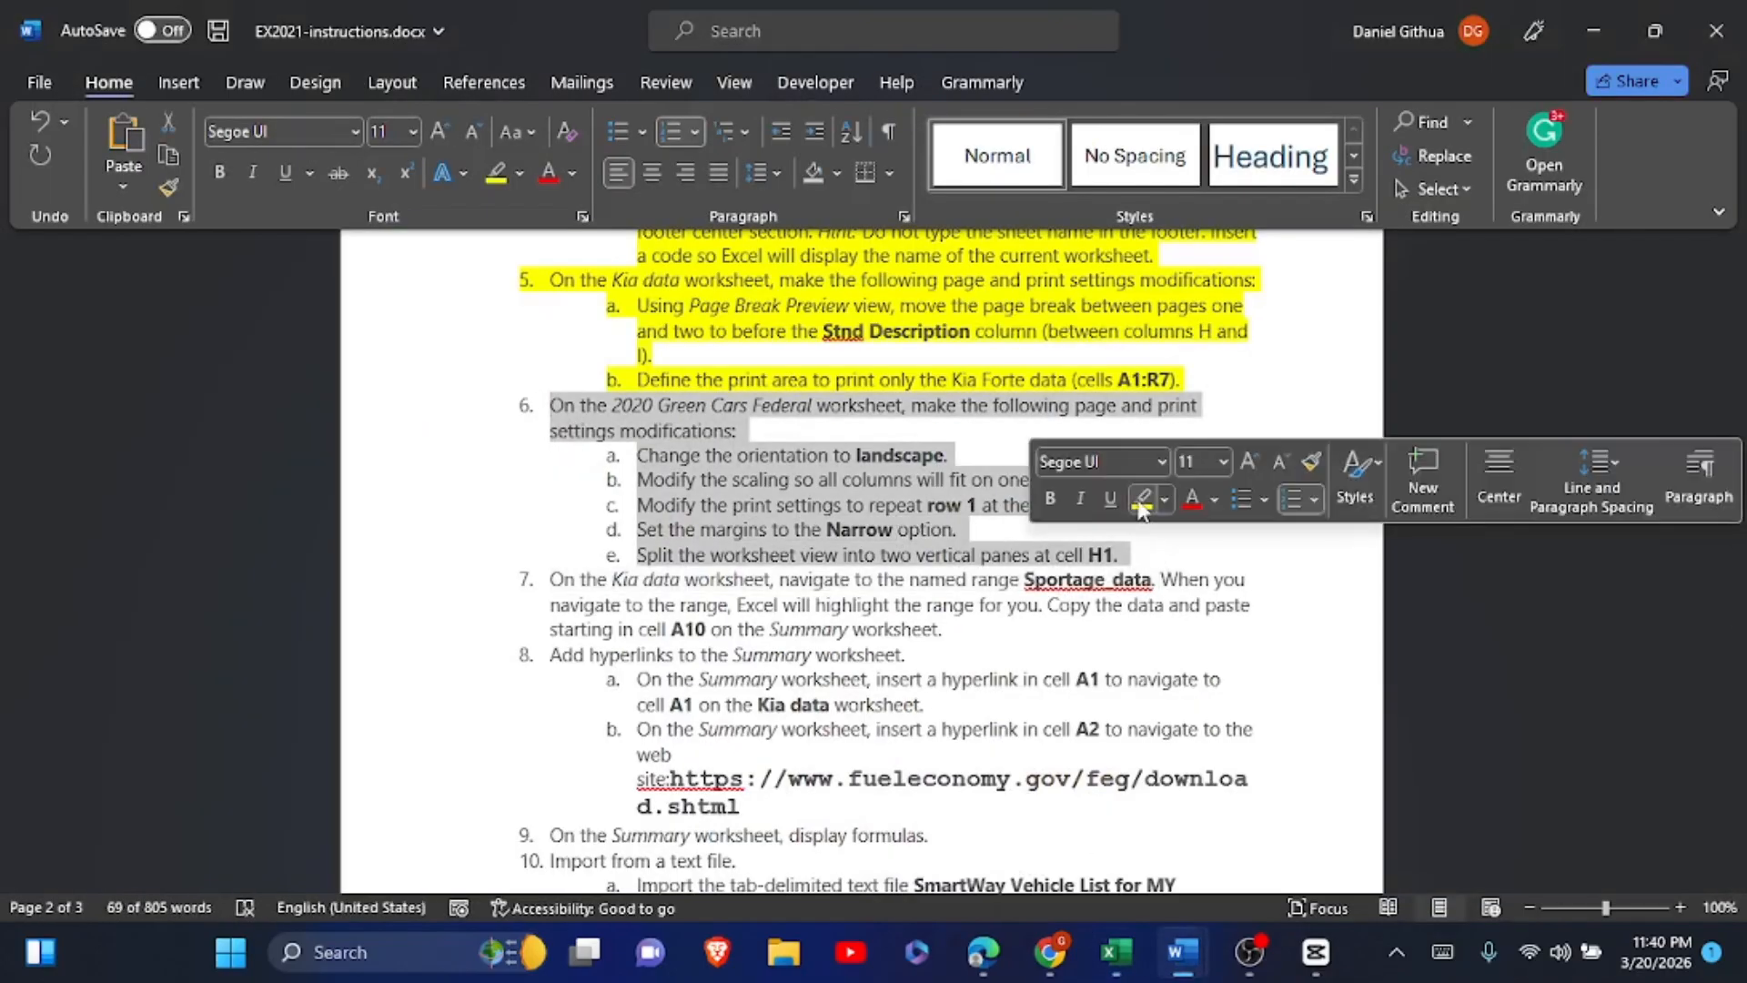
{"action": "left_click", "coordinate": [1142, 498]}
{"action": "left_click", "coordinate": [1013, 579]}
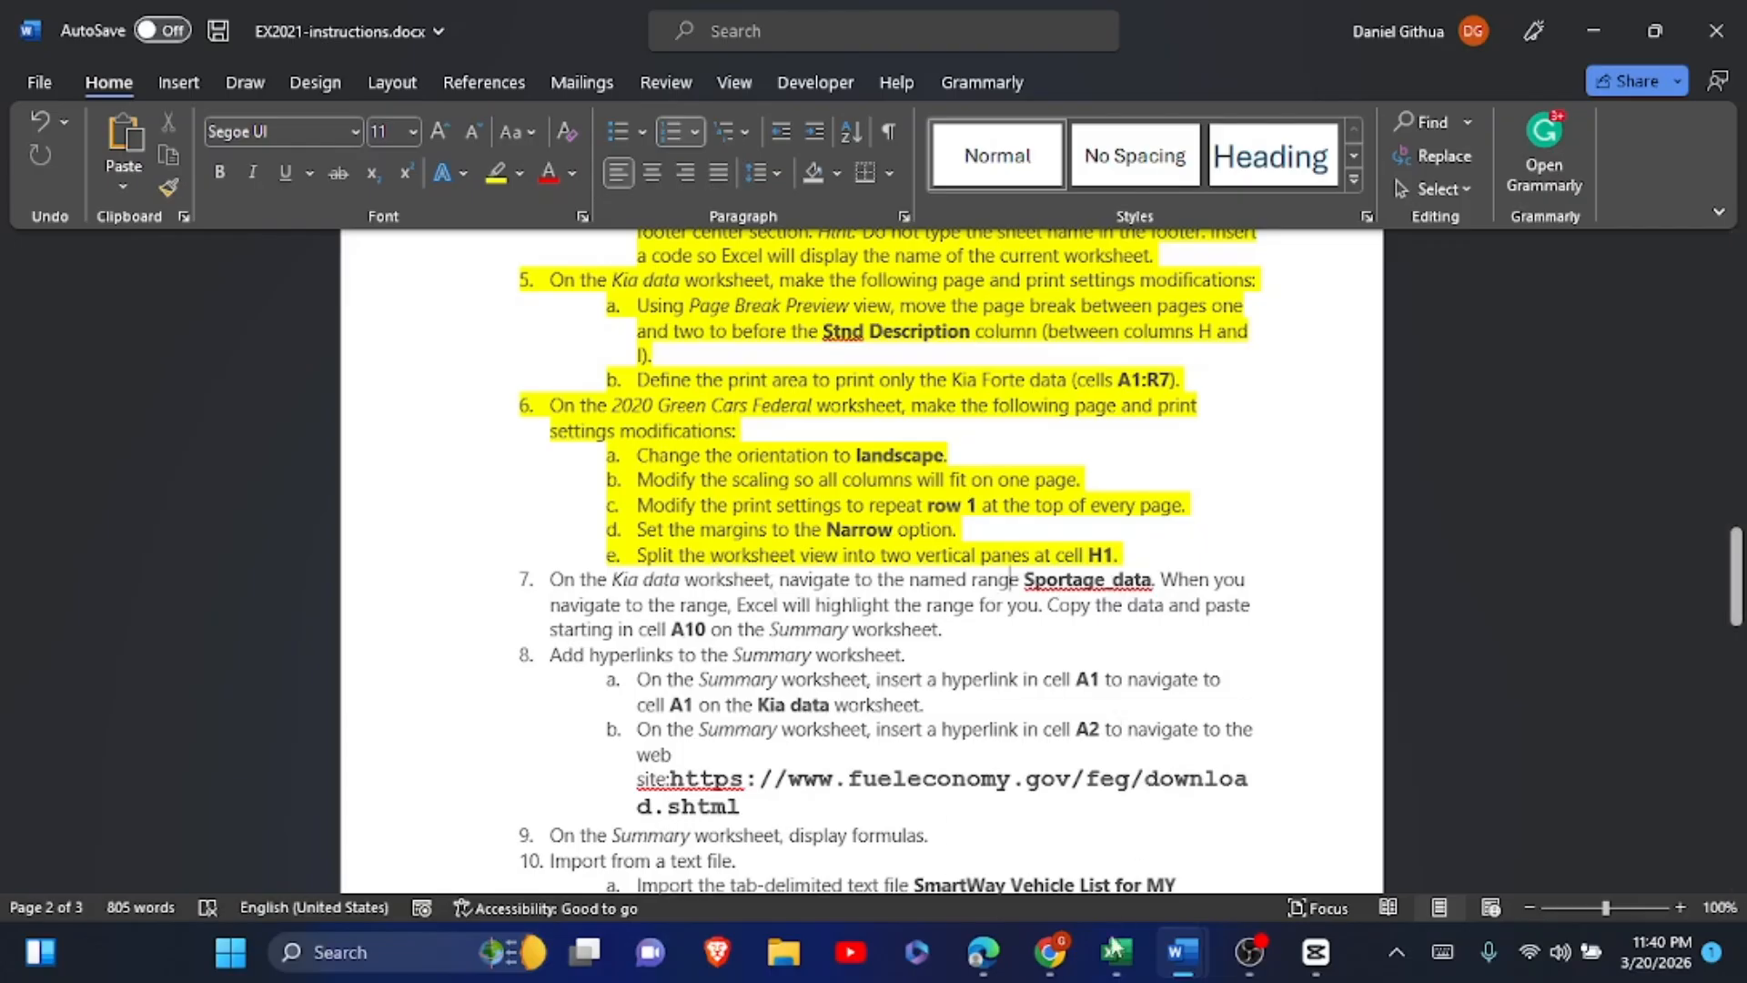
- Switch back to Excel and show the Kia data worksheet in Normal view
{"action": "left_click", "coordinate": [1099, 878]}
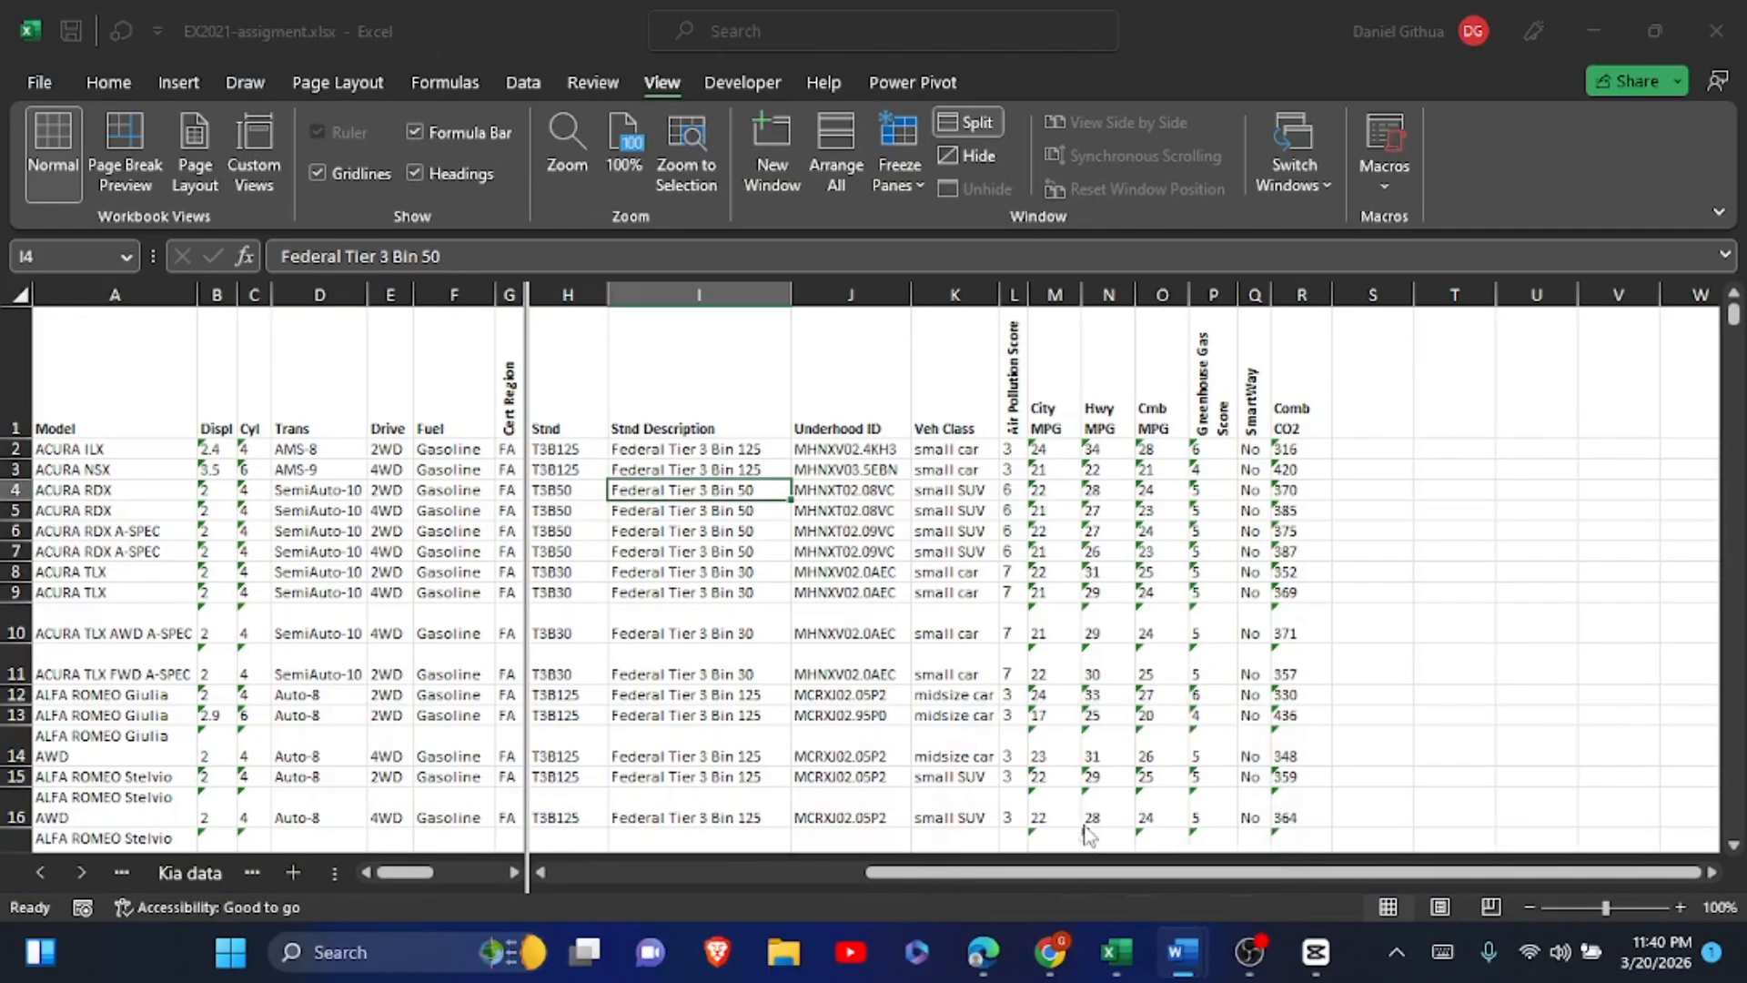
{"action": "left_click", "coordinate": [191, 872]}
{"action": "left_click", "coordinate": [438, 539]}
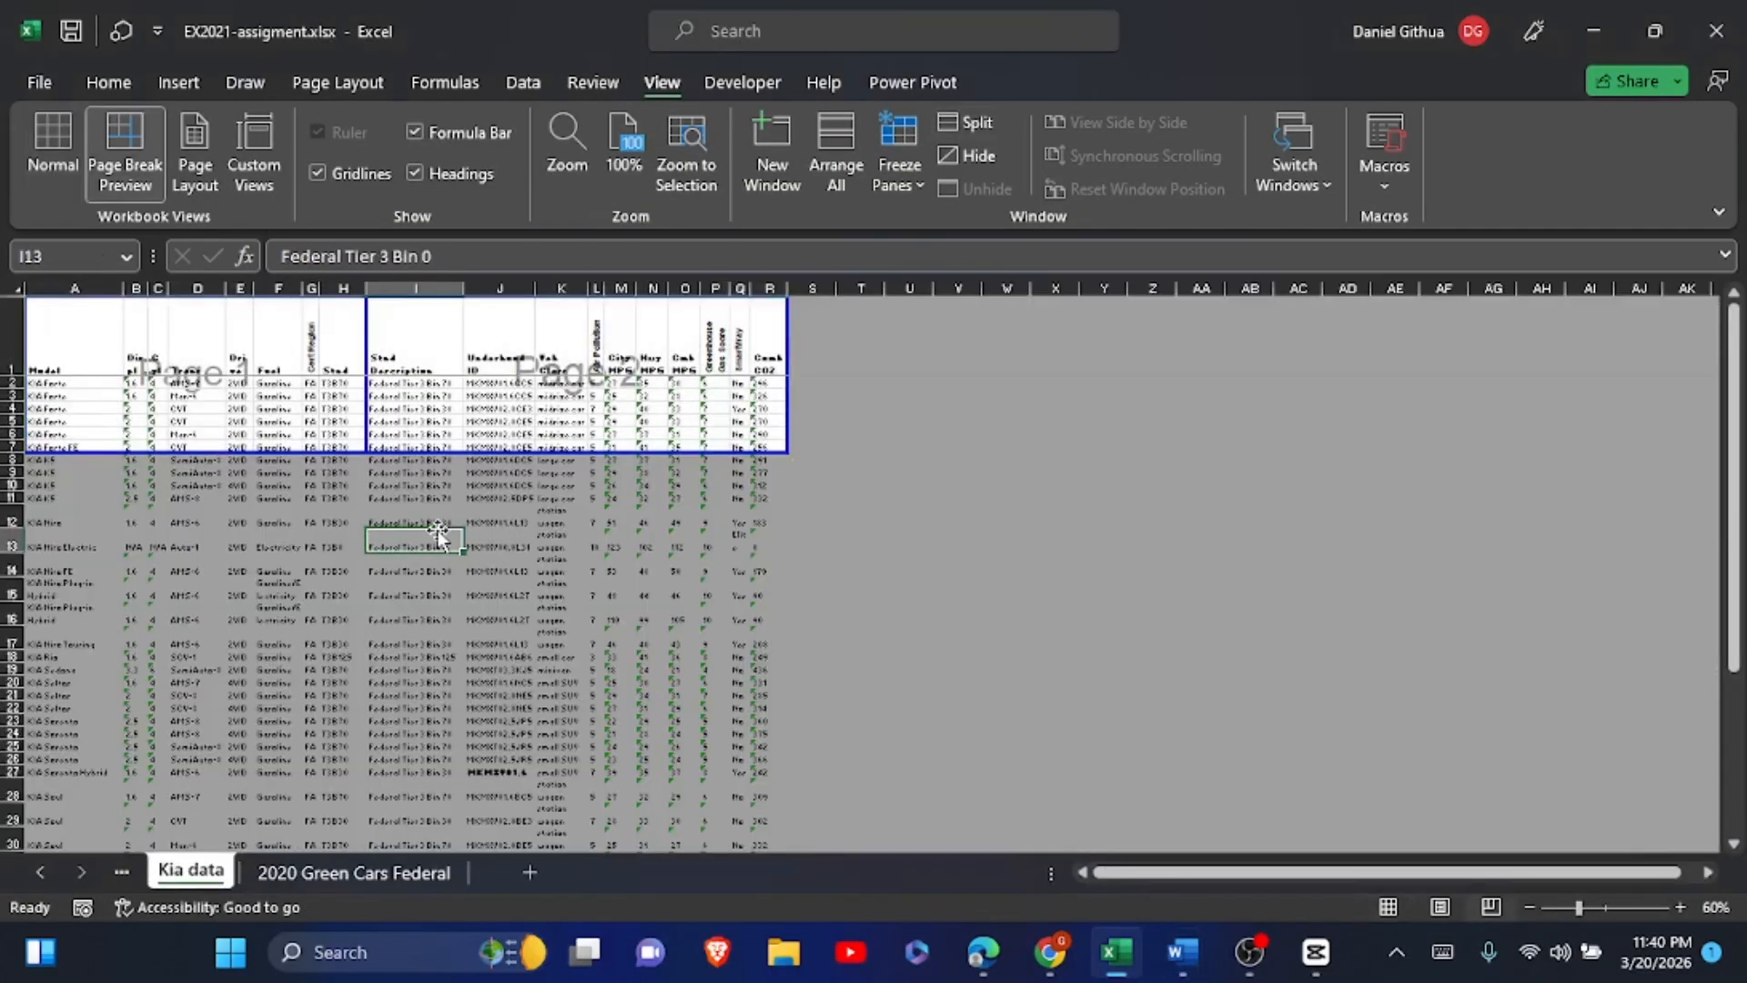
{"action": "left_click", "coordinate": [47, 132]}
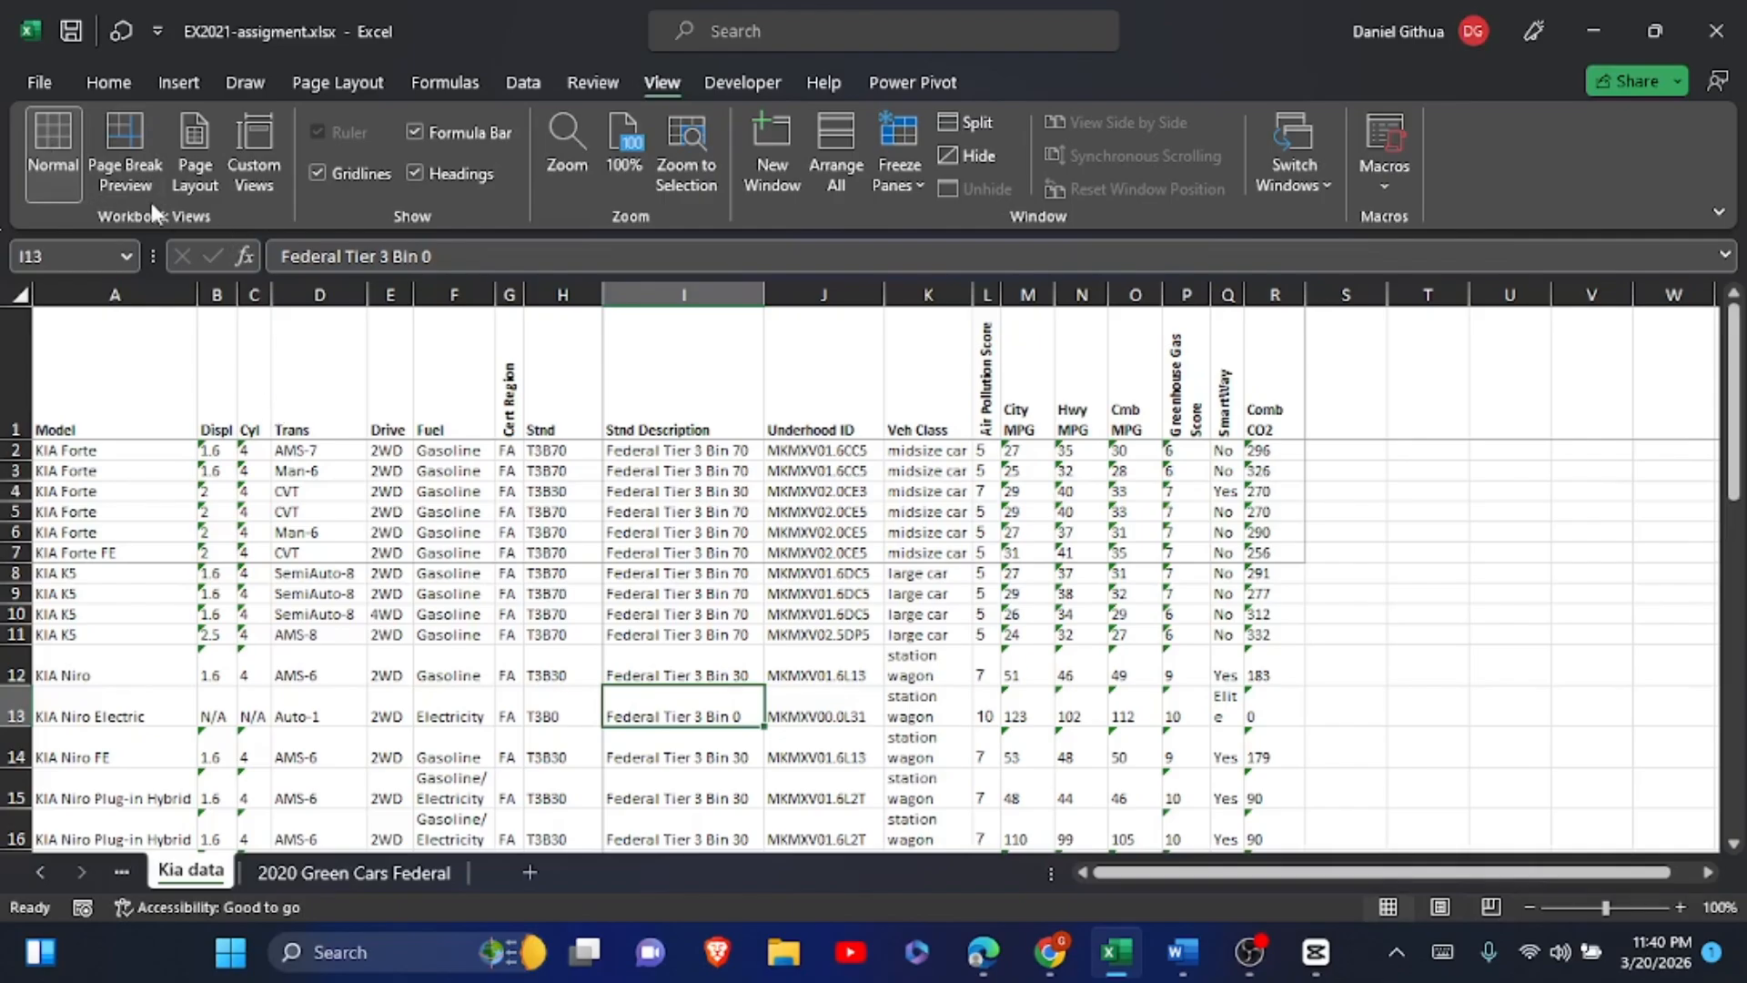
- Navigate to the named range Sportage_data on the Kia data worksheet and copy its cells
{"action": "left_click", "coordinate": [125, 255]}
{"action": "left_click", "coordinate": [113, 318]}
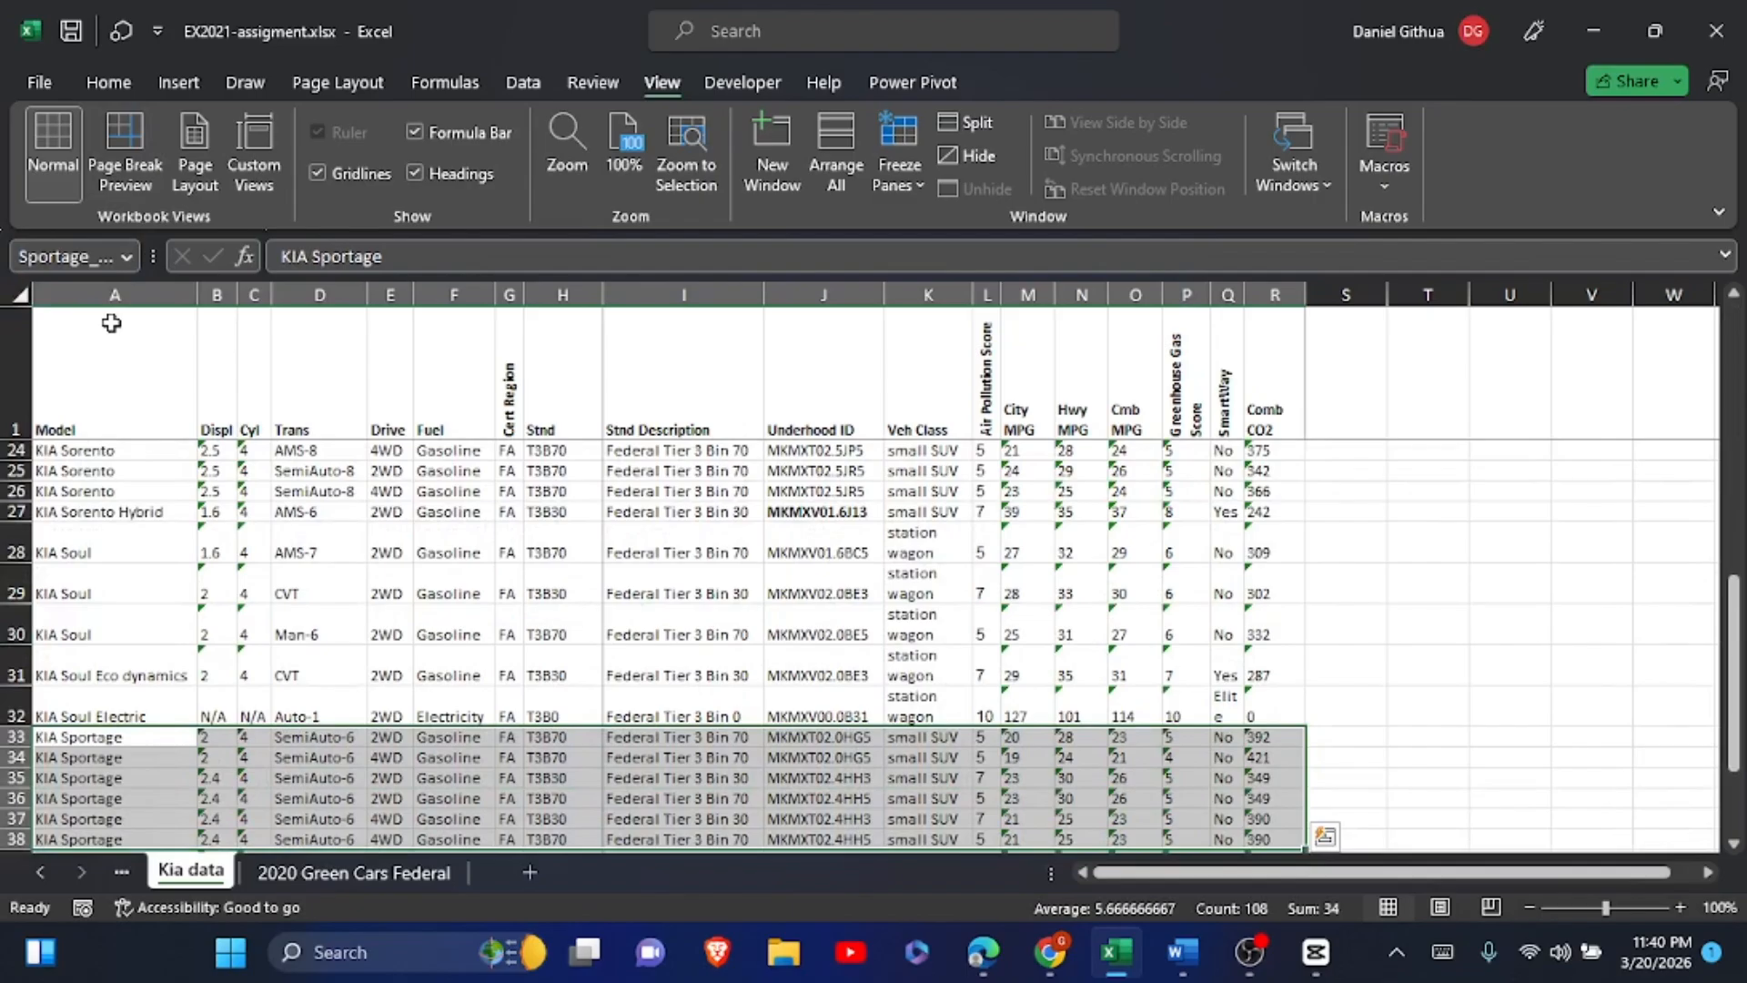
{"action": "key", "text": "ctrl+c"}
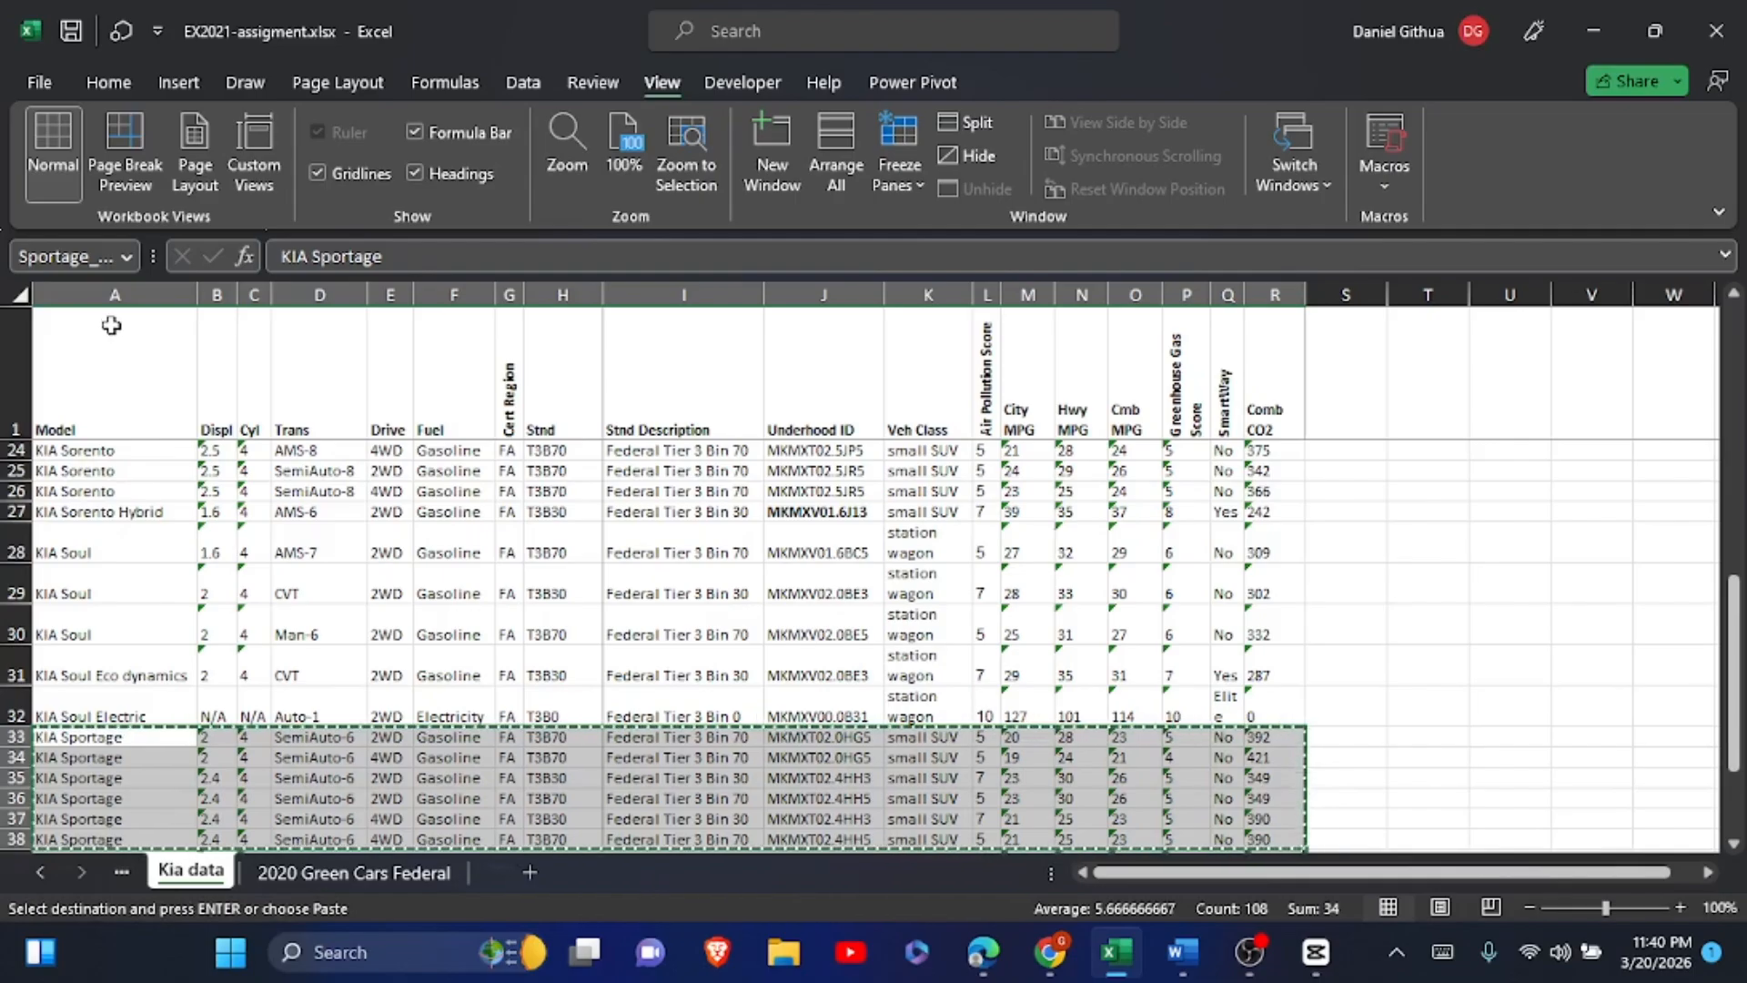
- Paste the copied Sportage data into the Summary worksheet starting at cell A10
{"action": "left_click", "coordinate": [124, 866]}
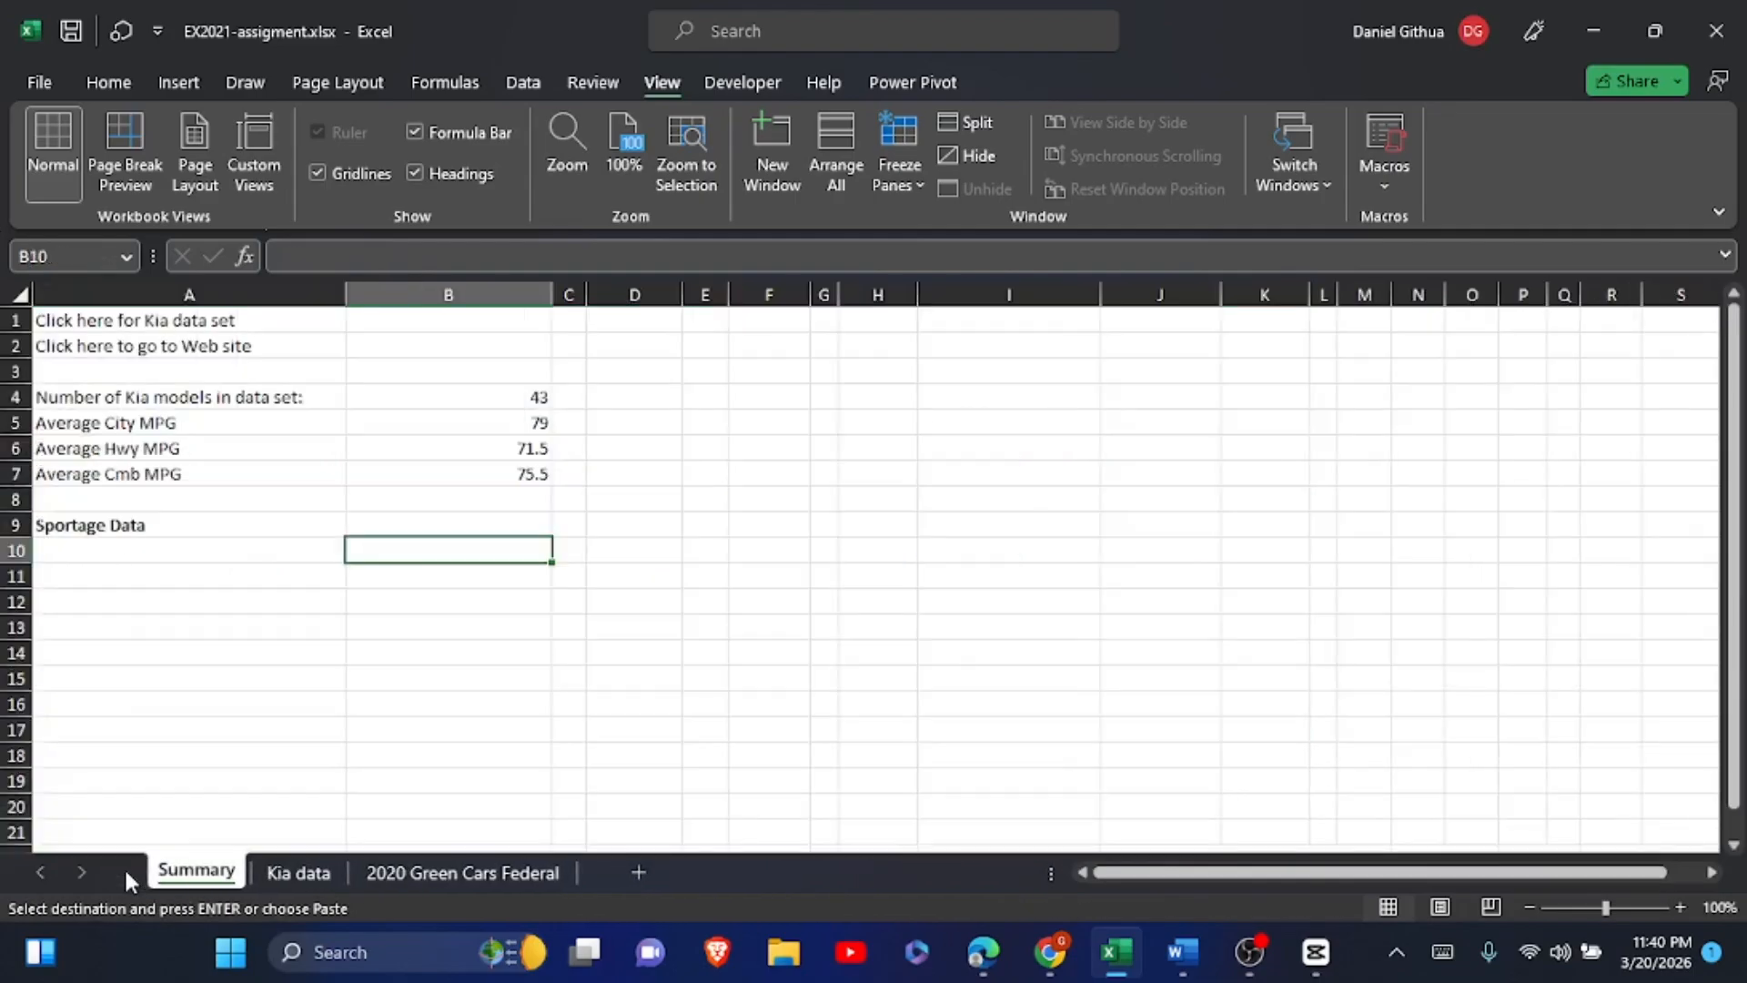
{"action": "left_click", "coordinate": [55, 550]}
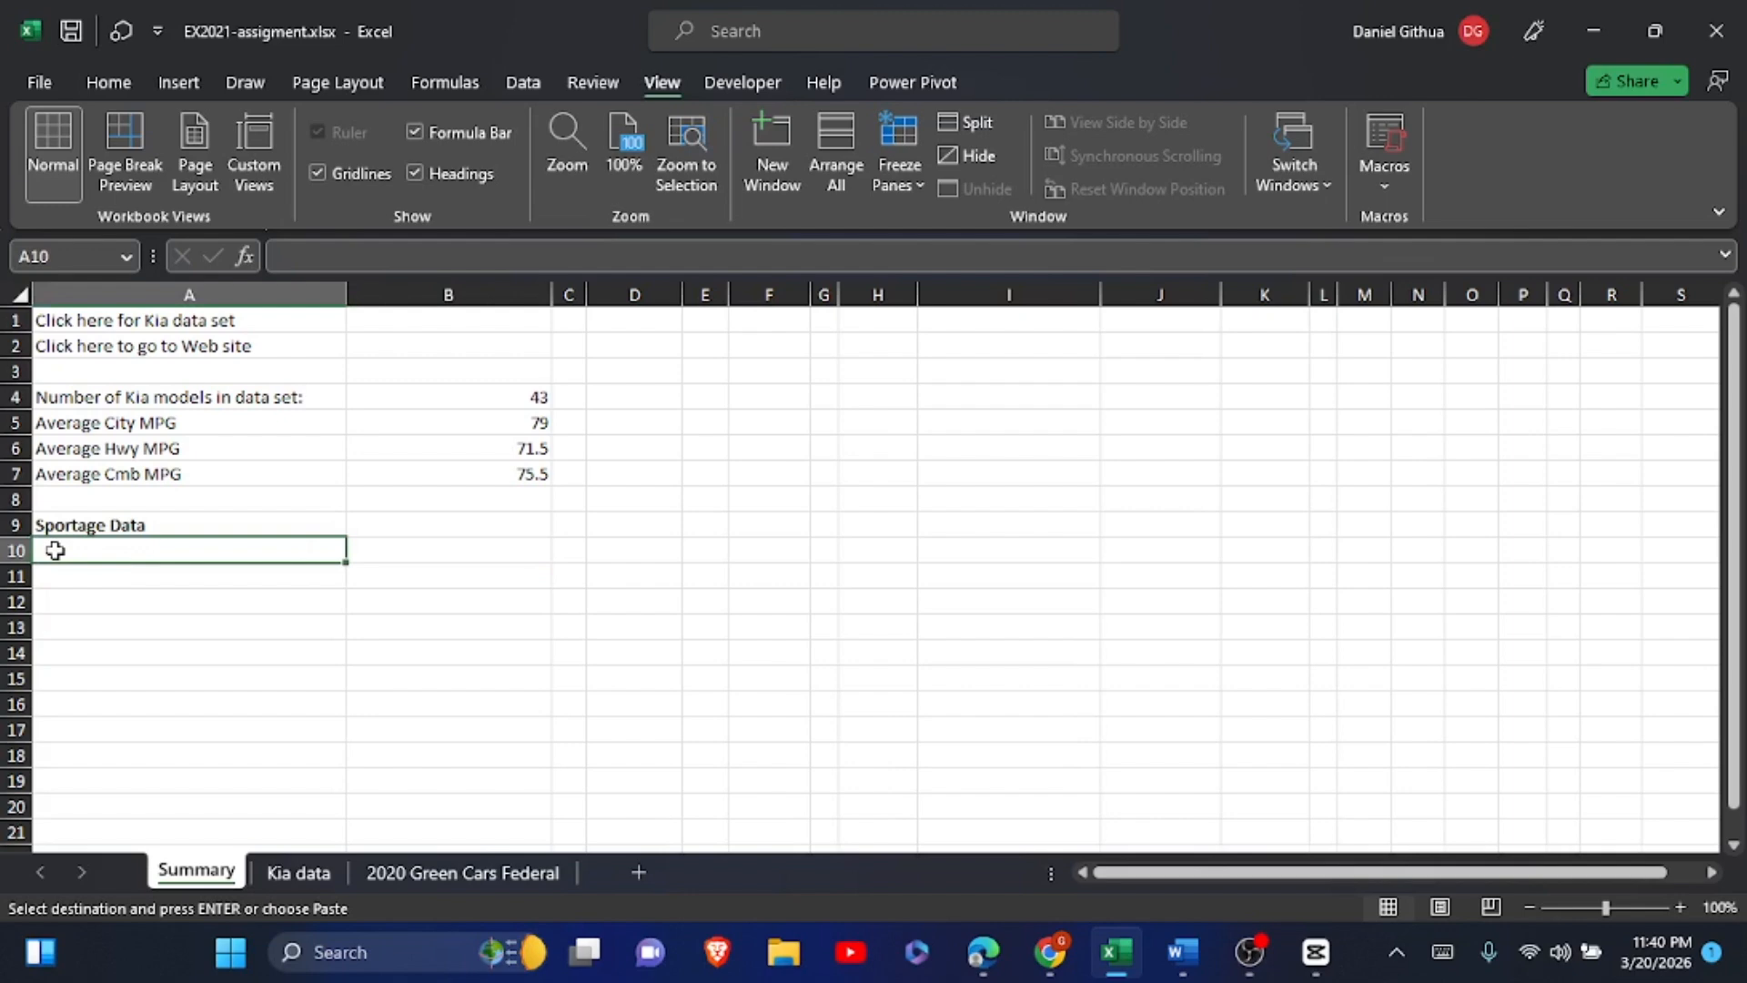
{"action": "right_click", "coordinate": [55, 551]}
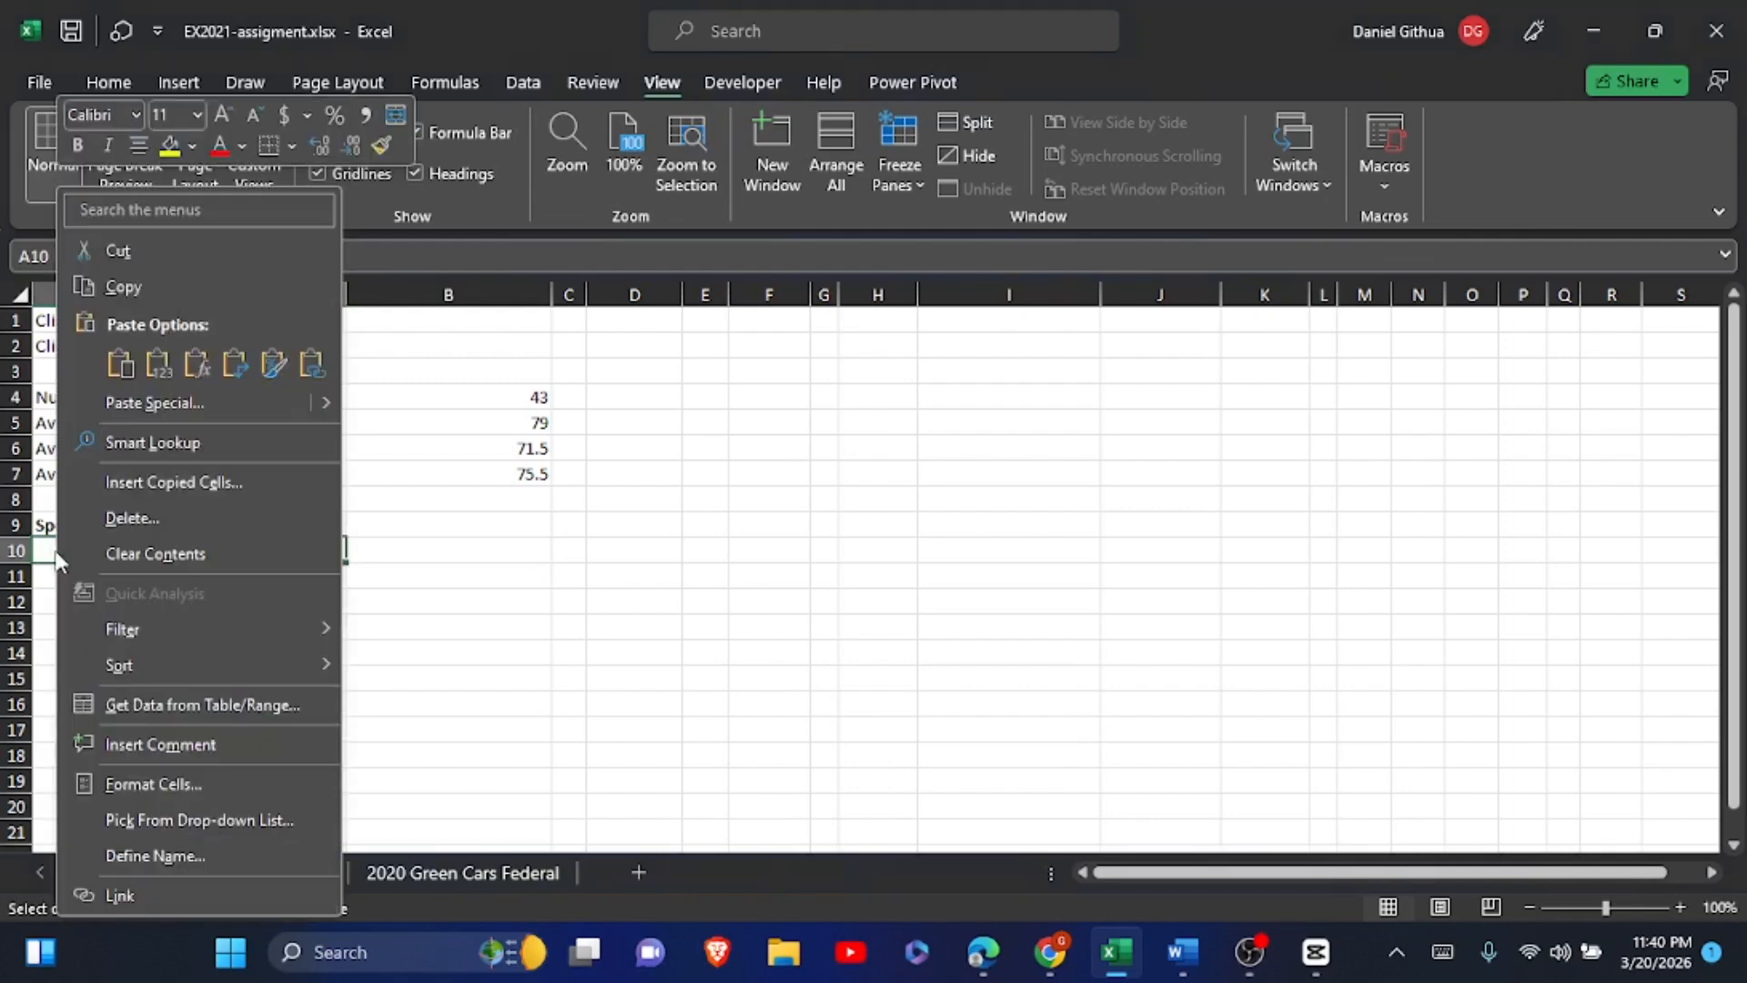
{"action": "left_click", "coordinate": [119, 362]}
{"action": "left_click", "coordinate": [118, 362]}
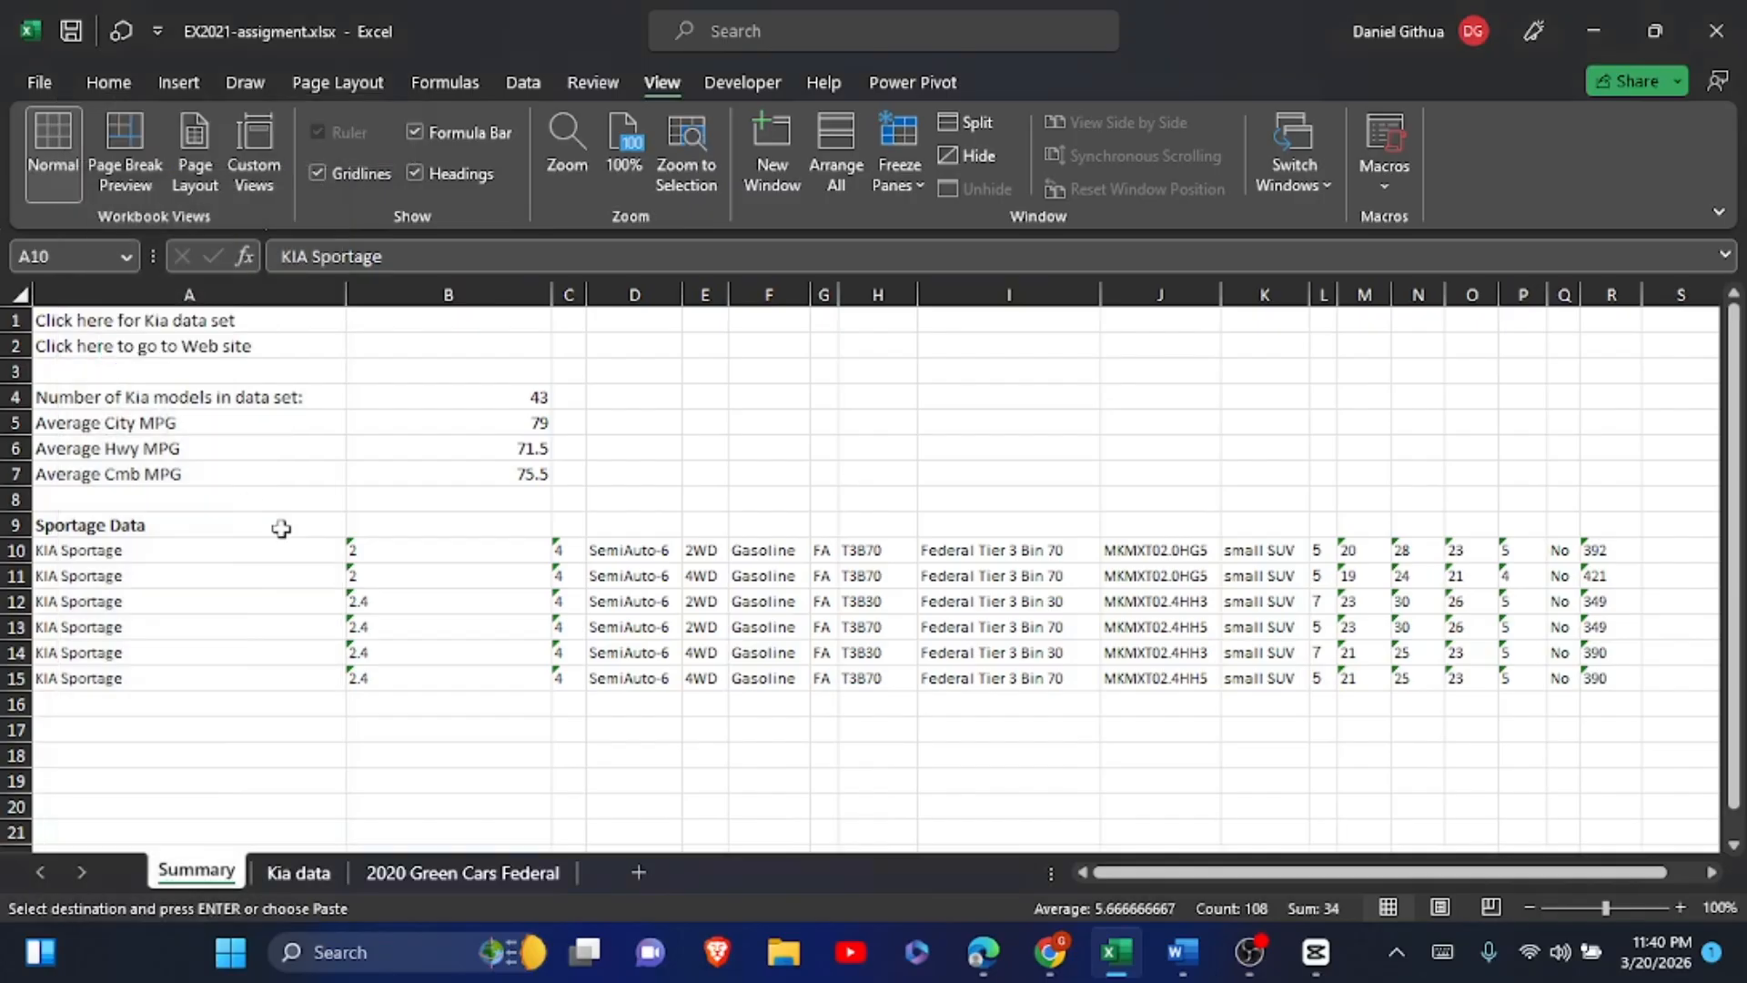
{"action": "left_click", "coordinate": [302, 550]}
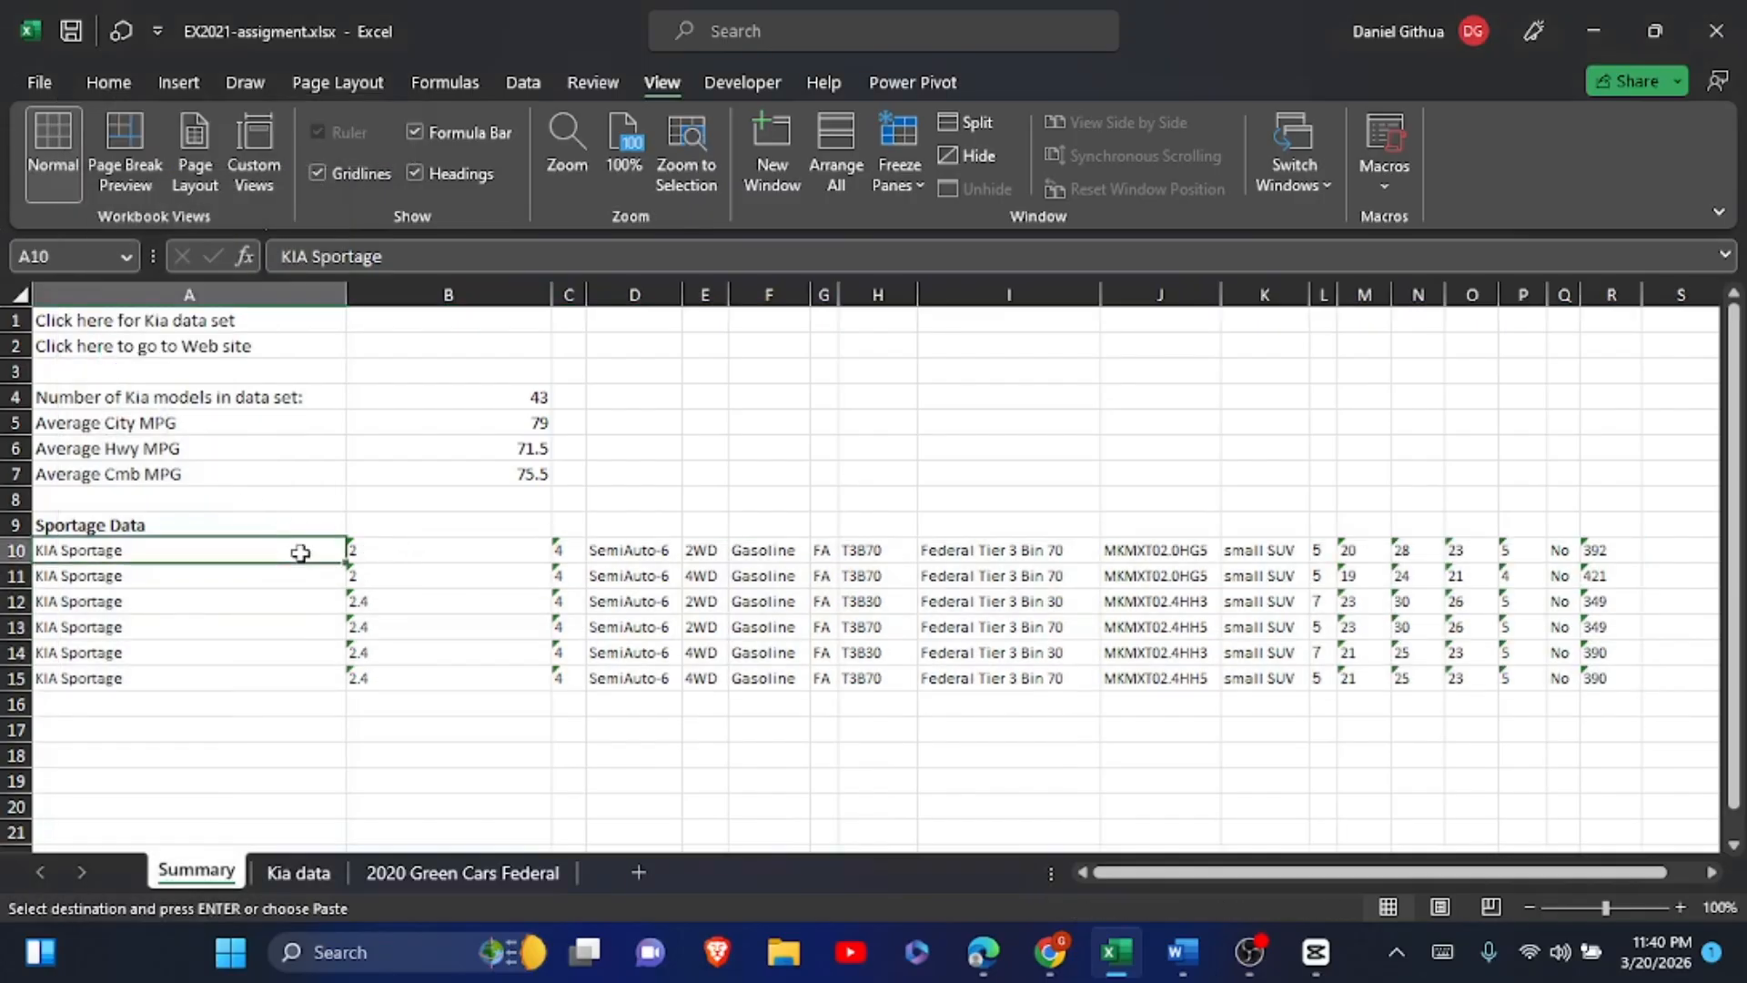
{"action": "left_click", "coordinate": [312, 602]}
{"action": "left_click", "coordinate": [165, 552]}
- Switch to the Word instructions and highlight the whole of step 7 in yellow
{"action": "mouse_move", "coordinate": [1182, 951]}
{"action": "left_click", "coordinate": [1037, 864]}
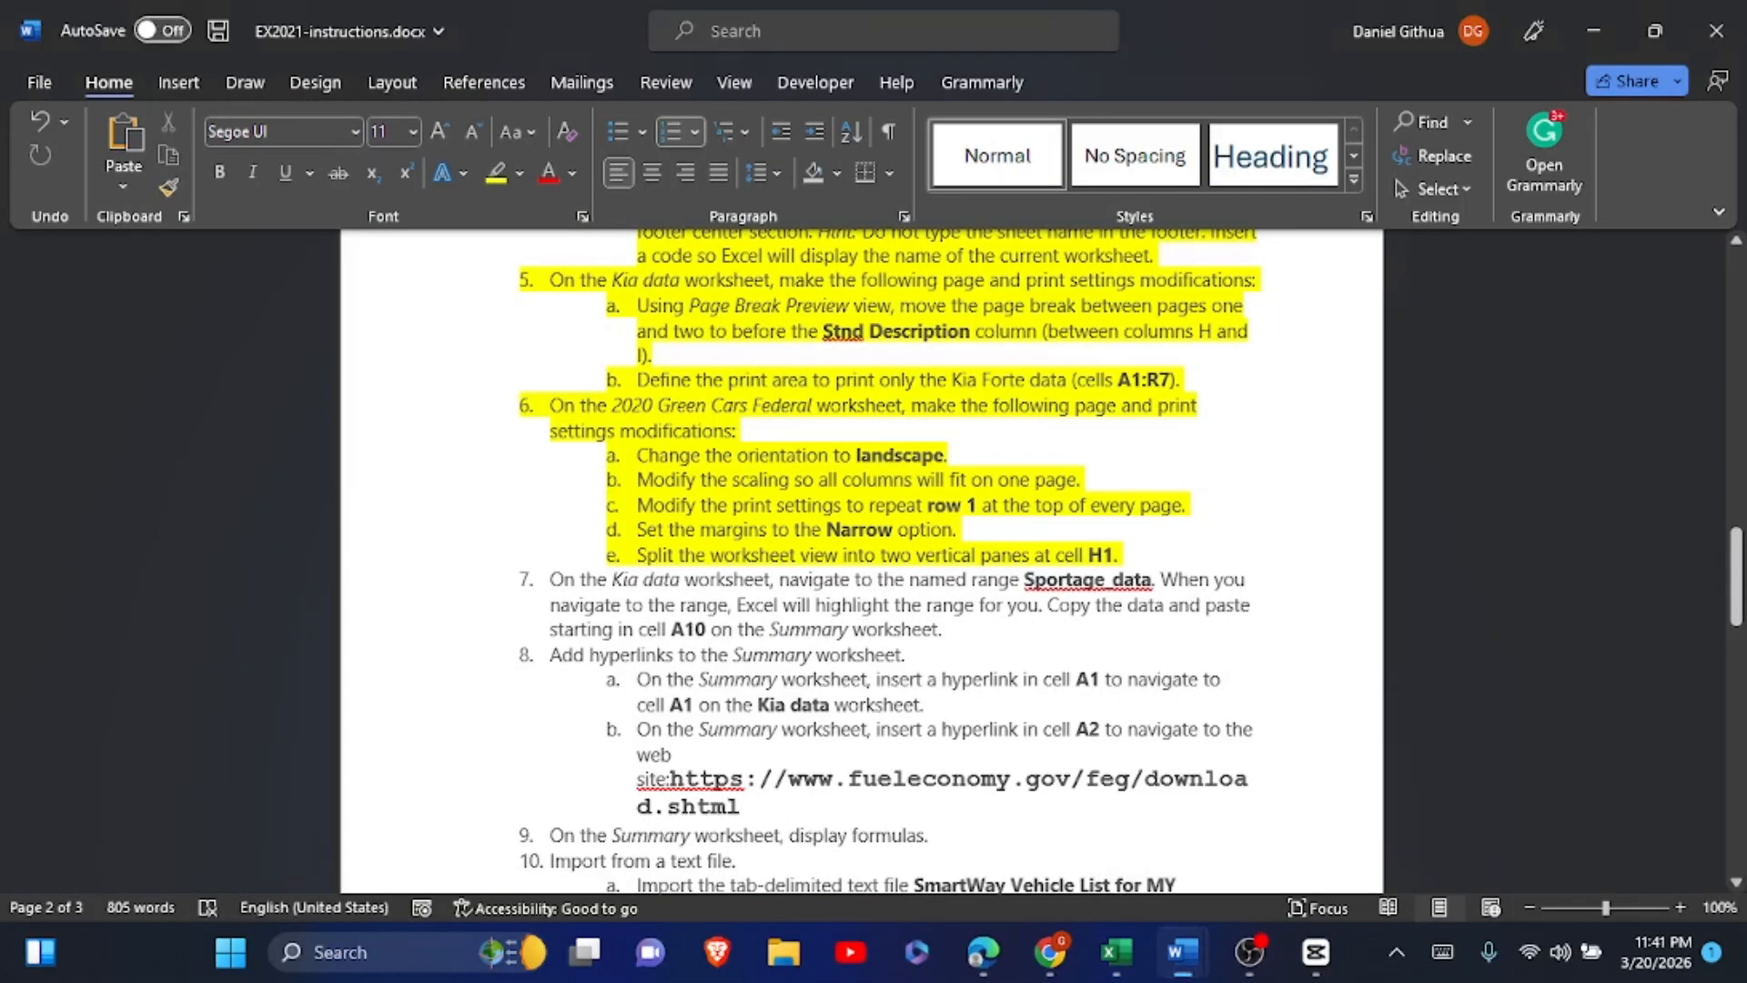
{"action": "left_click", "coordinate": [549, 579]}
{"action": "left_click_drag", "start_coordinate": [550, 580], "coordinate": [953, 630]}
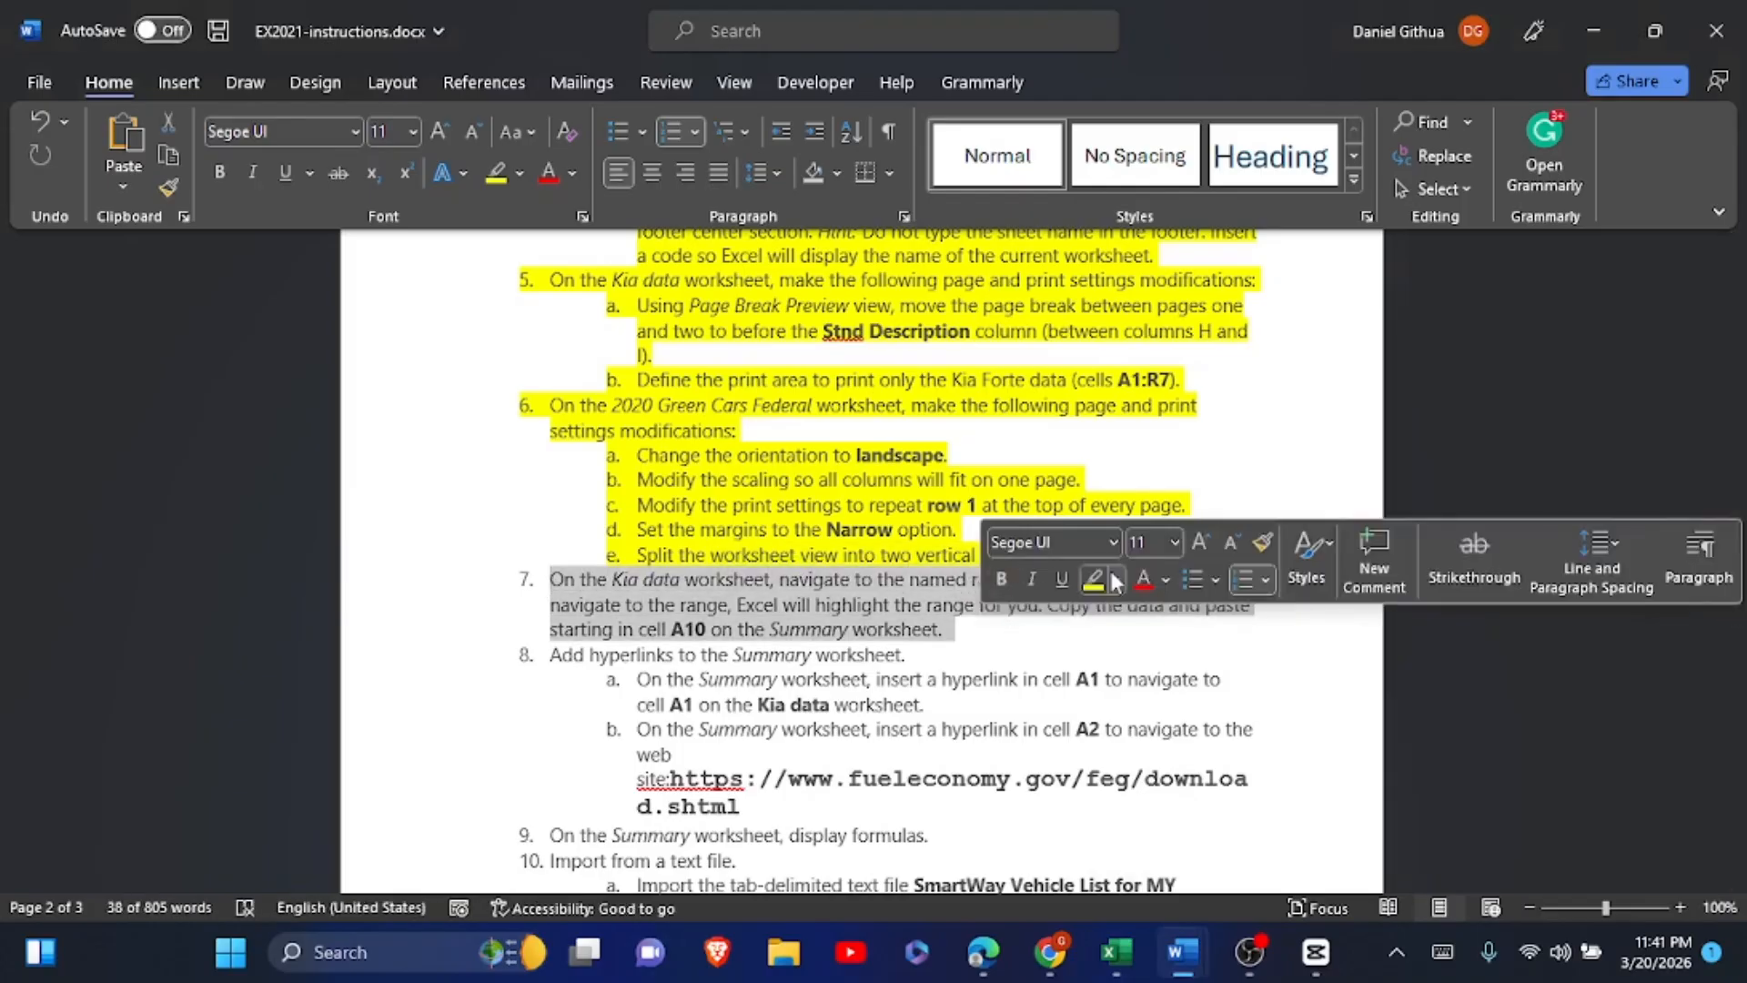
{"action": "left_click", "coordinate": [1094, 583]}
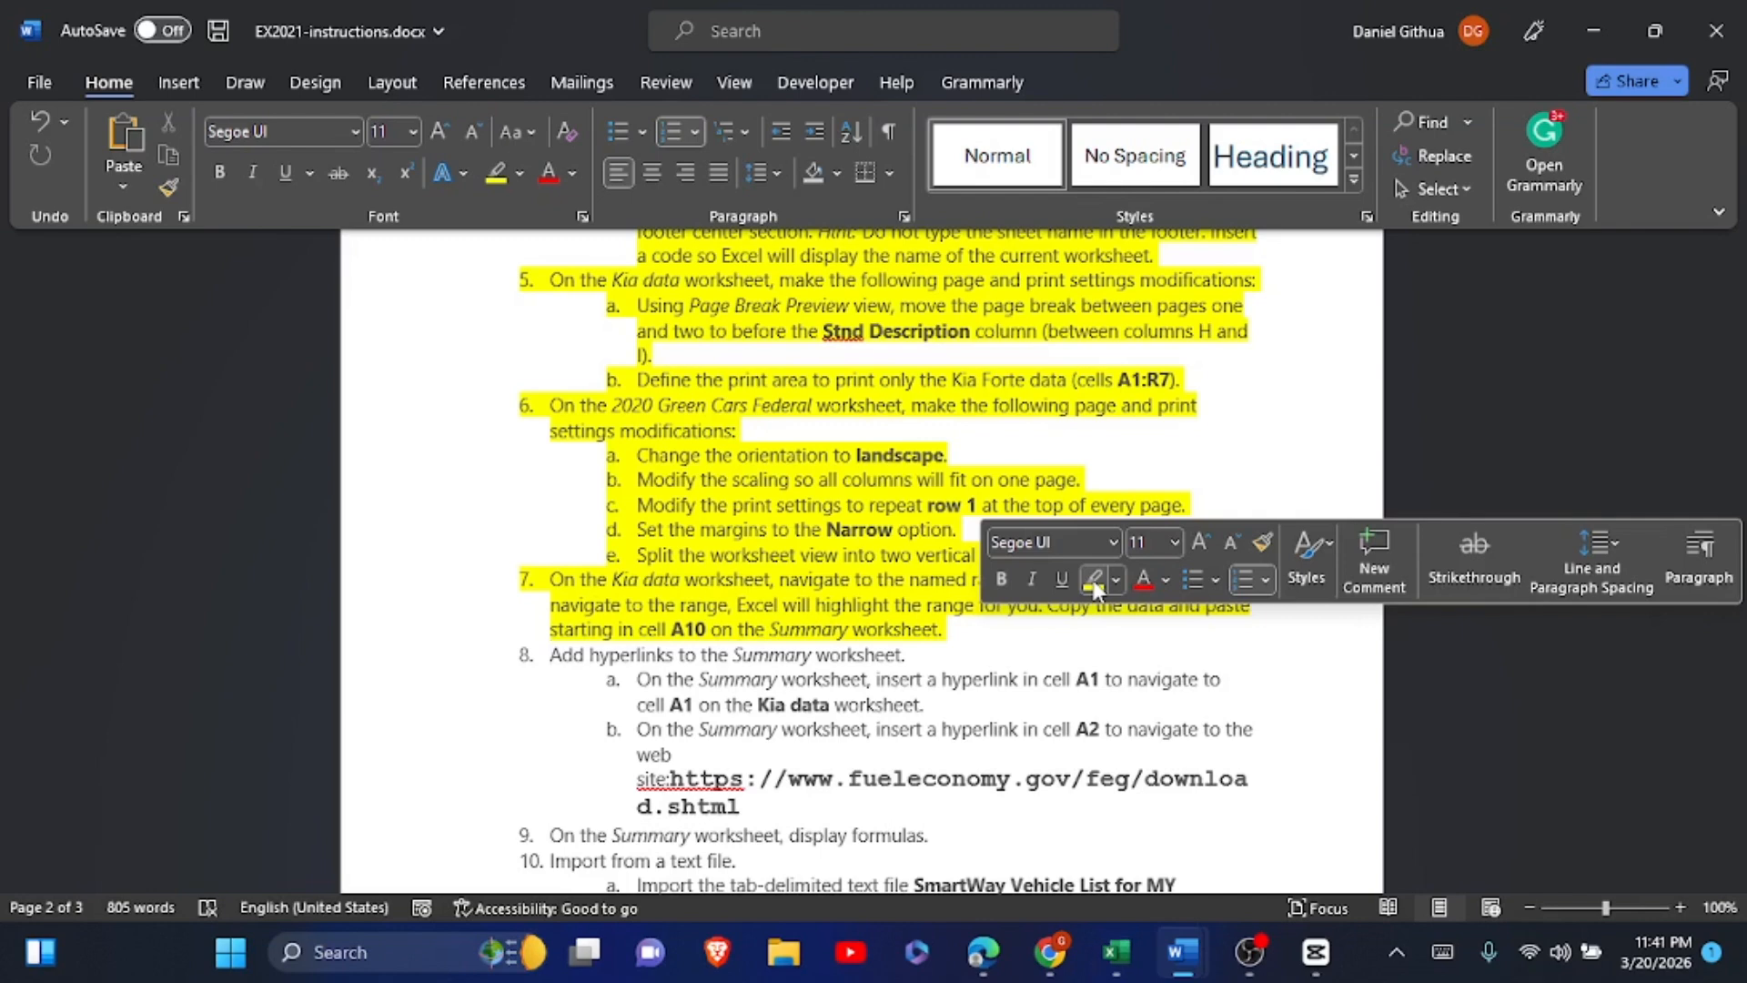
- Switch to Excel and insert a hyperlink in Summary cell A1 that leads to cell A1 on the Kia data worksheet
{"action": "key", "text": "alt+Tab"}
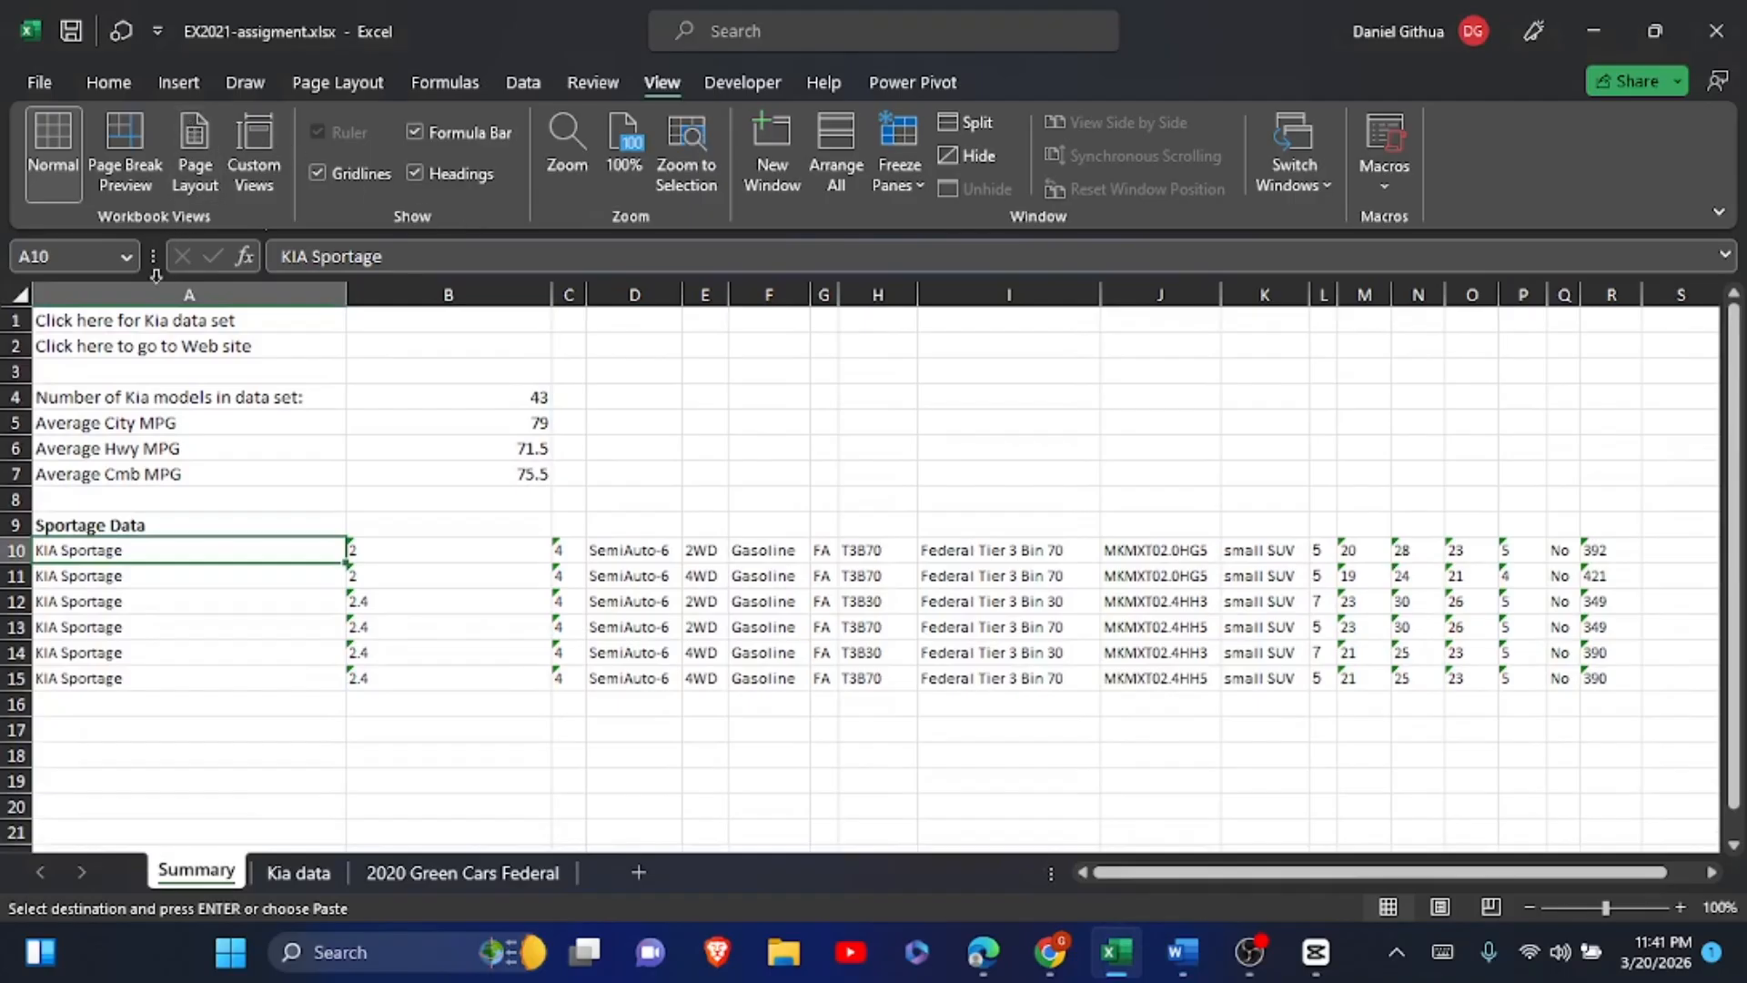
{"action": "left_click", "coordinate": [146, 319]}
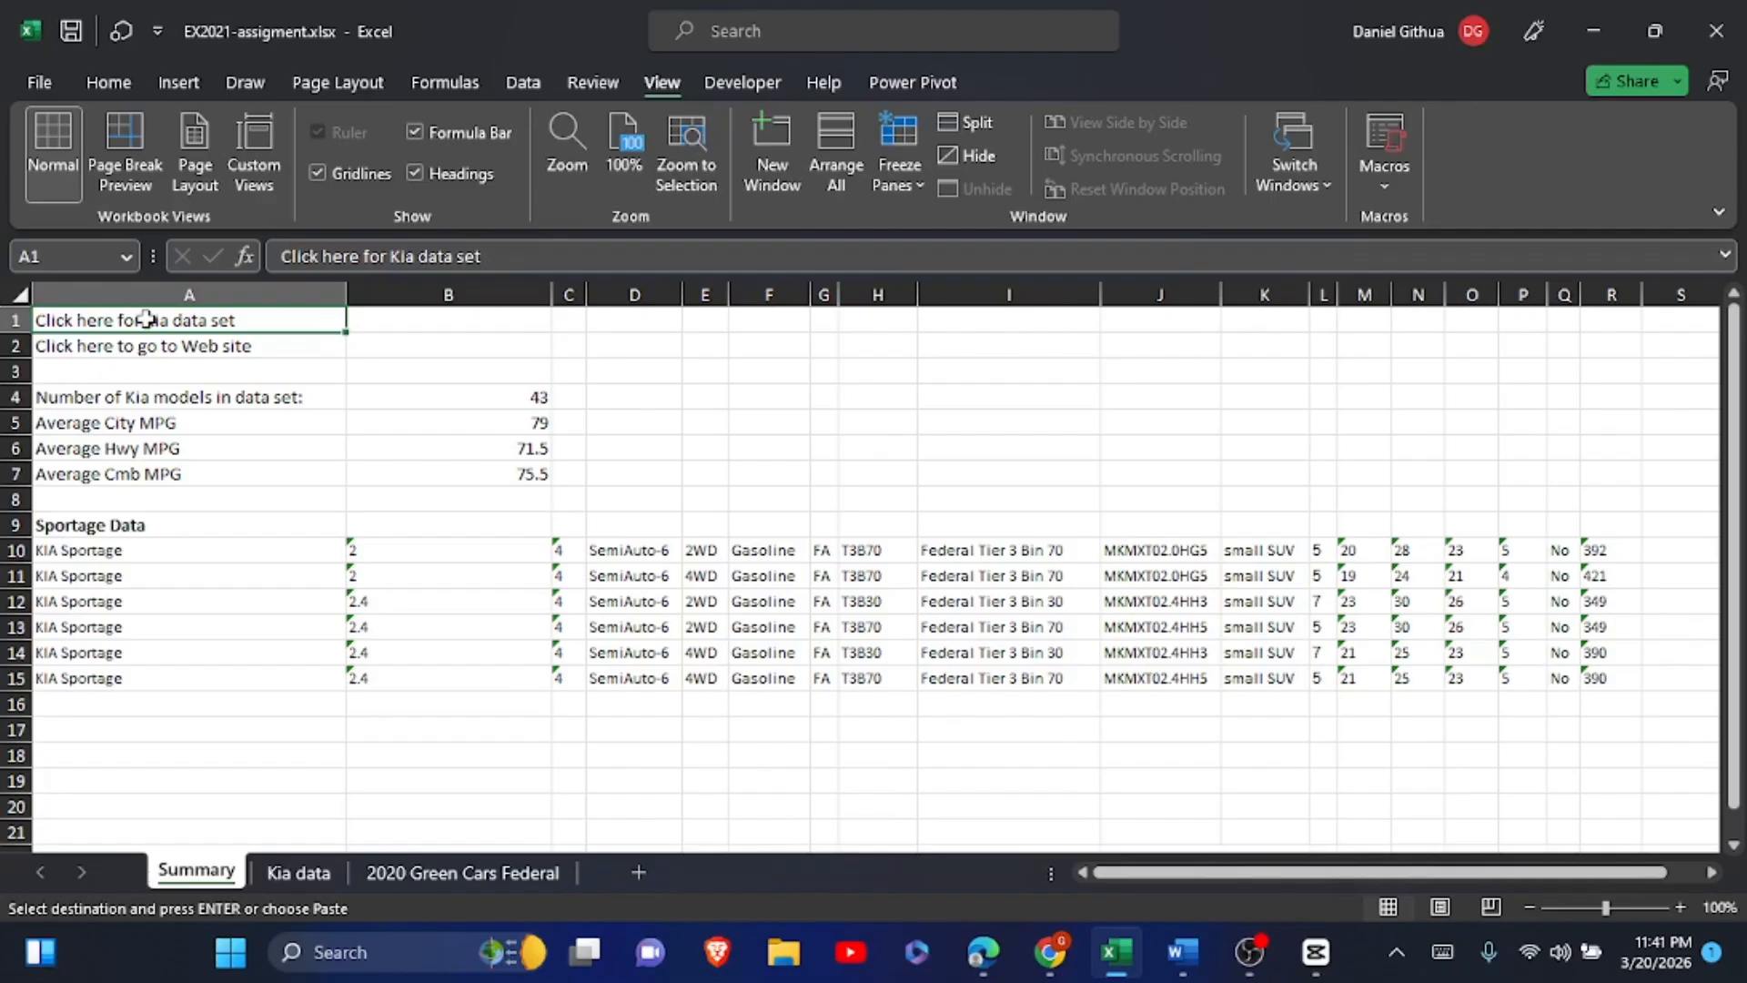
{"action": "right_click", "coordinate": [127, 324]}
{"action": "key", "text": "Escape"}
{"action": "right_click", "coordinate": [97, 316]}
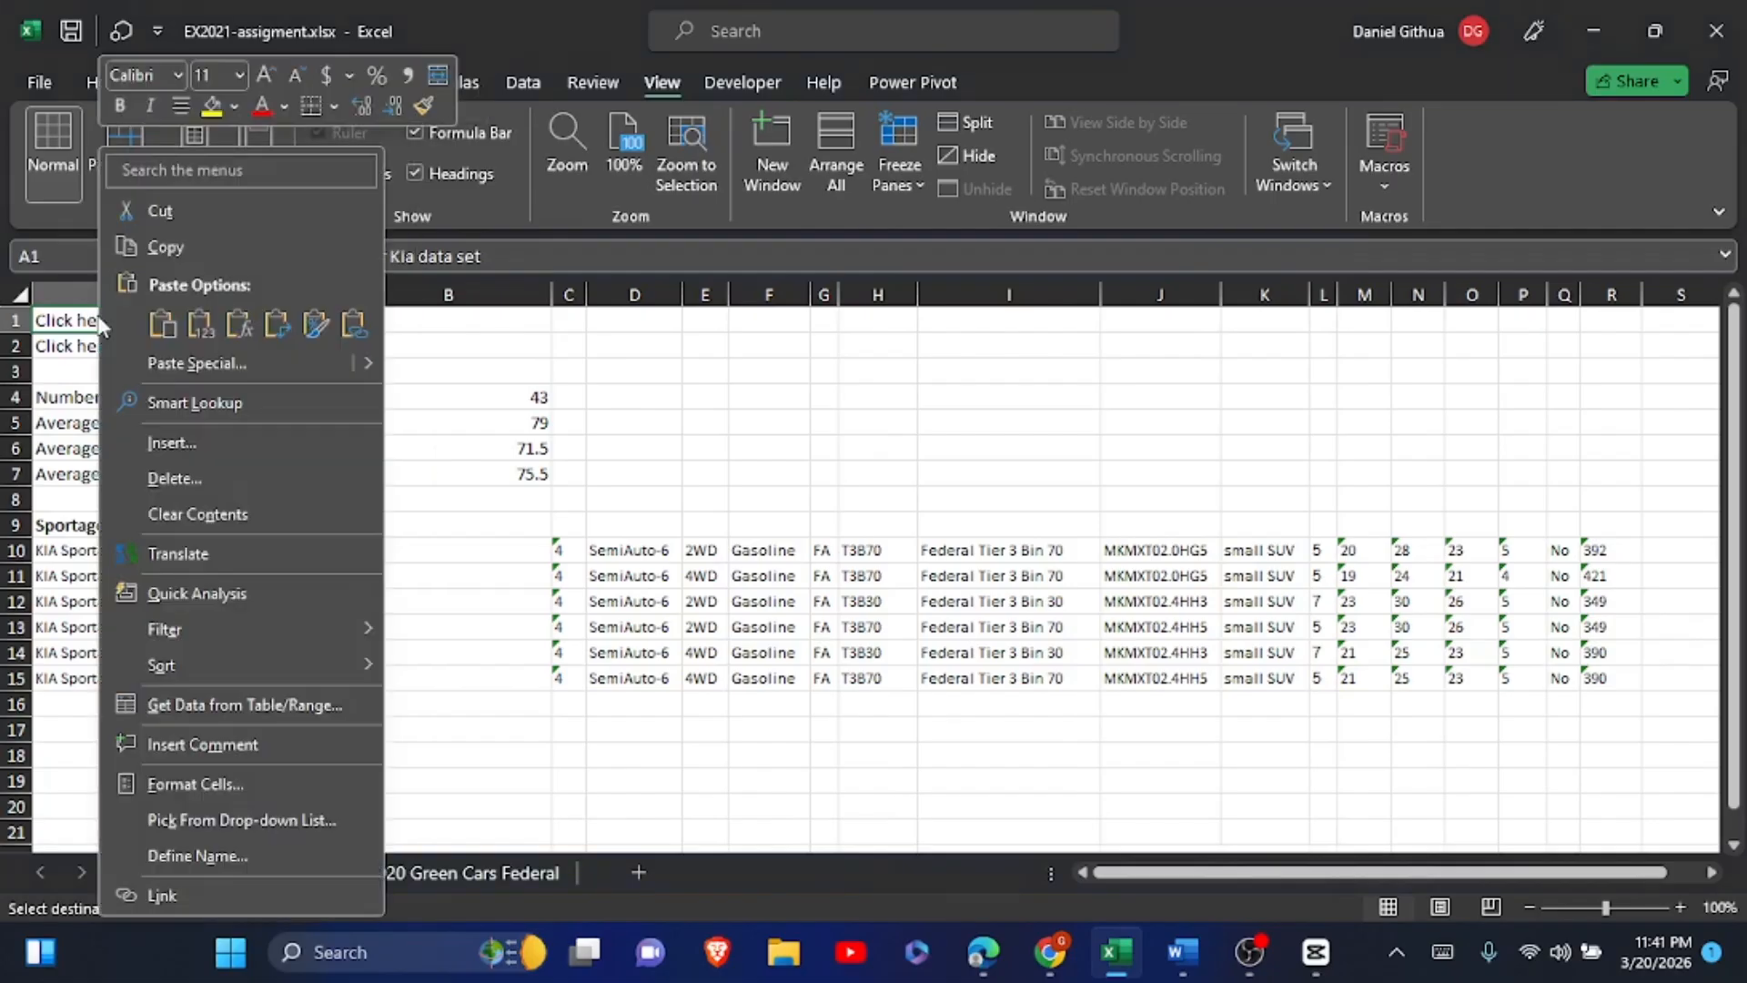
{"action": "left_click", "coordinate": [165, 896]}
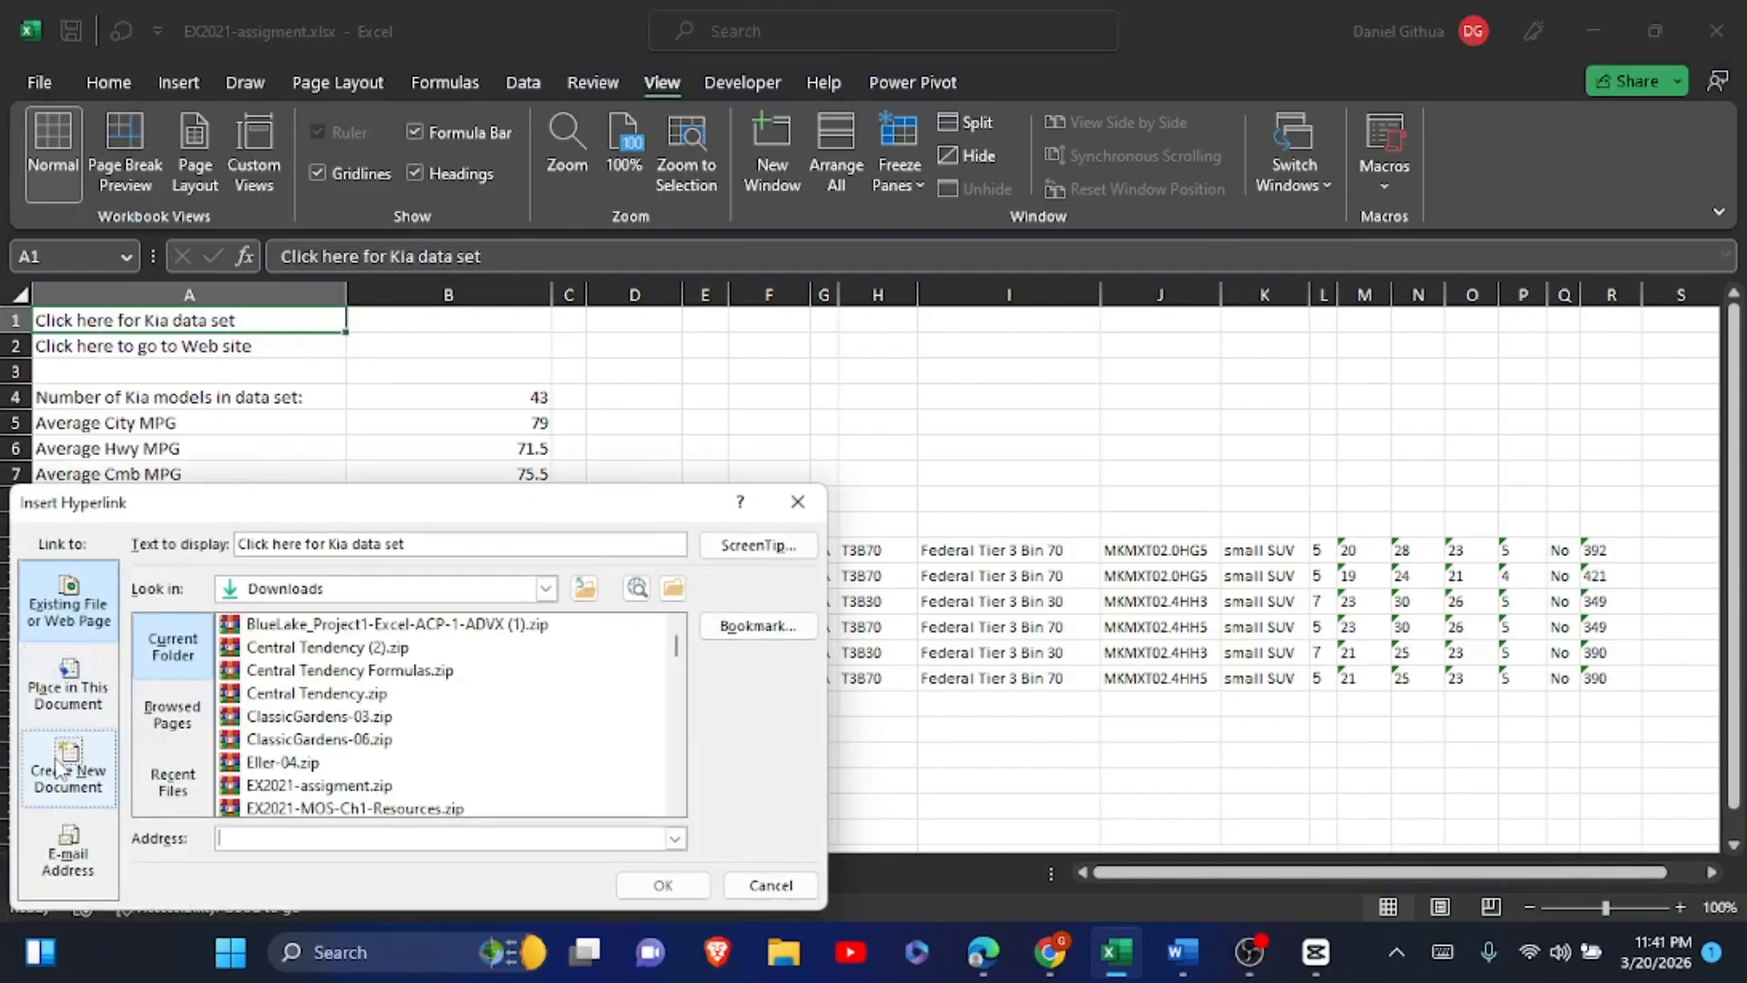
{"action": "left_click", "coordinate": [70, 701]}
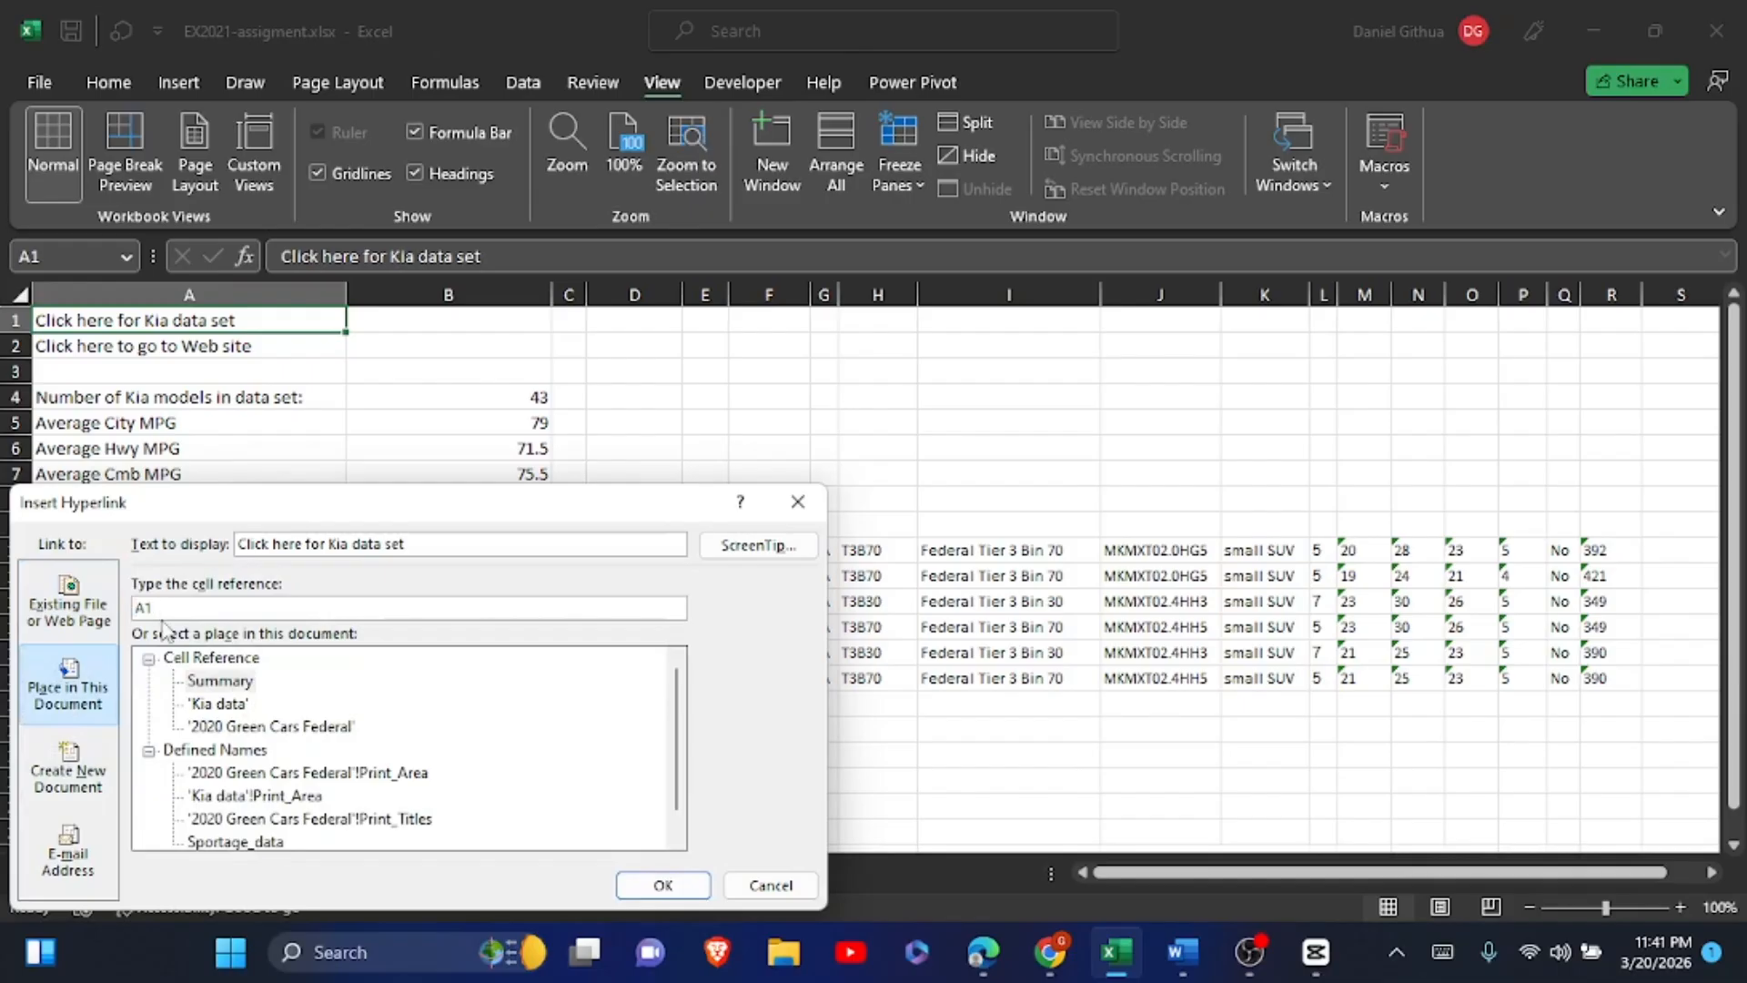
{"action": "left_click", "coordinate": [219, 706]}
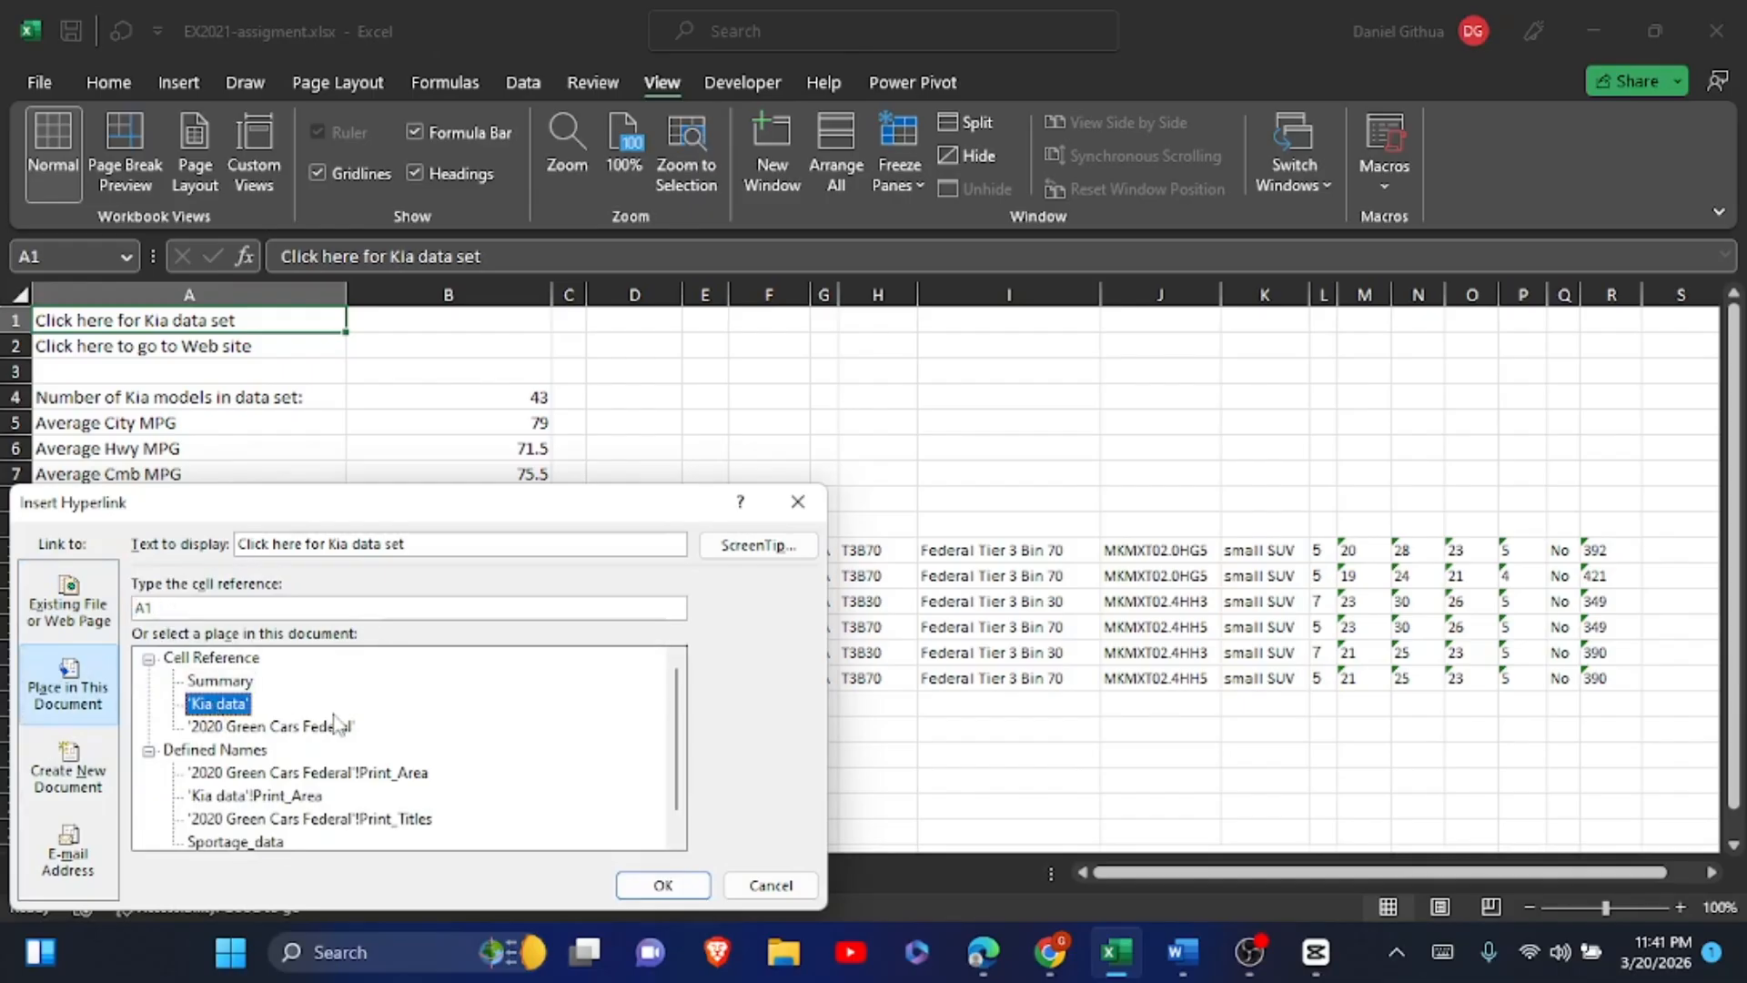
{"action": "left_click", "coordinate": [663, 885]}
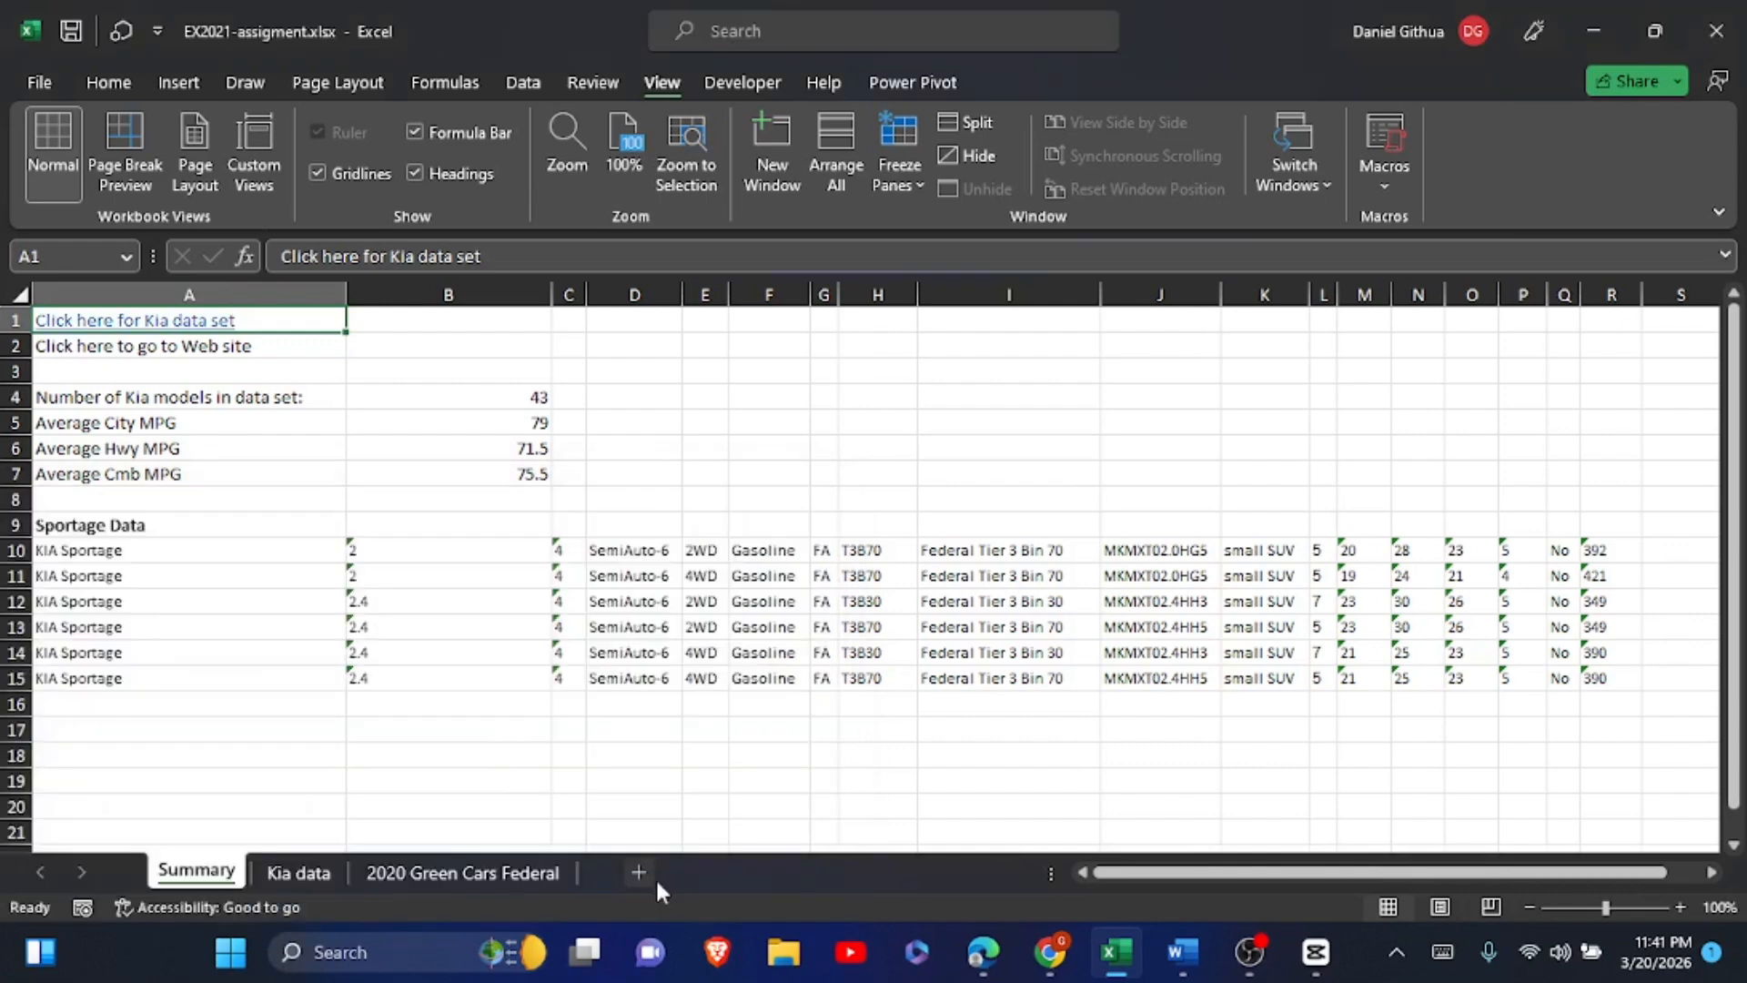
{"action": "left_click", "coordinate": [748, 426]}
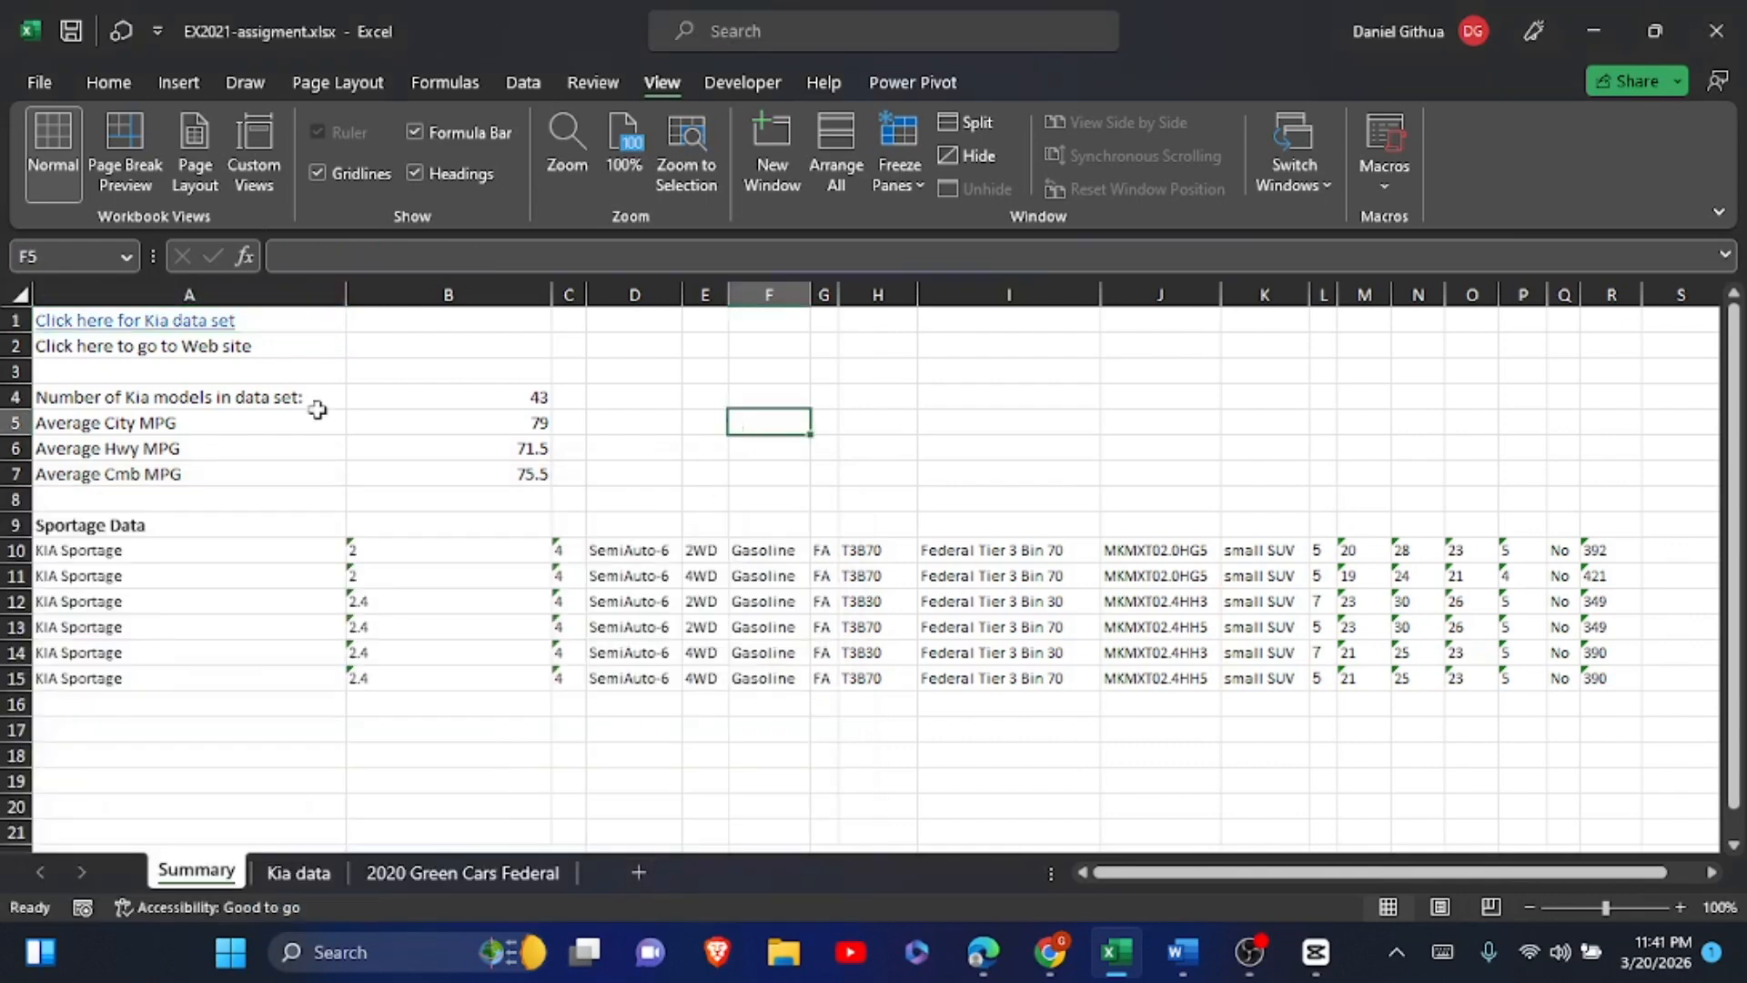
- Start inserting a hyperlink in Summary cell A2 with an existing file or web page as its target type
{"action": "left_click", "coordinate": [214, 351]}
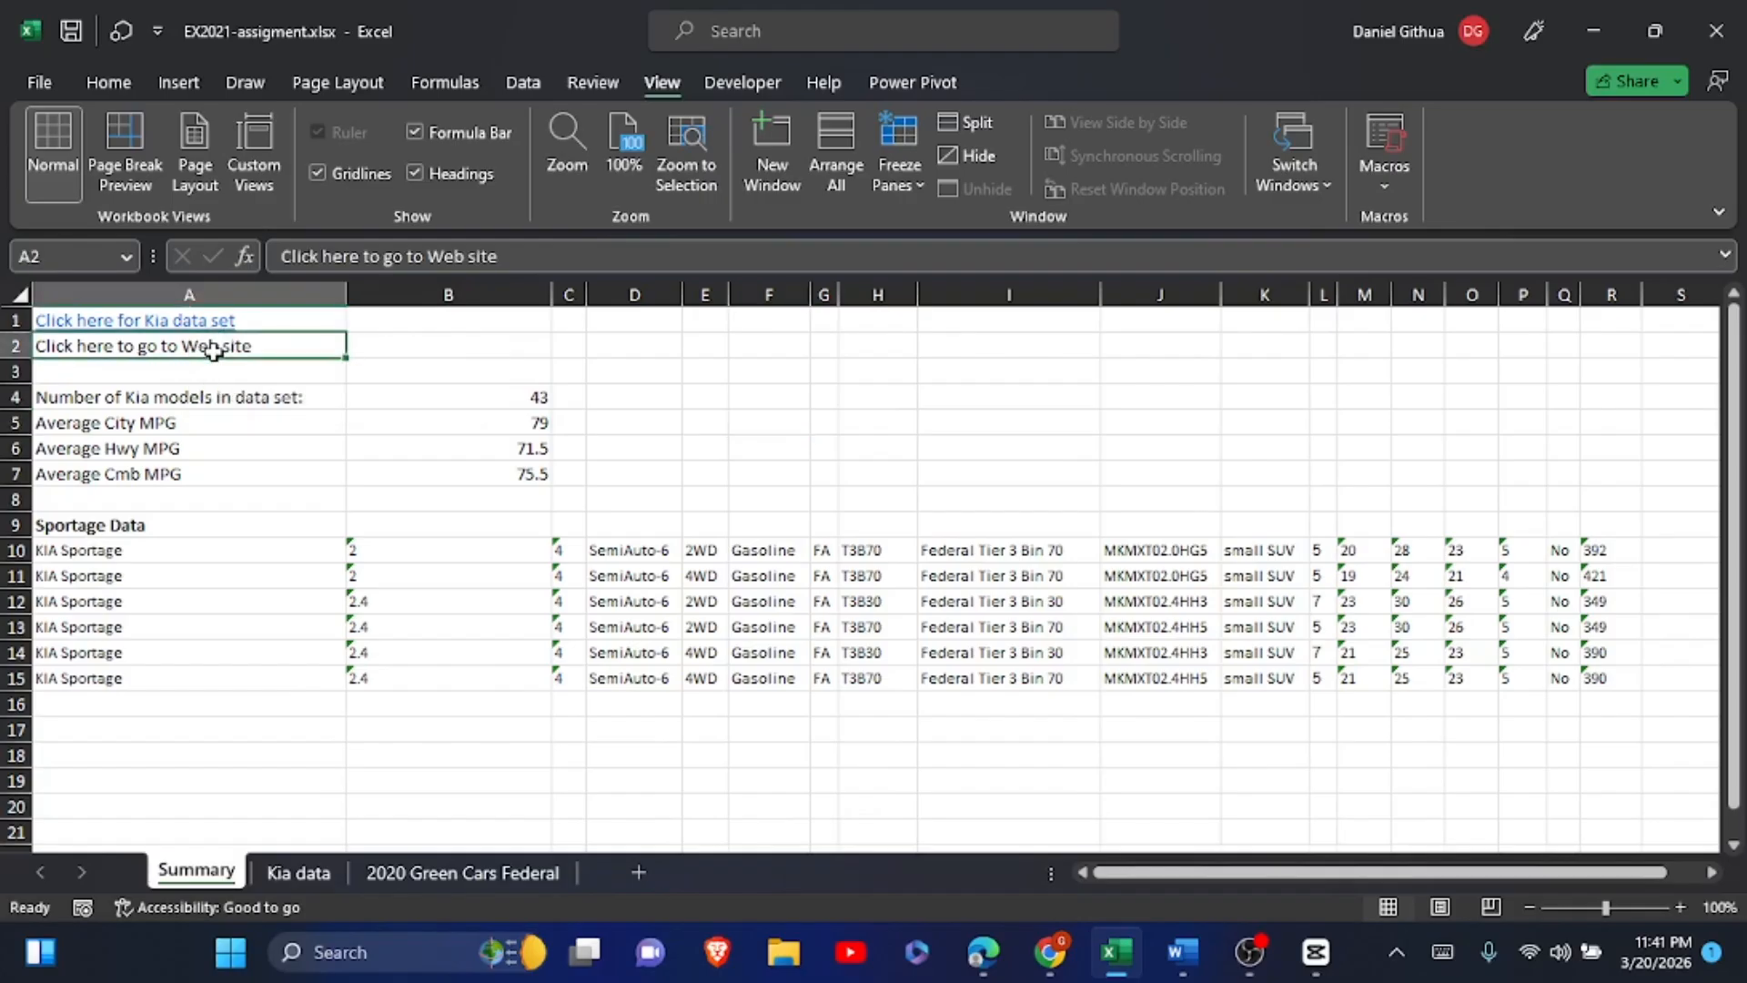
{"action": "right_click", "coordinate": [215, 359]}
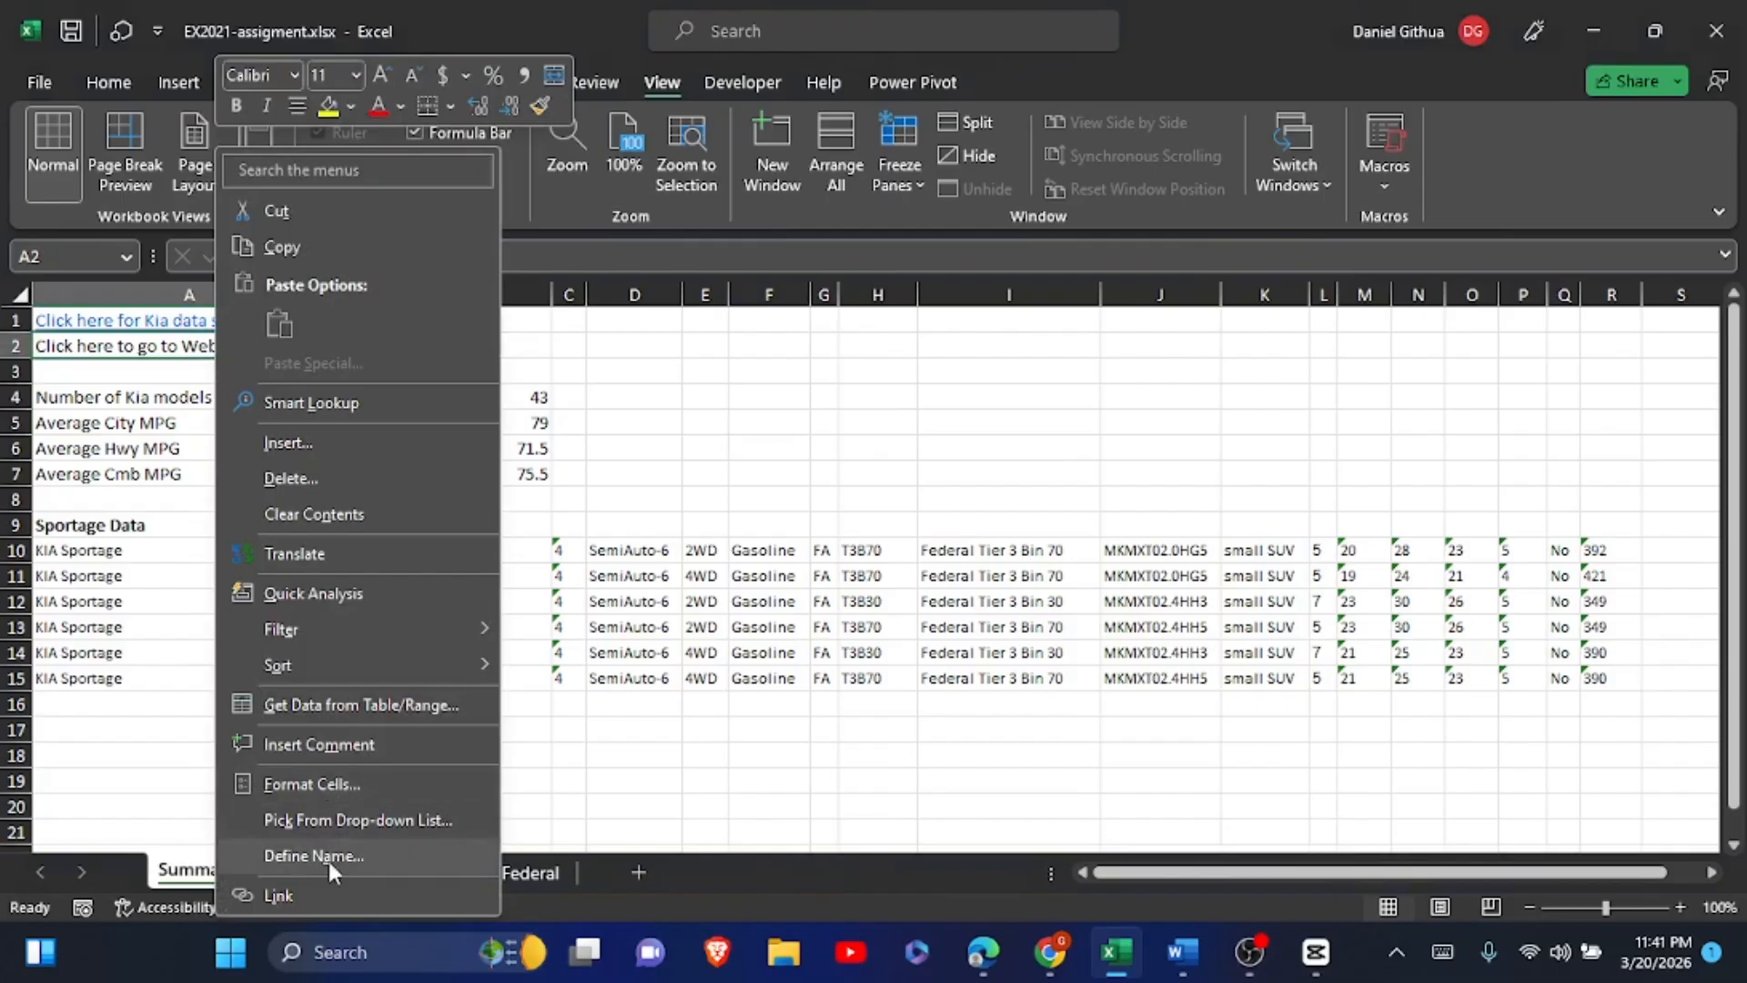
{"action": "key", "text": "Escape"}
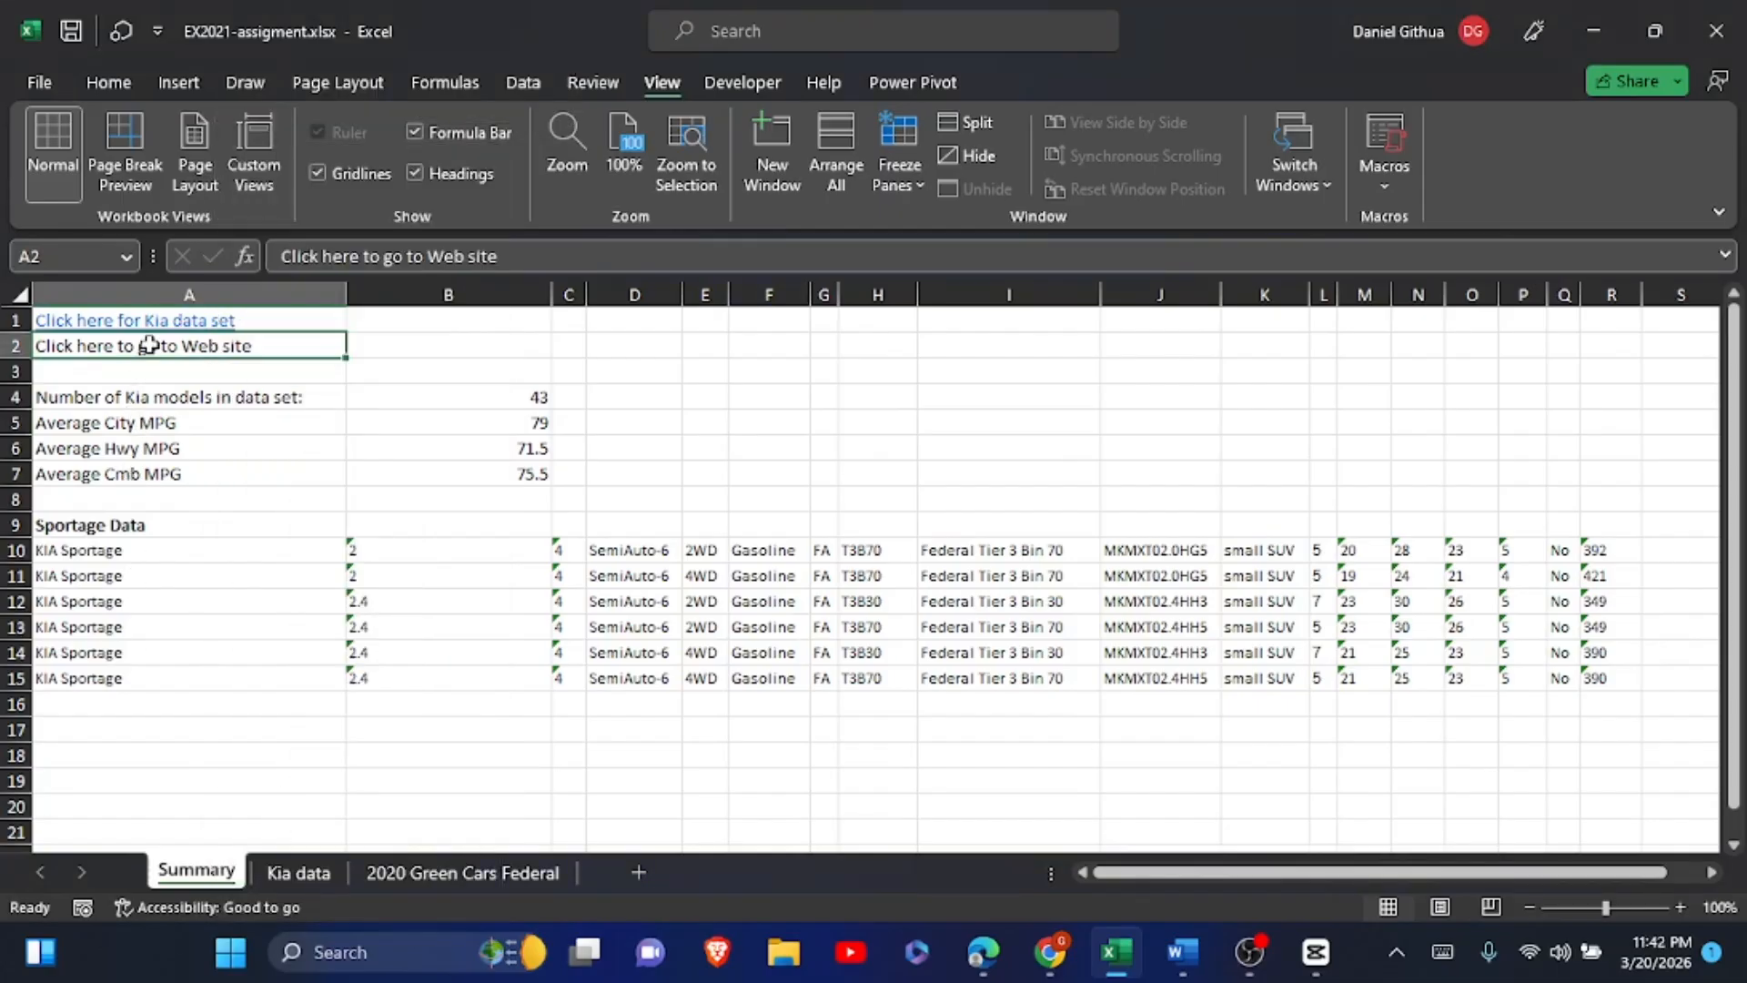
{"action": "right_click", "coordinate": [149, 345]}
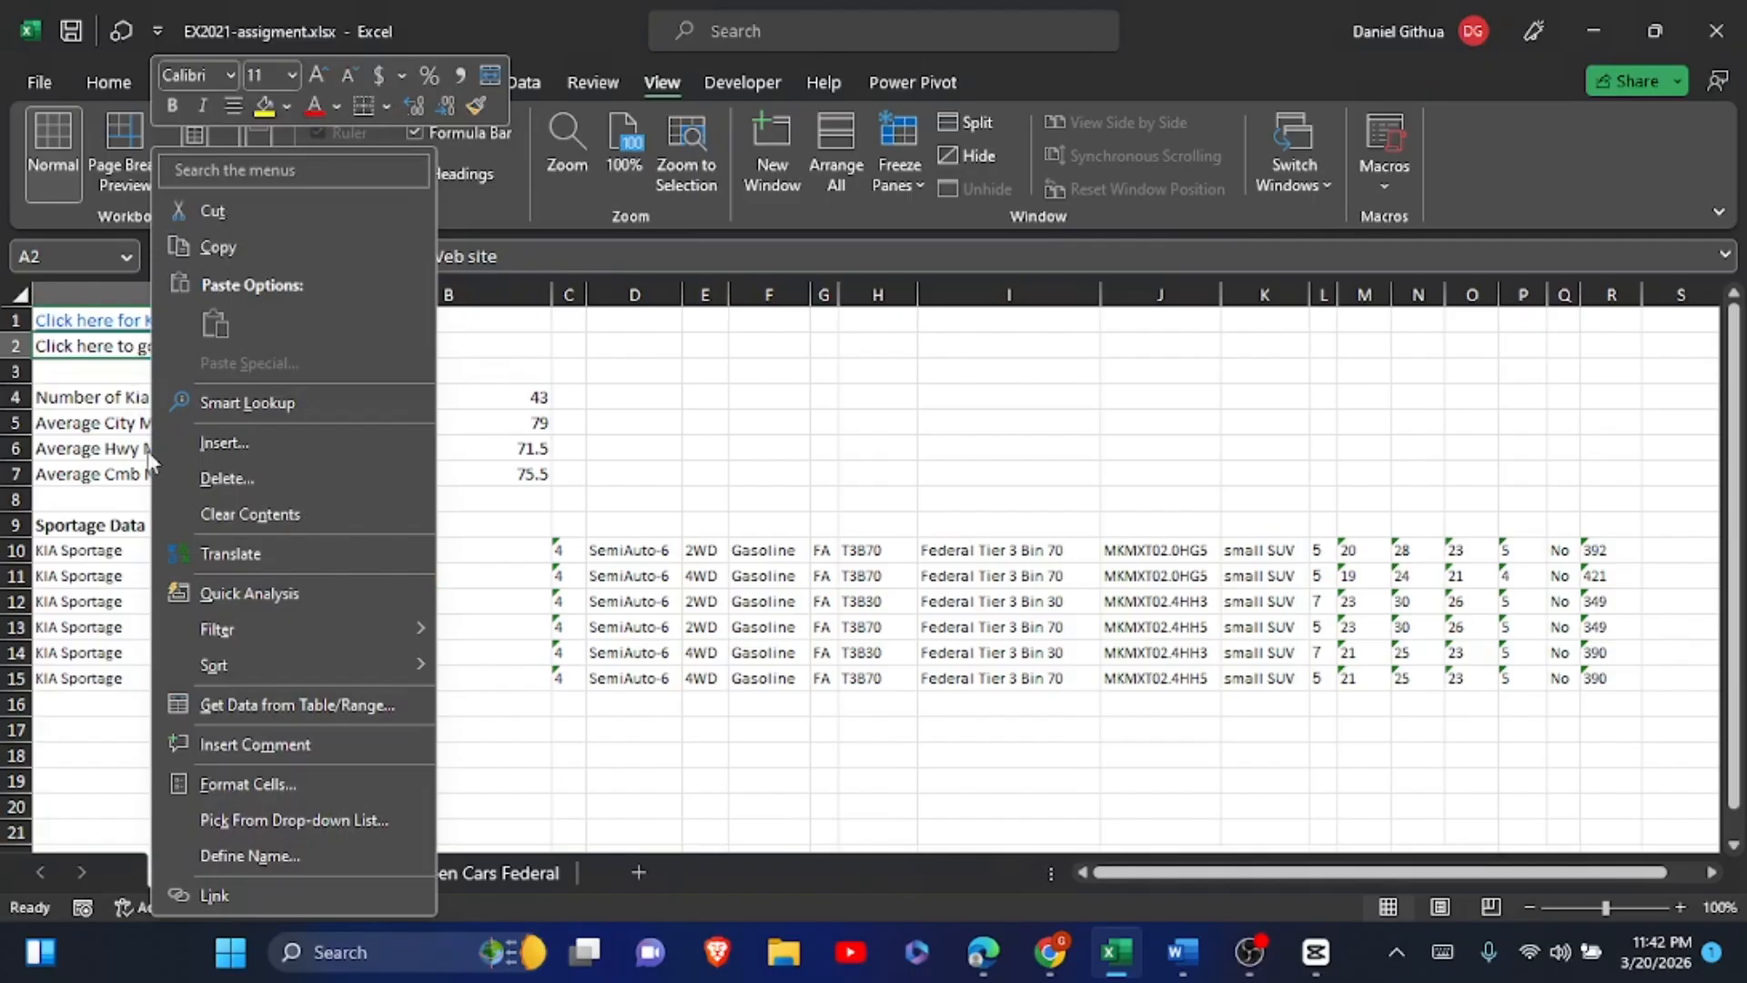
{"action": "left_click", "coordinate": [223, 893]}
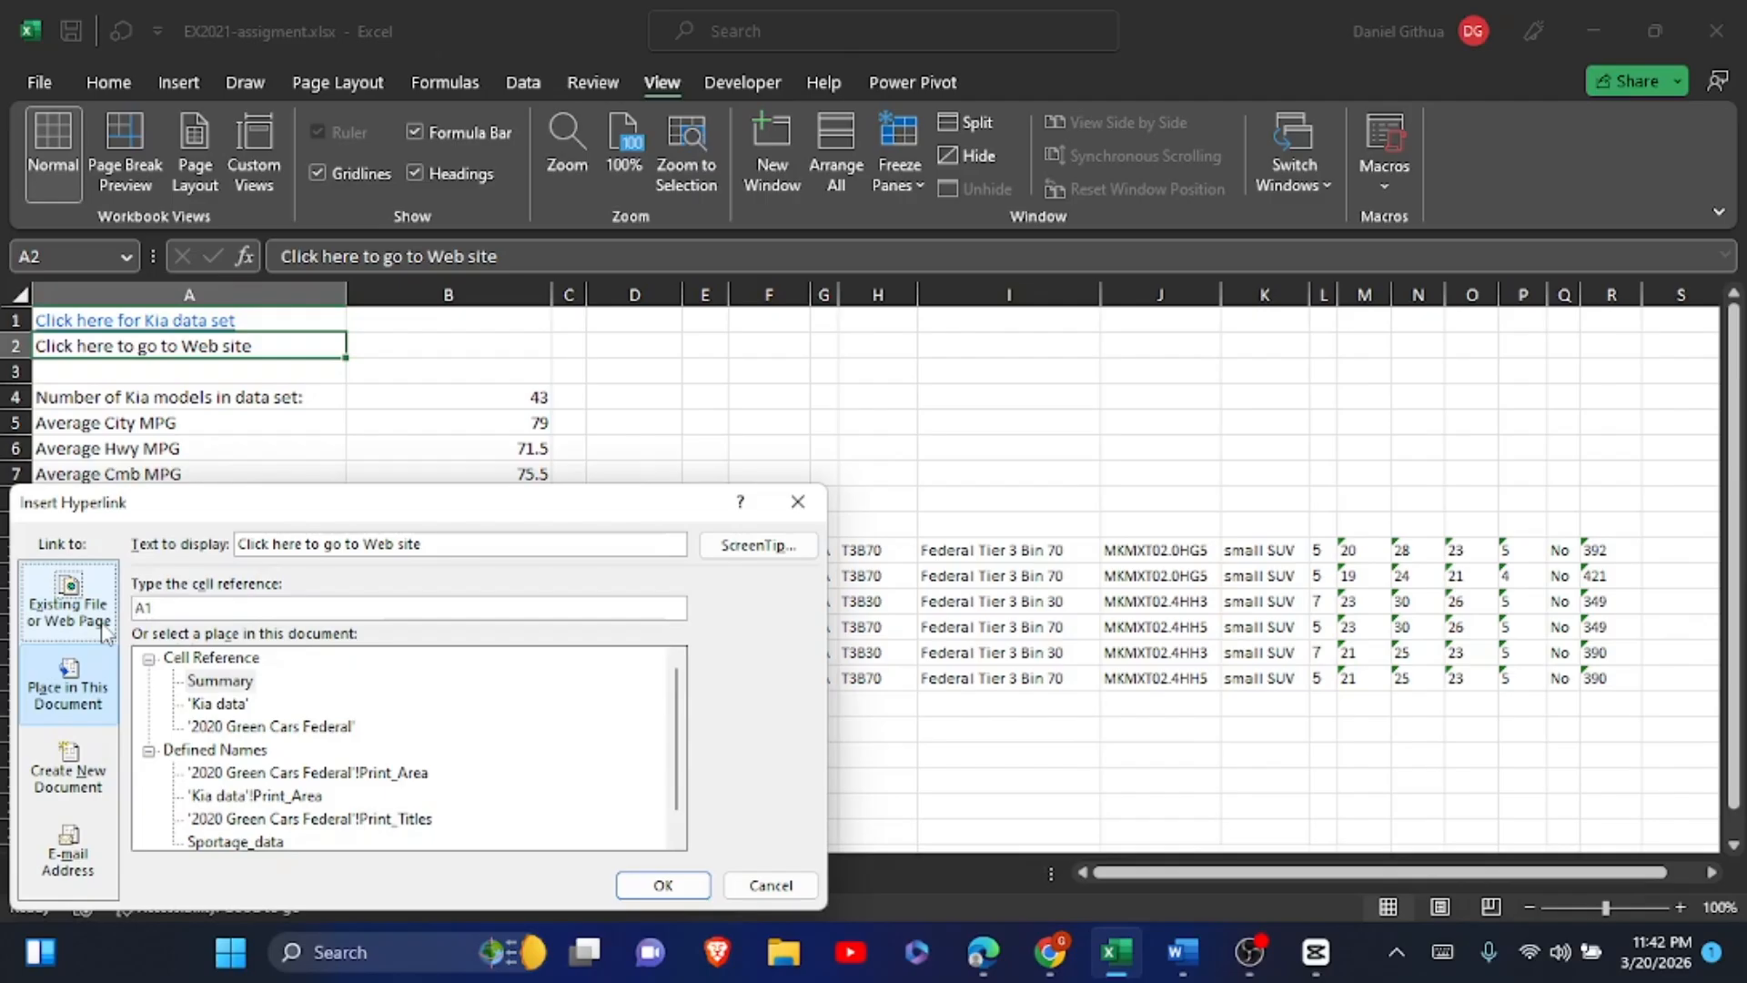
{"action": "left_click", "coordinate": [105, 626]}
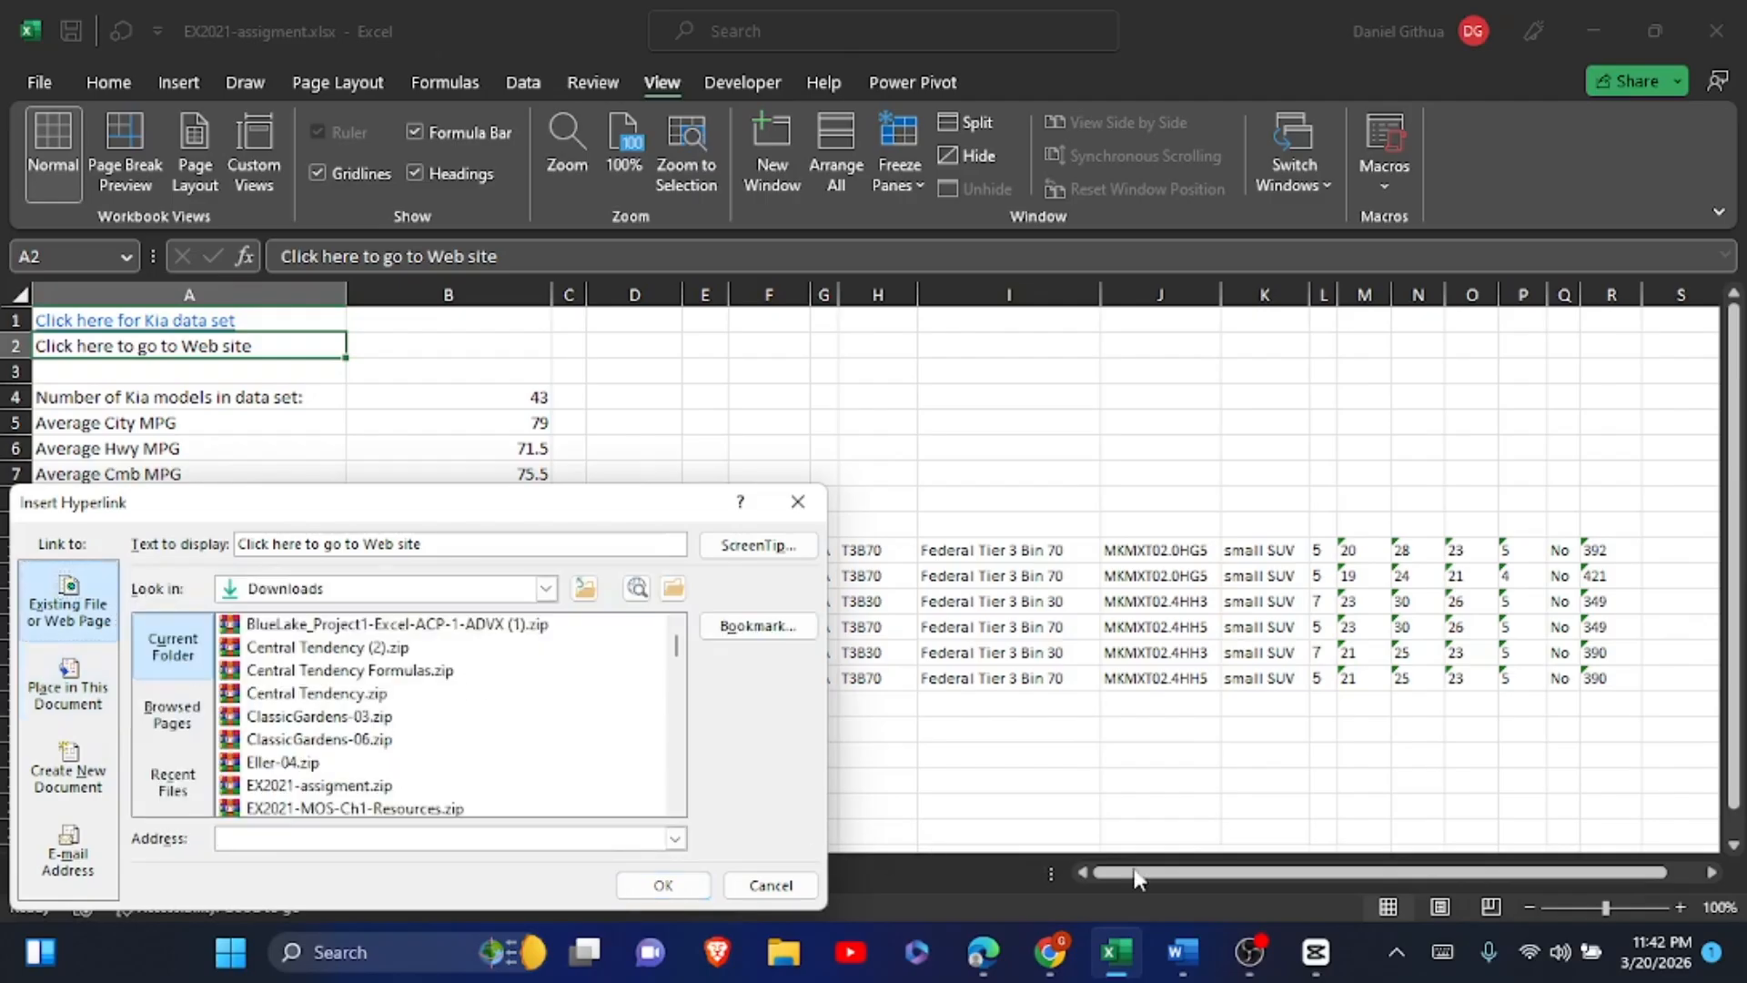
{"action": "mouse_move", "coordinate": [1181, 952]}
{"action": "left_click", "coordinate": [1064, 883]}
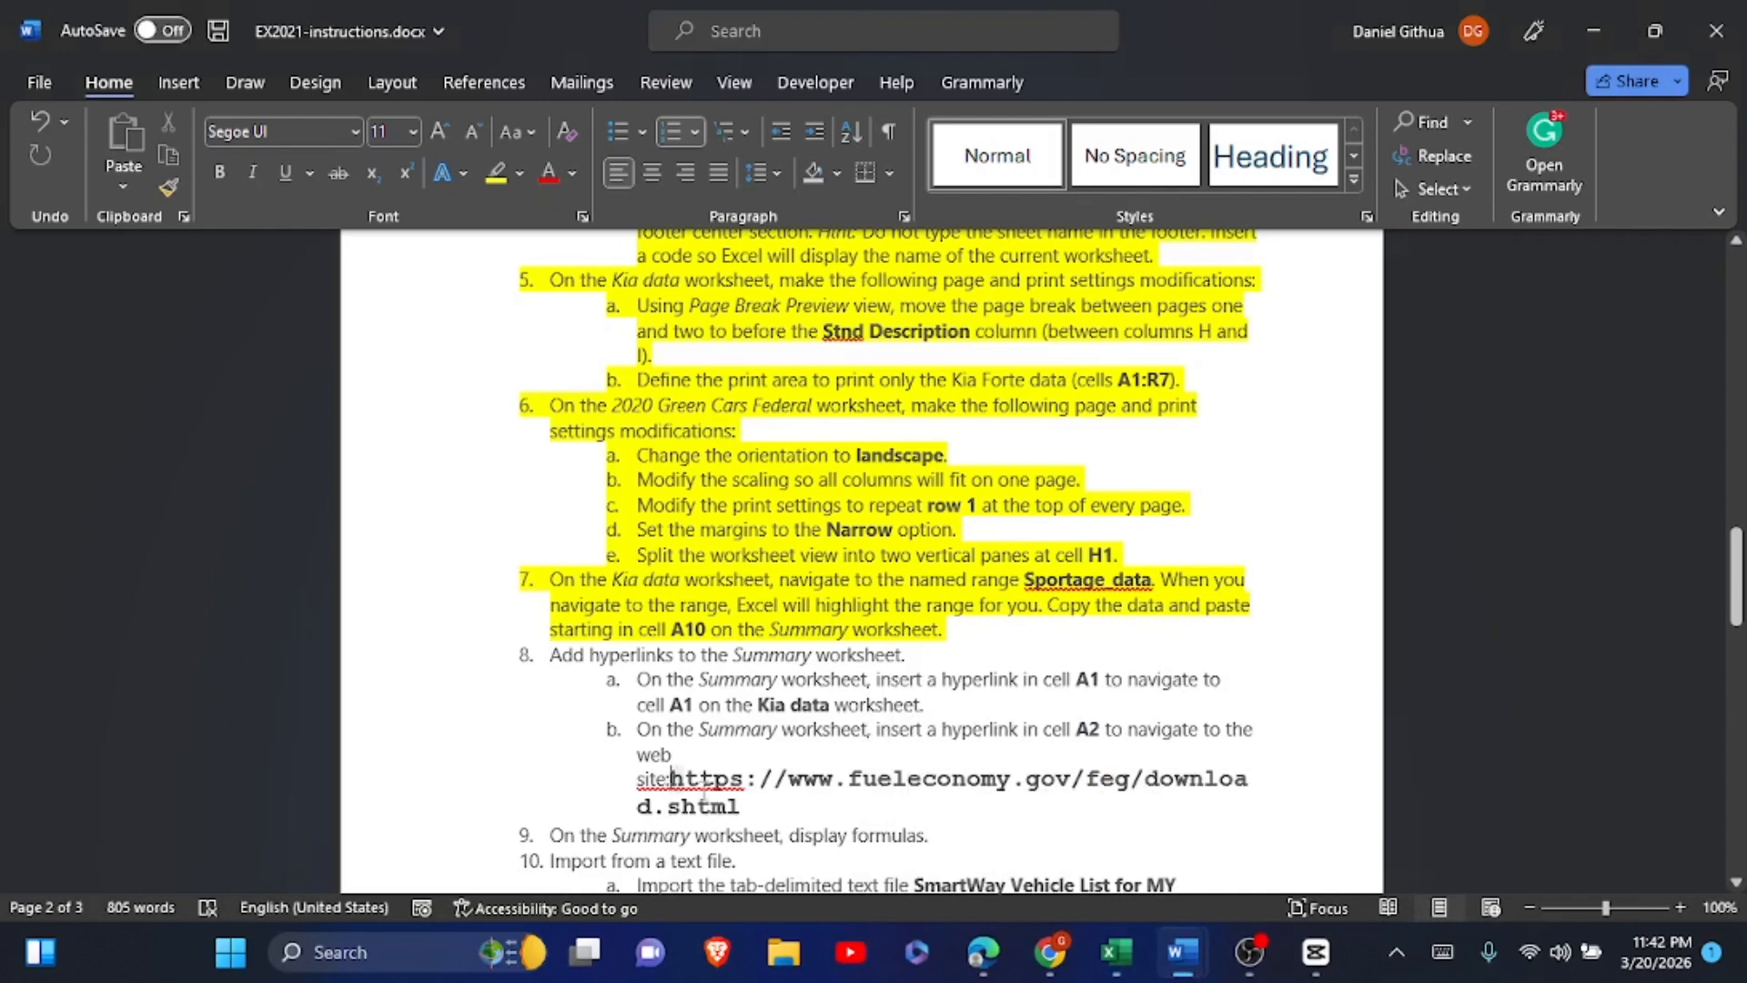
{"action": "left_click_drag", "start_coordinate": [669, 775], "coordinate": [752, 816]}
{"action": "key", "text": "ctrl+c"}
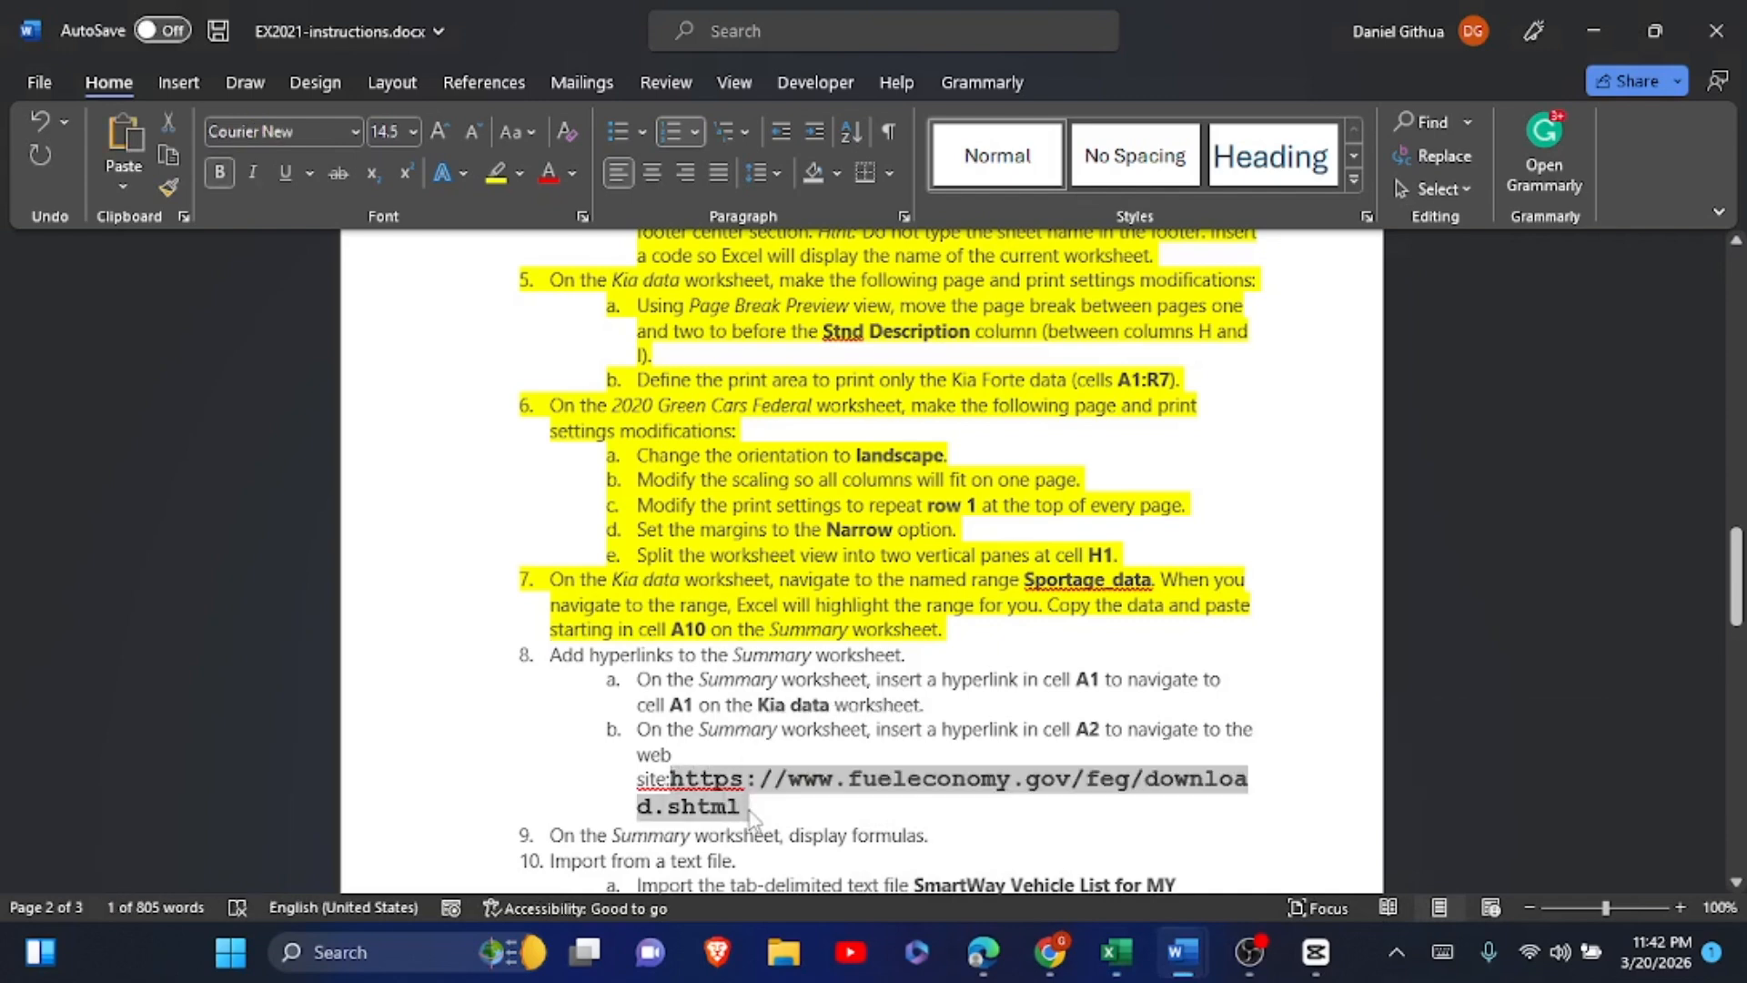
{"action": "mouse_move", "coordinate": [1125, 967]}
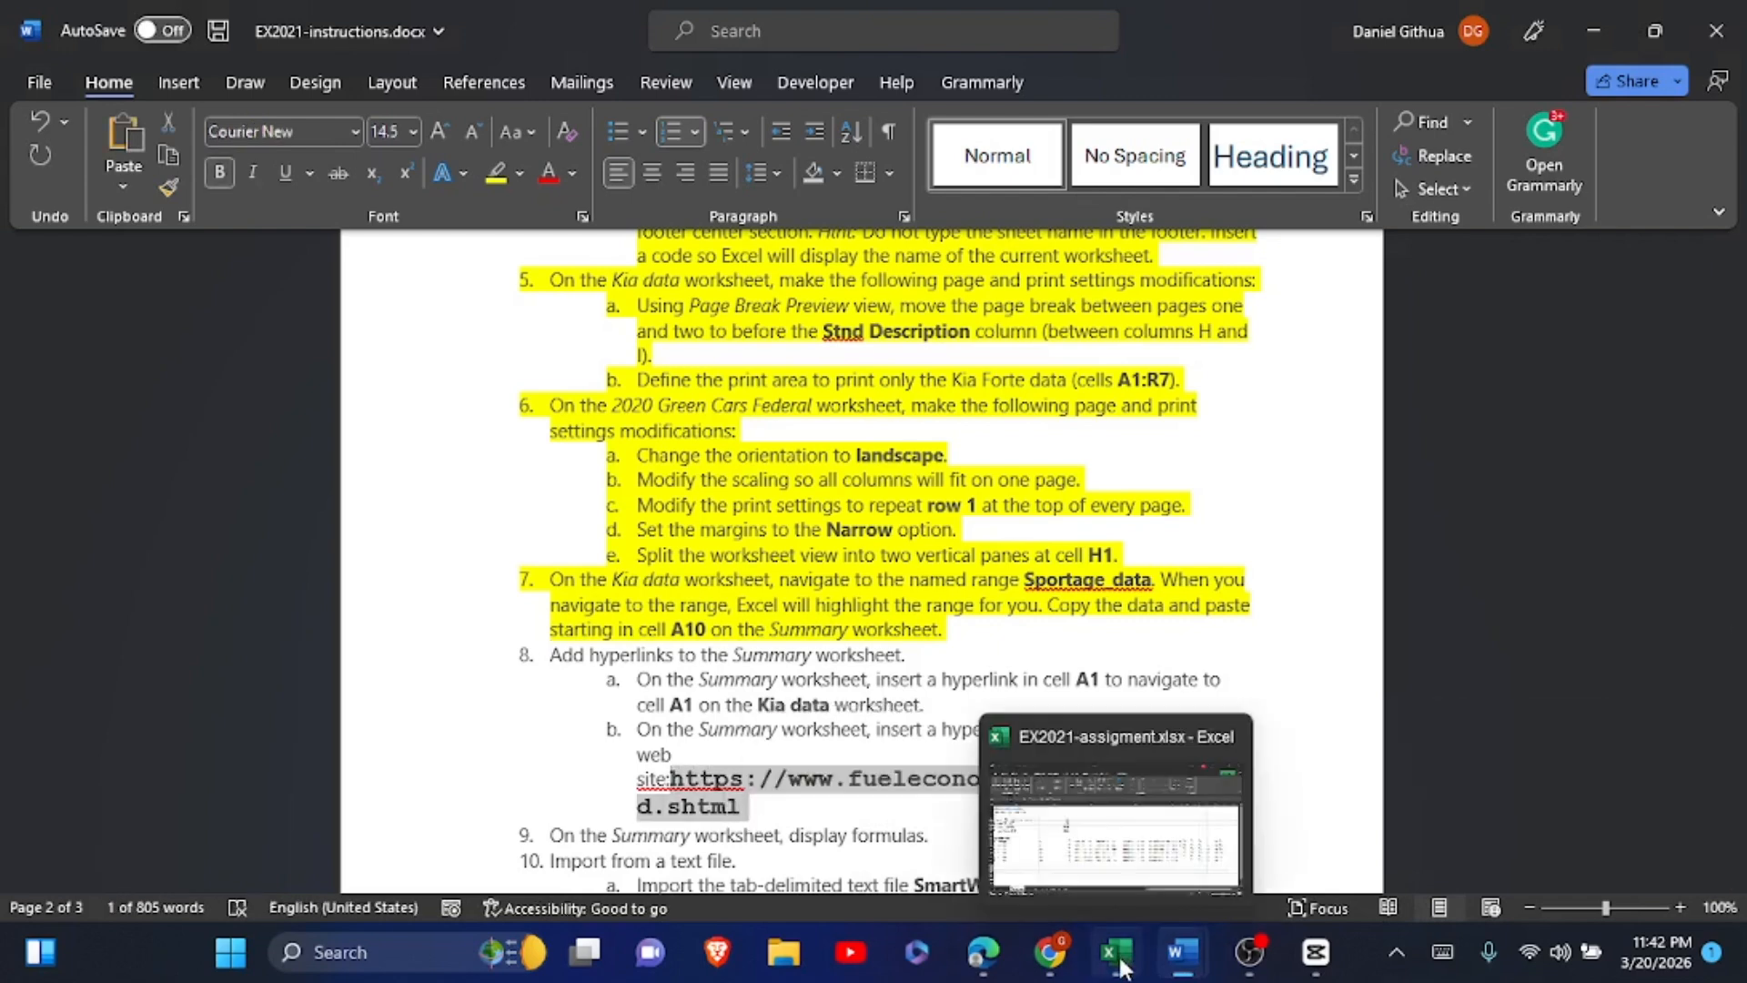
{"action": "left_click", "coordinate": [1115, 847]}
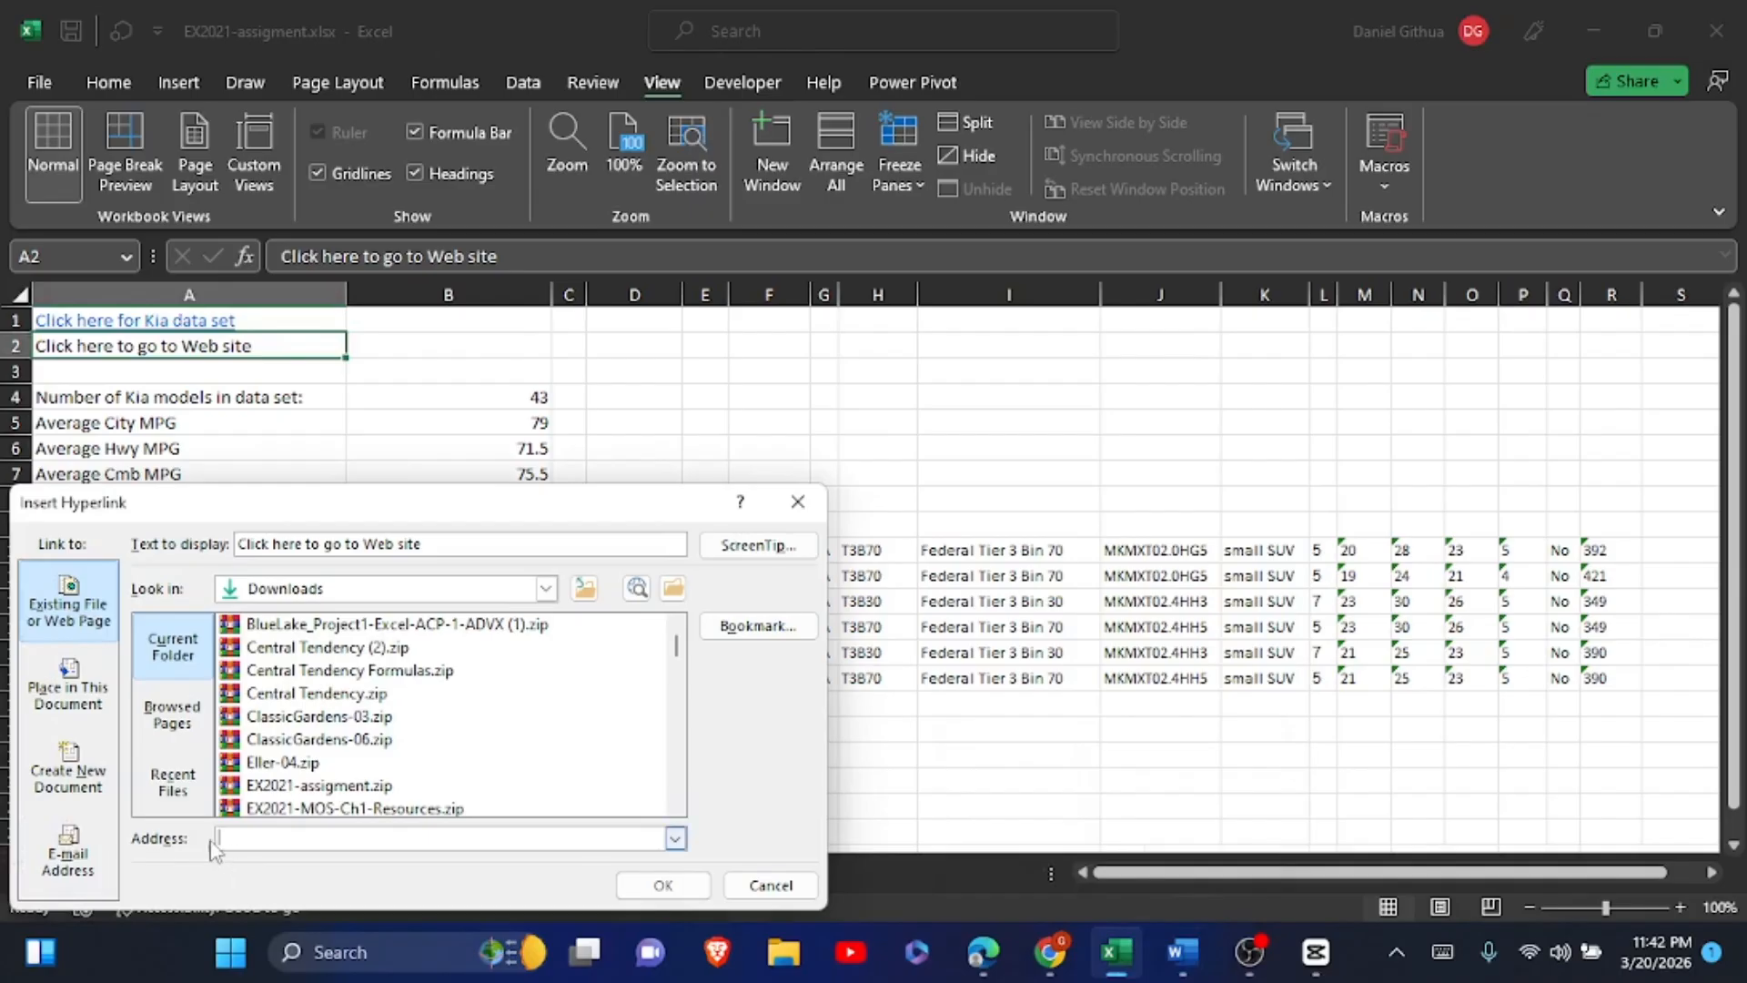
{"action": "key", "text": "ctrl+v"}
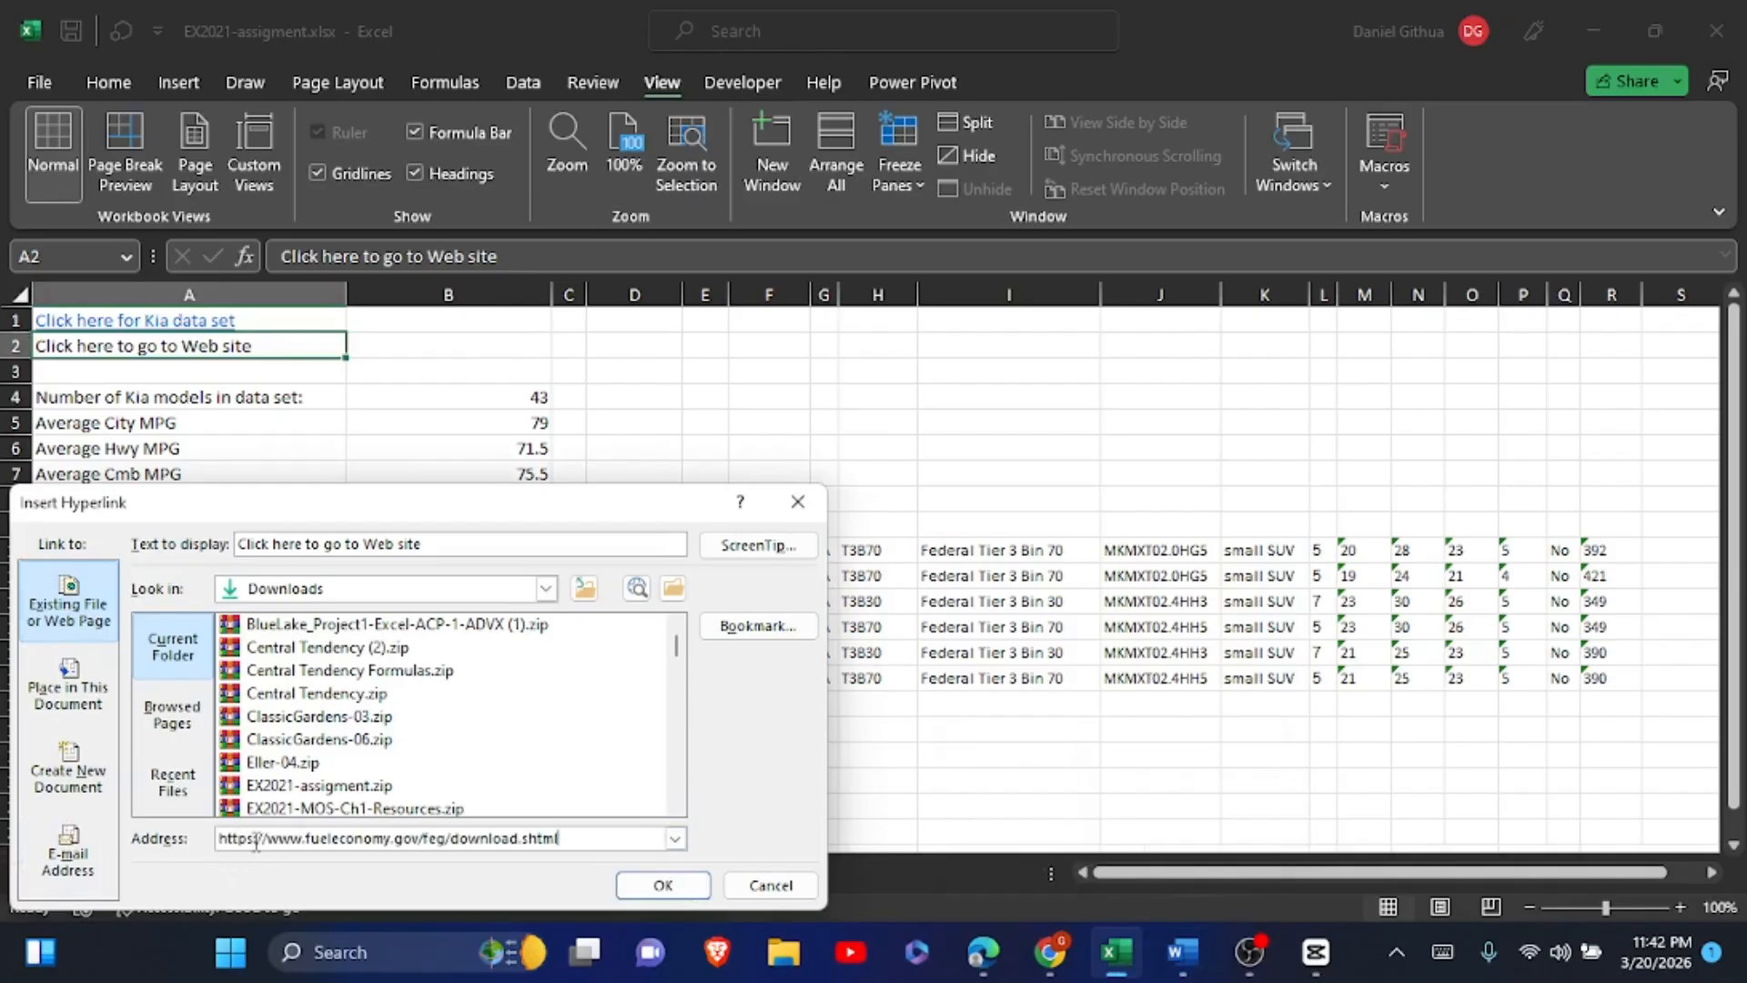
{"action": "left_click", "coordinate": [649, 891]}
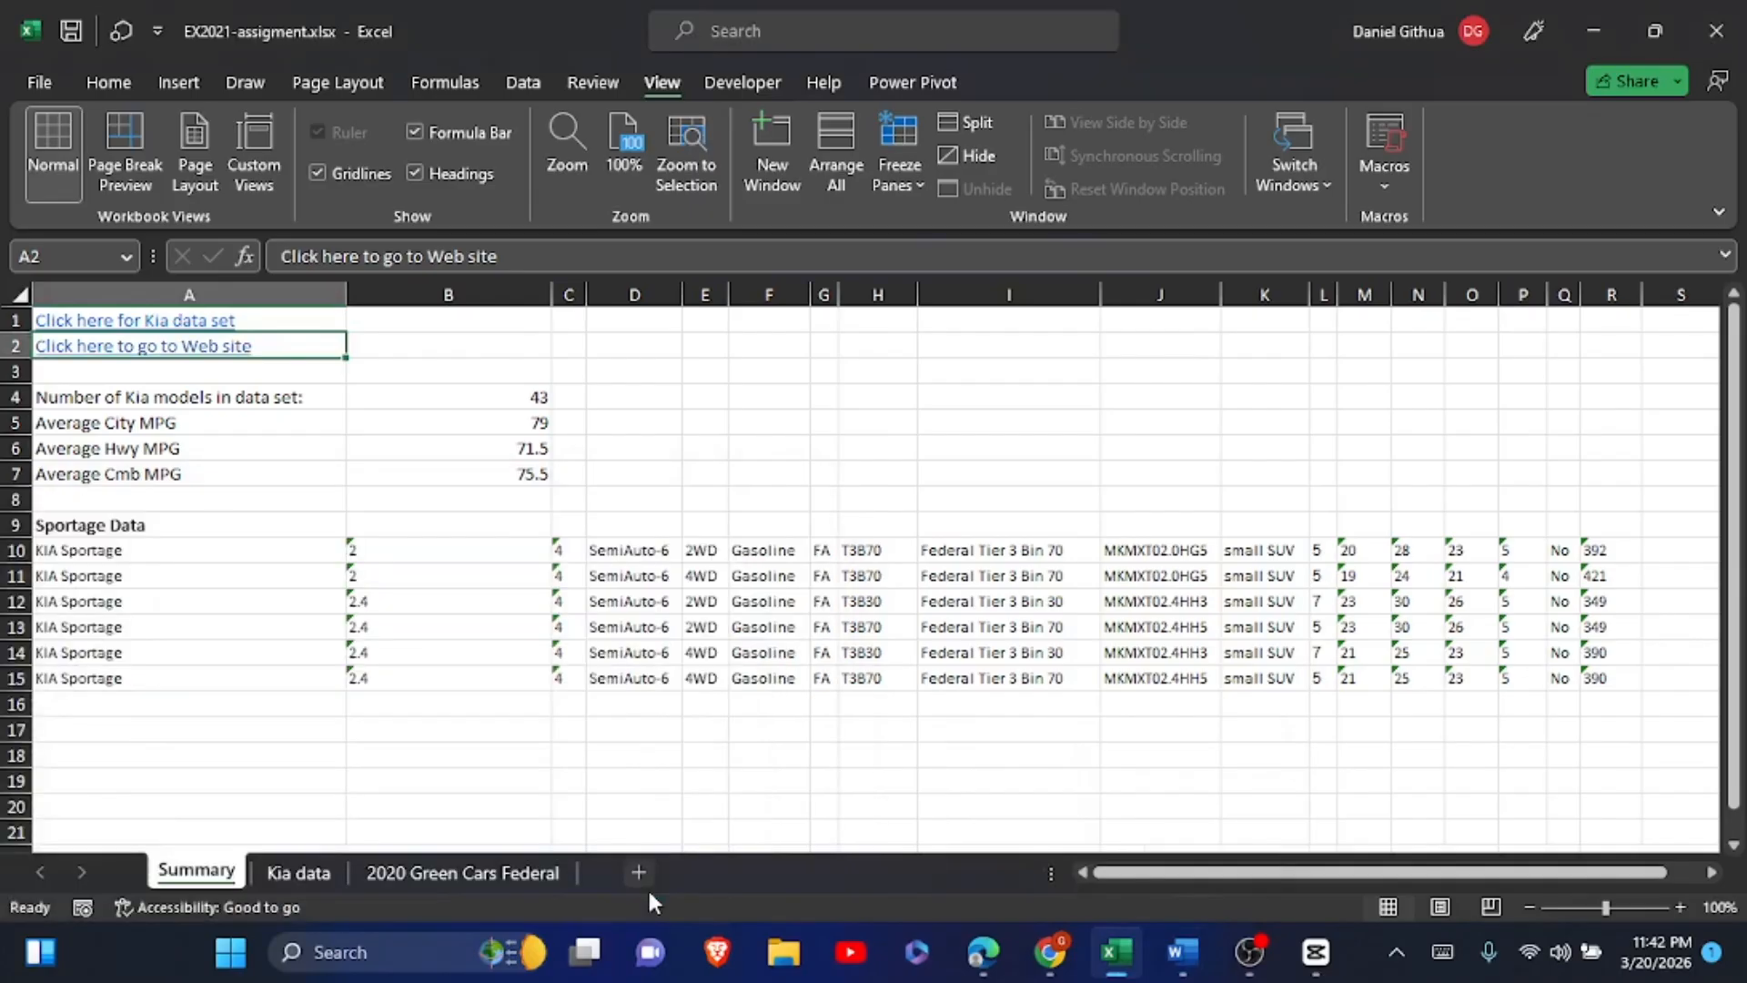
{"action": "left_click", "coordinate": [425, 428]}
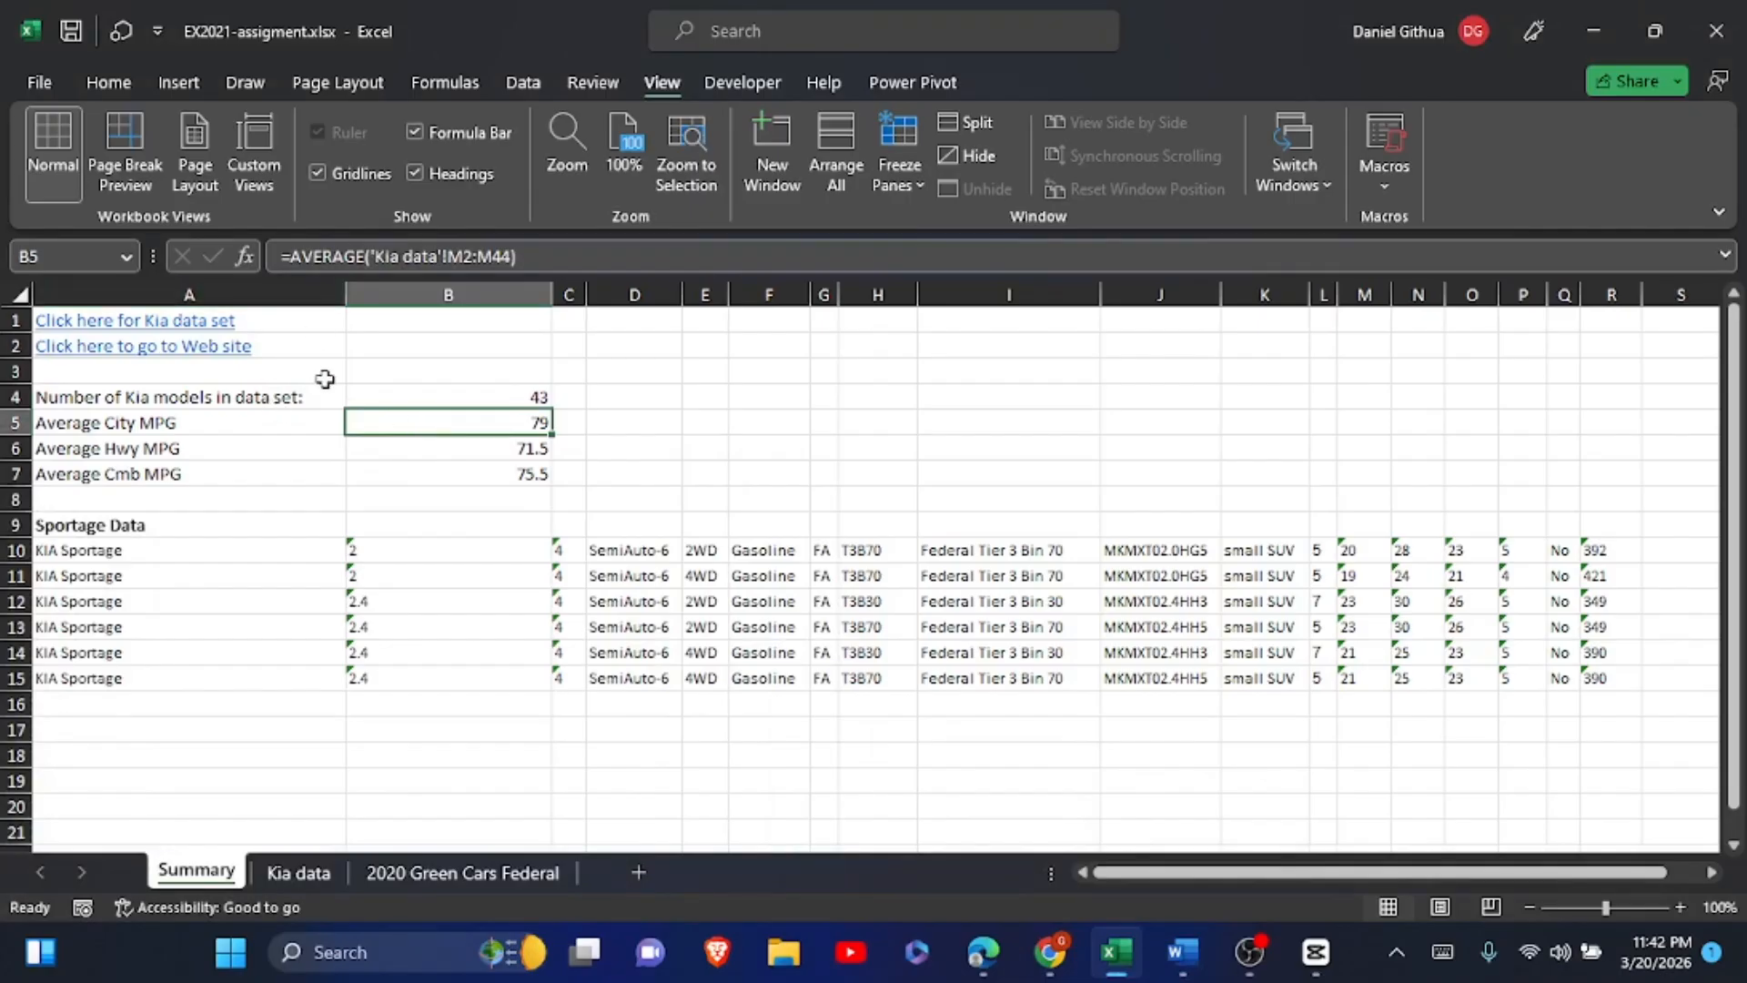
- Switch to the Word instructions and highlight all of step 8, including both sub-items, in yellow
{"action": "mouse_move", "coordinate": [1181, 952]}
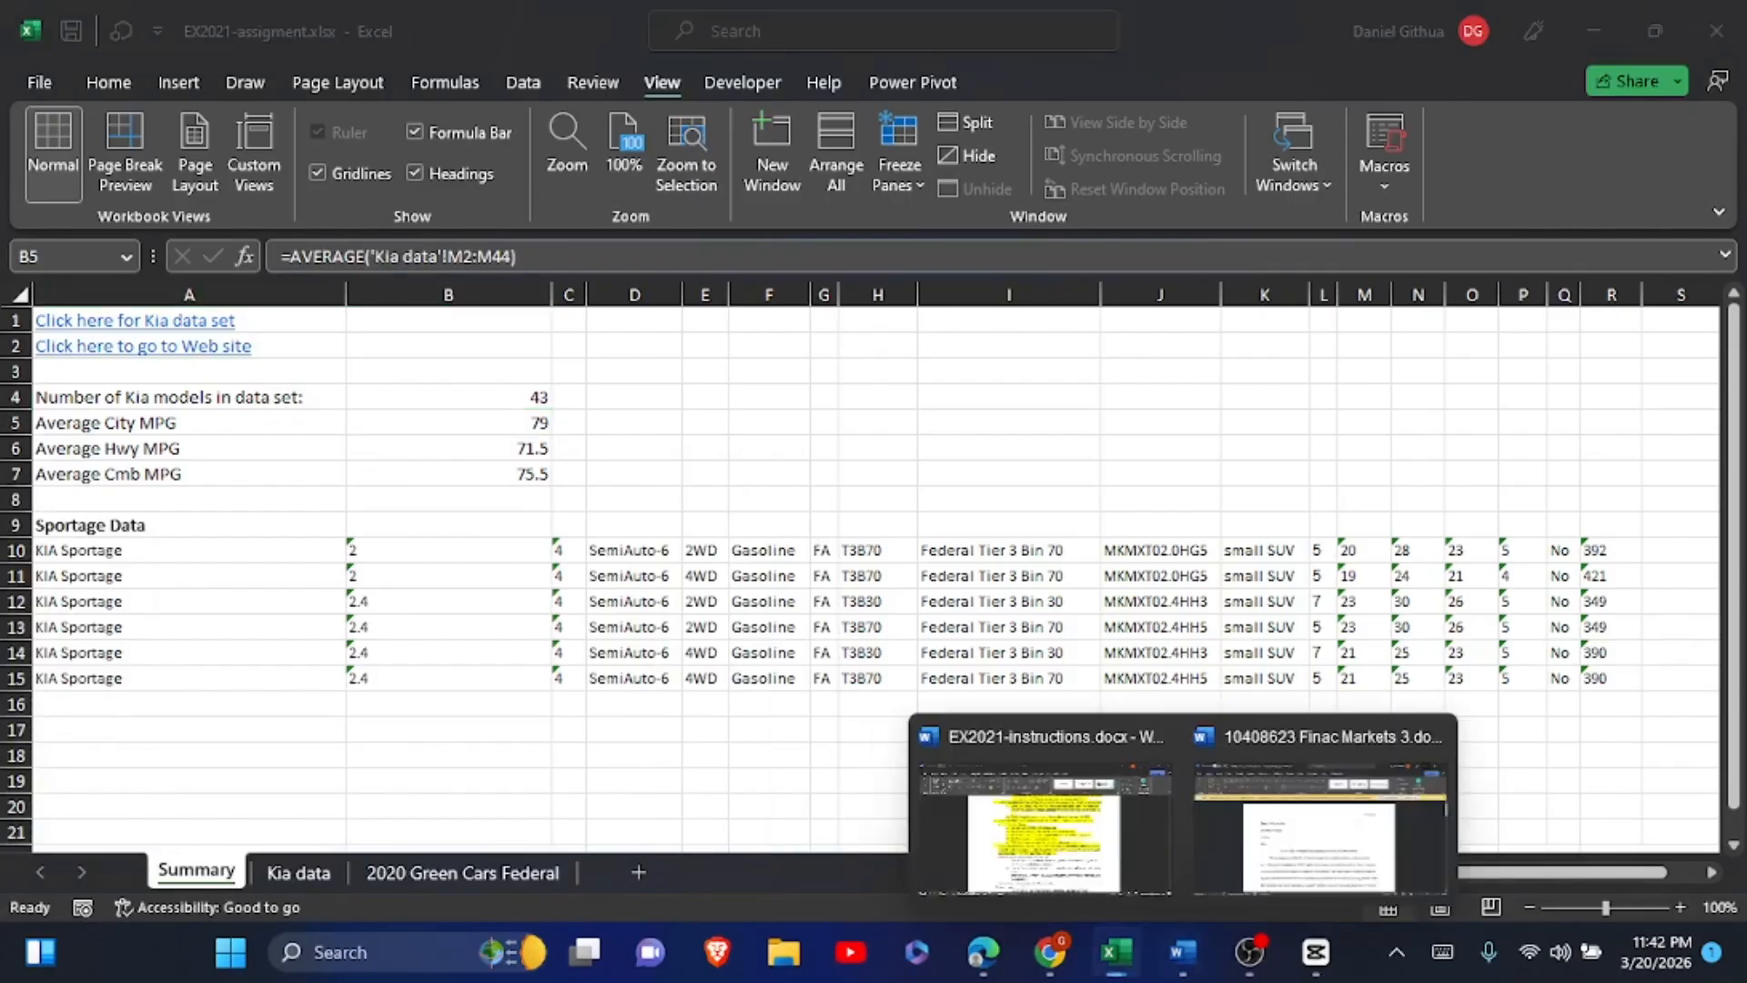
{"action": "left_click", "coordinate": [1028, 874]}
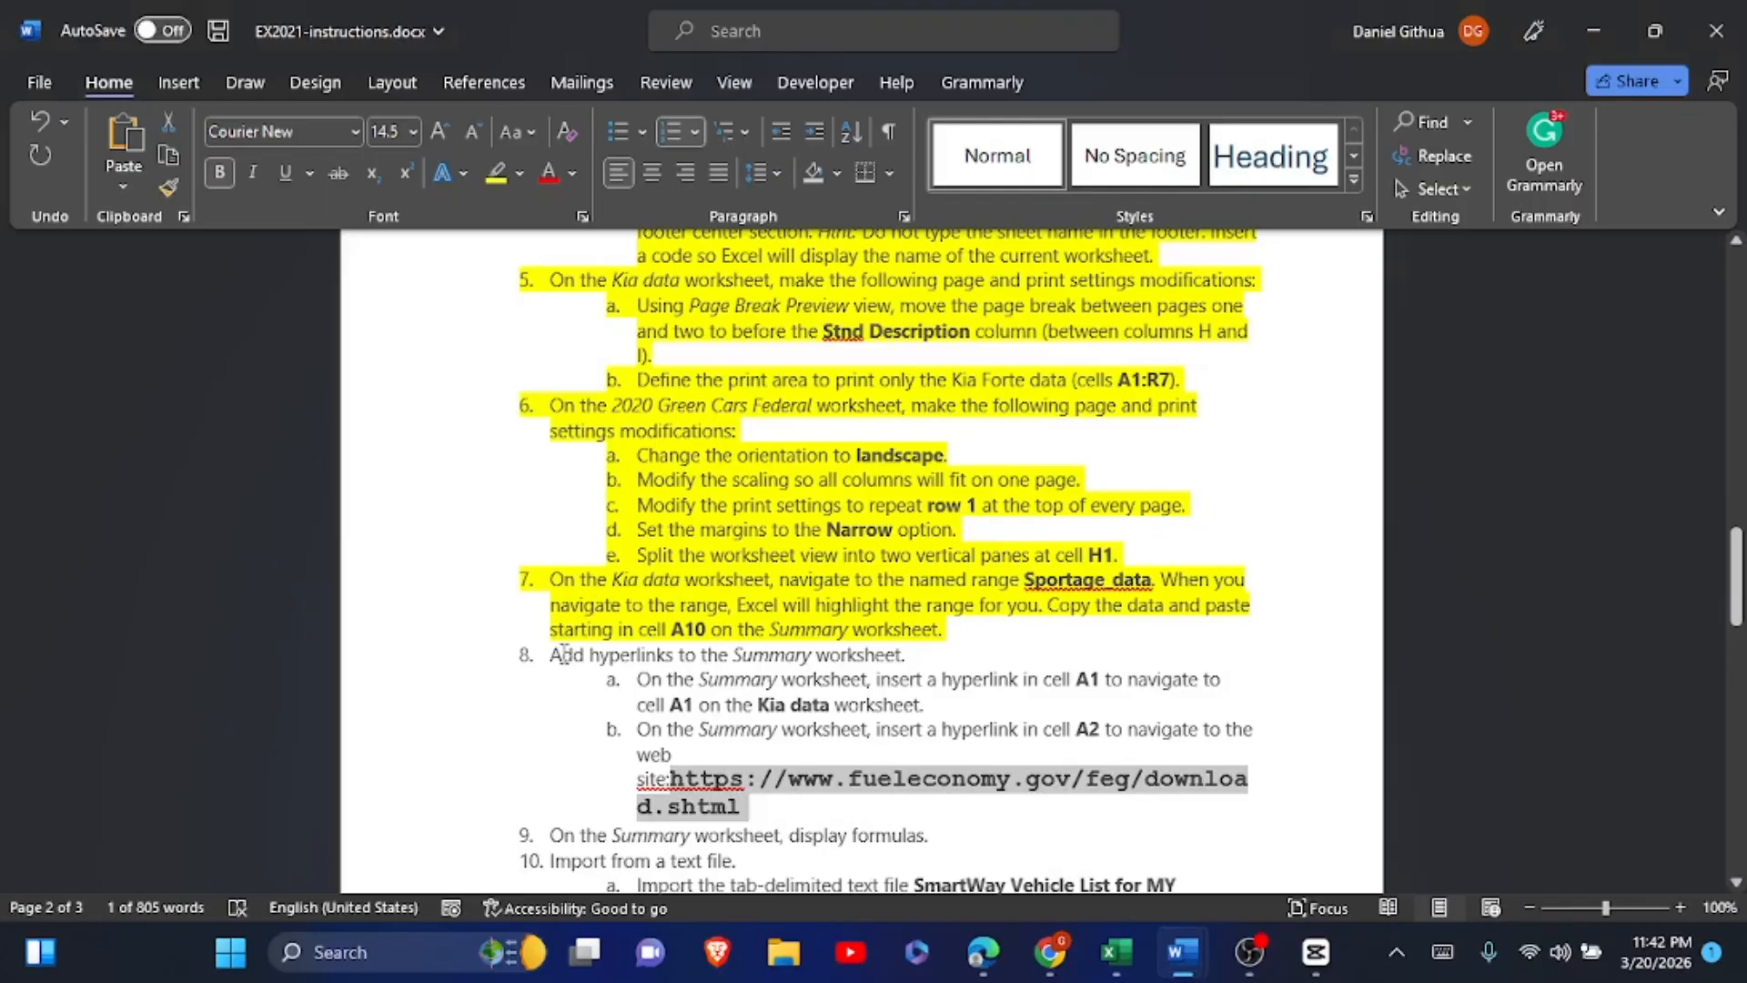
{"action": "mouse_move", "coordinate": [550, 655]}
{"action": "left_mouse_down"}
{"action": "mouse_move", "coordinate": [644, 773]}
{"action": "mouse_move", "coordinate": [774, 797]}
{"action": "mouse_move", "coordinate": [744, 808]}
{"action": "left_mouse_up"}
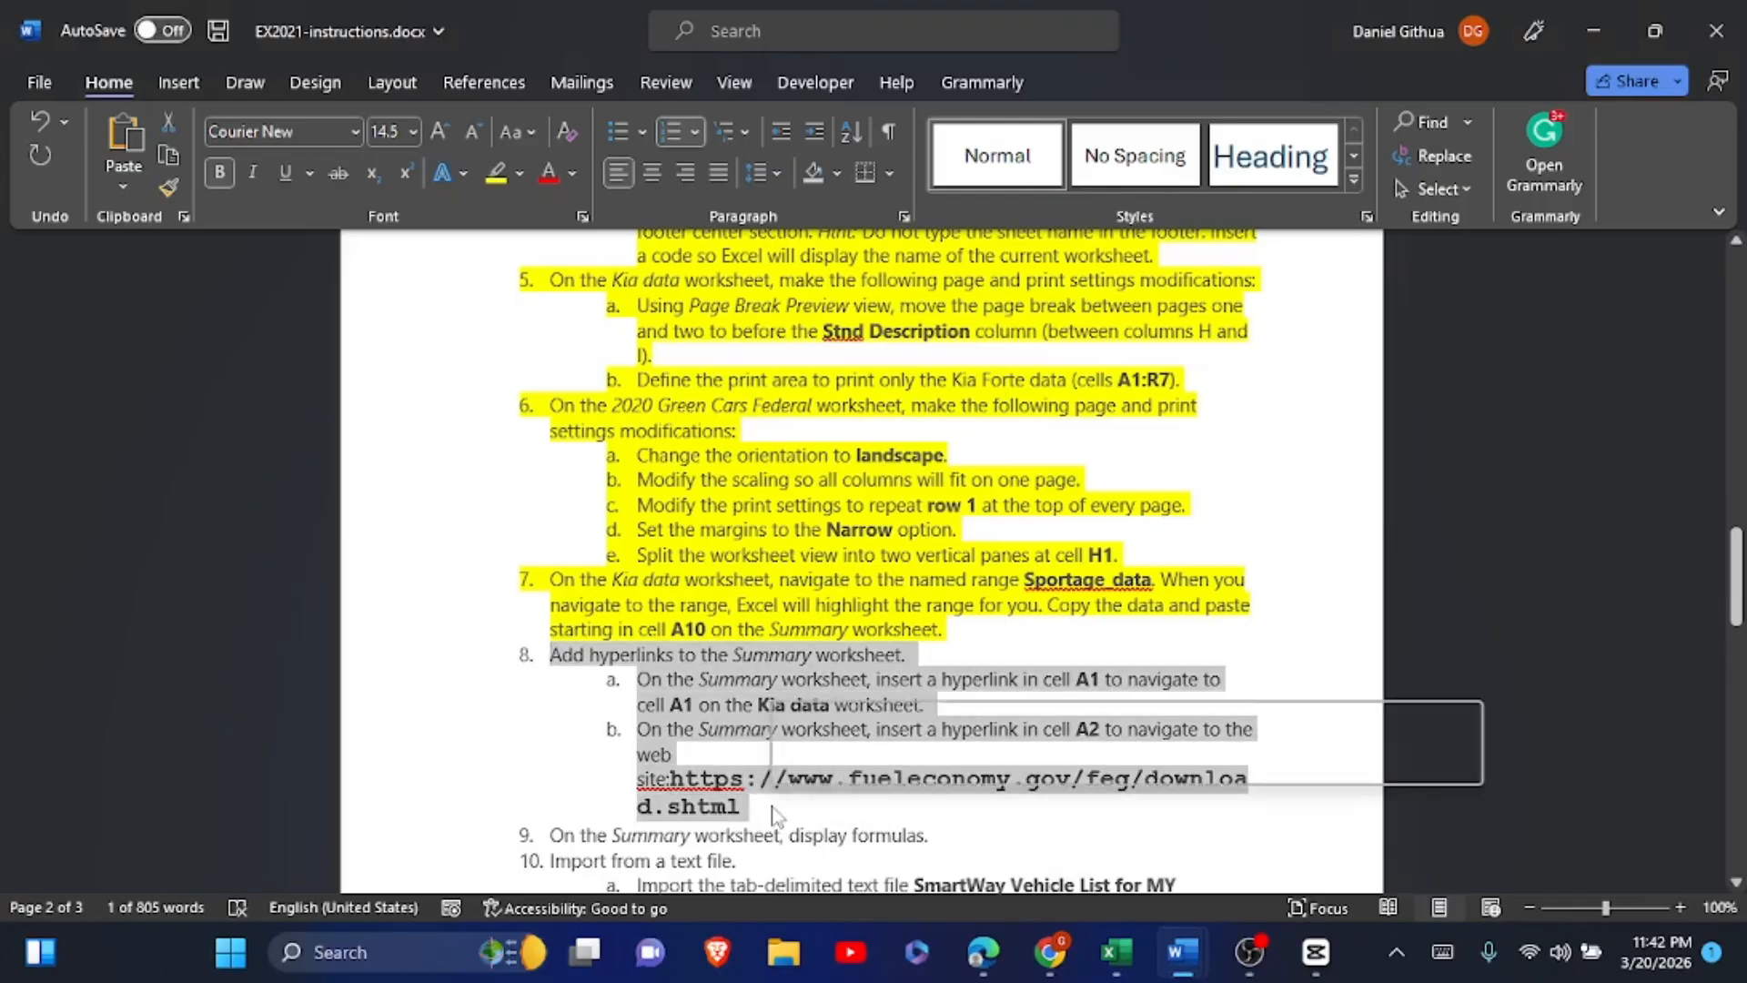
{"action": "left_click", "coordinate": [883, 763]}
{"action": "scroll", "coordinate": [884, 772], "scroll_direction": "down", "scroll_amount": 4}
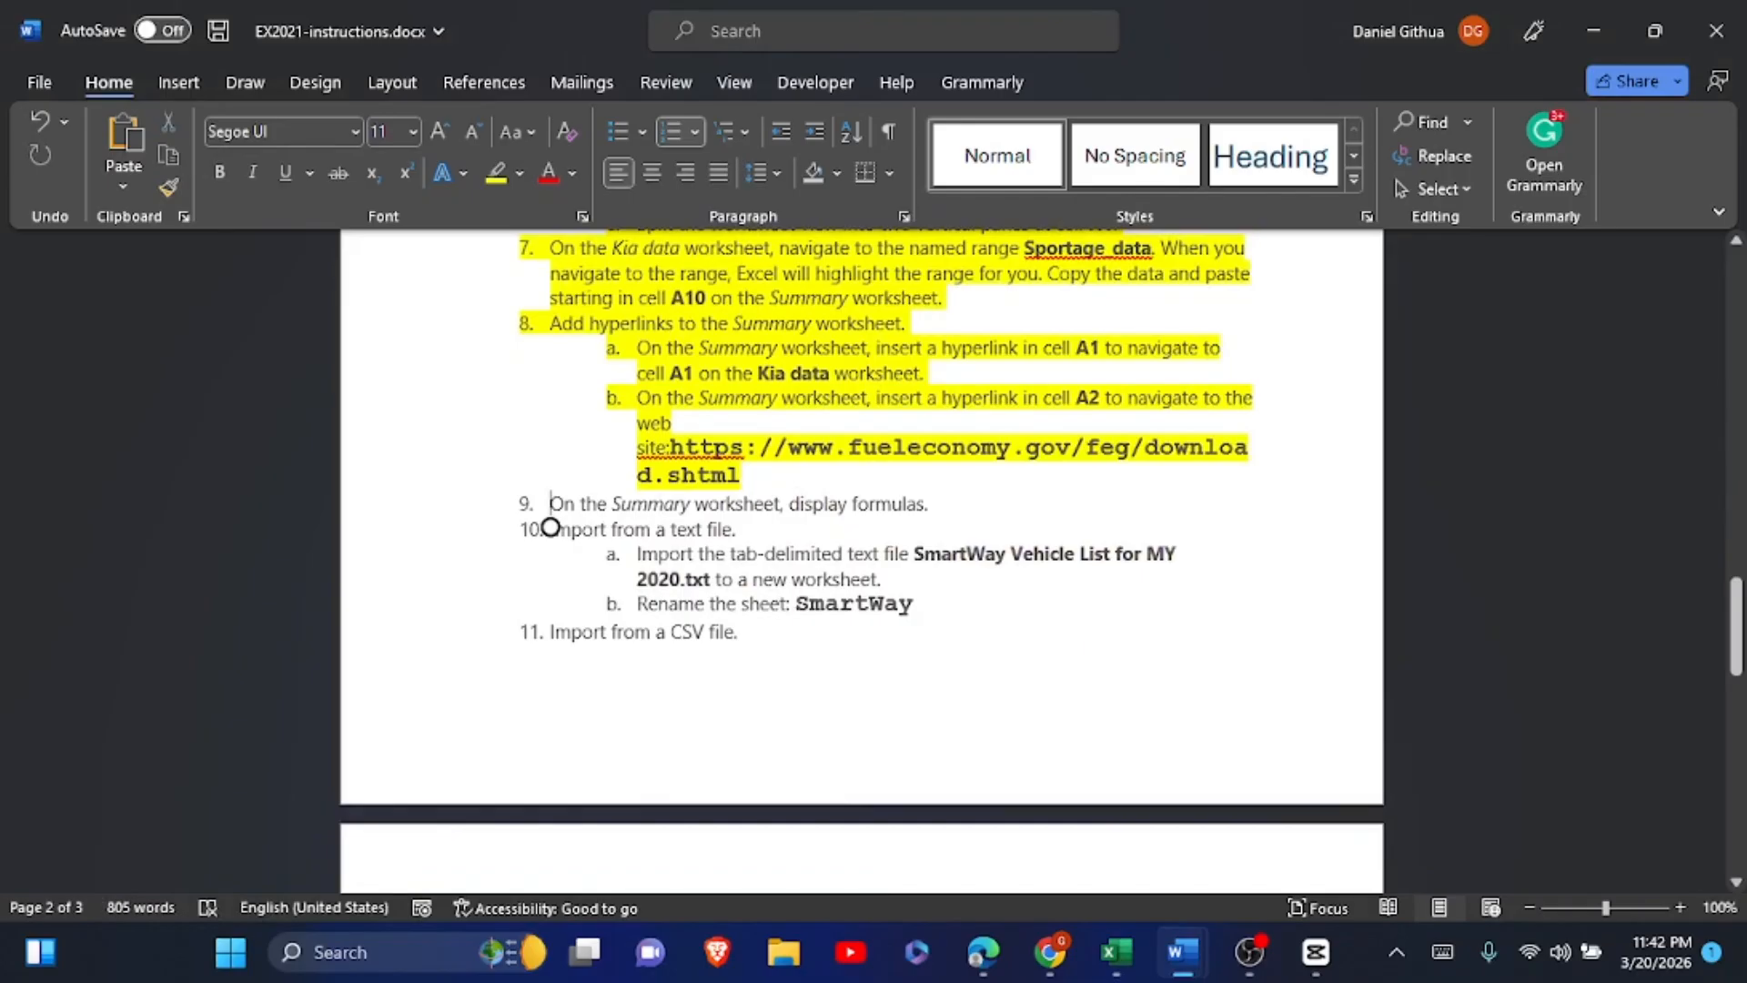
- Switch to Excel and display the formulas instead of their results on the Summary worksheet
{"action": "key", "text": "alt+Tab"}
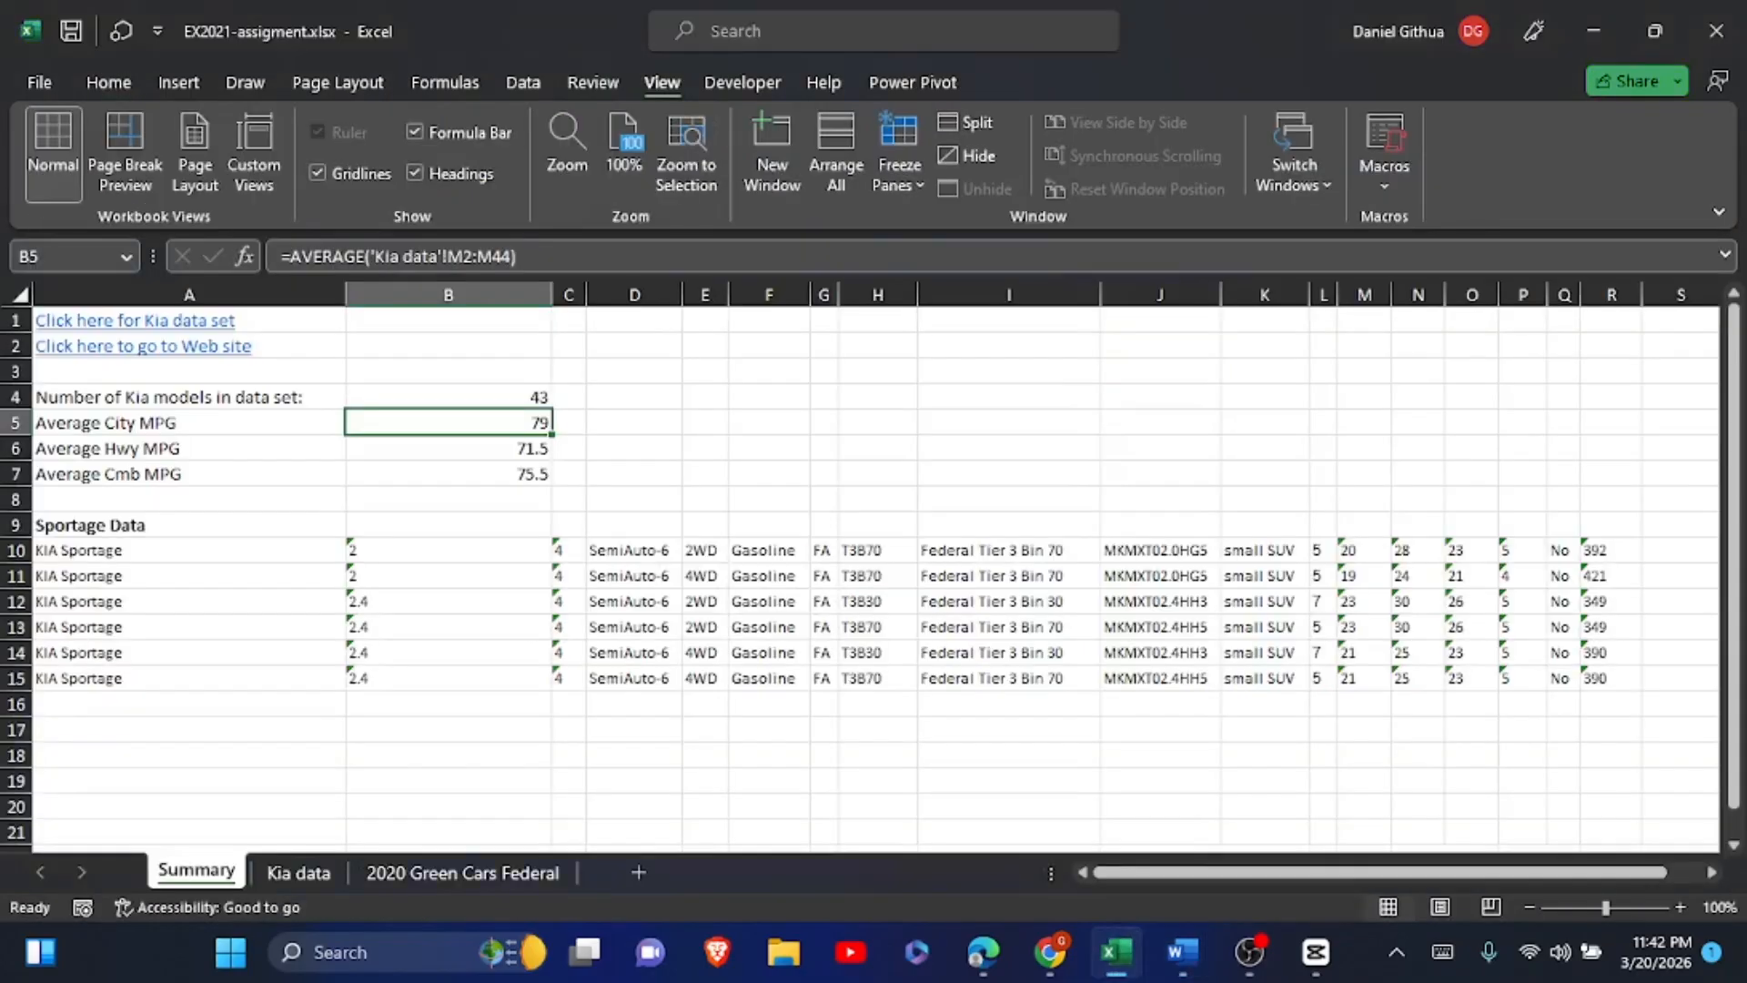
{"action": "left_click", "coordinate": [877, 345]}
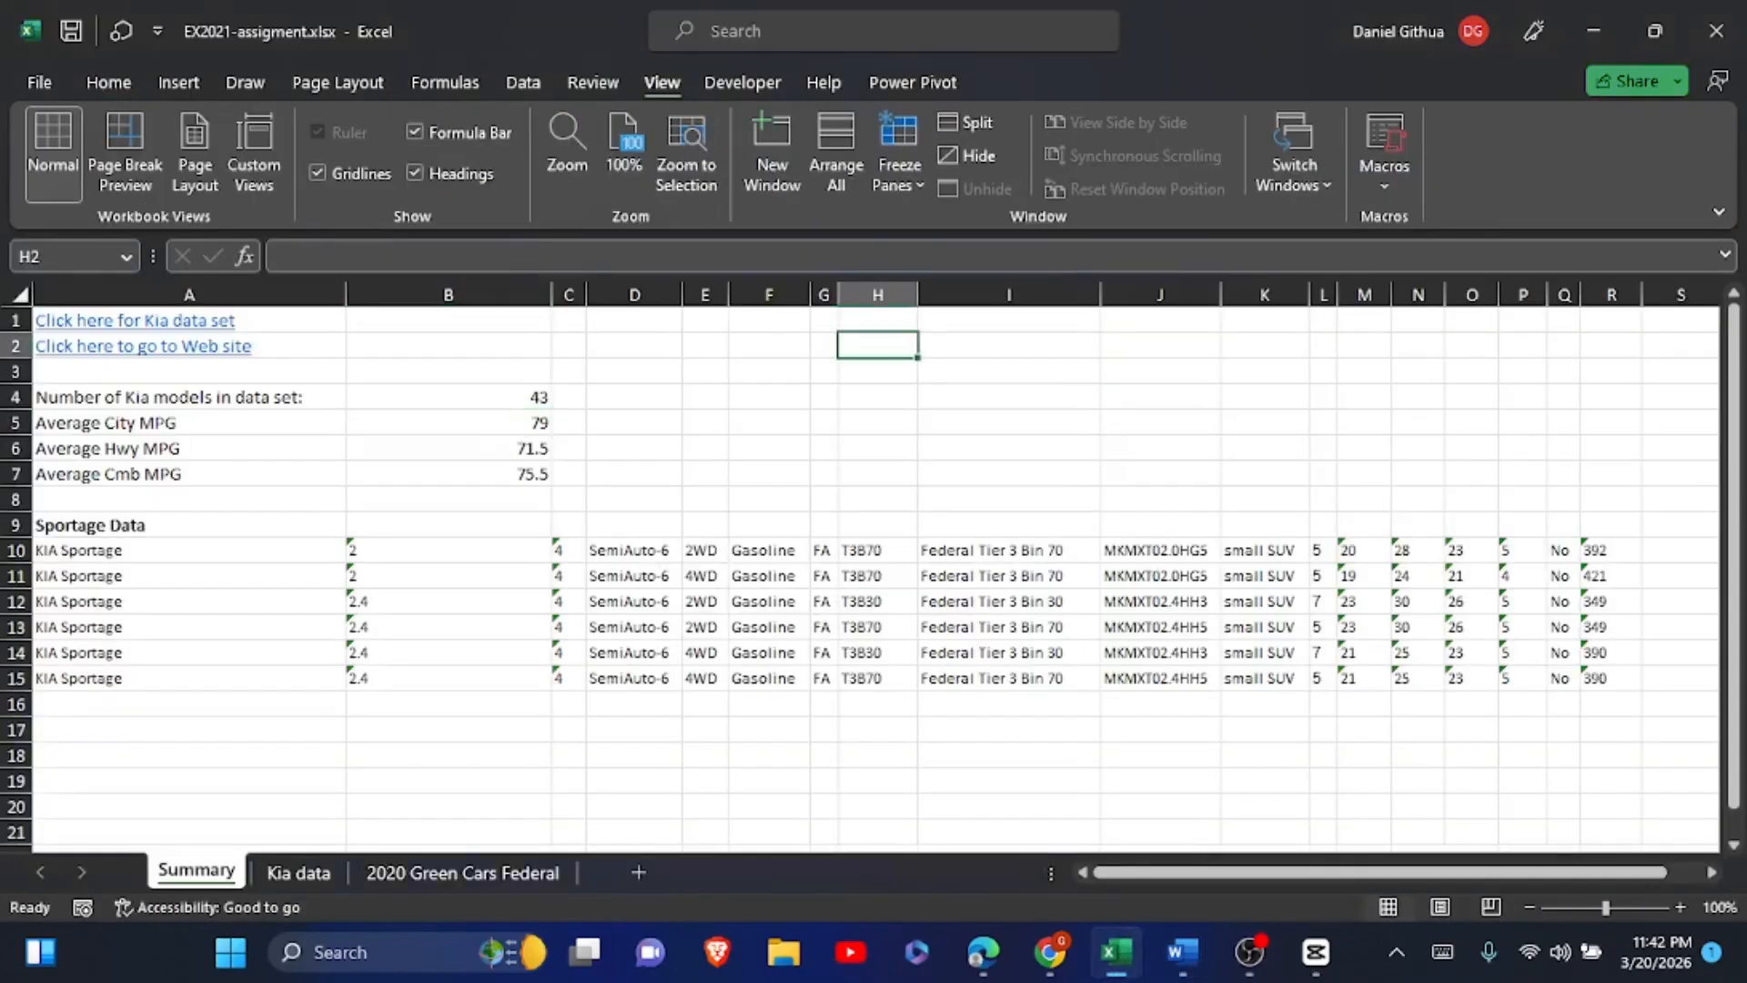
{"action": "left_click", "coordinate": [445, 82]}
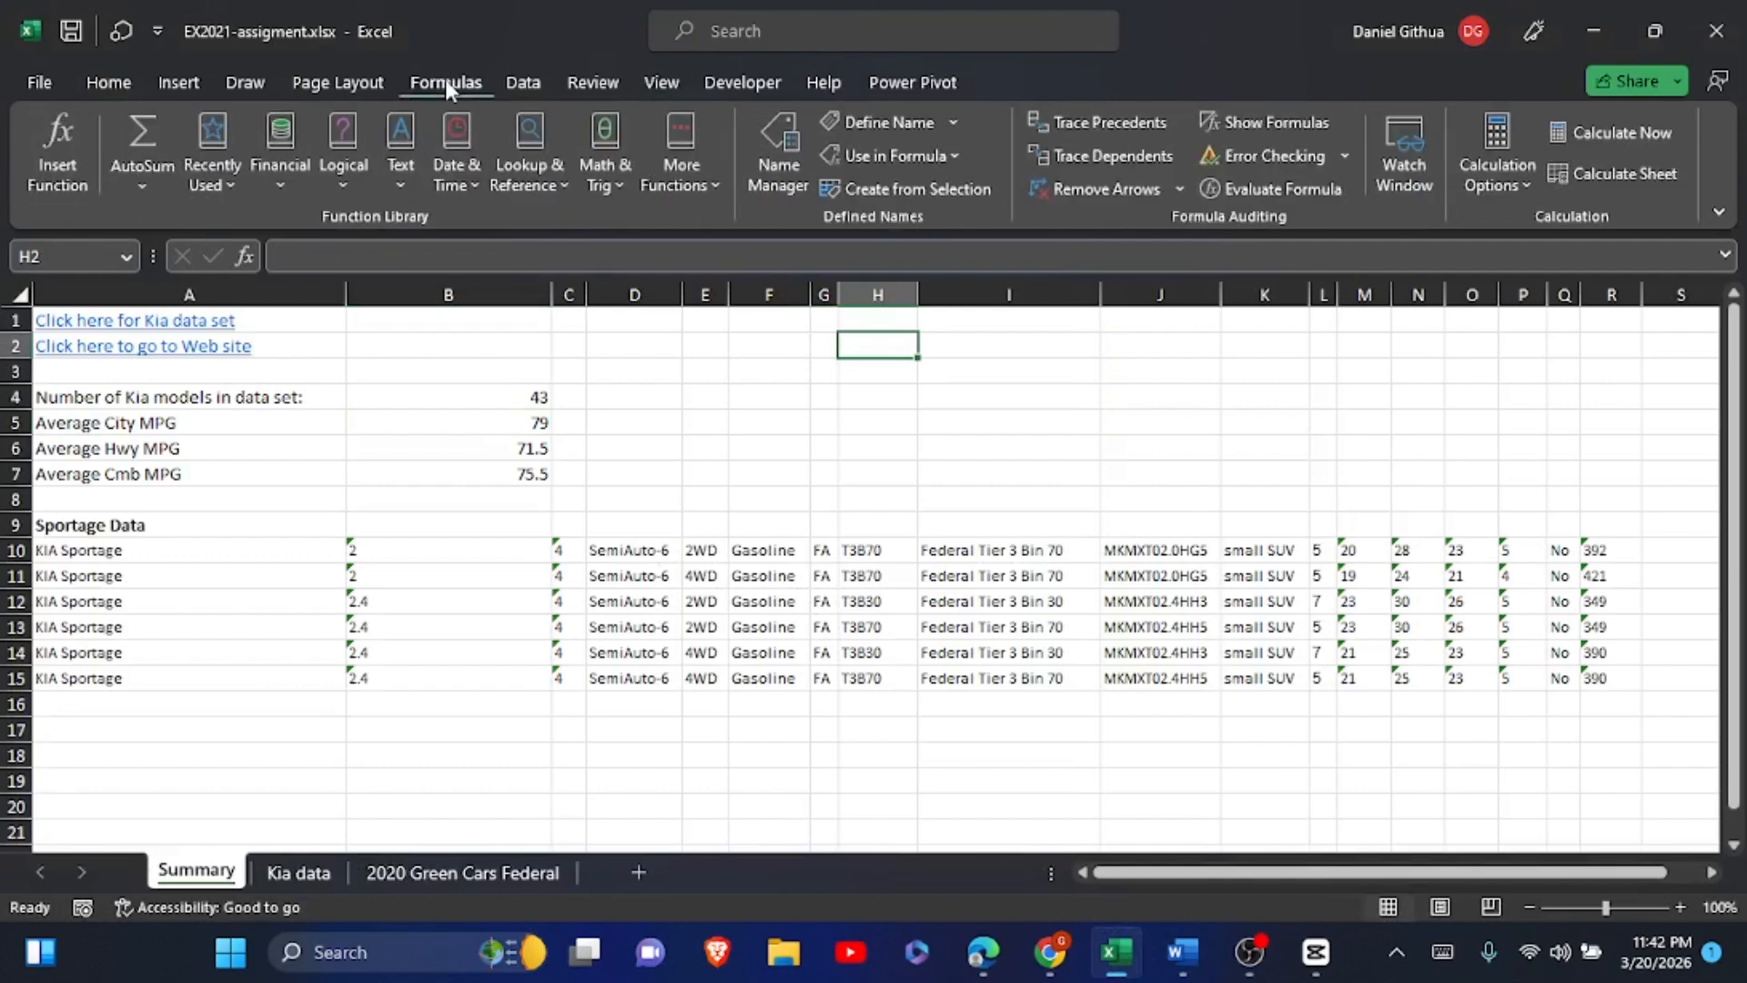
{"action": "left_click", "coordinate": [1259, 127]}
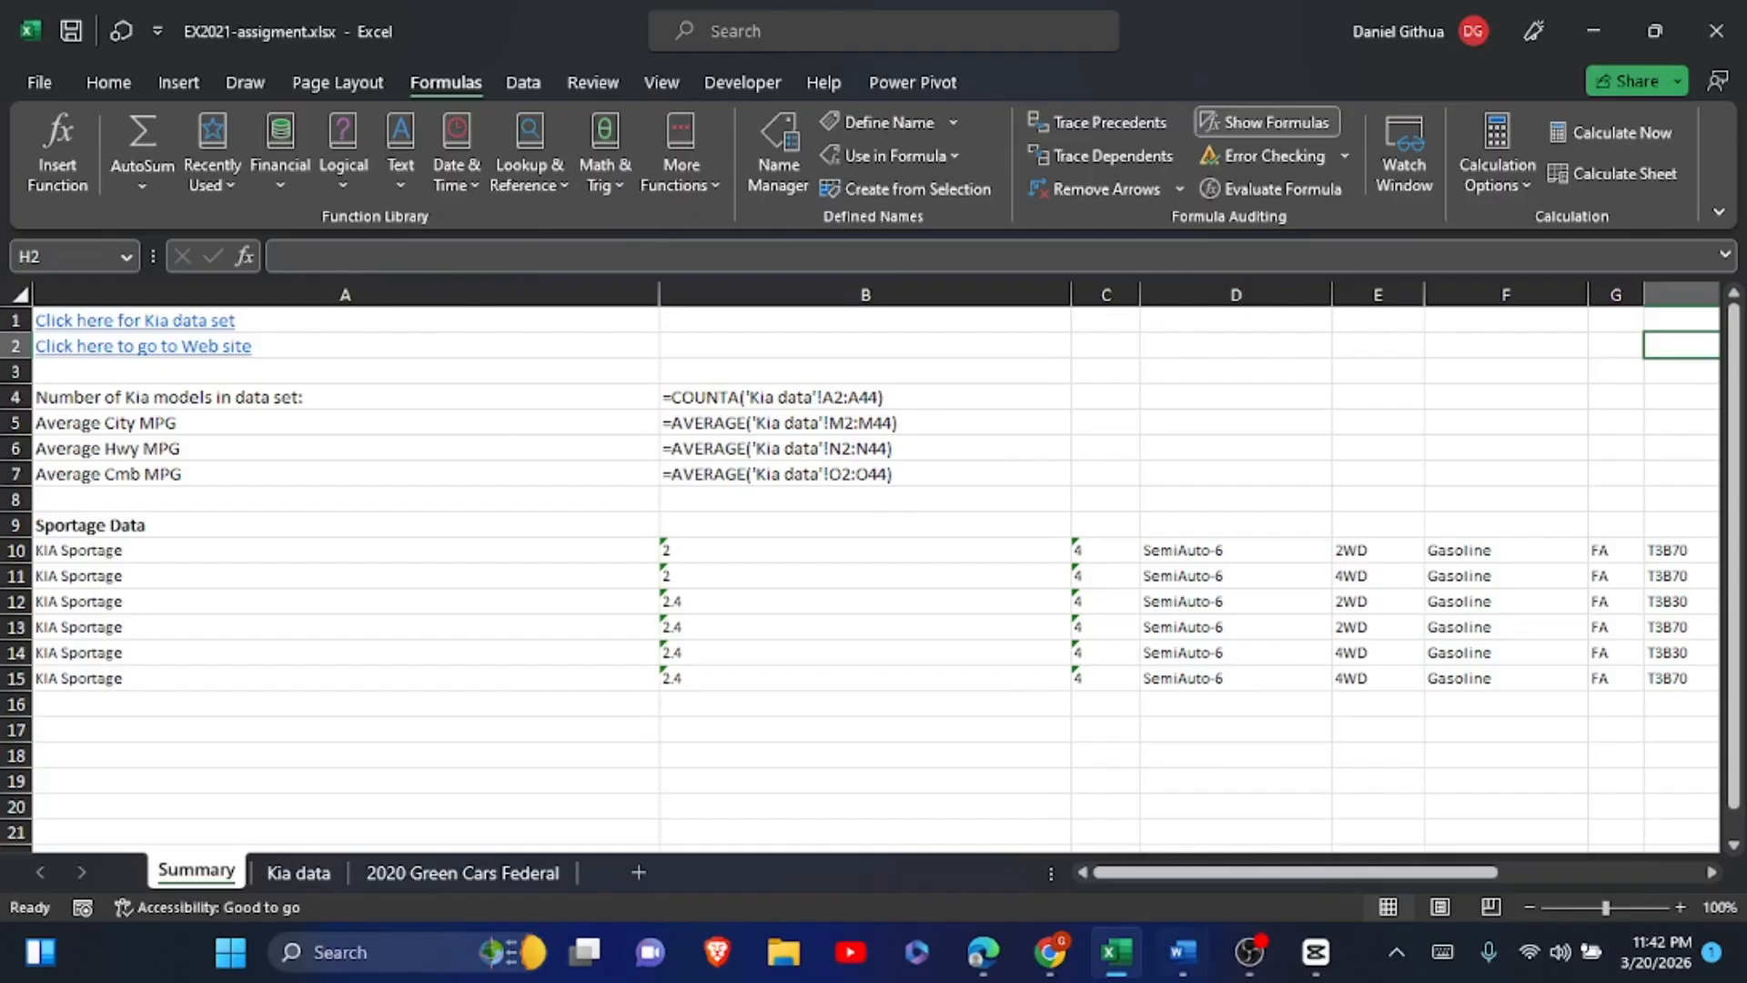
- Switch to the Word instructions and highlight the step 9 line about displaying formulas in yellow
{"action": "mouse_move", "coordinate": [1181, 952]}
{"action": "left_click", "coordinate": [1082, 810]}
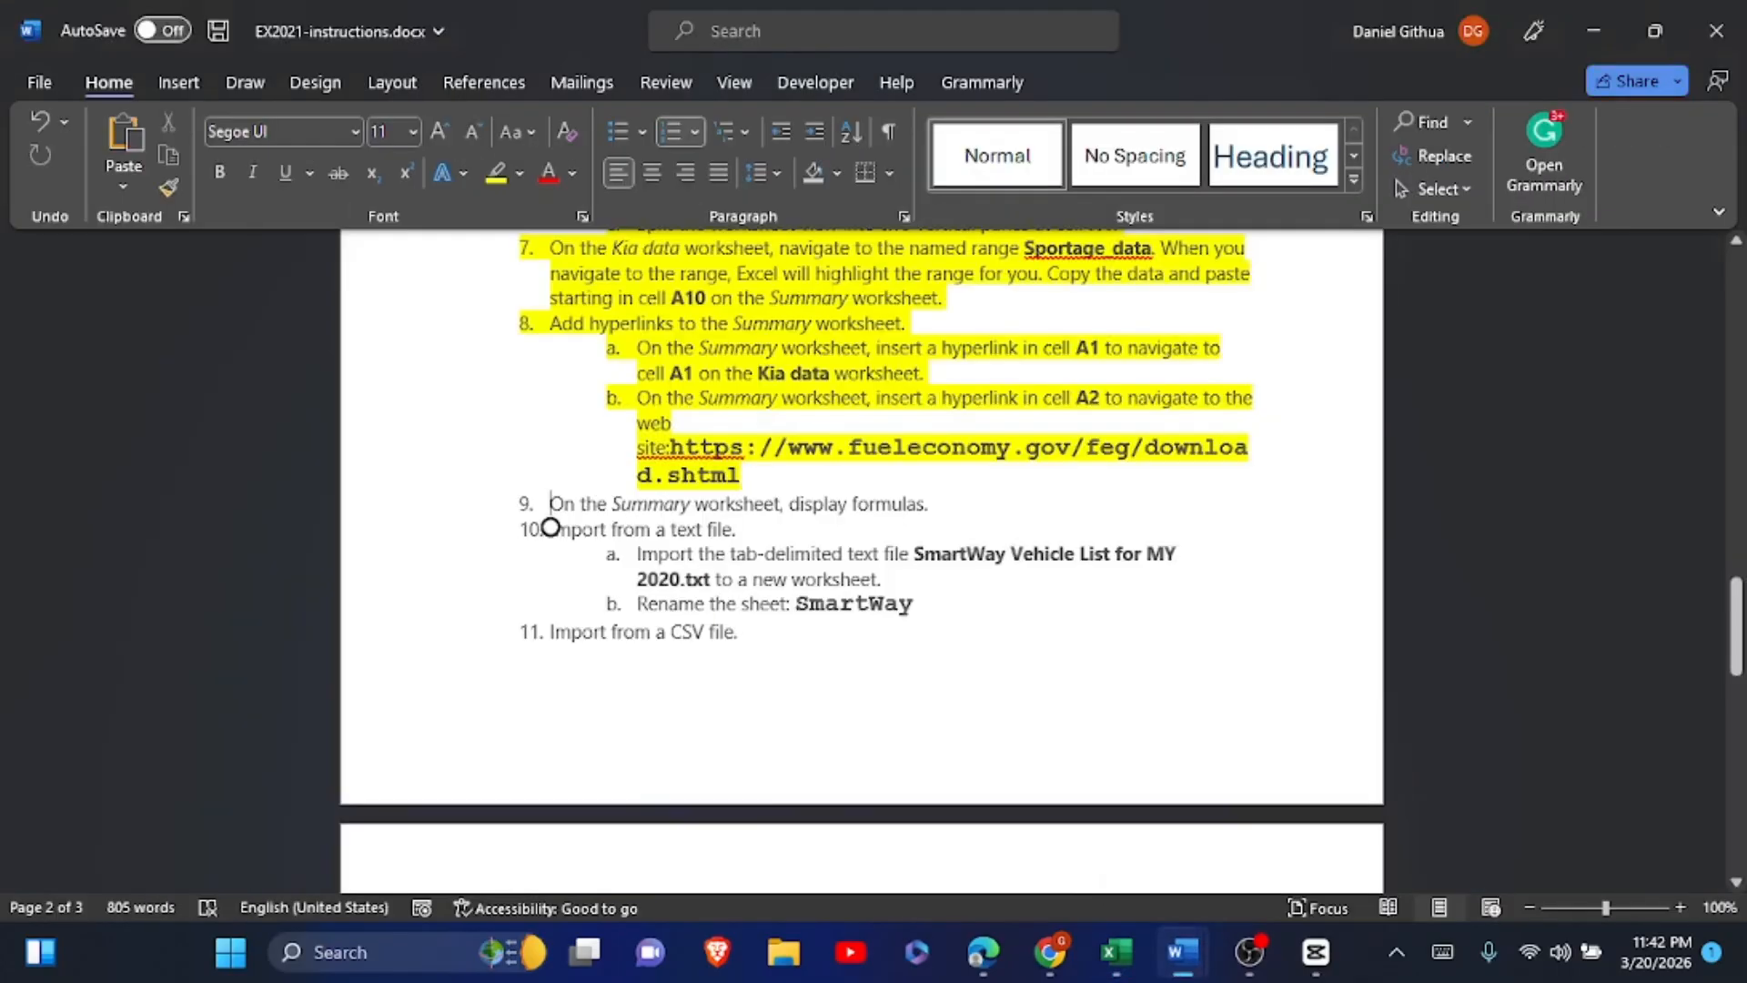
{"action": "key", "text": "End"}
{"action": "key", "text": "shift+Up"}
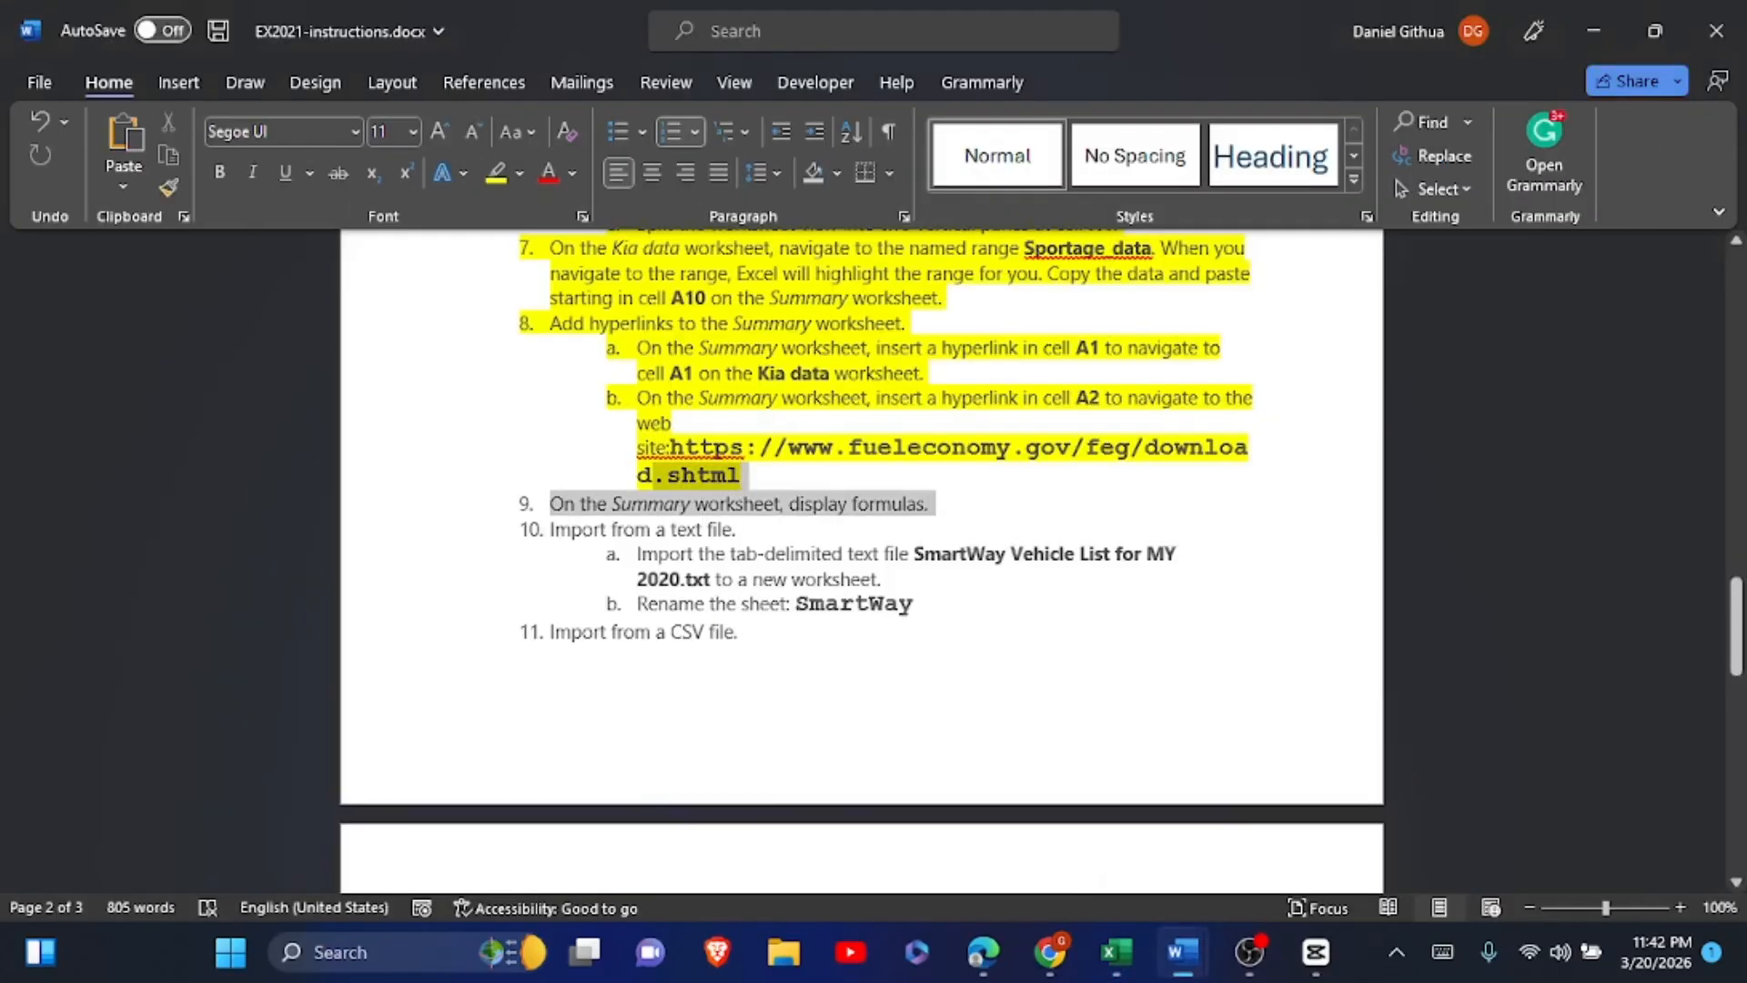
{"action": "key", "text": "shift+Down"}
{"action": "key", "text": "shift+Home"}
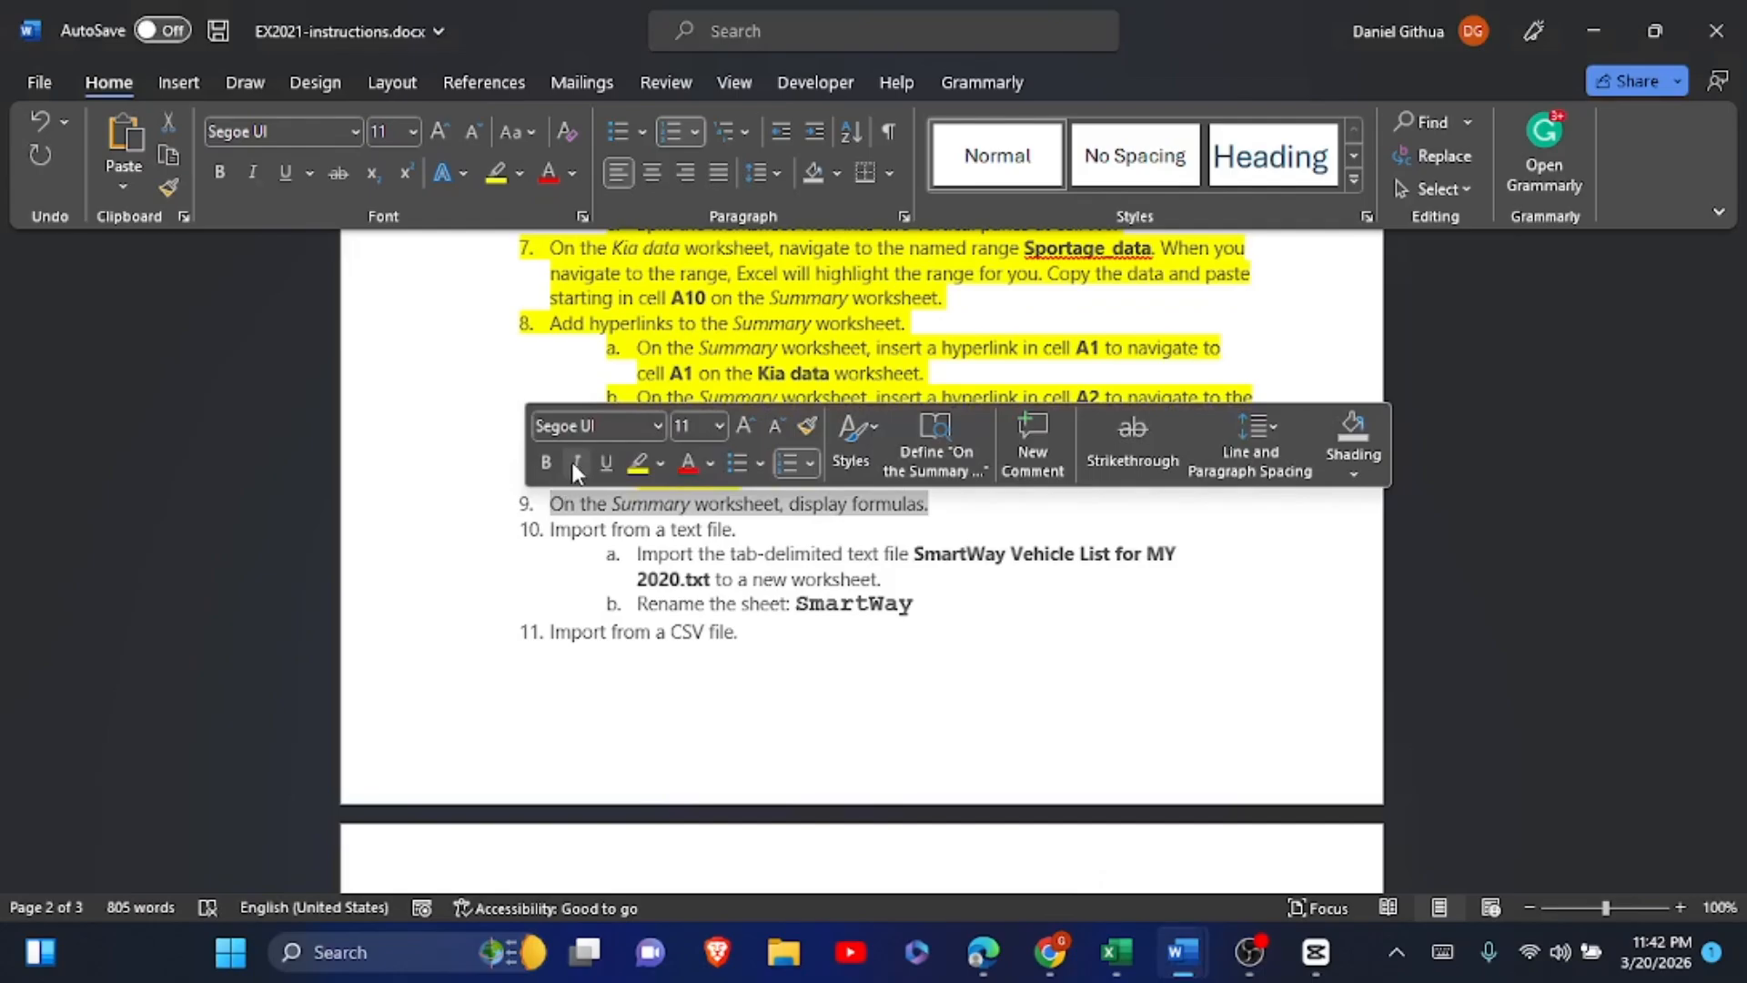
{"action": "left_click", "coordinate": [629, 469]}
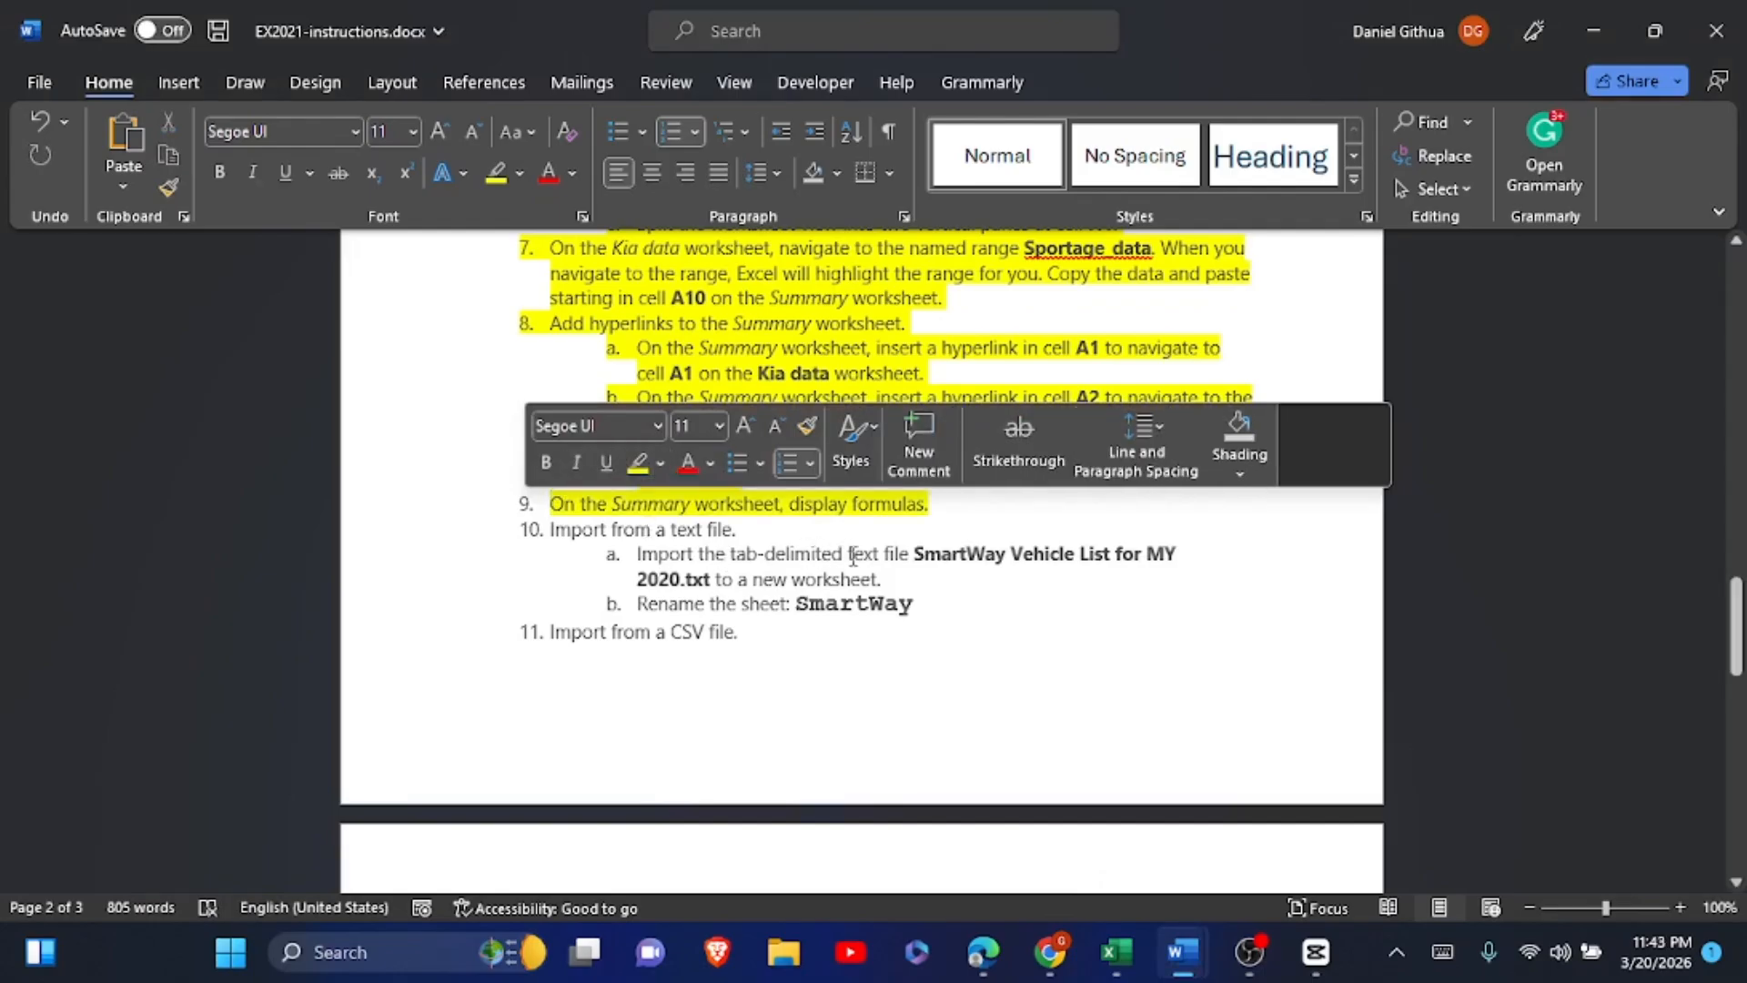
- Review step 10 of the instructions and select the sheet name SmartWay in item b
{"action": "scroll", "coordinate": [950, 565], "scroll_direction": "down", "scroll_amount": 1}
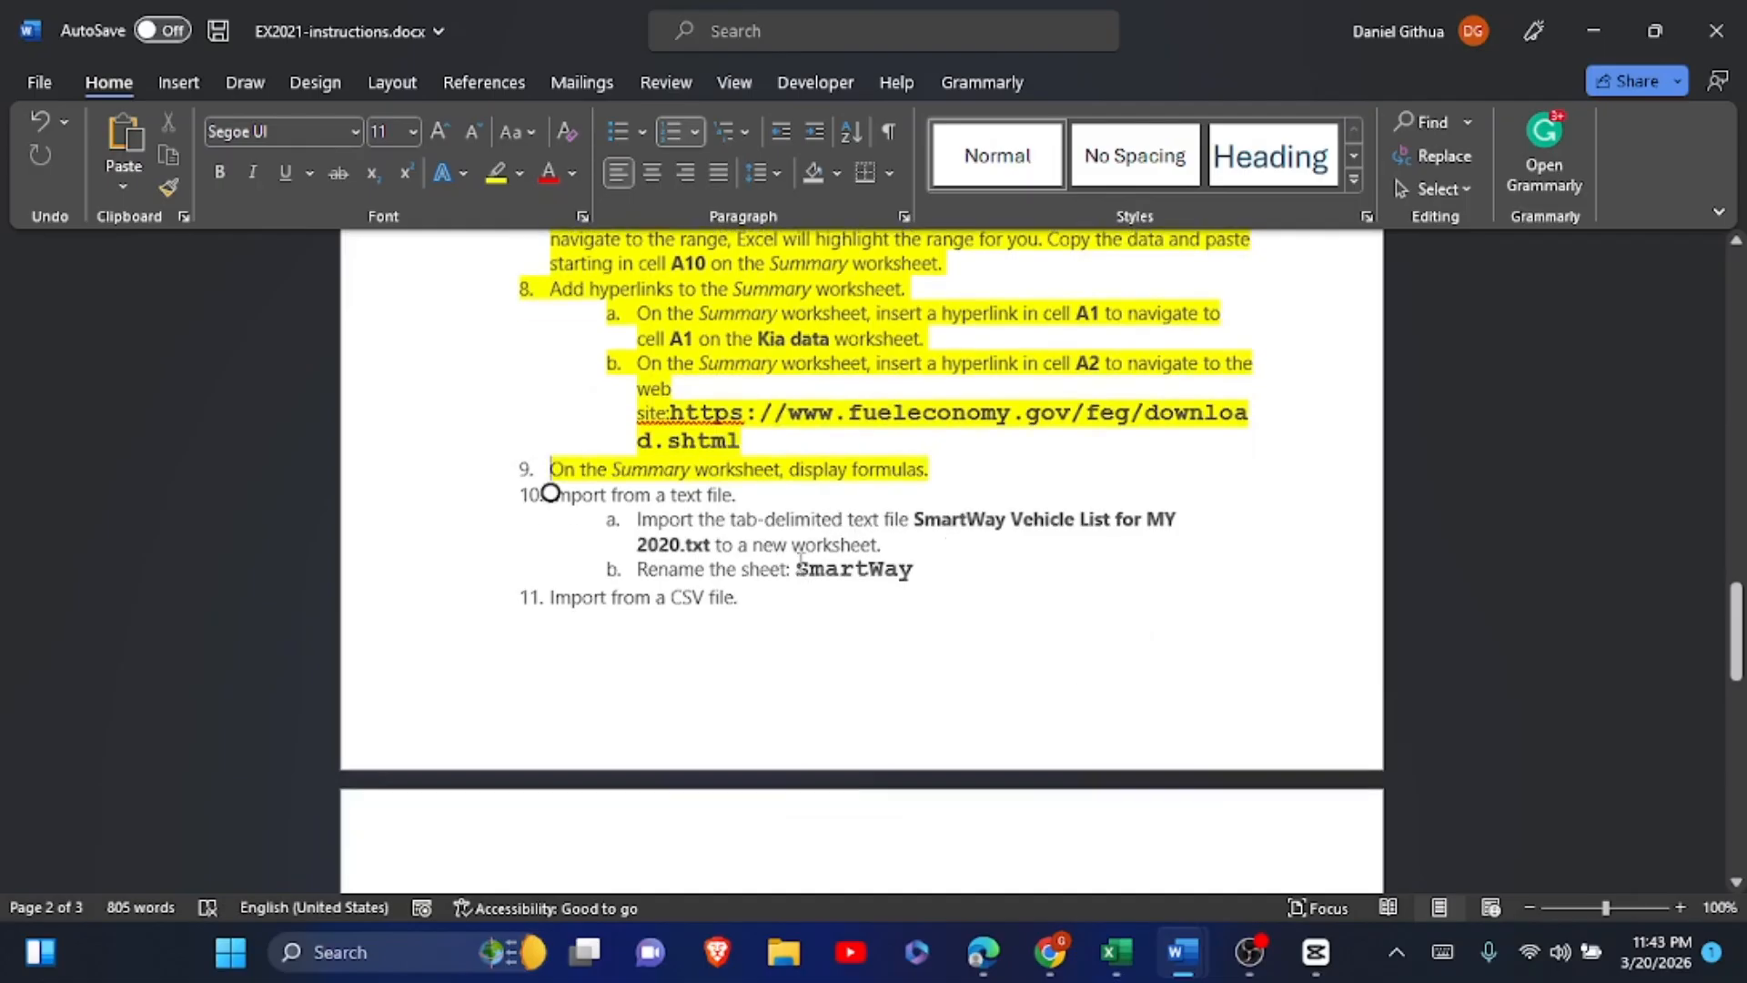
{"action": "left_click_drag", "start_coordinate": [800, 569], "coordinate": [915, 586]}
{"action": "left_click", "coordinate": [884, 576]}
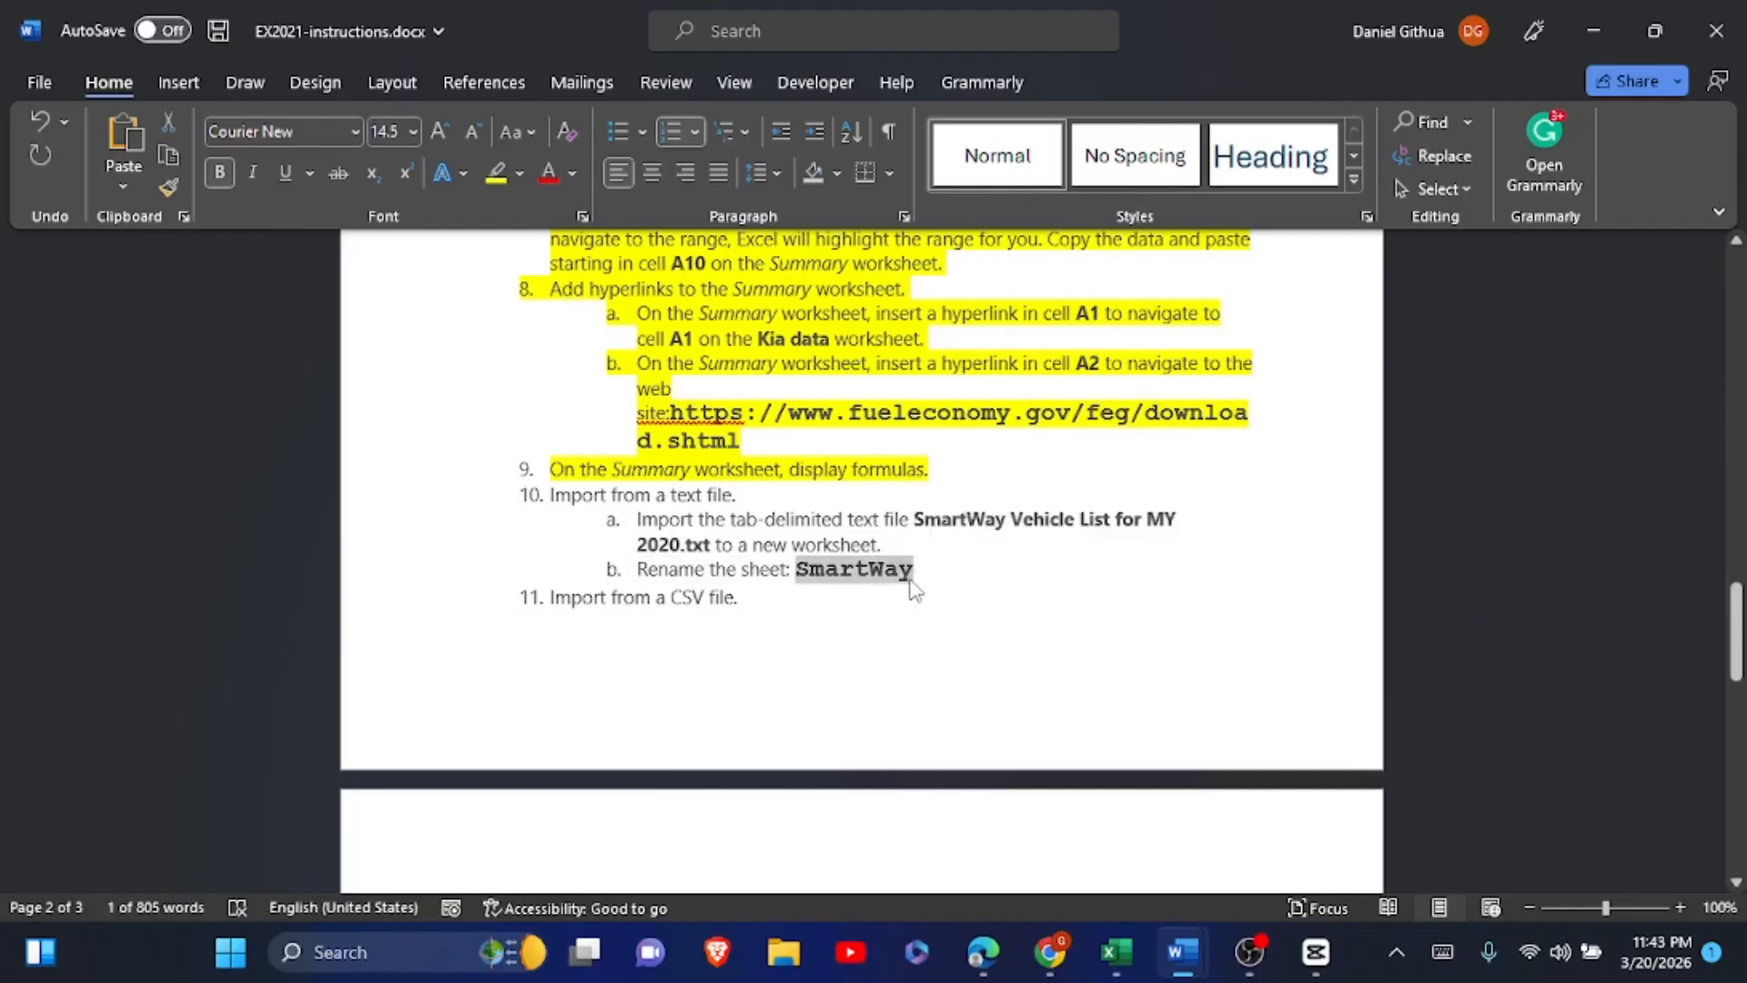
- Switch to Excel and import the tab-delimited file SmartWay Vehicle List for MY 2020.txt from Downloads to a new worksheet
{"action": "key", "text": "alt+Tab"}
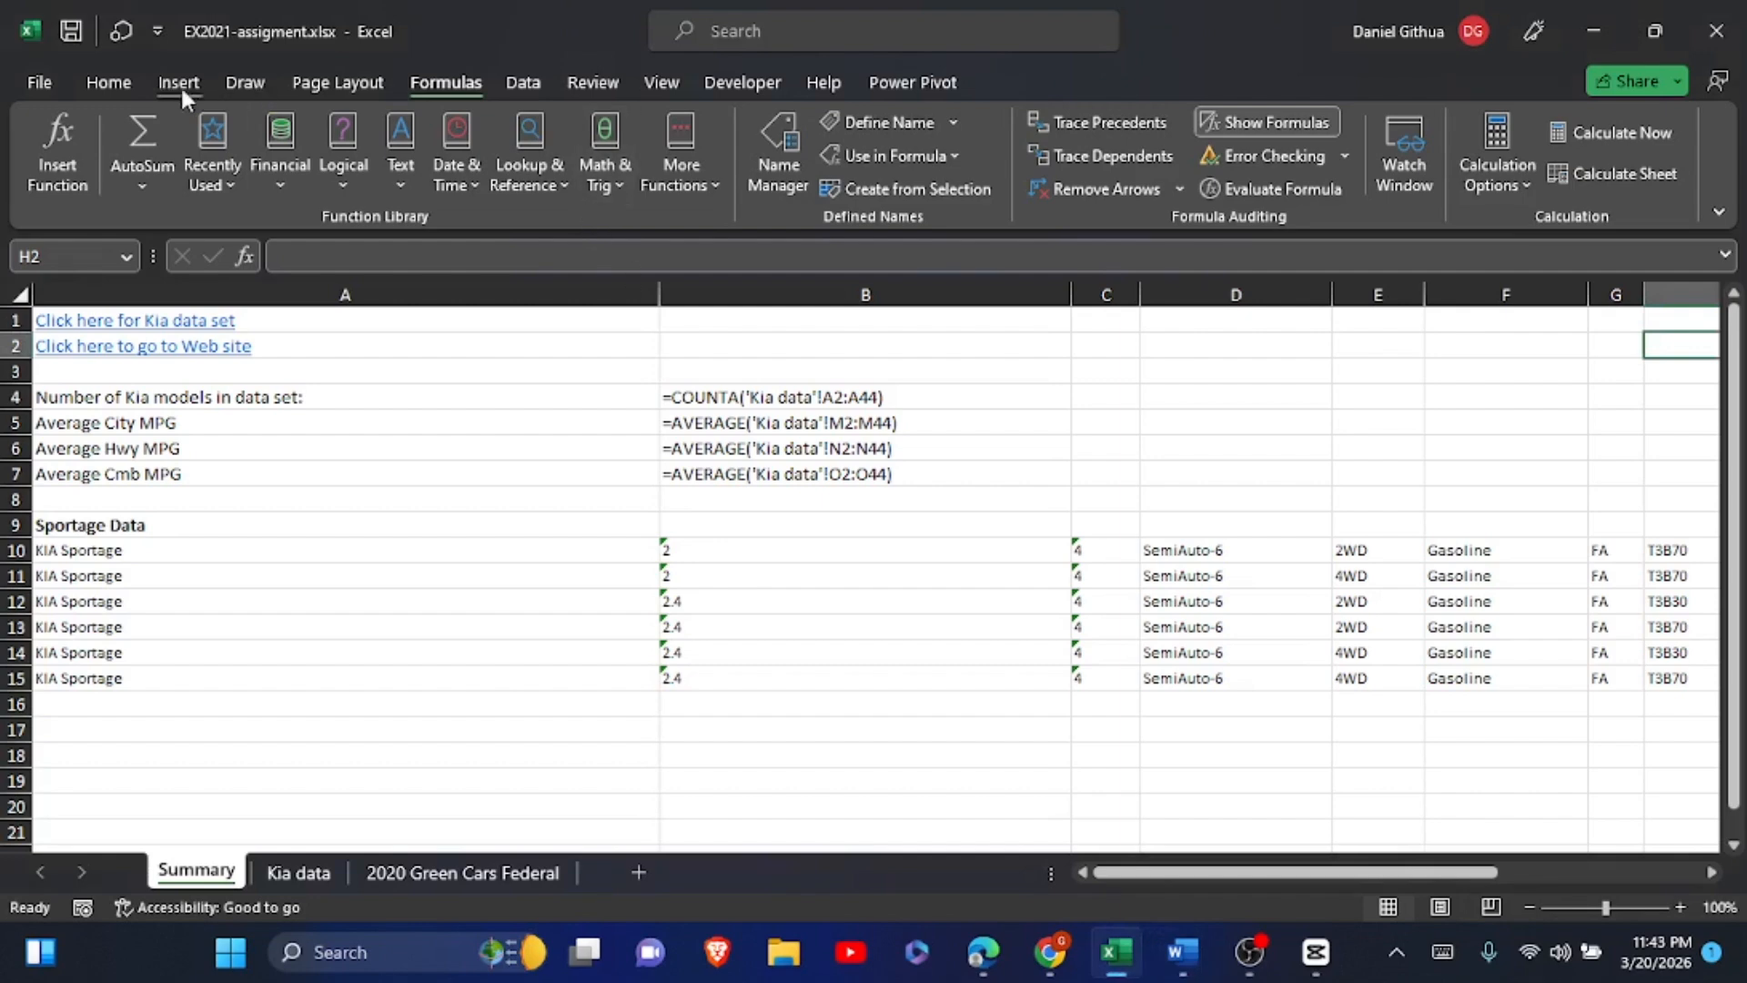
{"action": "left_click", "coordinate": [519, 78]}
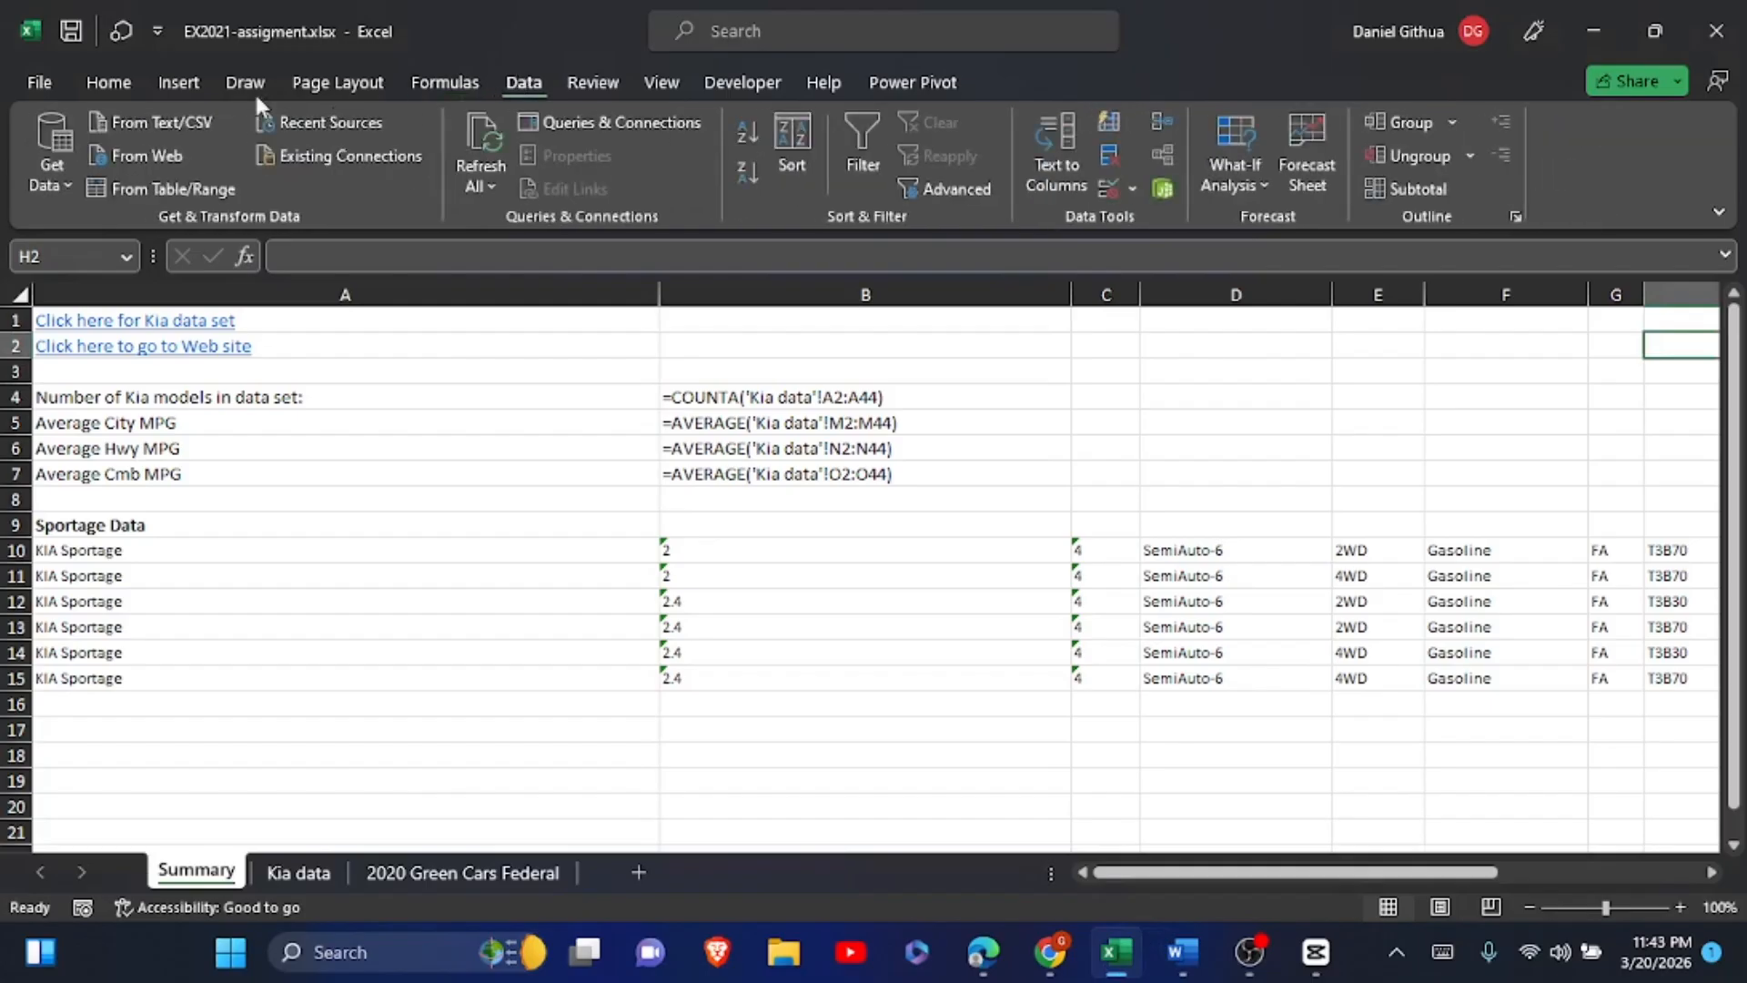
{"action": "left_click", "coordinate": [157, 120]}
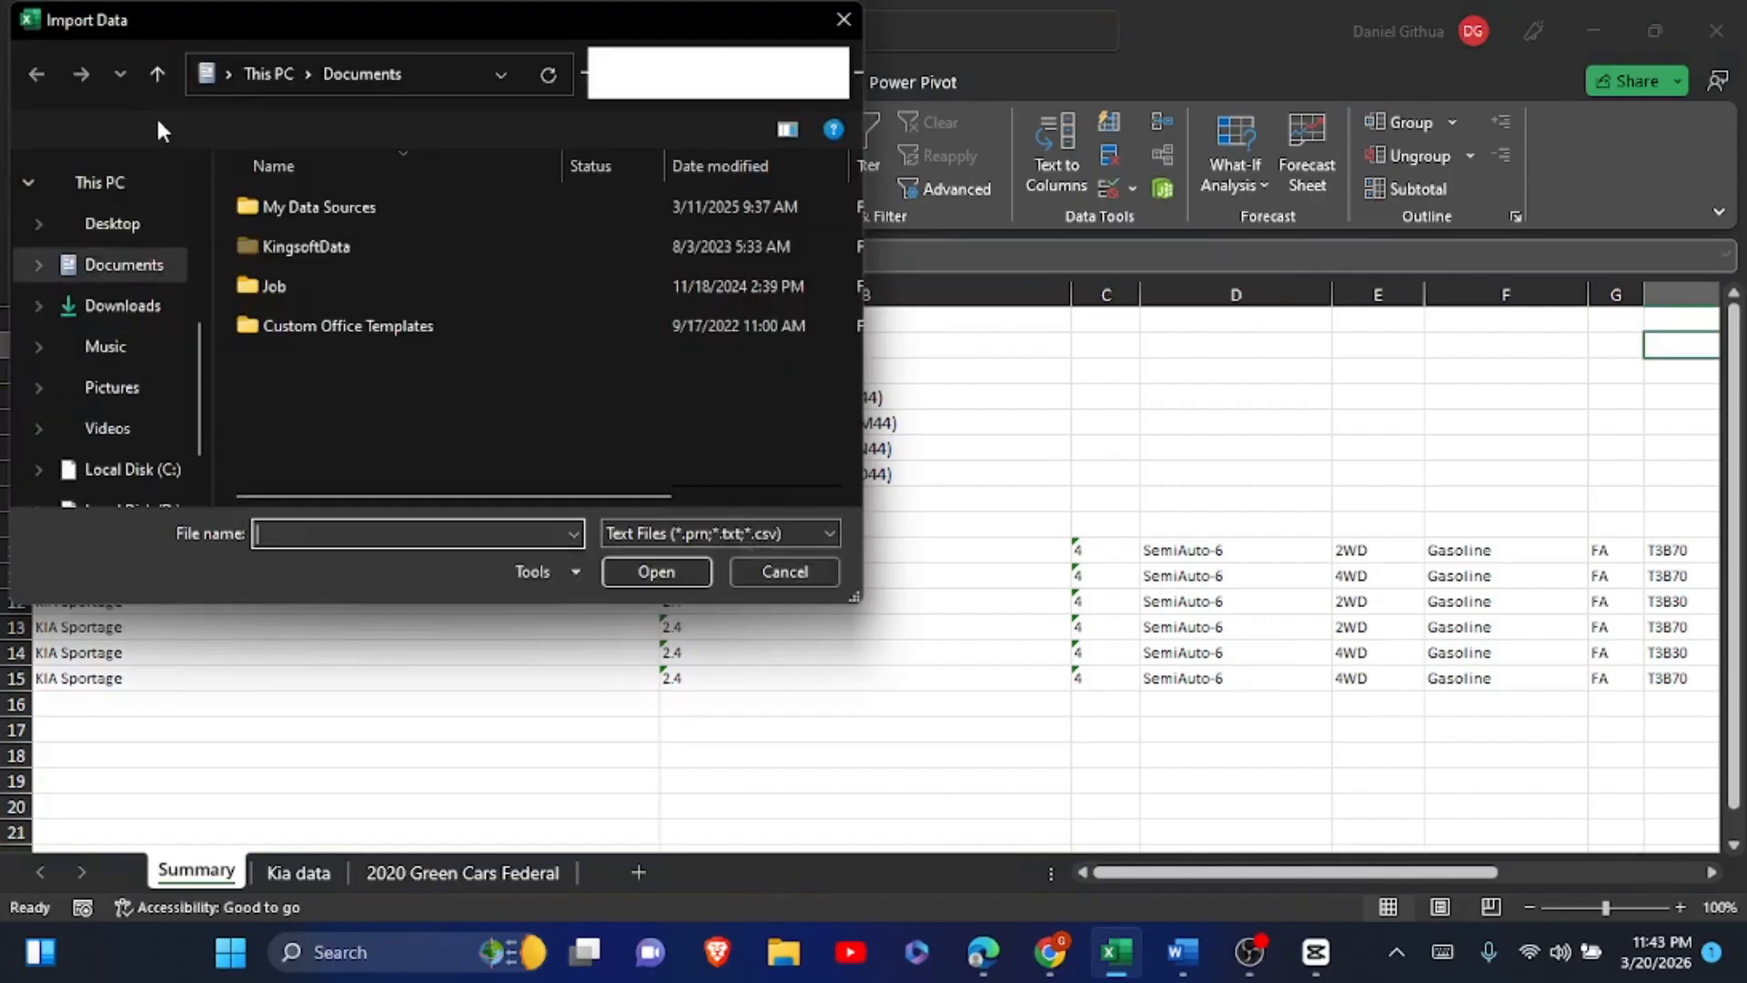
{"action": "left_click", "coordinate": [103, 309]}
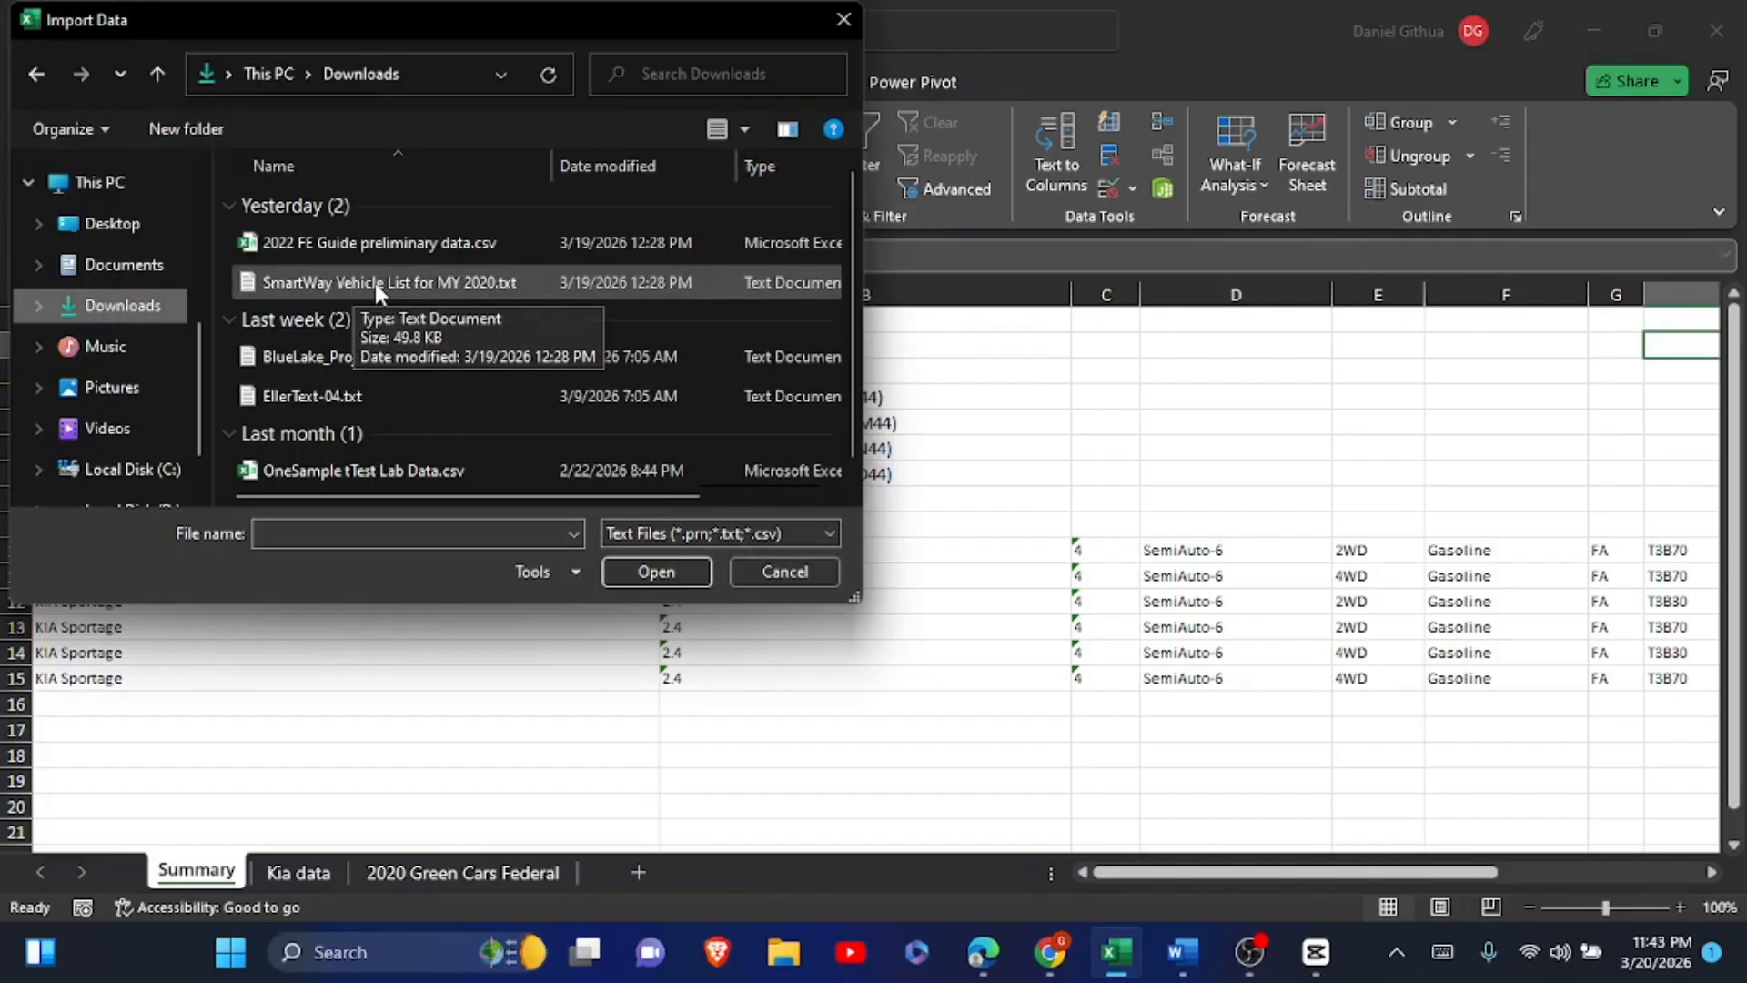
{"action": "left_click", "coordinate": [375, 282]}
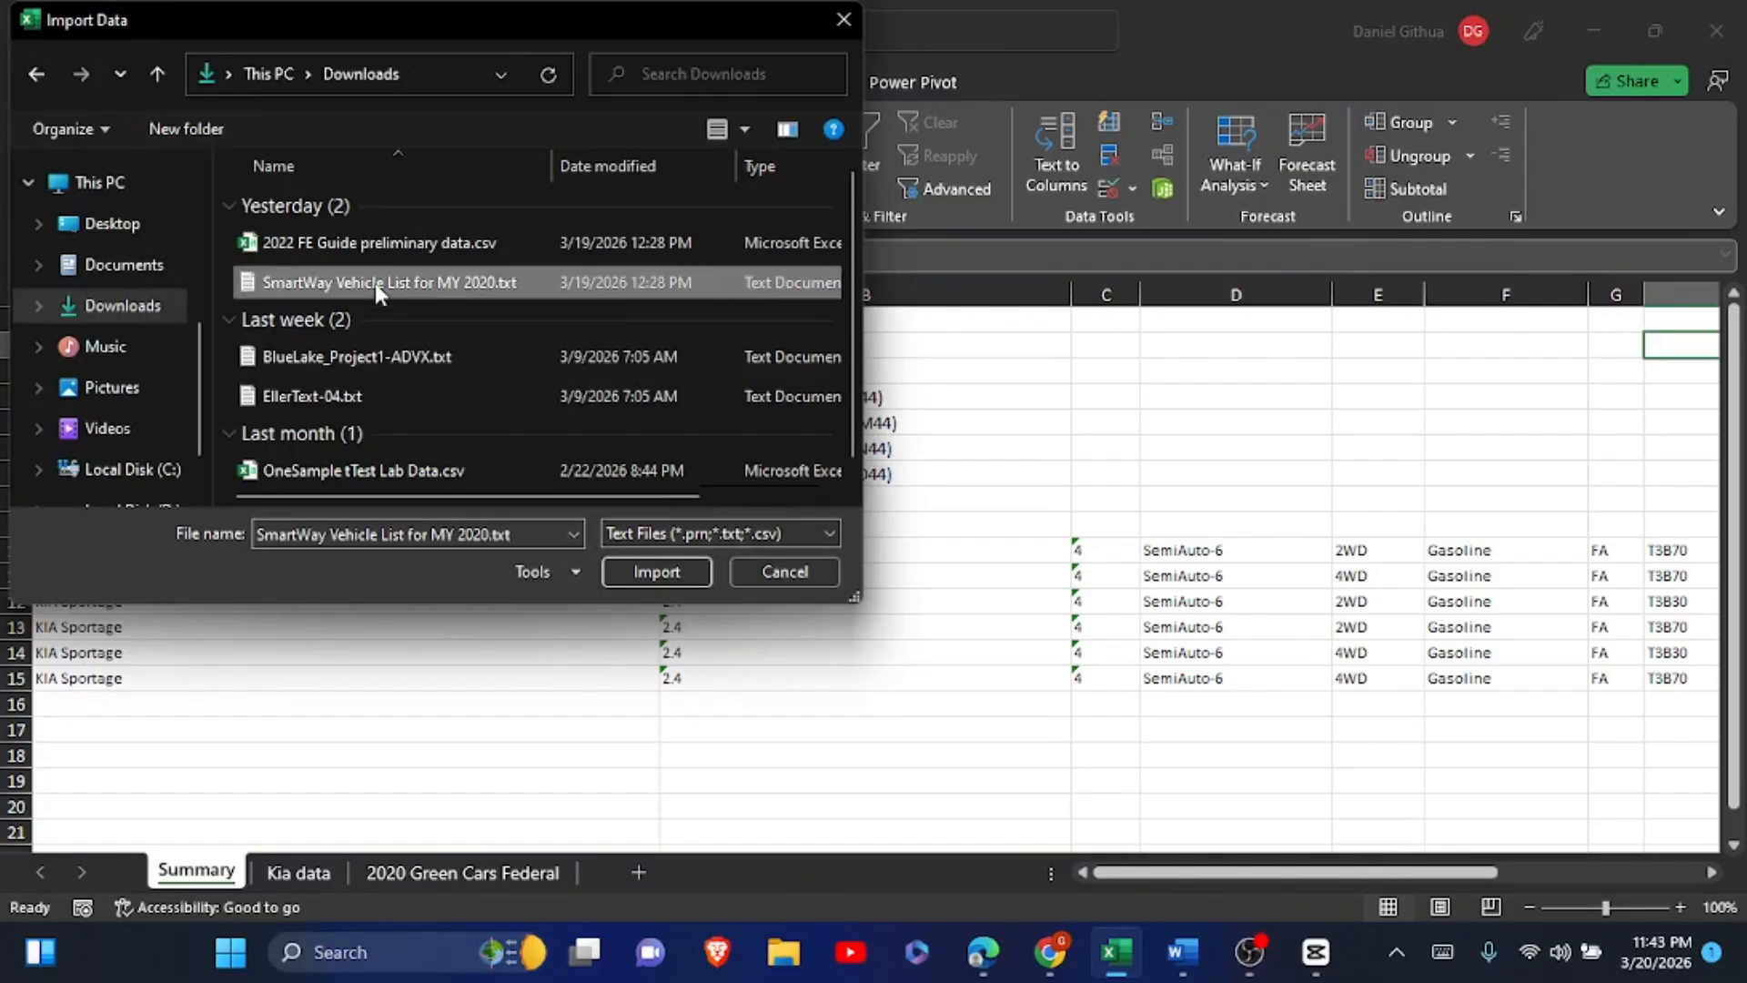
{"action": "left_click", "coordinate": [618, 569]}
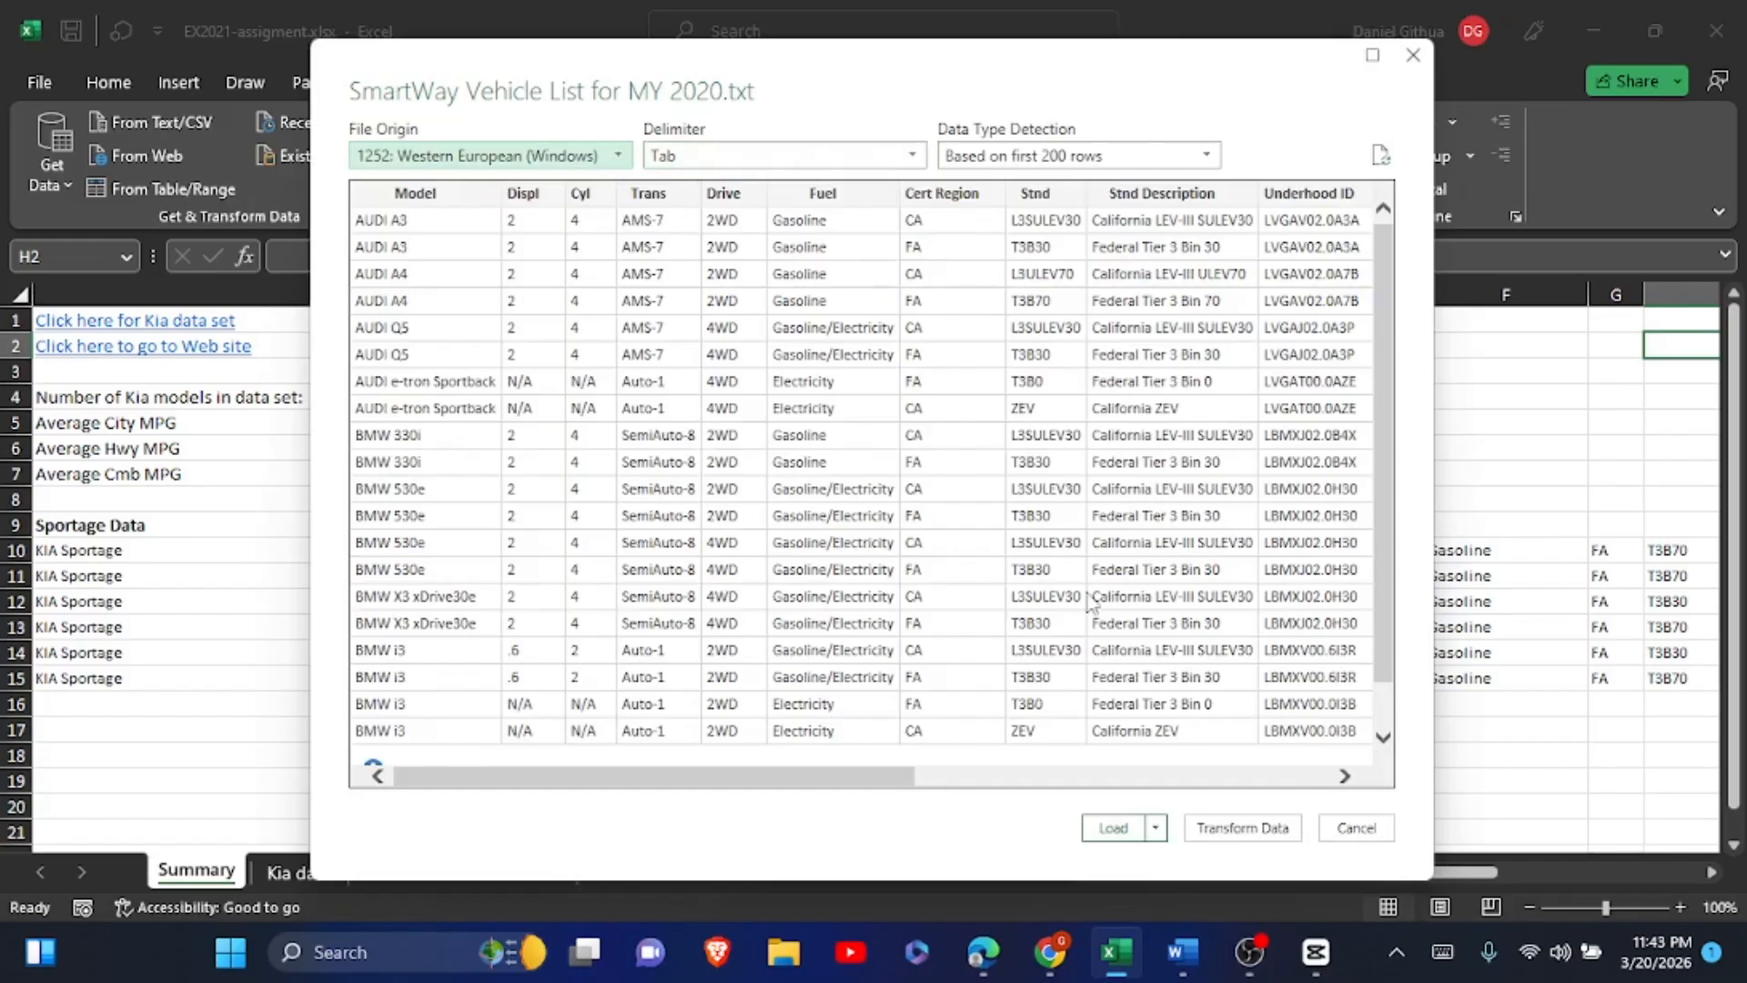
{"action": "left_click", "coordinate": [1112, 829]}
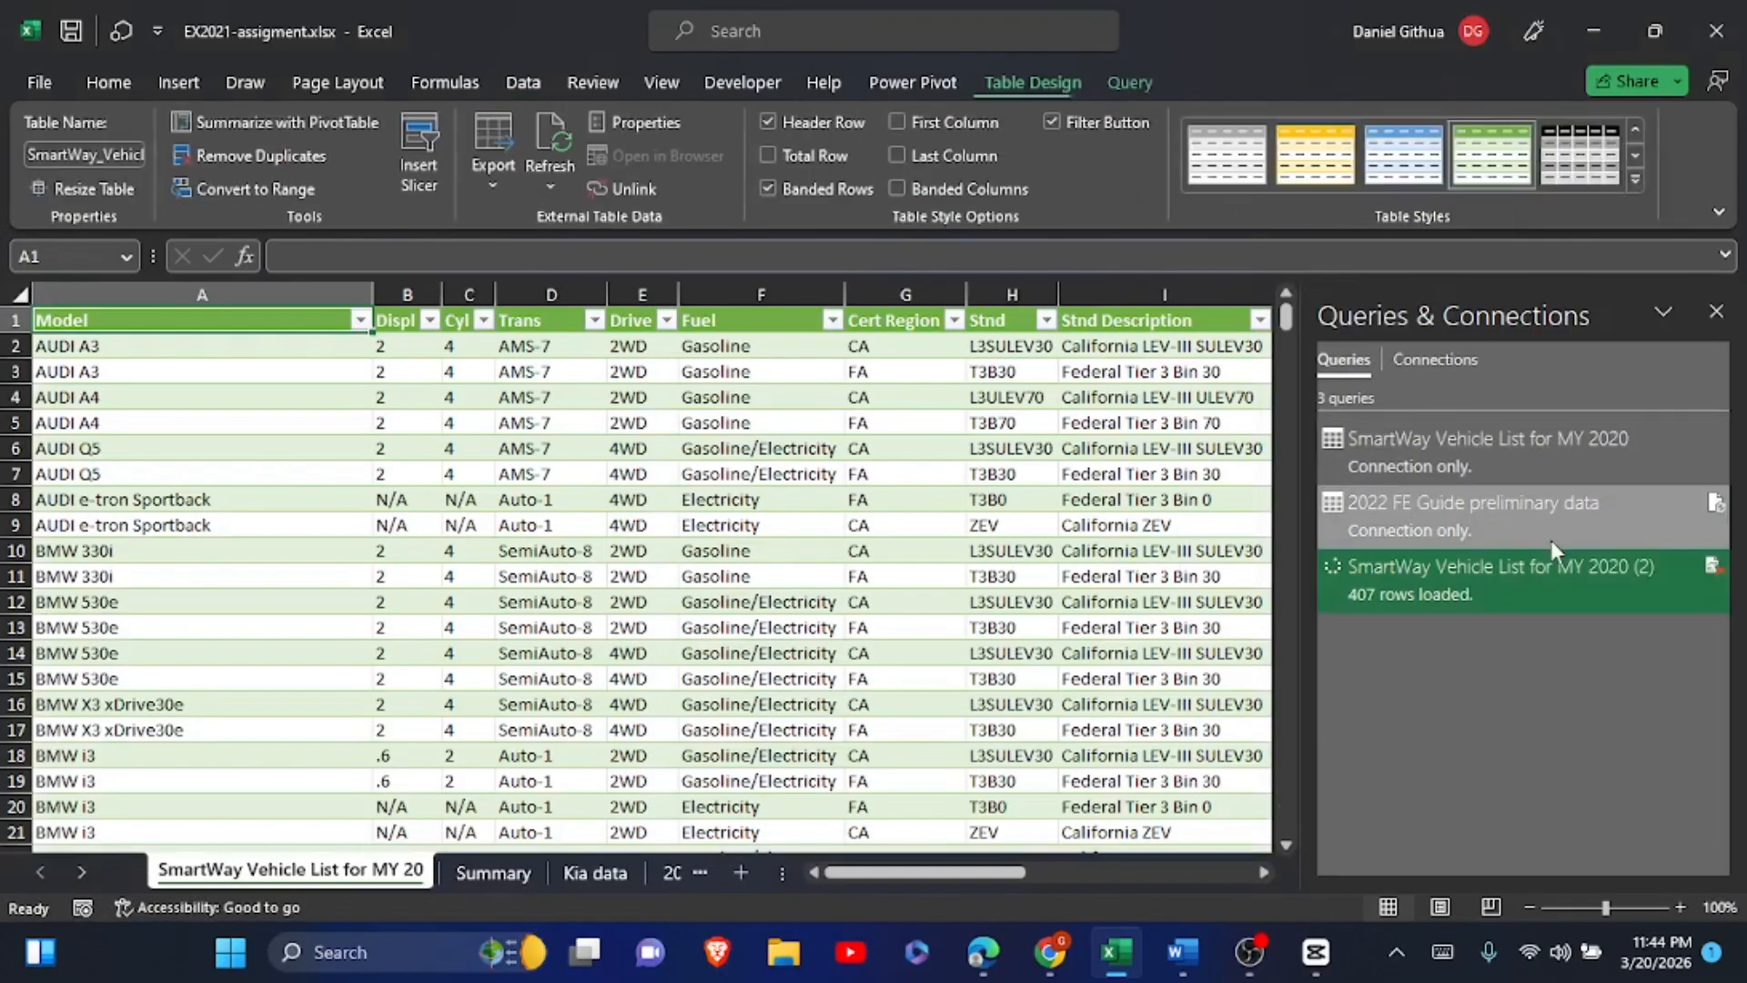
- Rename the newly imported worksheet SmartWay and close the list of queries and connections
{"action": "double_click", "coordinate": [300, 871]}
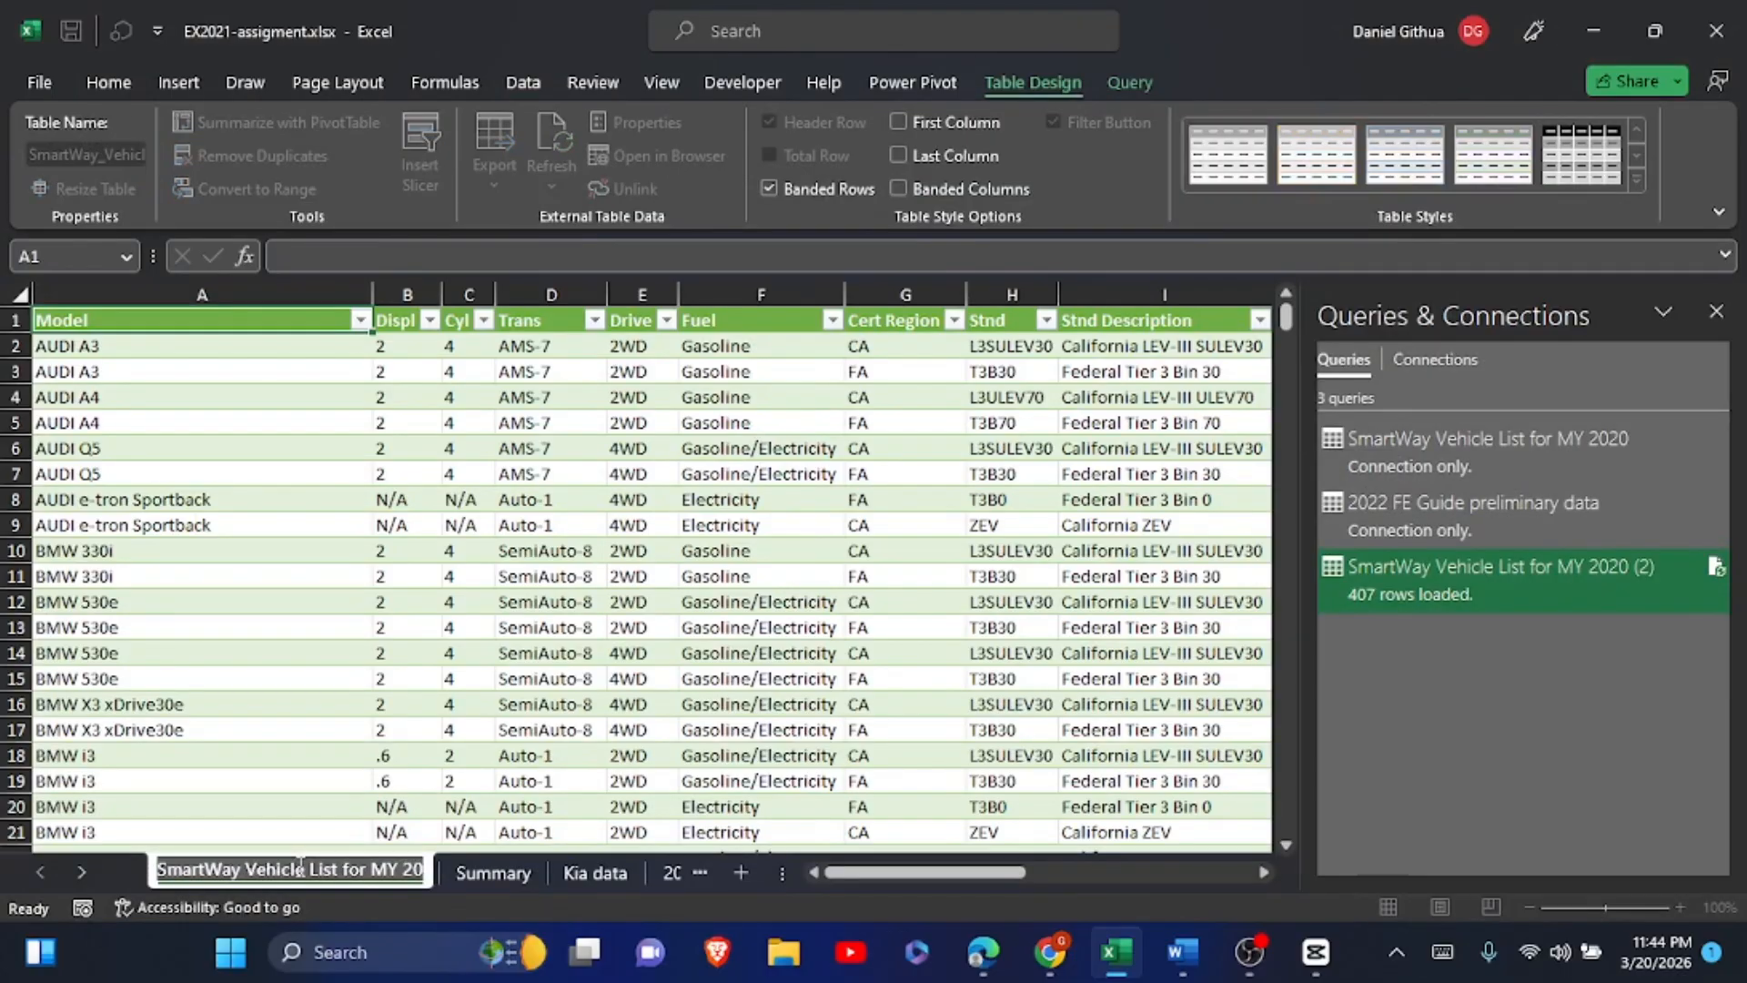
{"action": "type", "text": "SmartWay"}
{"action": "key", "text": "Return"}
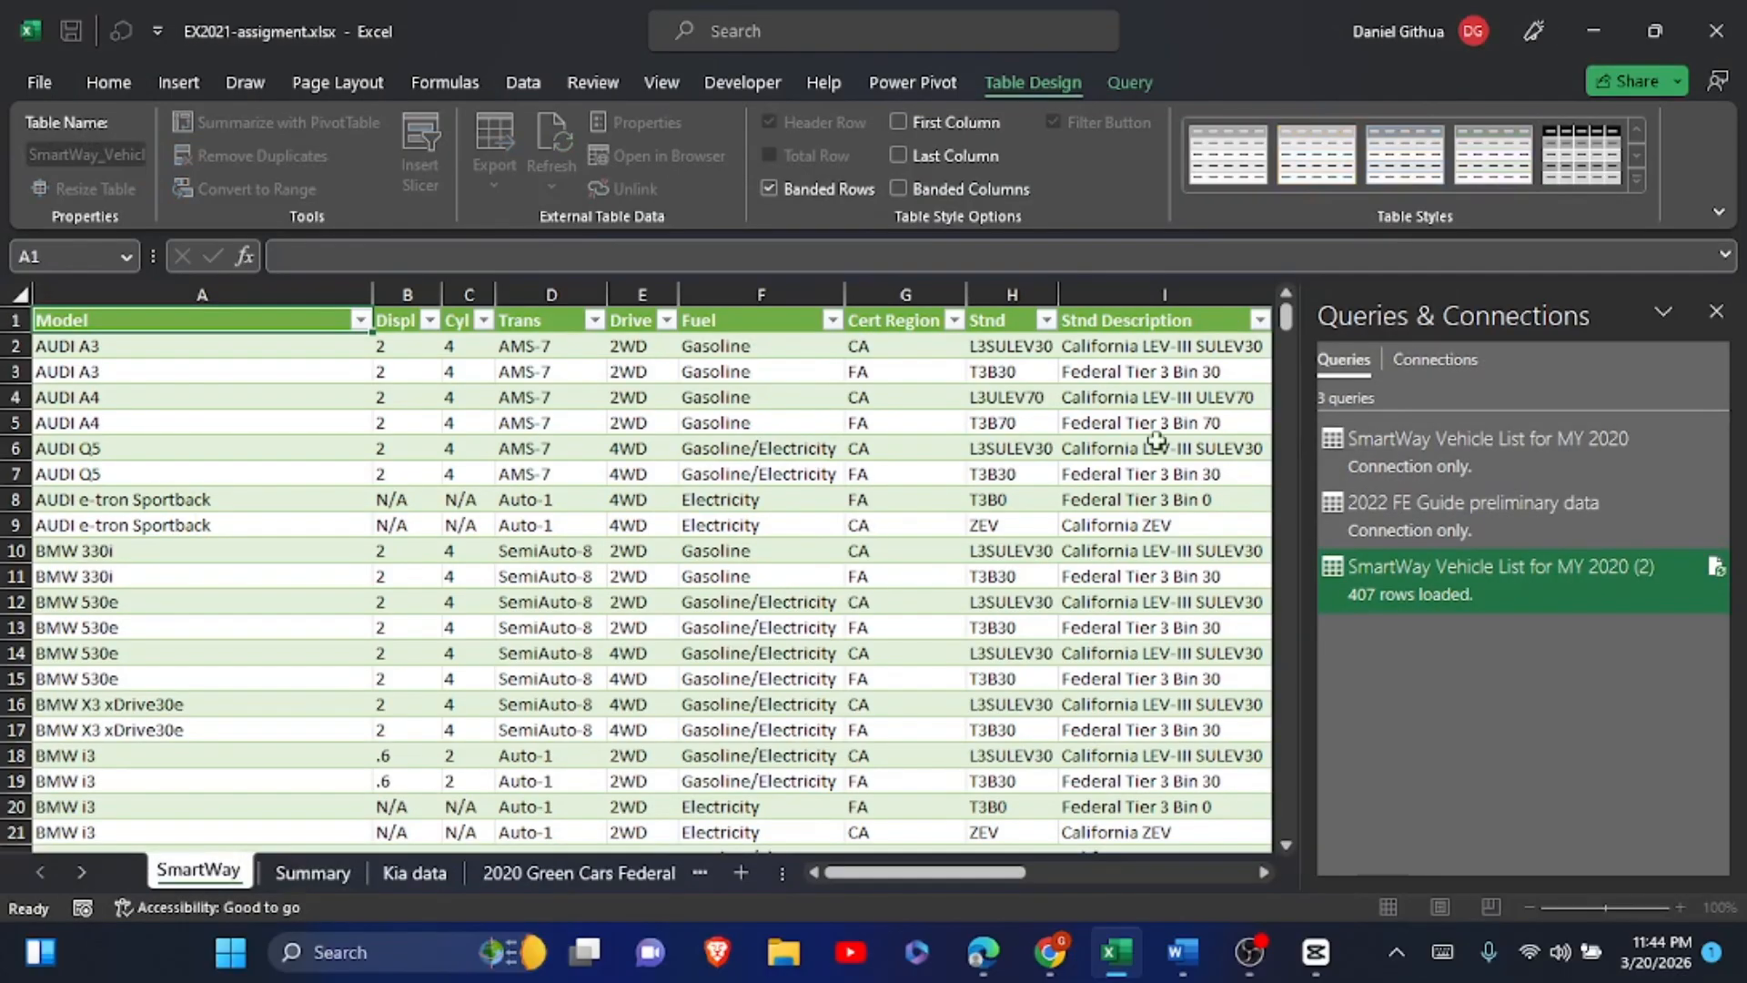
{"action": "left_click", "coordinate": [1715, 312]}
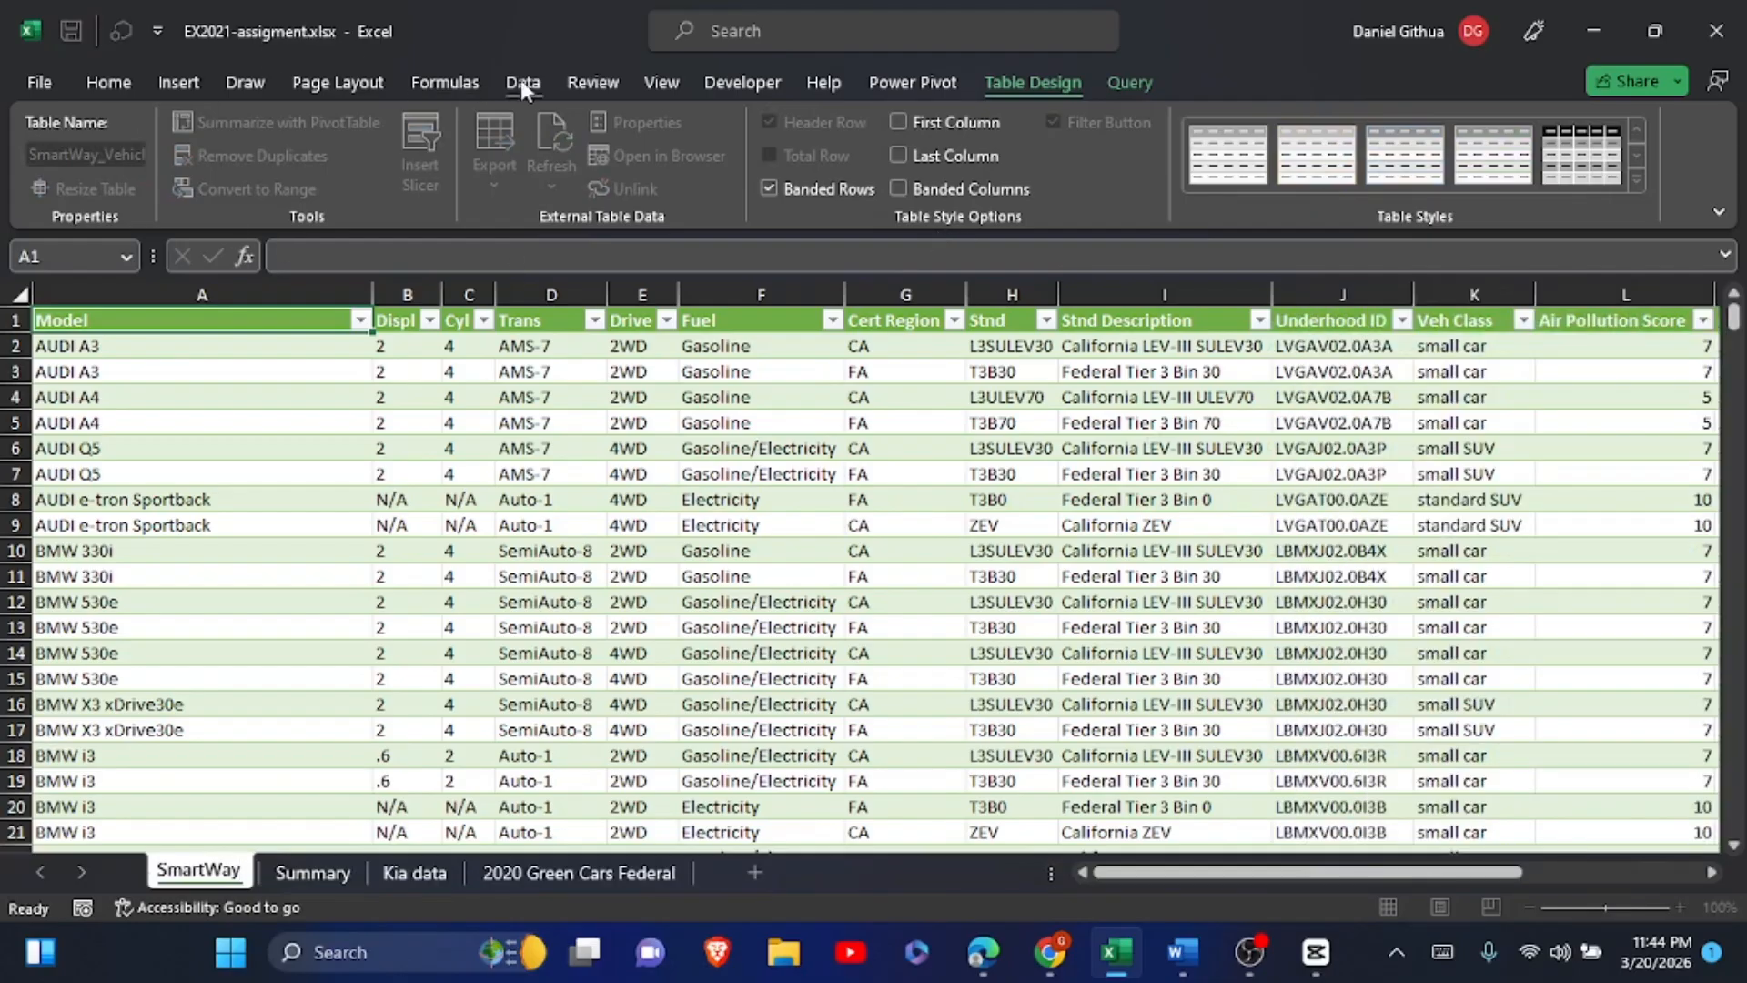
- Switch to the Word instructions and highlight all of step 10, including both sub-items, in yellow
{"action": "left_click", "coordinate": [1182, 951]}
{"action": "left_click", "coordinate": [1092, 858]}
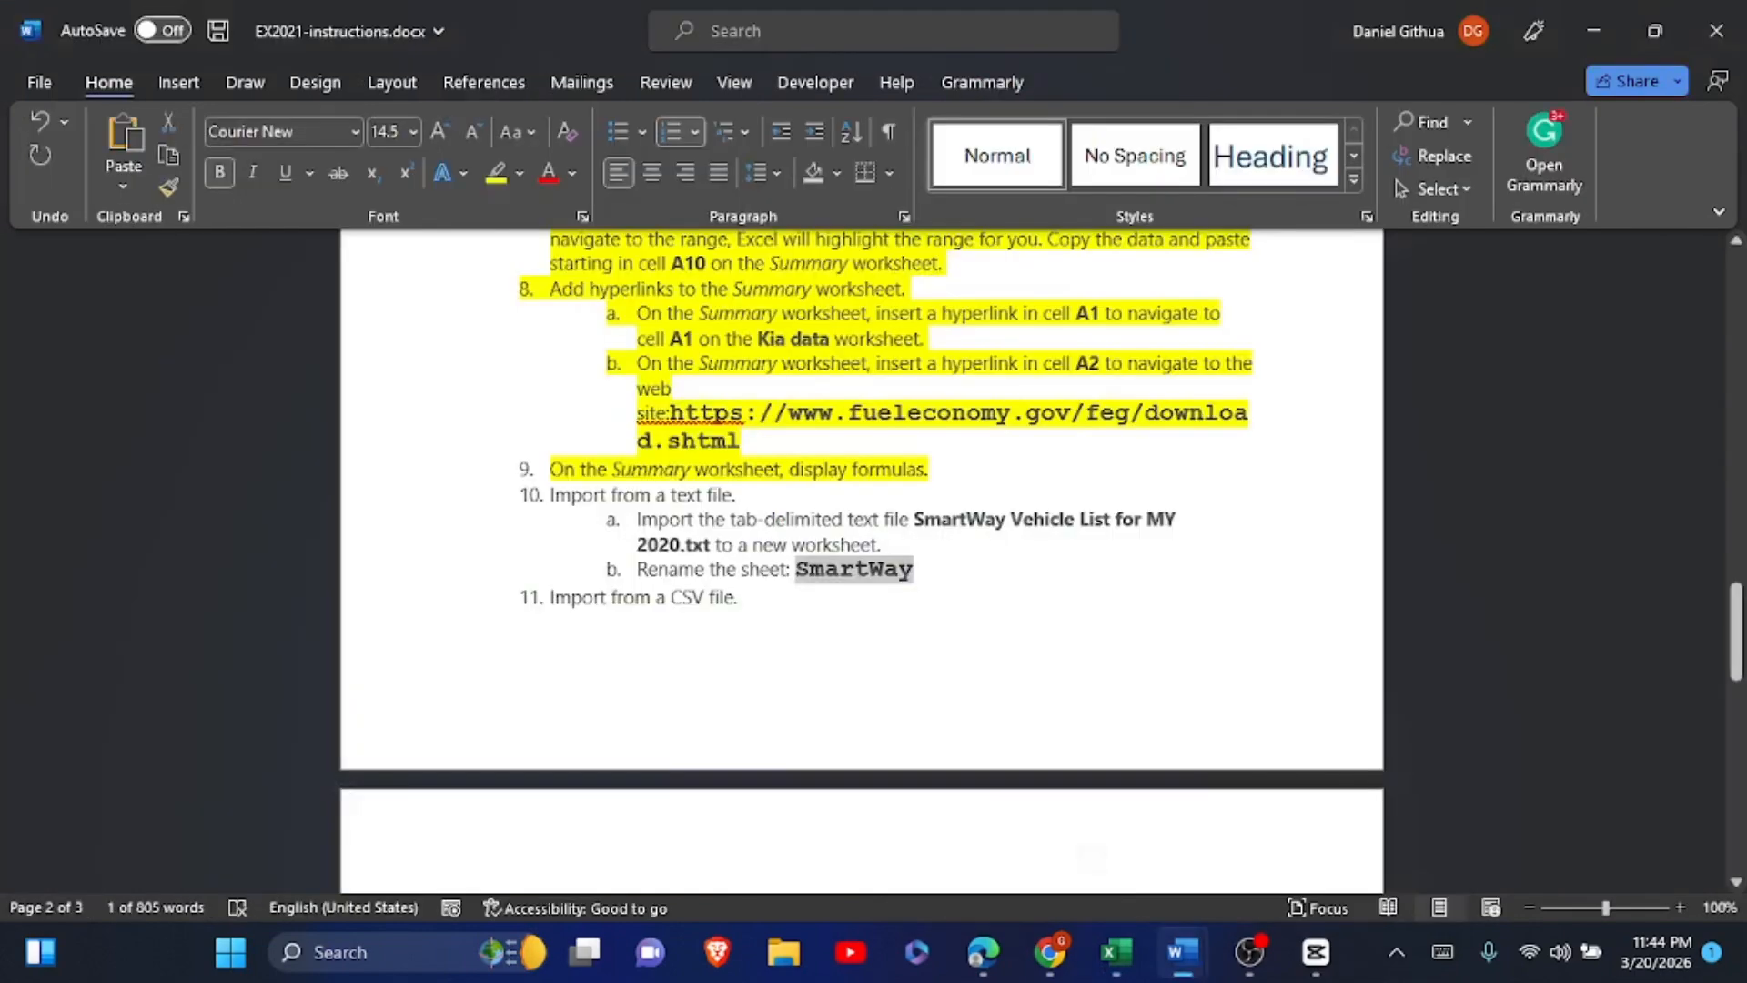
{"action": "left_click_drag", "start_coordinate": [550, 494], "coordinate": [914, 587]}
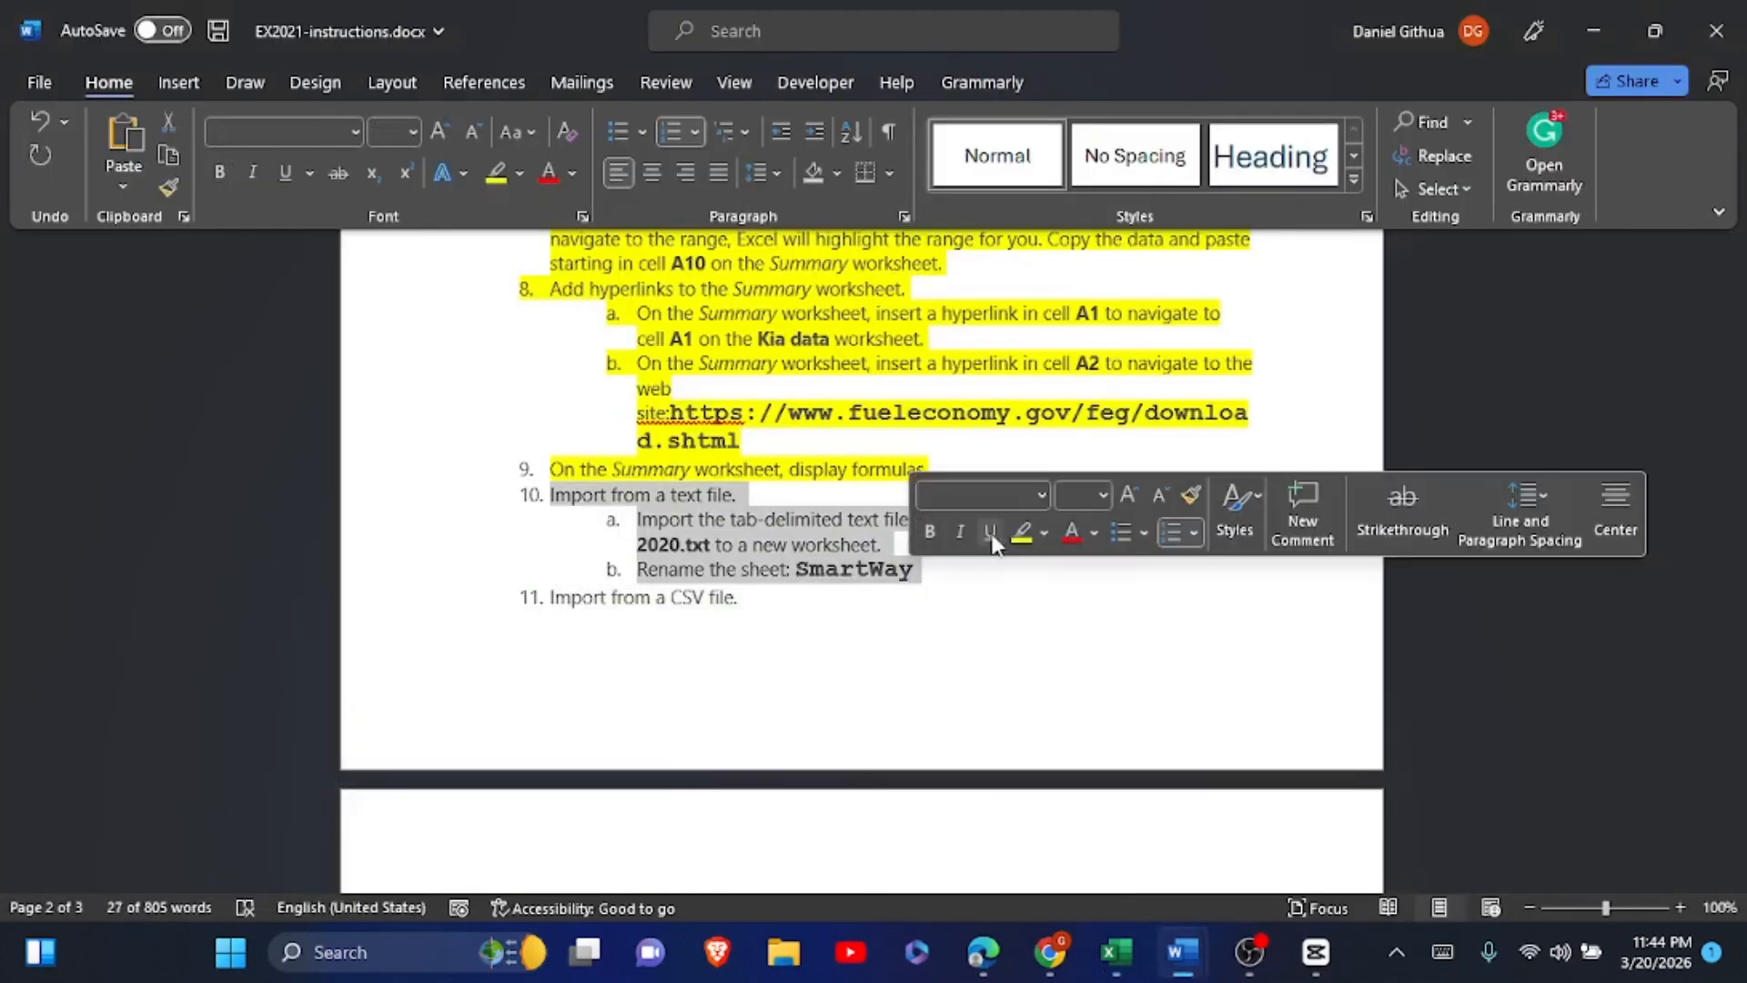
{"action": "left_click", "coordinate": [1022, 535]}
- Check step 11 of the instructions, switch to Excel and open 2022 FE Guide preliminary data.csv in the text/CSV import preview
{"action": "scroll", "coordinate": [1027, 548], "scroll_direction": "down", "scroll_amount": 5}
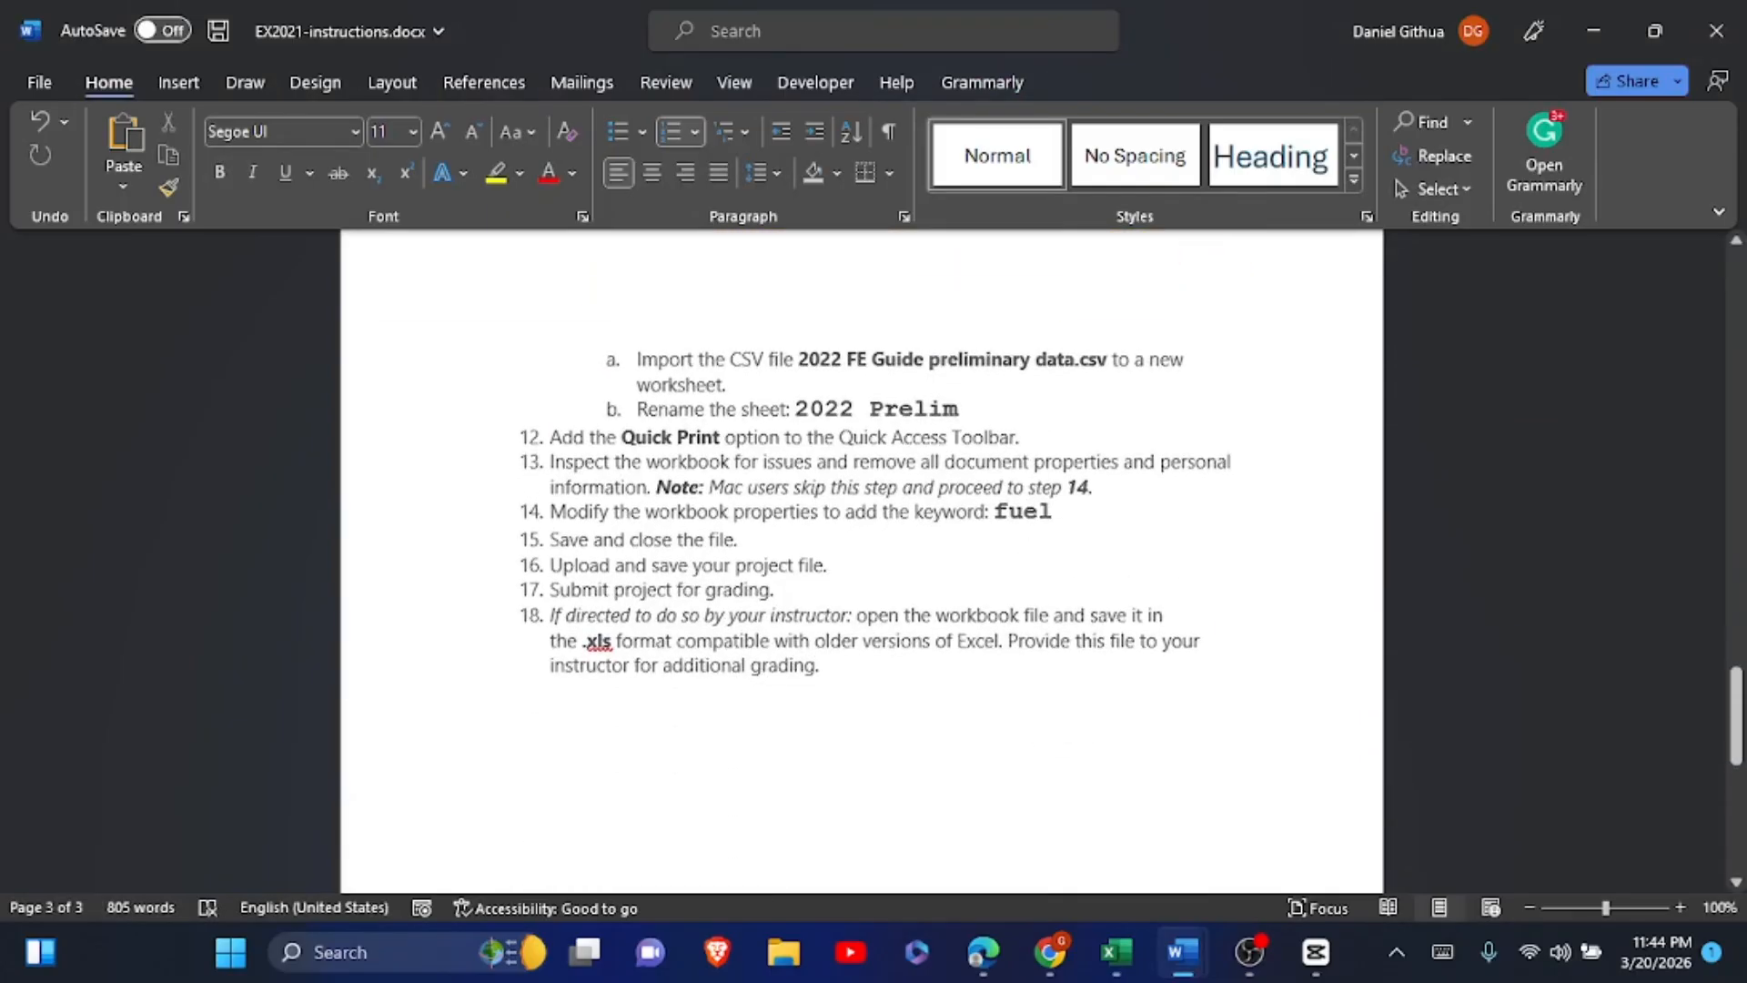
{"action": "key", "text": "alt+Tab"}
{"action": "left_click", "coordinate": [510, 82]}
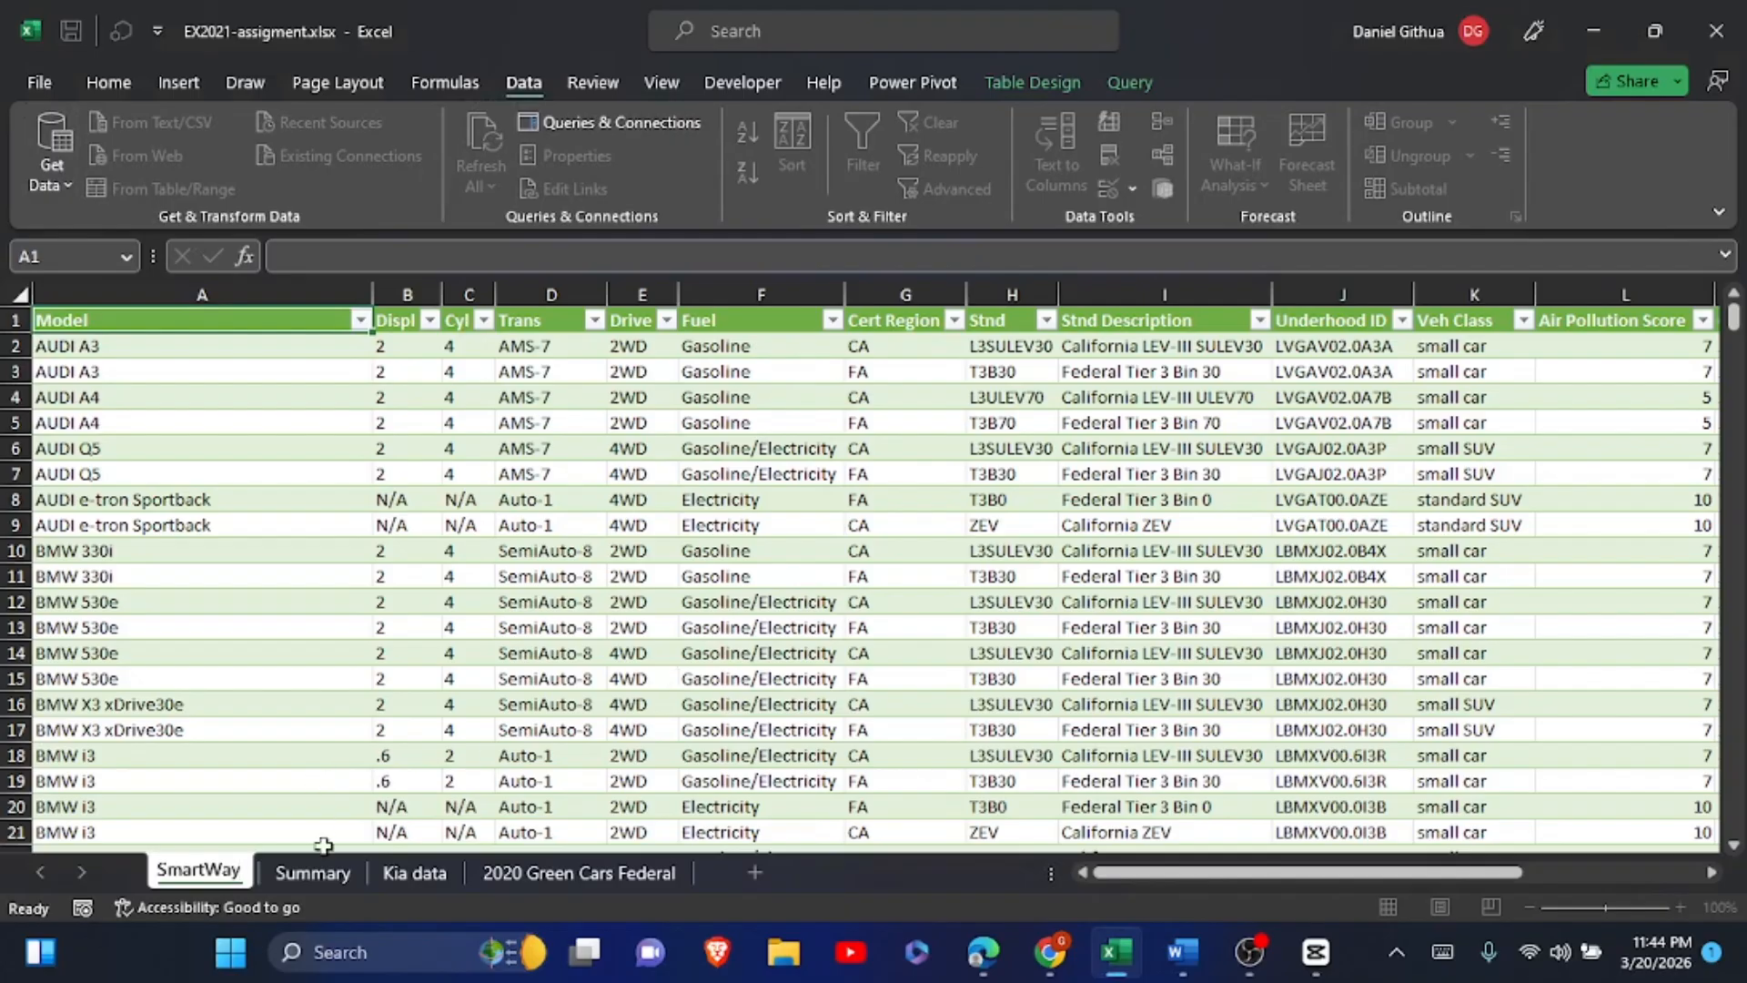
{"action": "left_click", "coordinate": [311, 871]}
{"action": "left_click", "coordinate": [222, 871]}
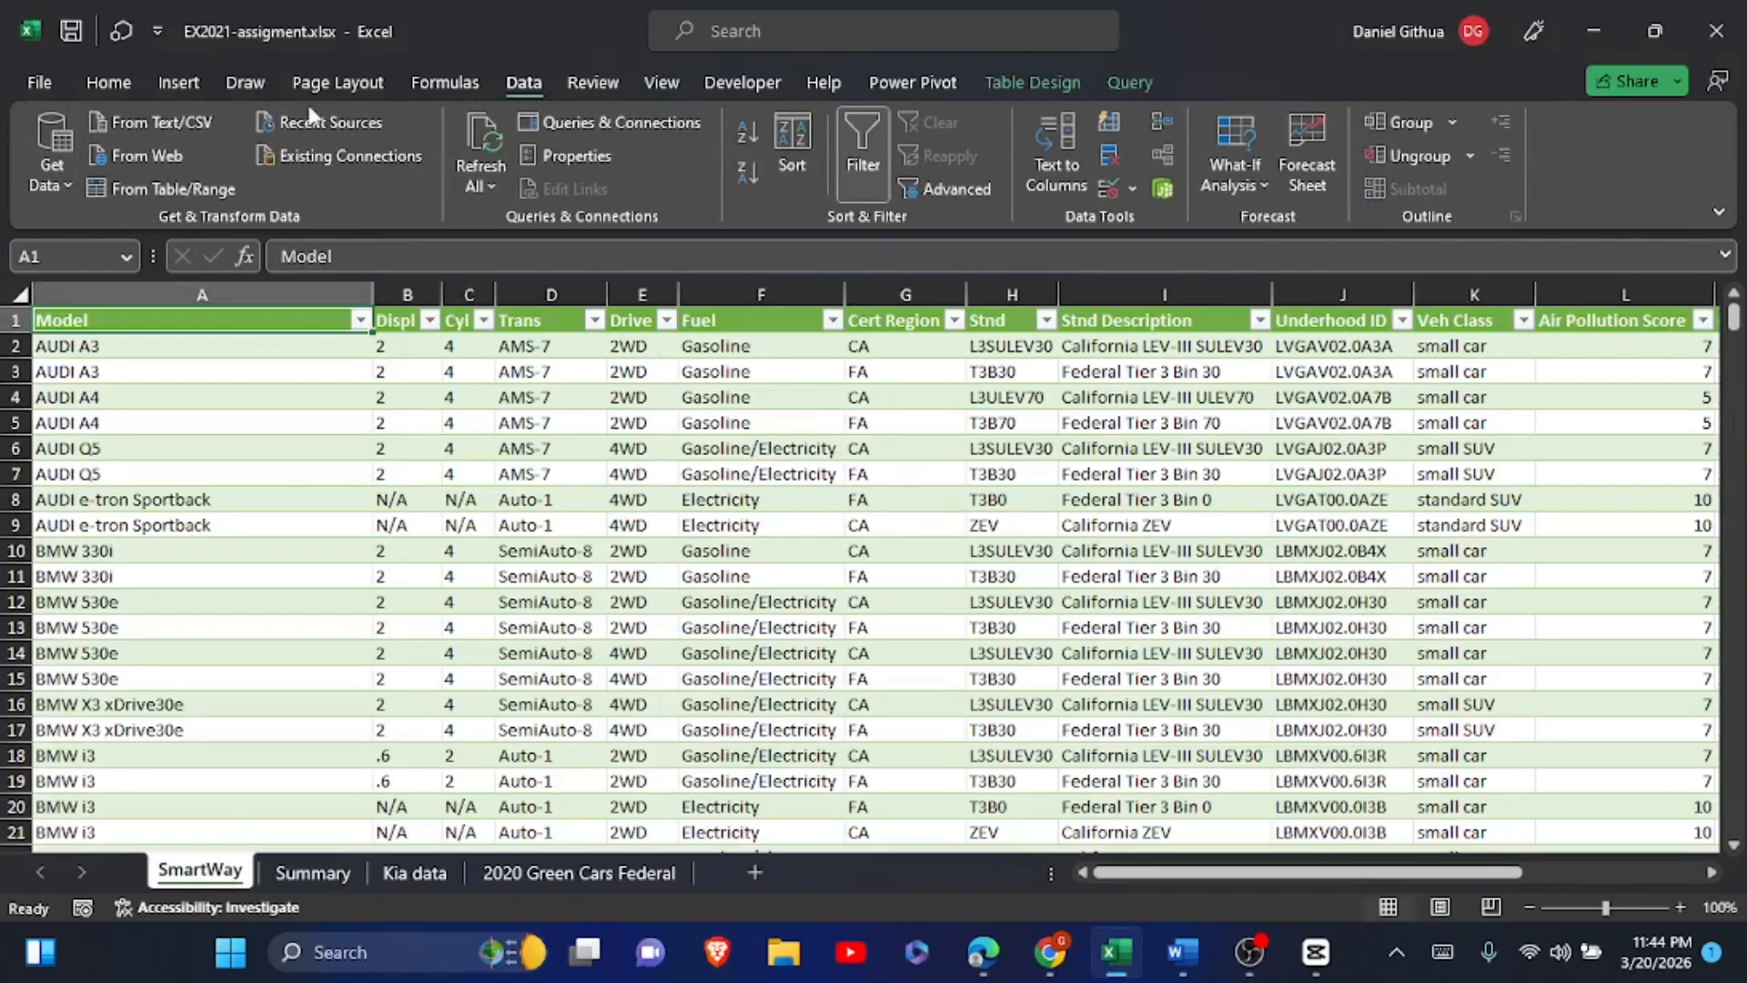
{"action": "left_click", "coordinate": [147, 128]}
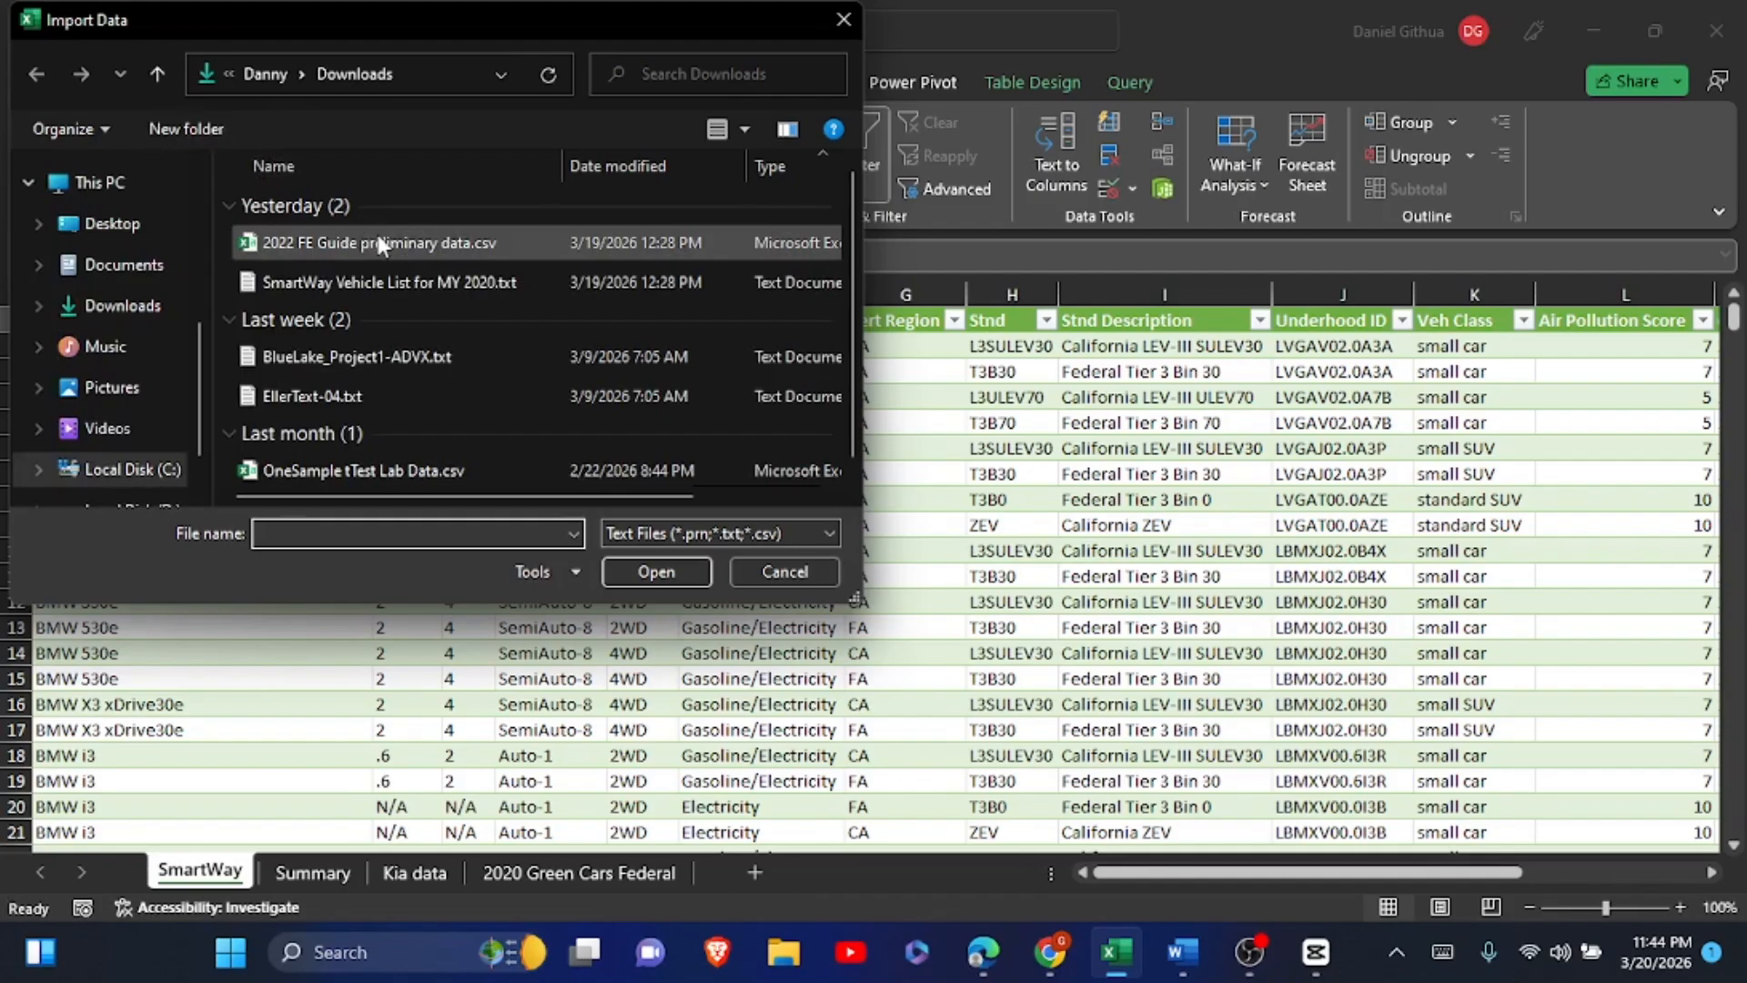
{"action": "left_click", "coordinate": [379, 239]}
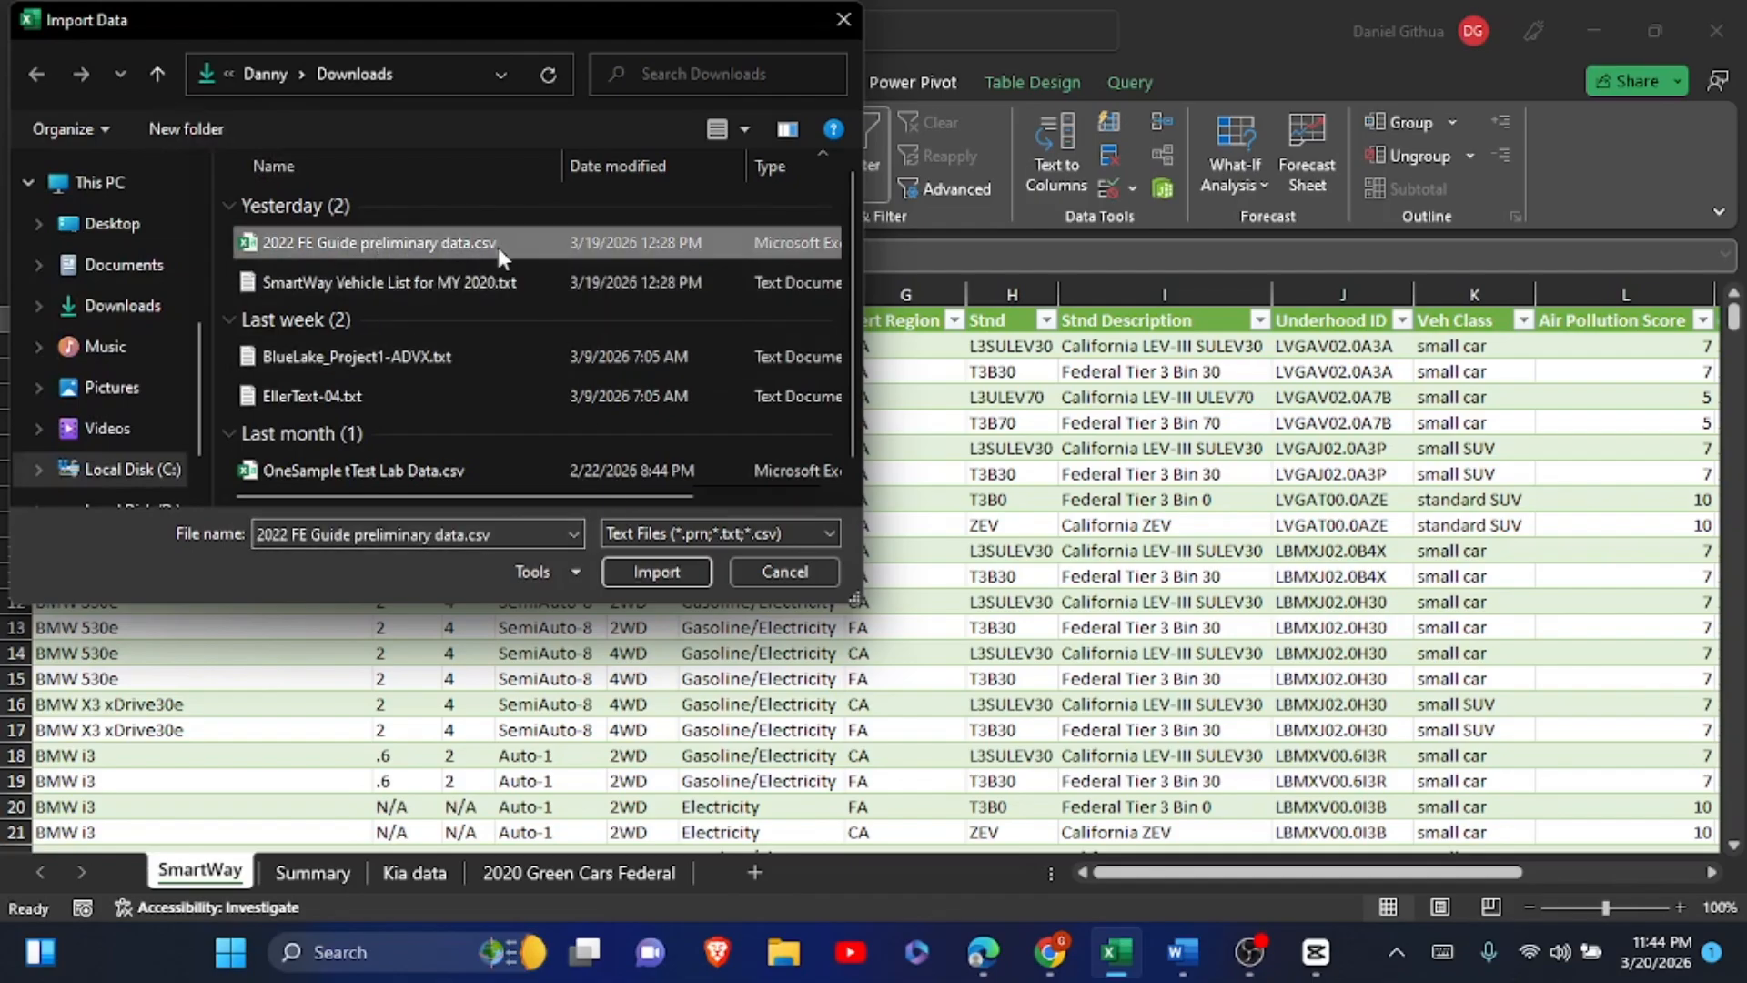
{"action": "left_click", "coordinate": [664, 575]}
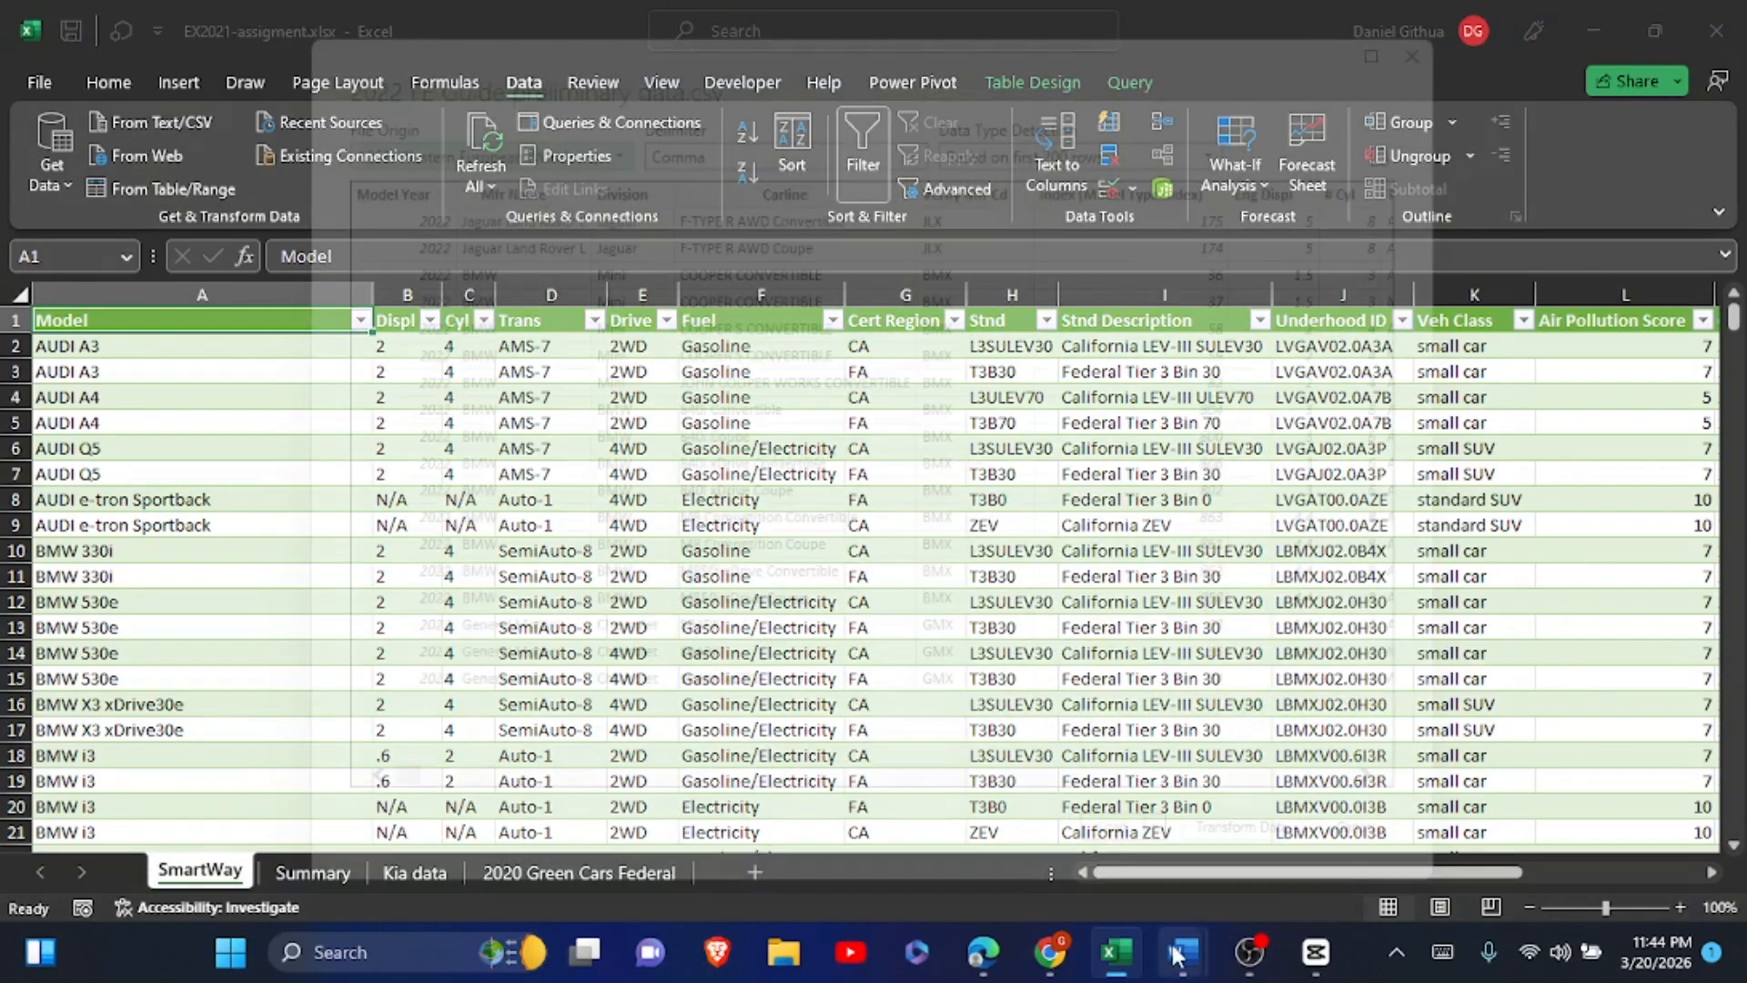
- Switch to the Word instructions and select the sheet name 2022 Prelim in item b of step 11
{"action": "mouse_move", "coordinate": [1181, 951]}
{"action": "left_click", "coordinate": [1101, 865]}
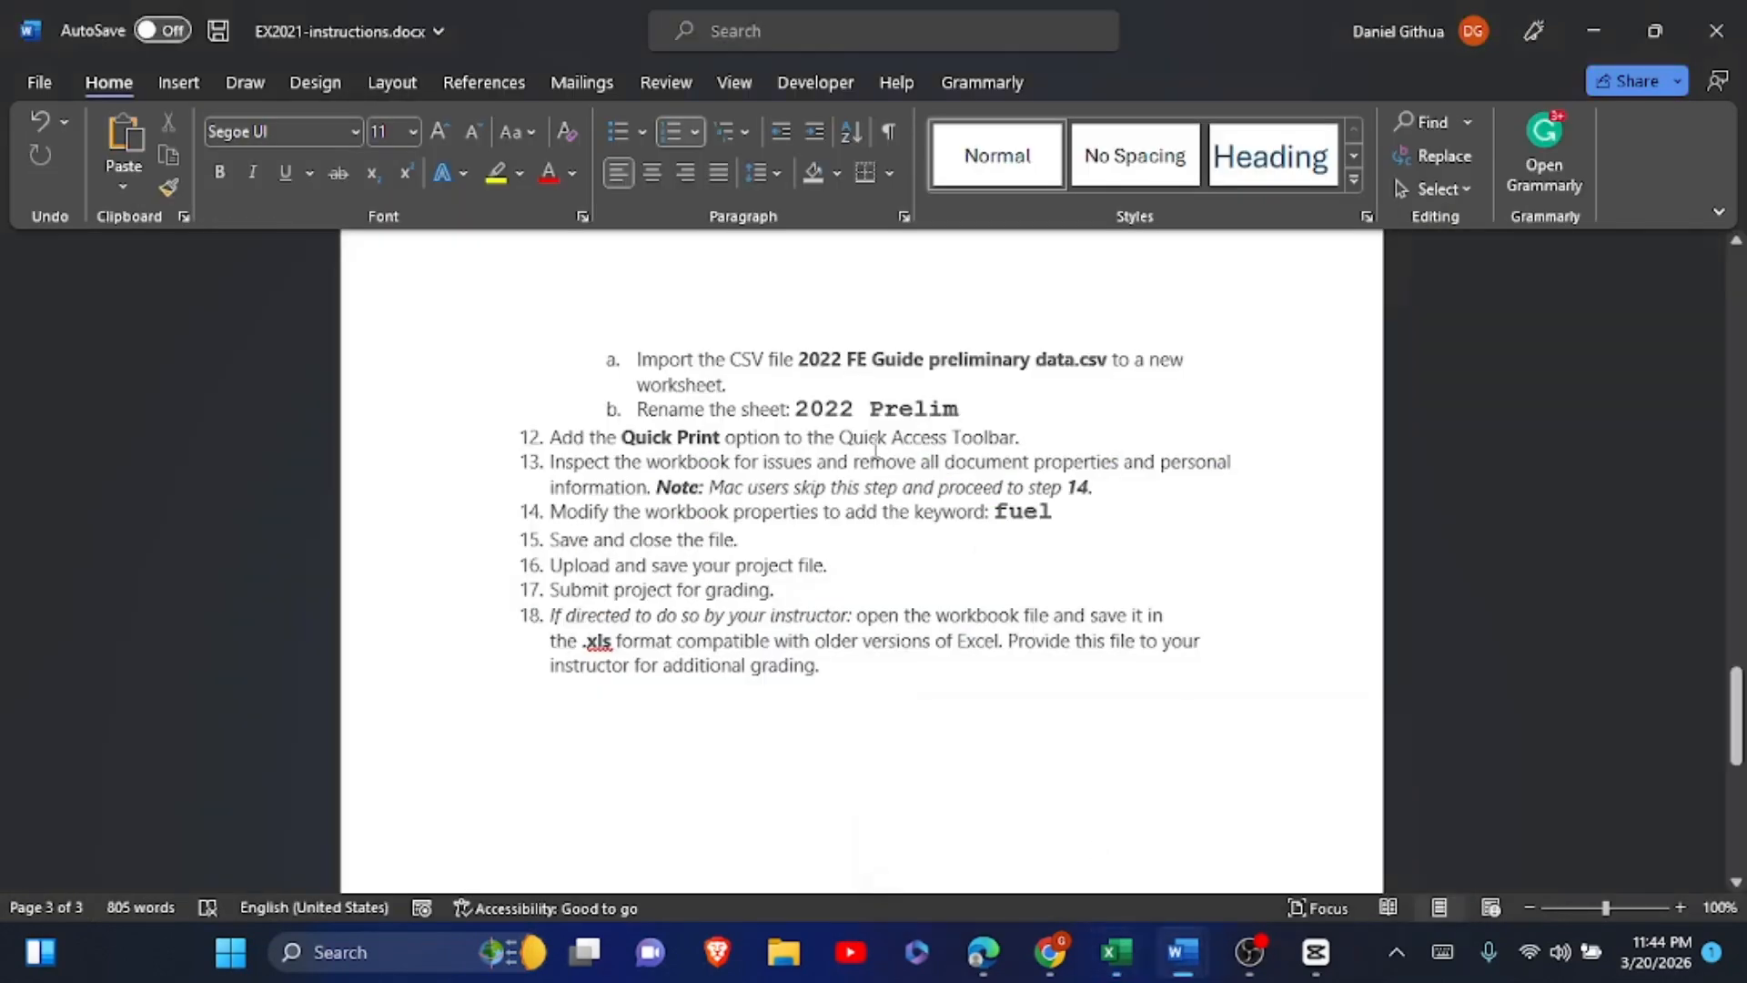
{"action": "left_click_drag", "start_coordinate": [797, 408], "coordinate": [958, 409]}
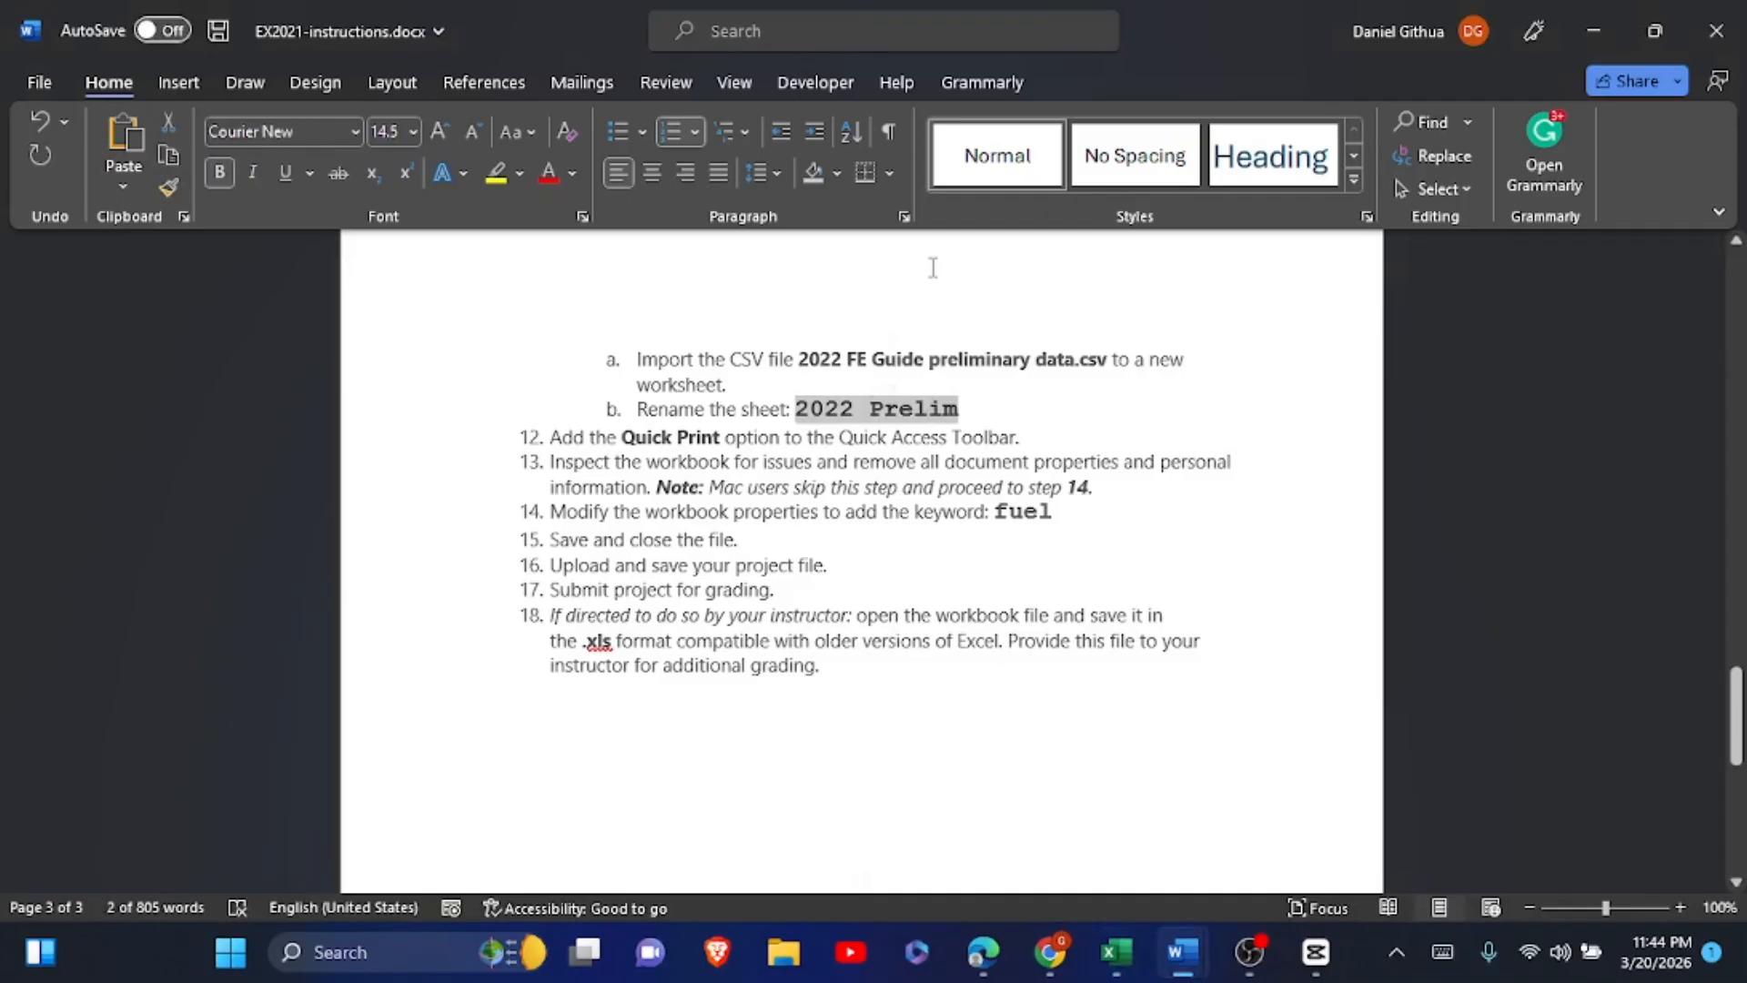
- Return to Excel, load the previewed CSV data to a new worksheet and rename that sheet 2022 Prelim
{"action": "key", "text": "alt+Tab"}
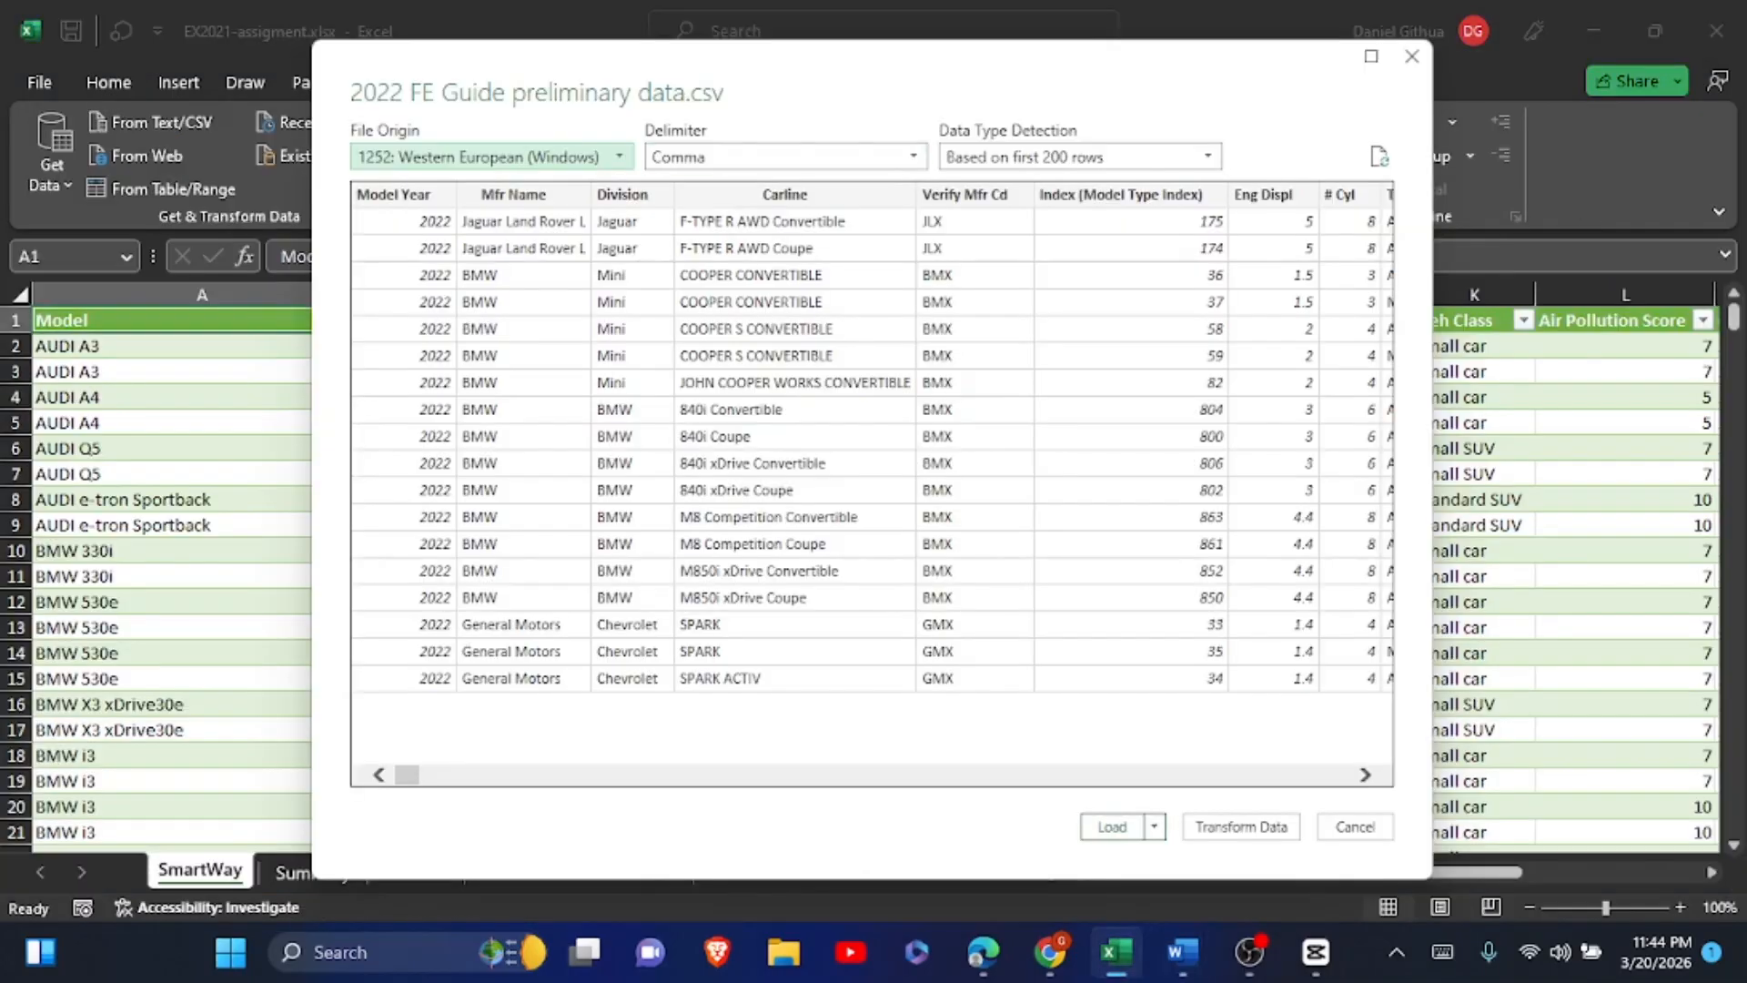
{"action": "left_click", "coordinate": [1111, 827]}
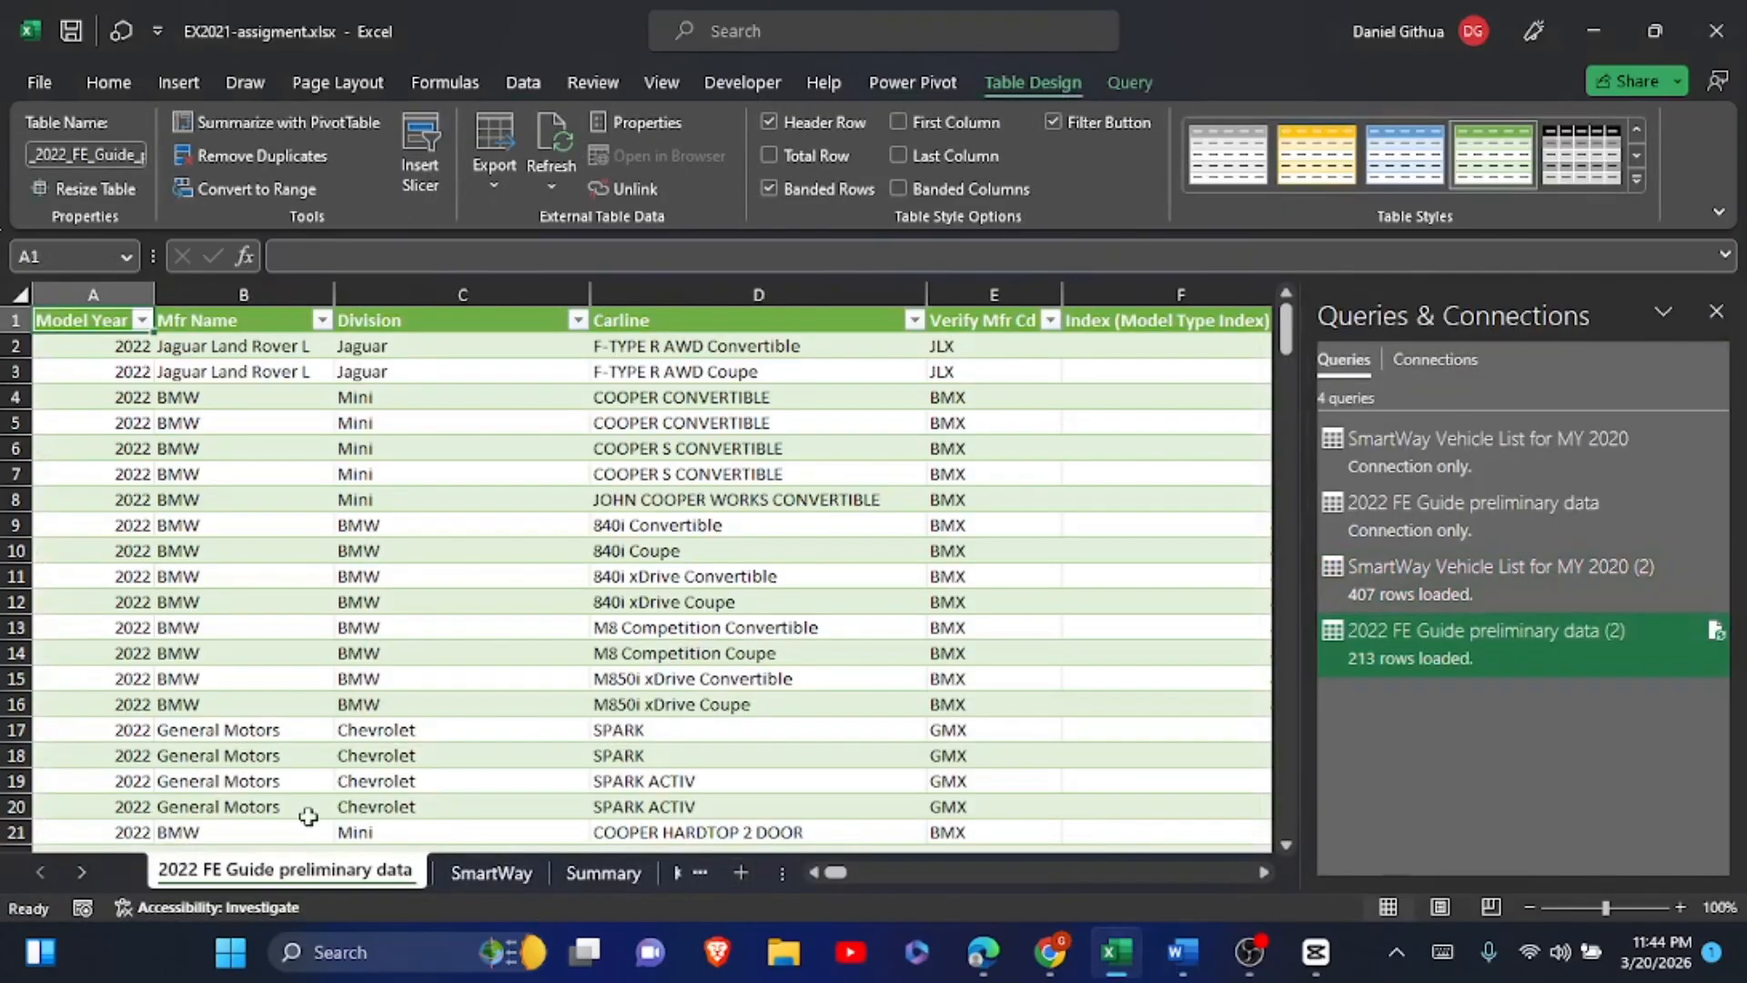
{"action": "double_click", "coordinate": [270, 869]}
{"action": "type", "text": "2022 Prelim"}
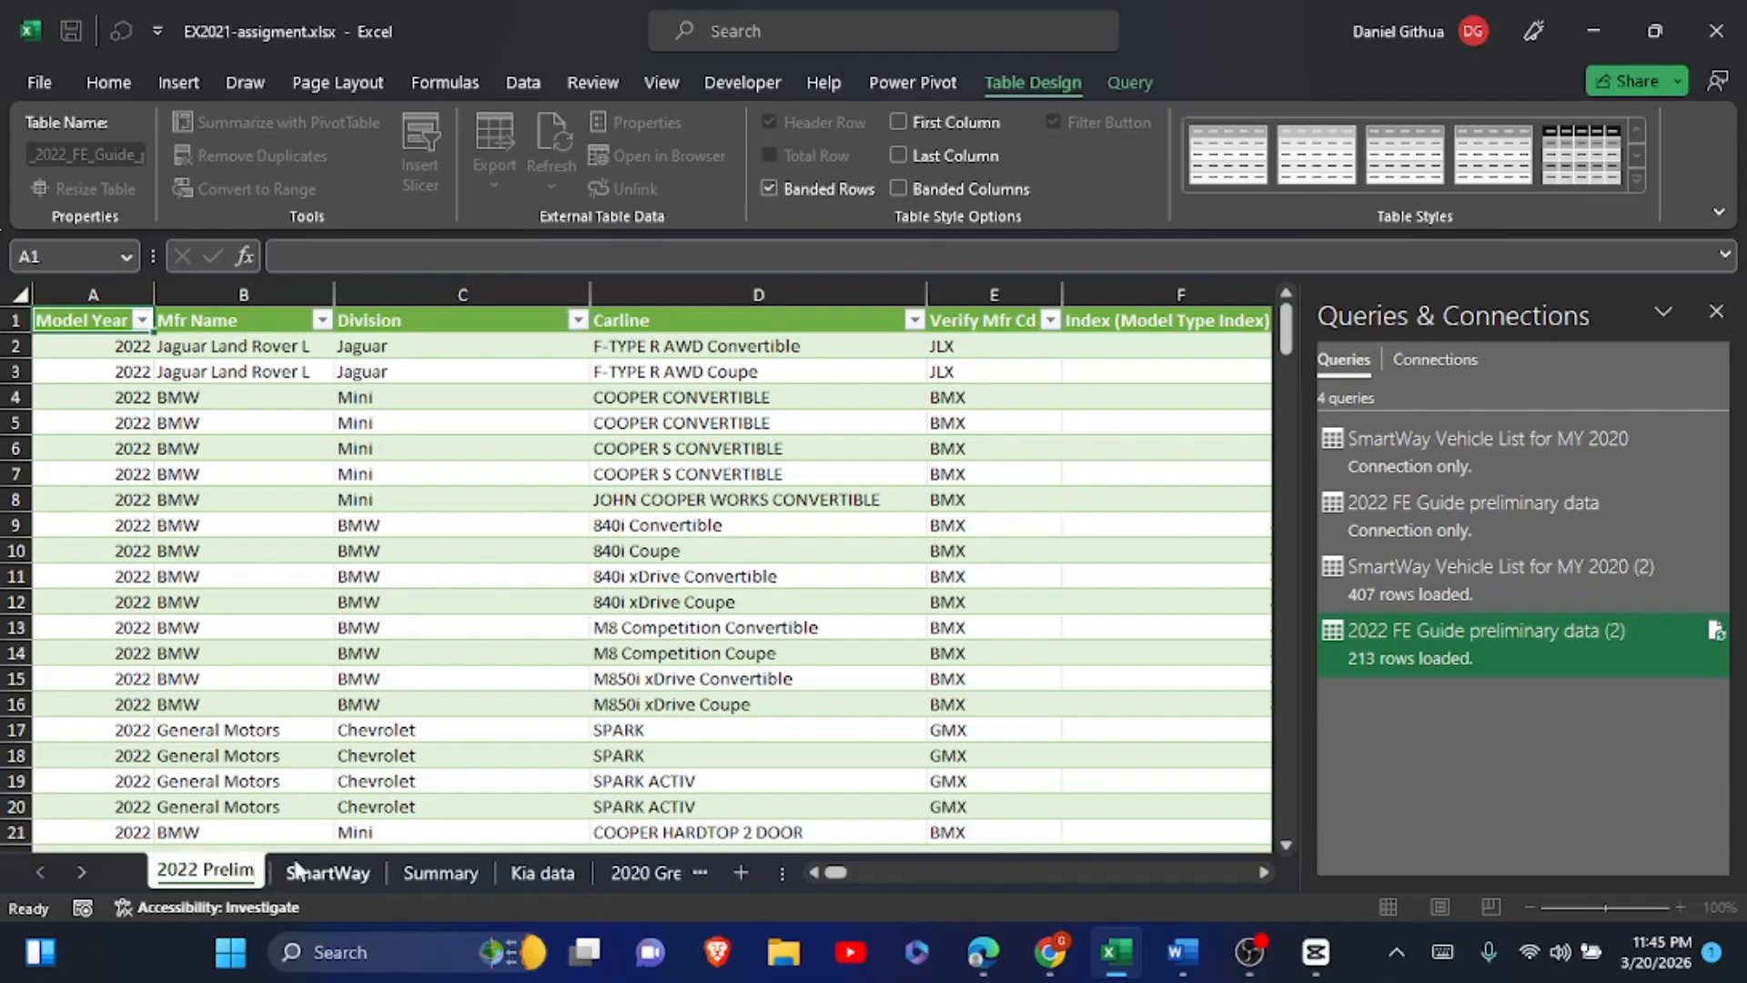
{"action": "left_click", "coordinate": [295, 869]}
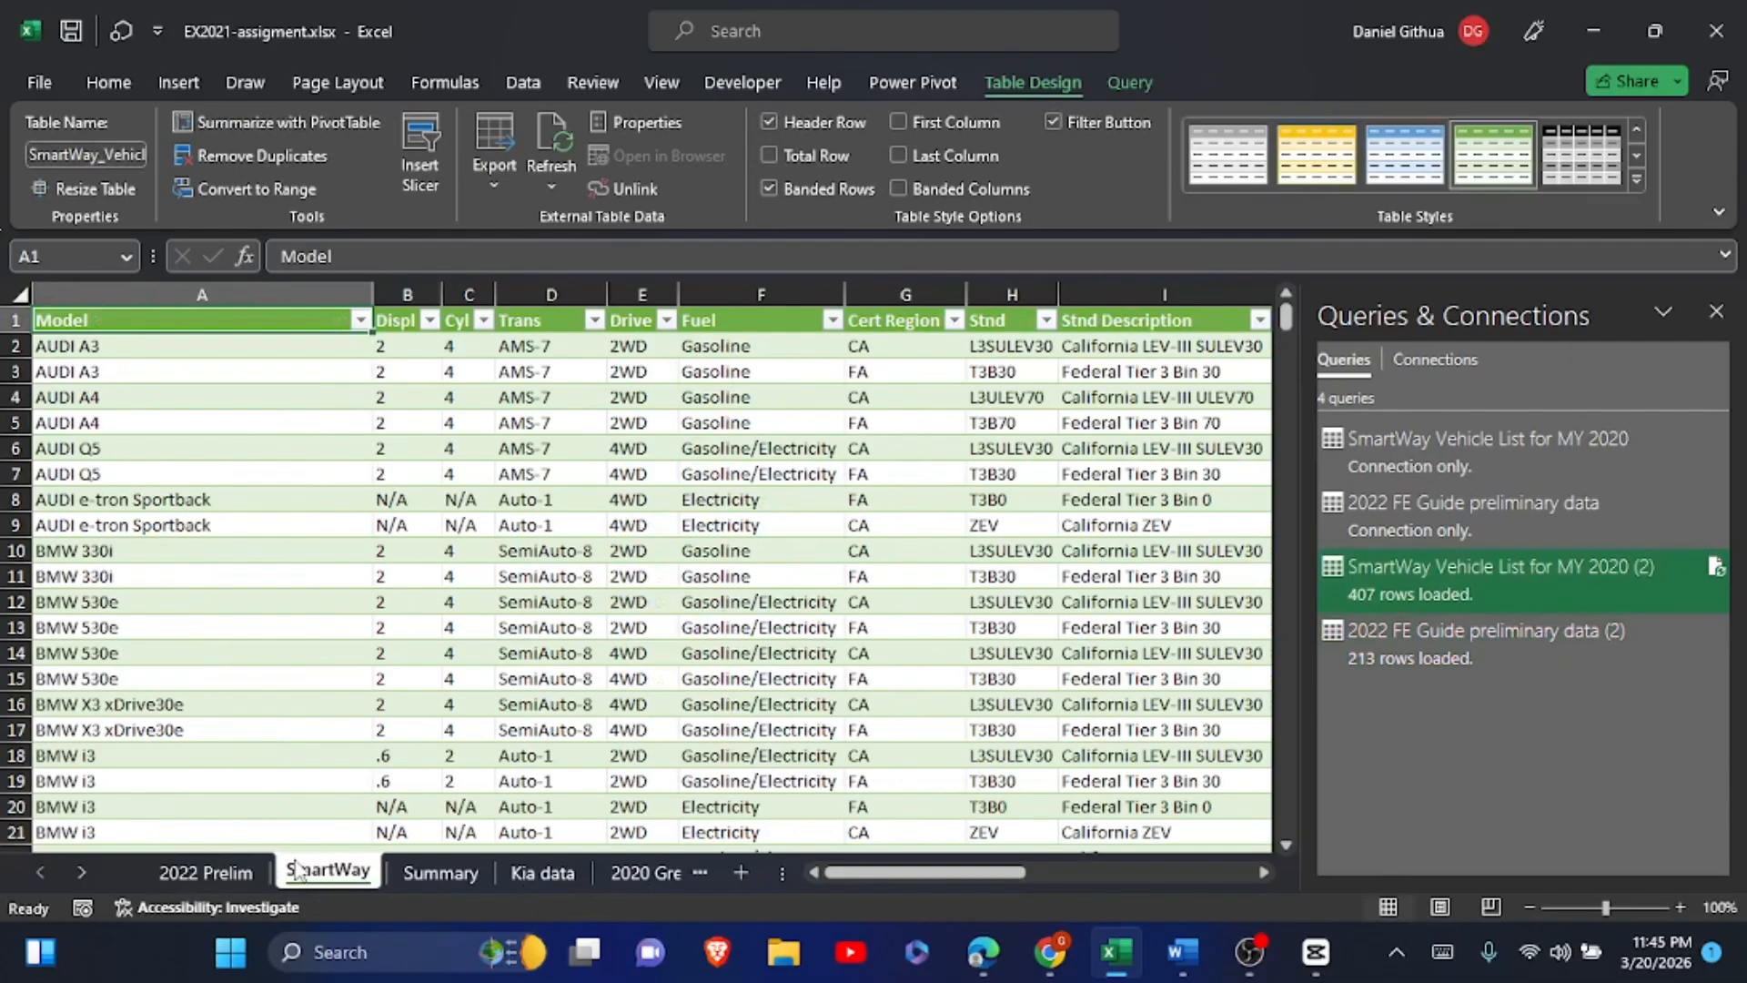
- Switch to the Word instructions and highlight items a and b of step 11 in yellow
{"action": "mouse_move", "coordinate": [1182, 952]}
{"action": "left_click", "coordinate": [1082, 819]}
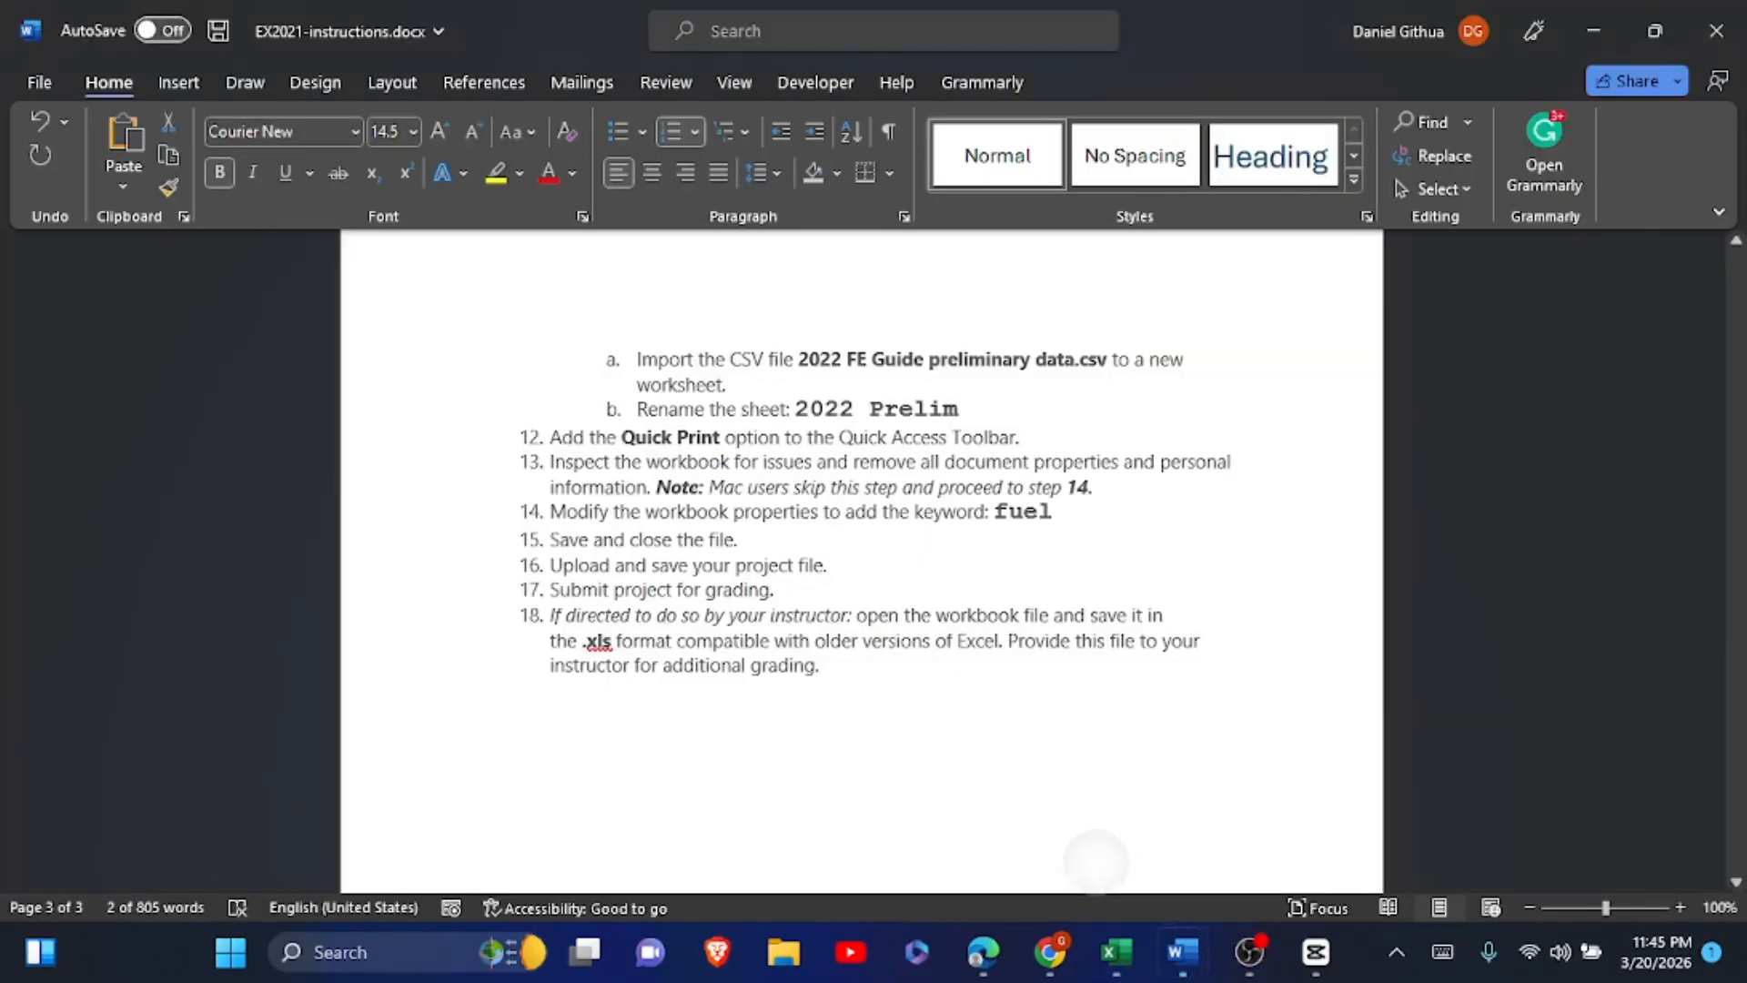
{"action": "left_click_drag", "start_coordinate": [637, 360], "coordinate": [962, 410]}
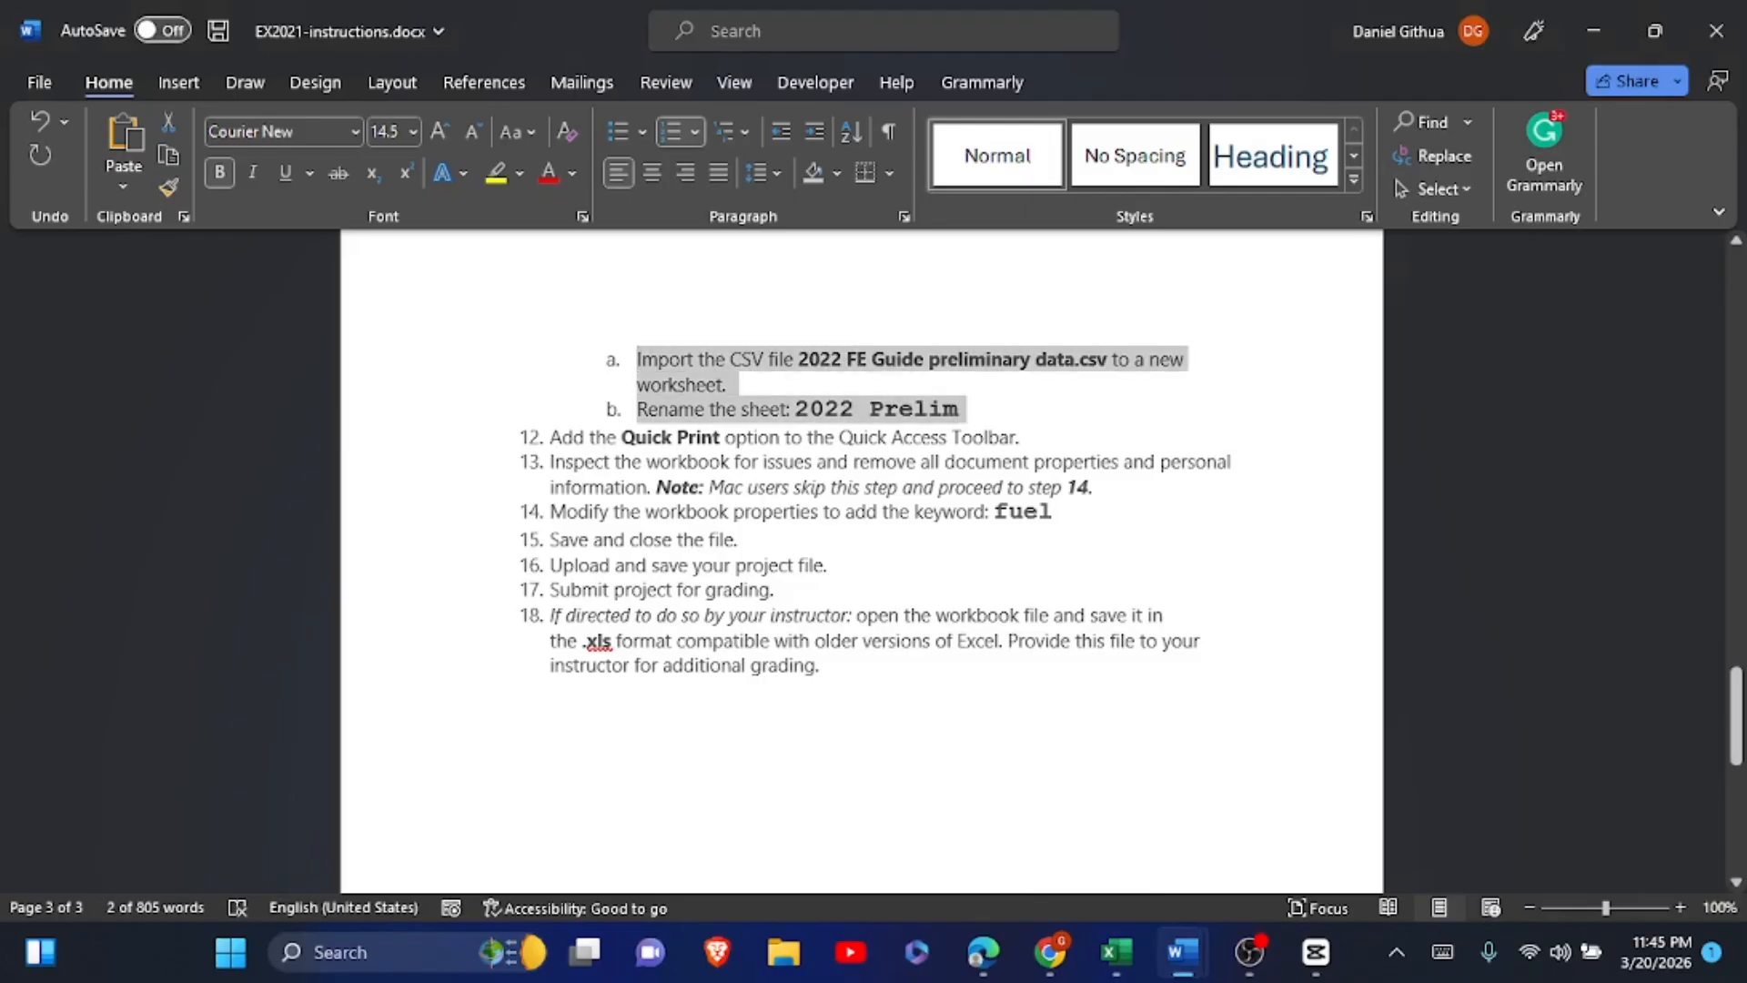
{"action": "left_click", "coordinate": [491, 177]}
{"action": "left_click", "coordinate": [693, 273]}
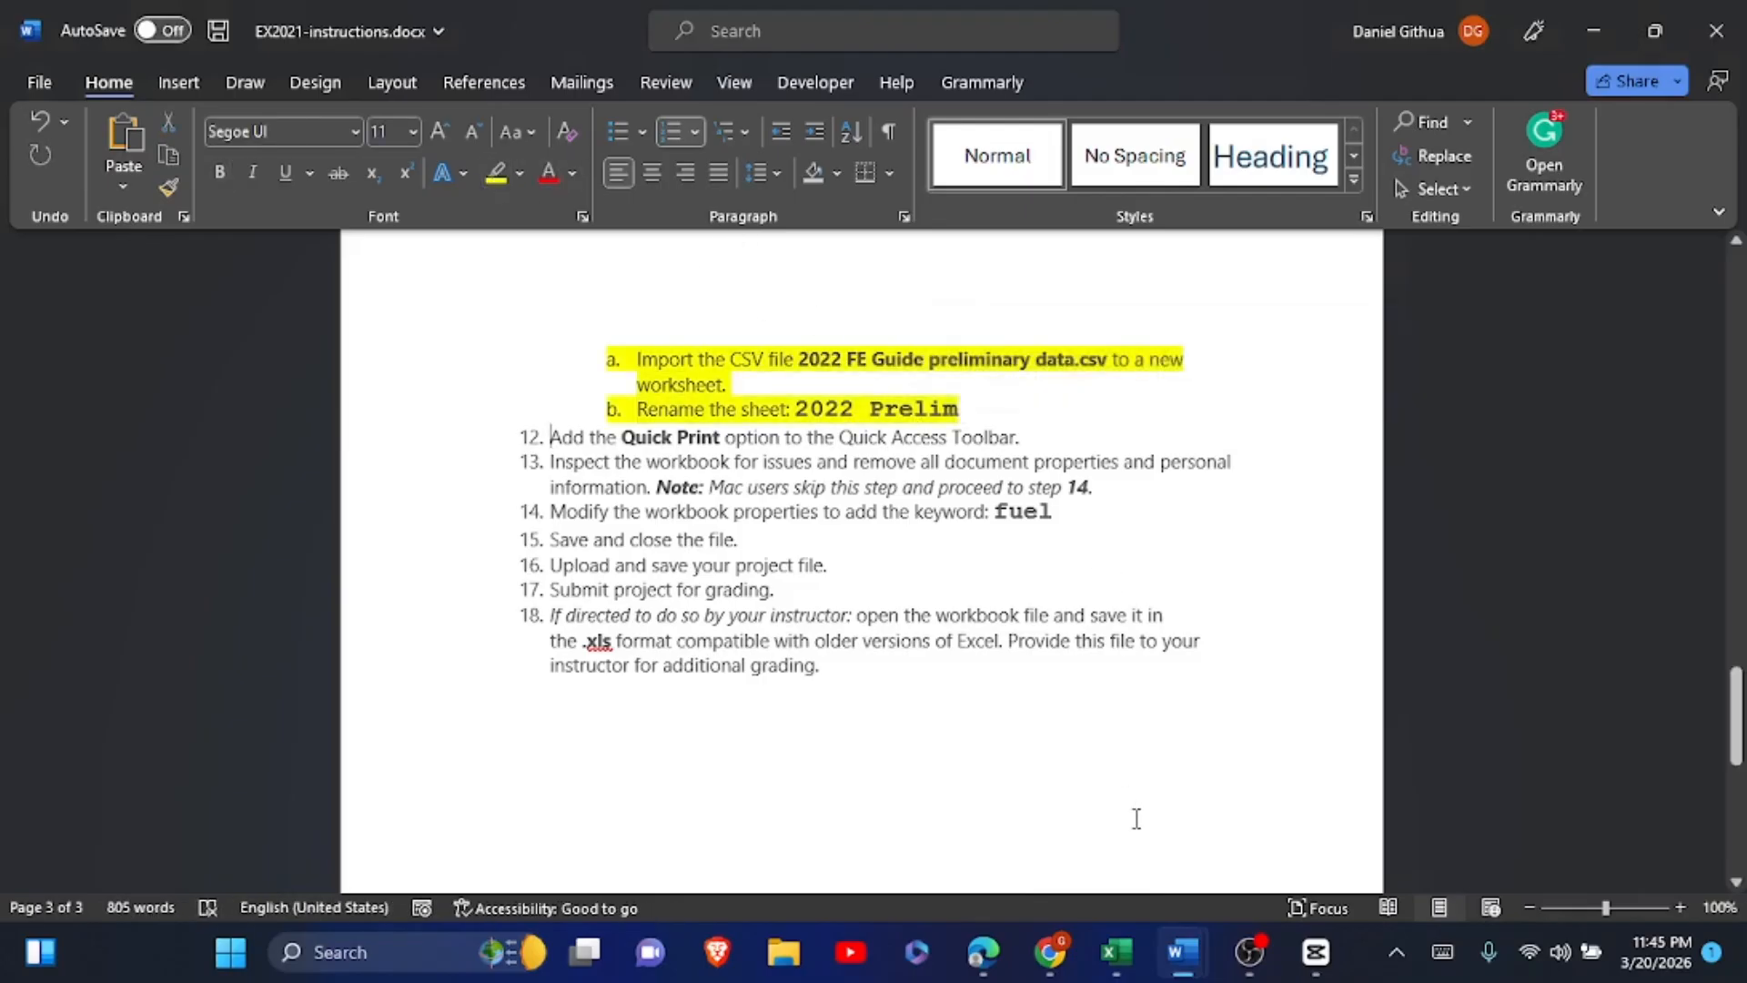
- Switch to Excel, close the list of queries and connections, and add Quick Print to the Quick Access Toolbar
{"action": "left_click", "coordinate": [1115, 952]}
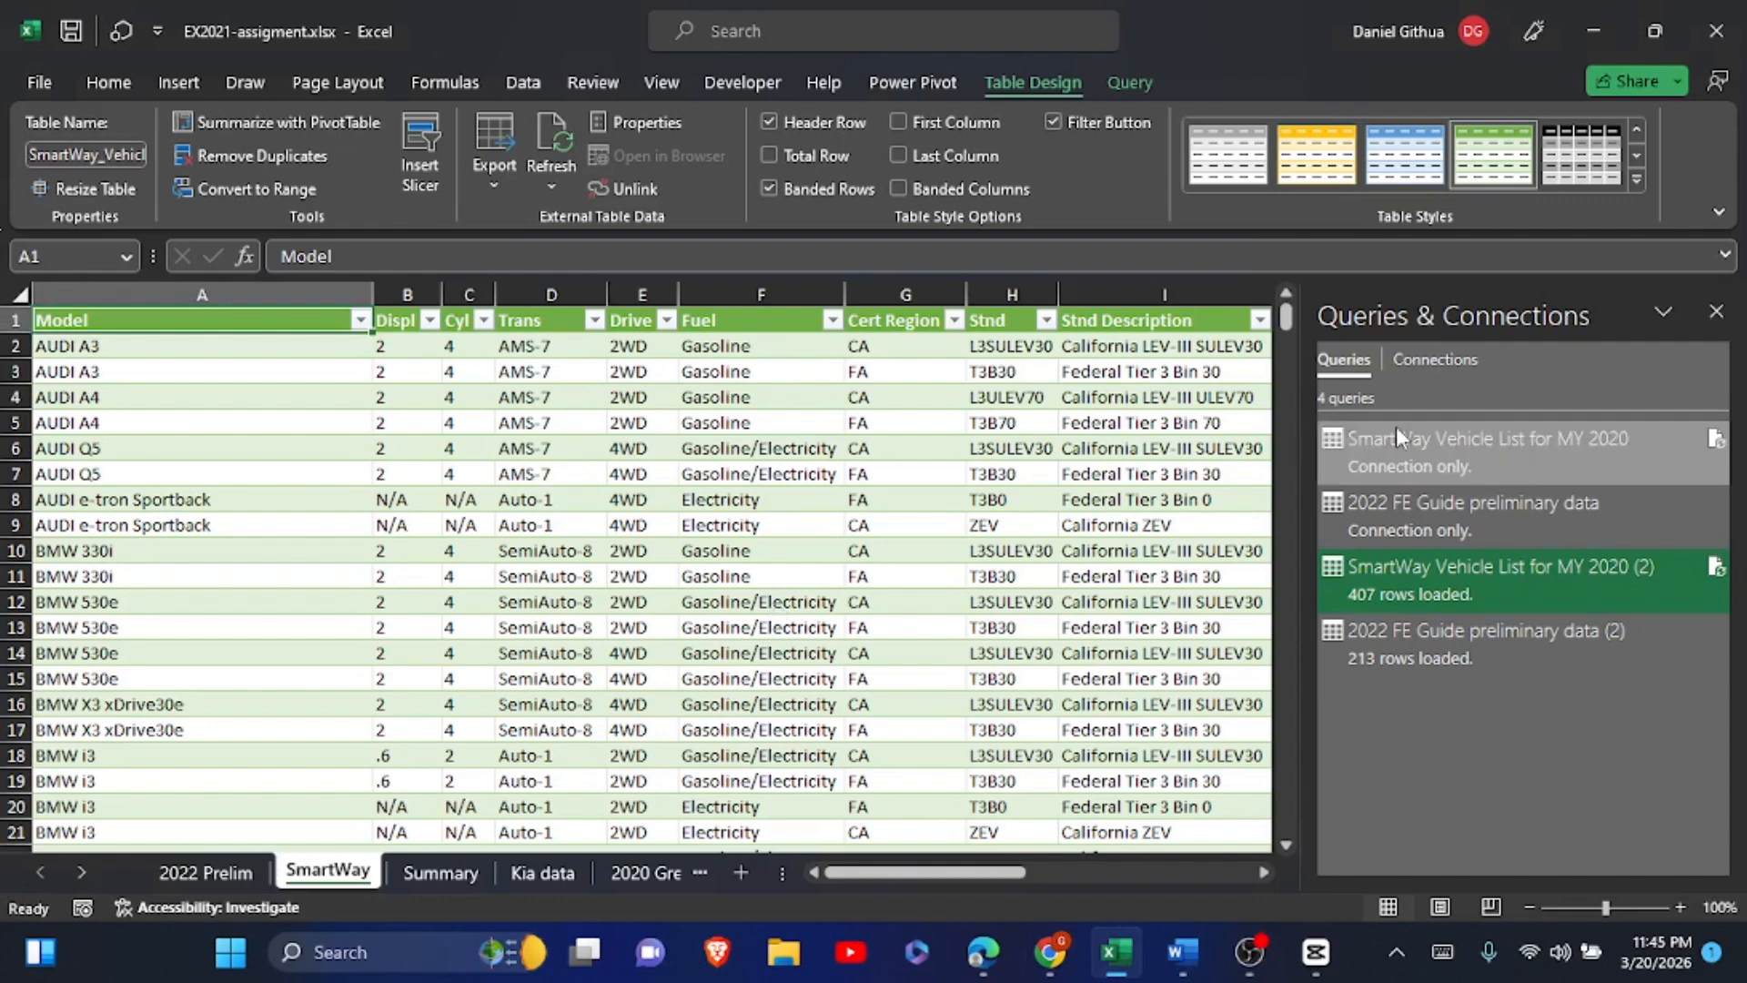
{"action": "left_click", "coordinate": [1716, 312]}
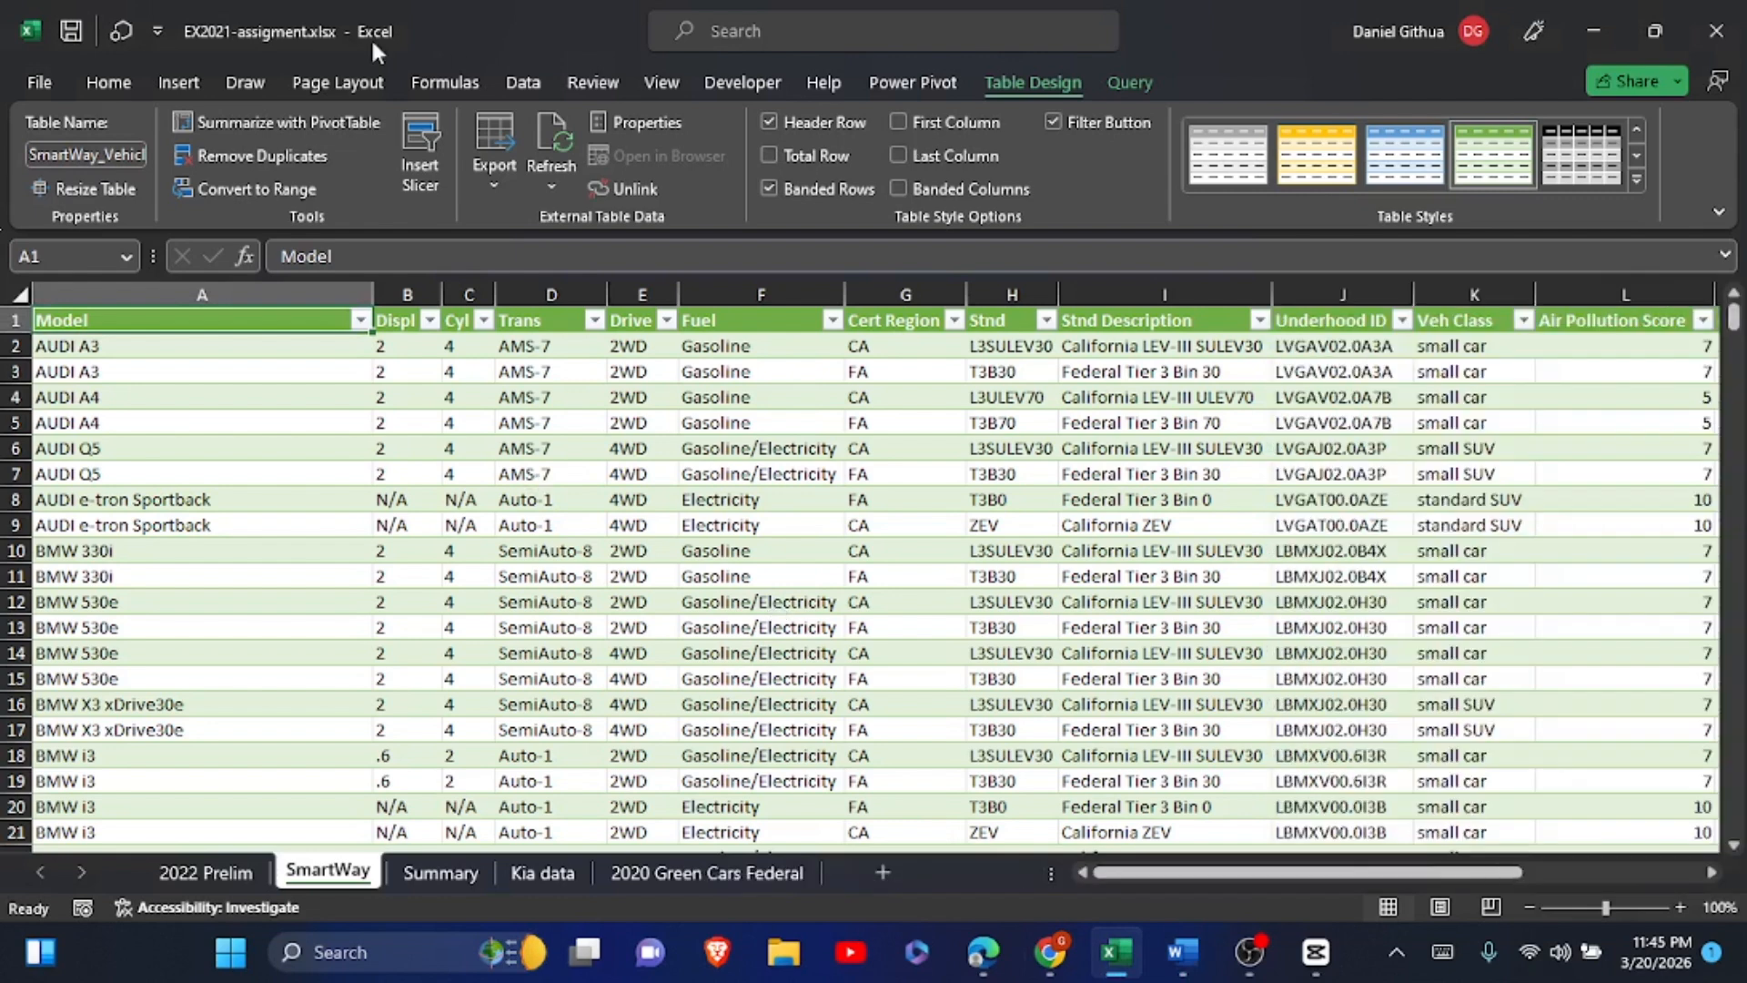
{"action": "left_click", "coordinate": [156, 31]}
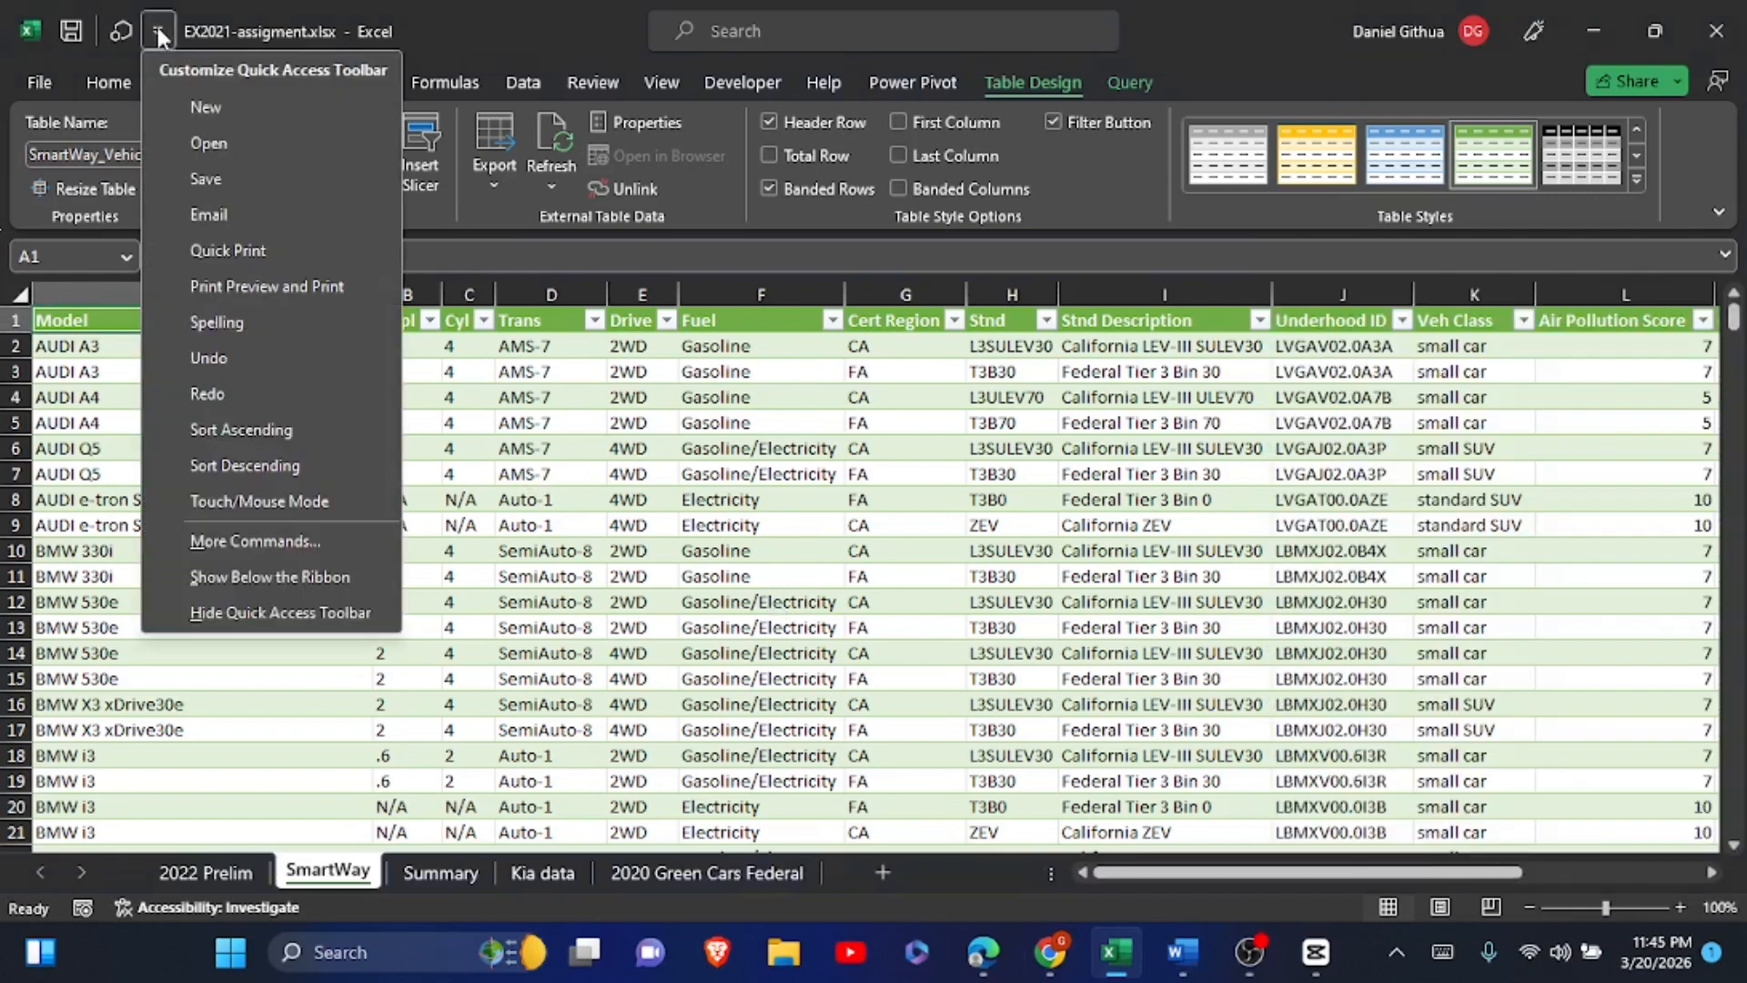
{"action": "left_click", "coordinate": [238, 253]}
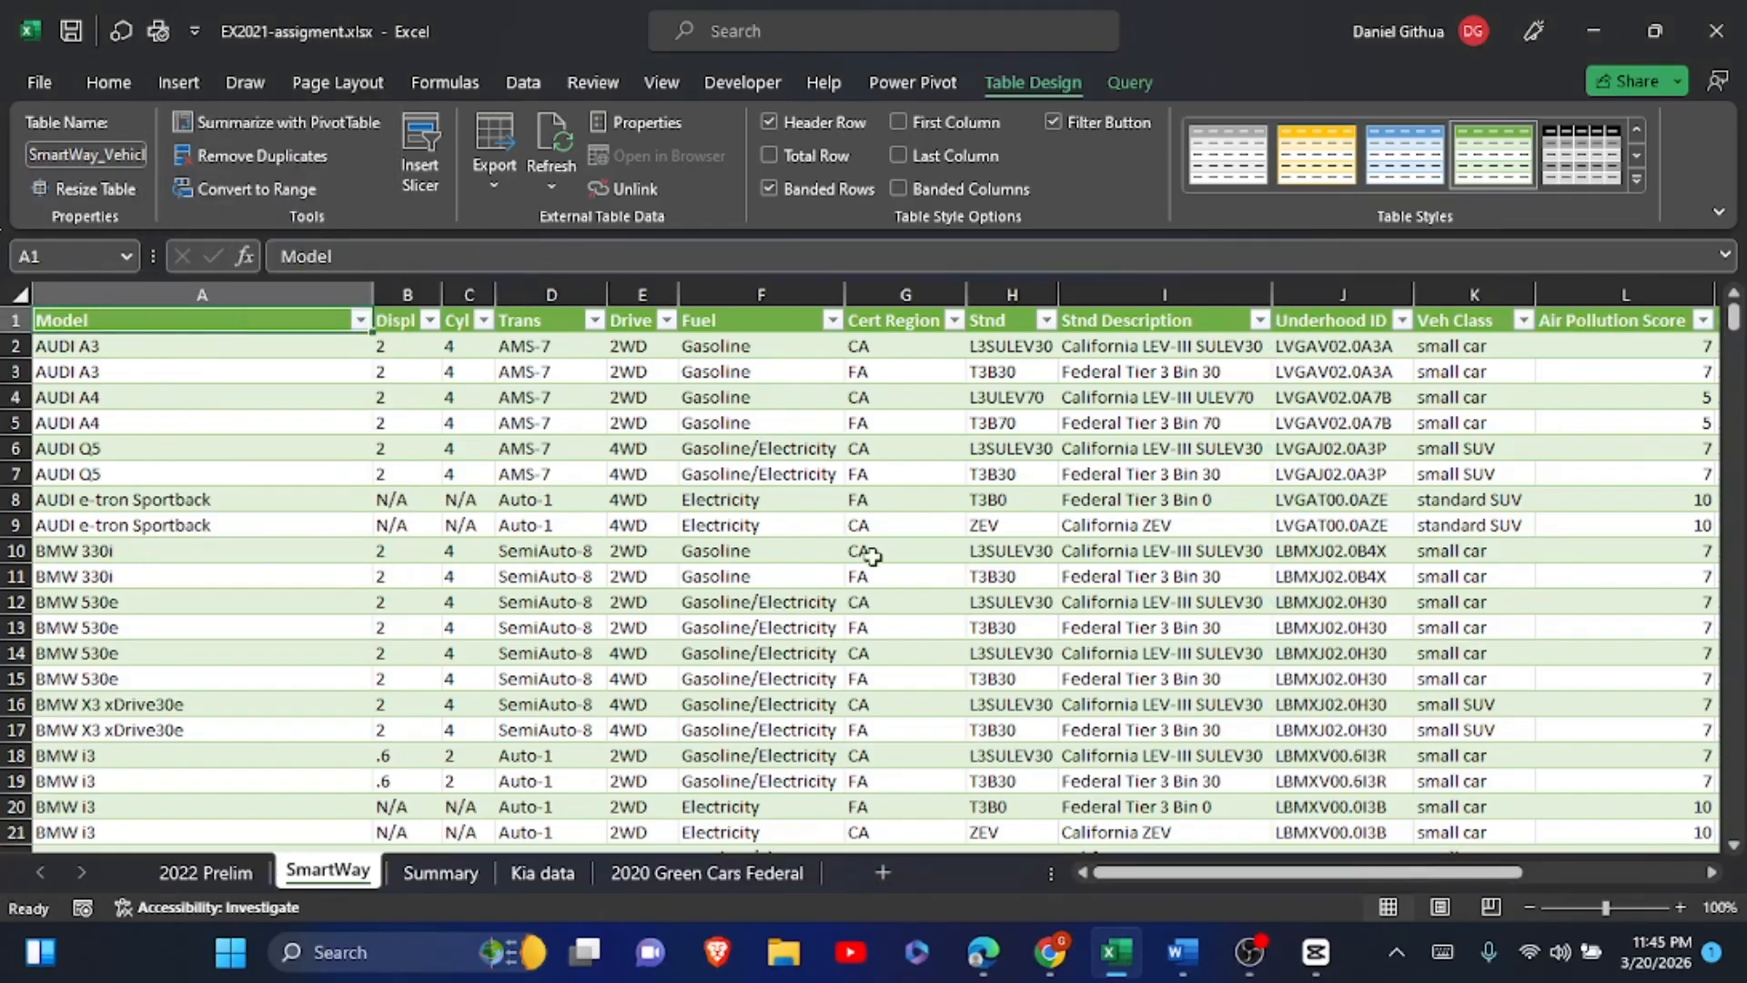
- Highlight the step 12 line about Quick Print in yellow in the Word instructions and return to Excel
{"action": "mouse_move", "coordinate": [1182, 952]}
{"action": "left_click", "coordinate": [1037, 819]}
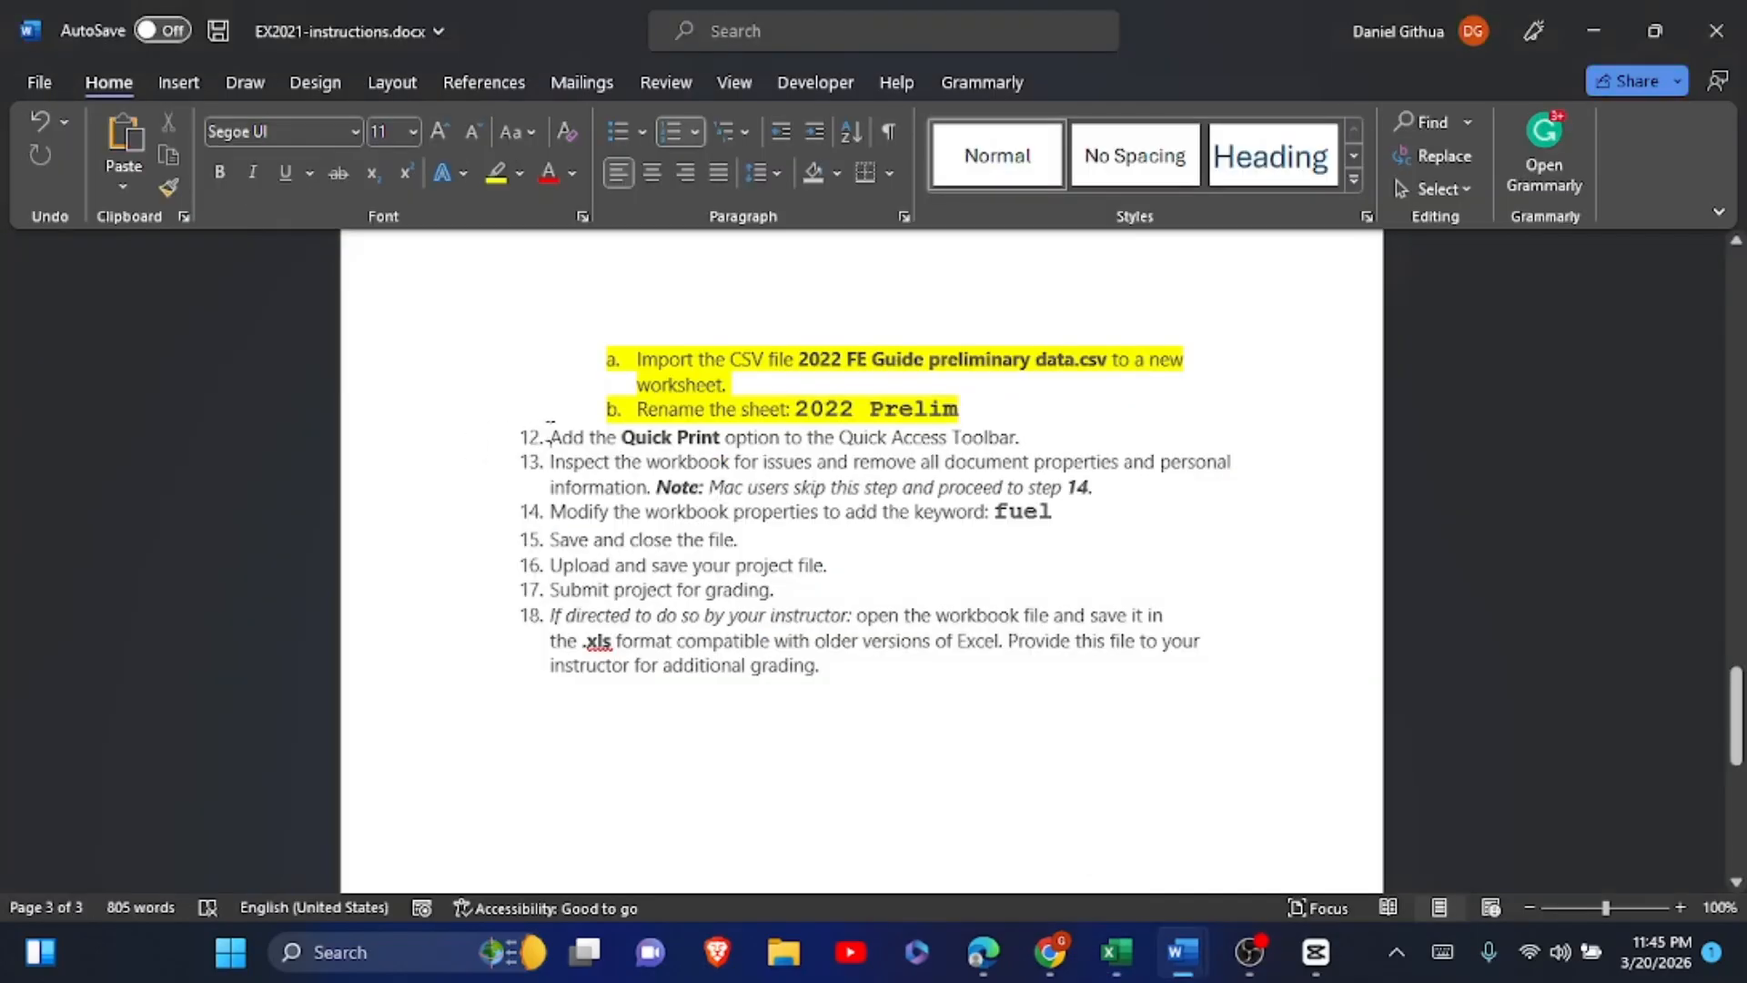
{"action": "left_click_drag", "start_coordinate": [550, 437], "coordinate": [1042, 435]}
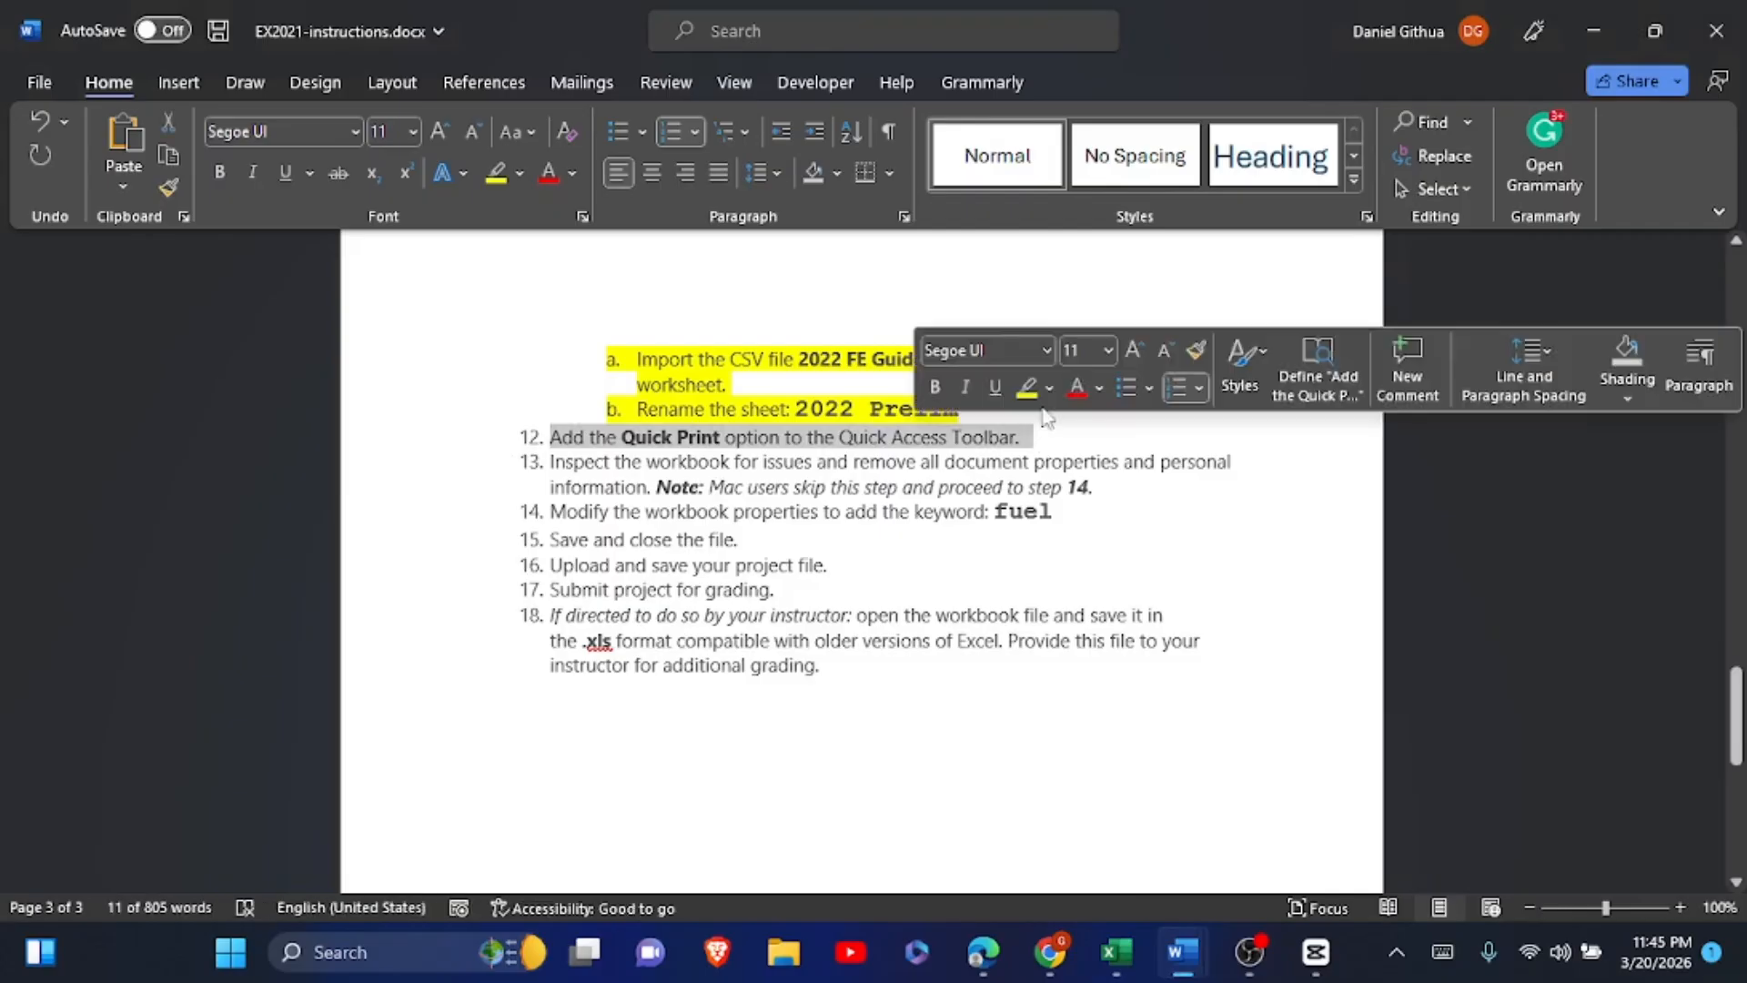
{"action": "left_click", "coordinate": [1026, 389]}
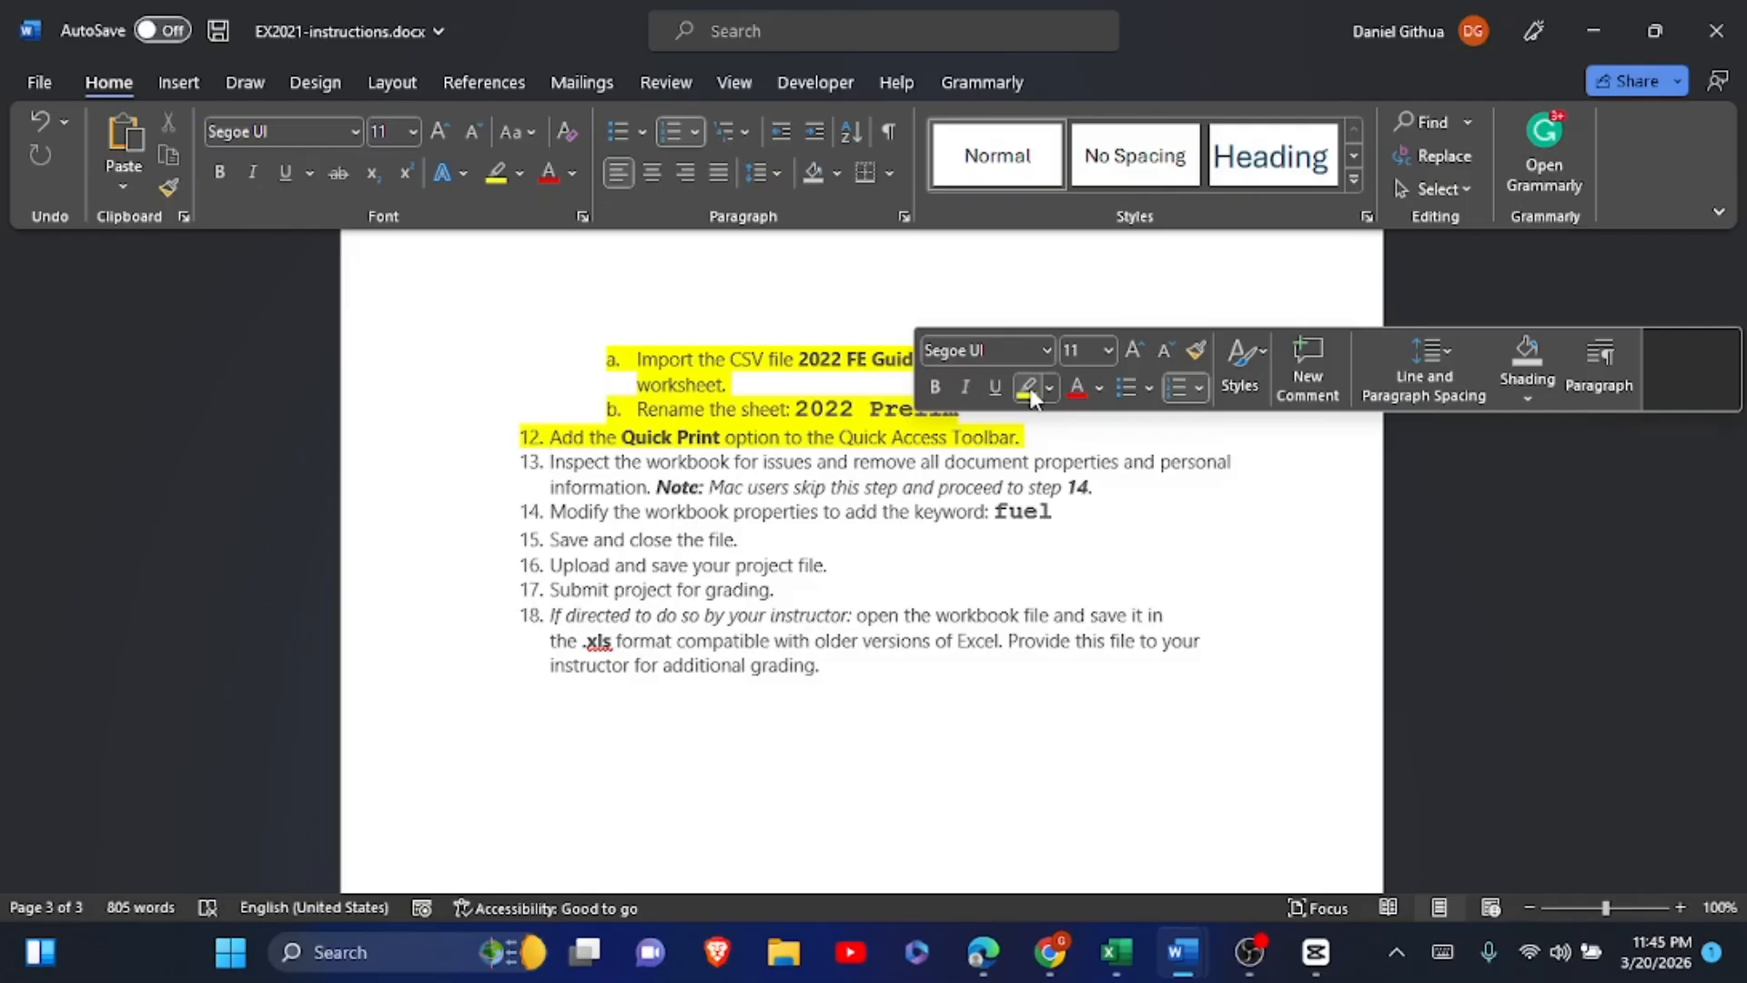
{"action": "left_click", "coordinate": [1116, 952]}
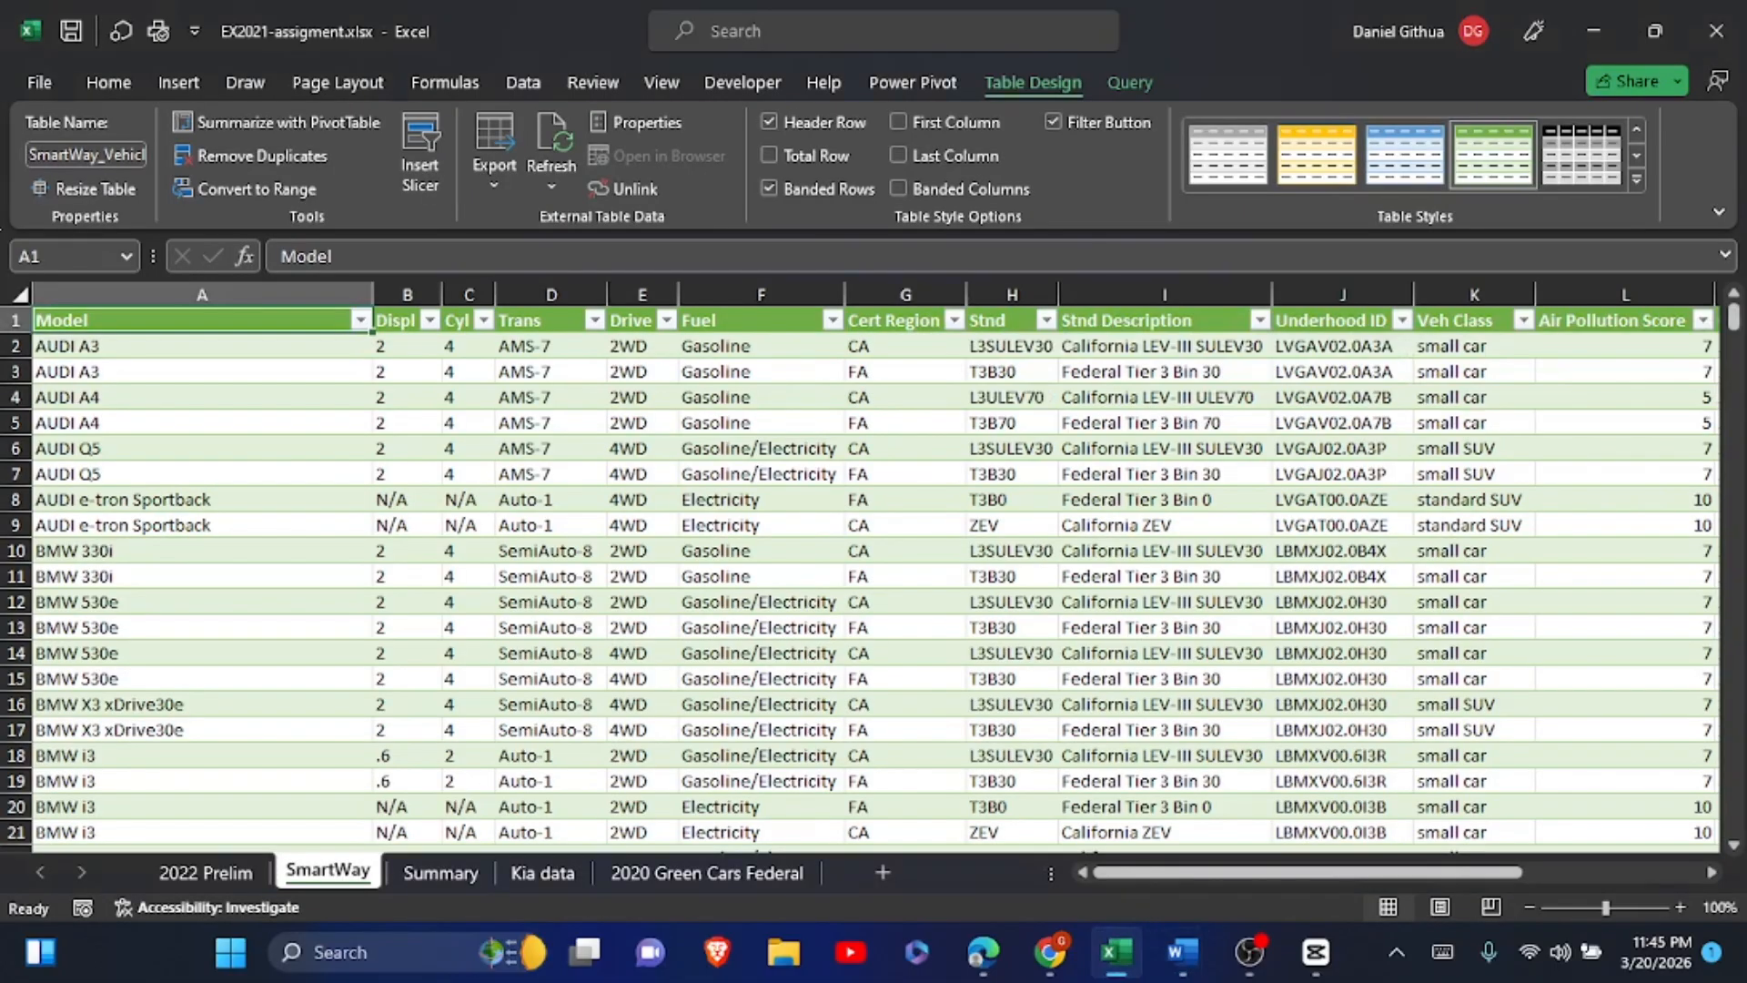
- Open the Document Inspector for the workbook, saving the changes first
{"action": "left_click", "coordinate": [283, 401]}
{"action": "left_click", "coordinate": [37, 83]}
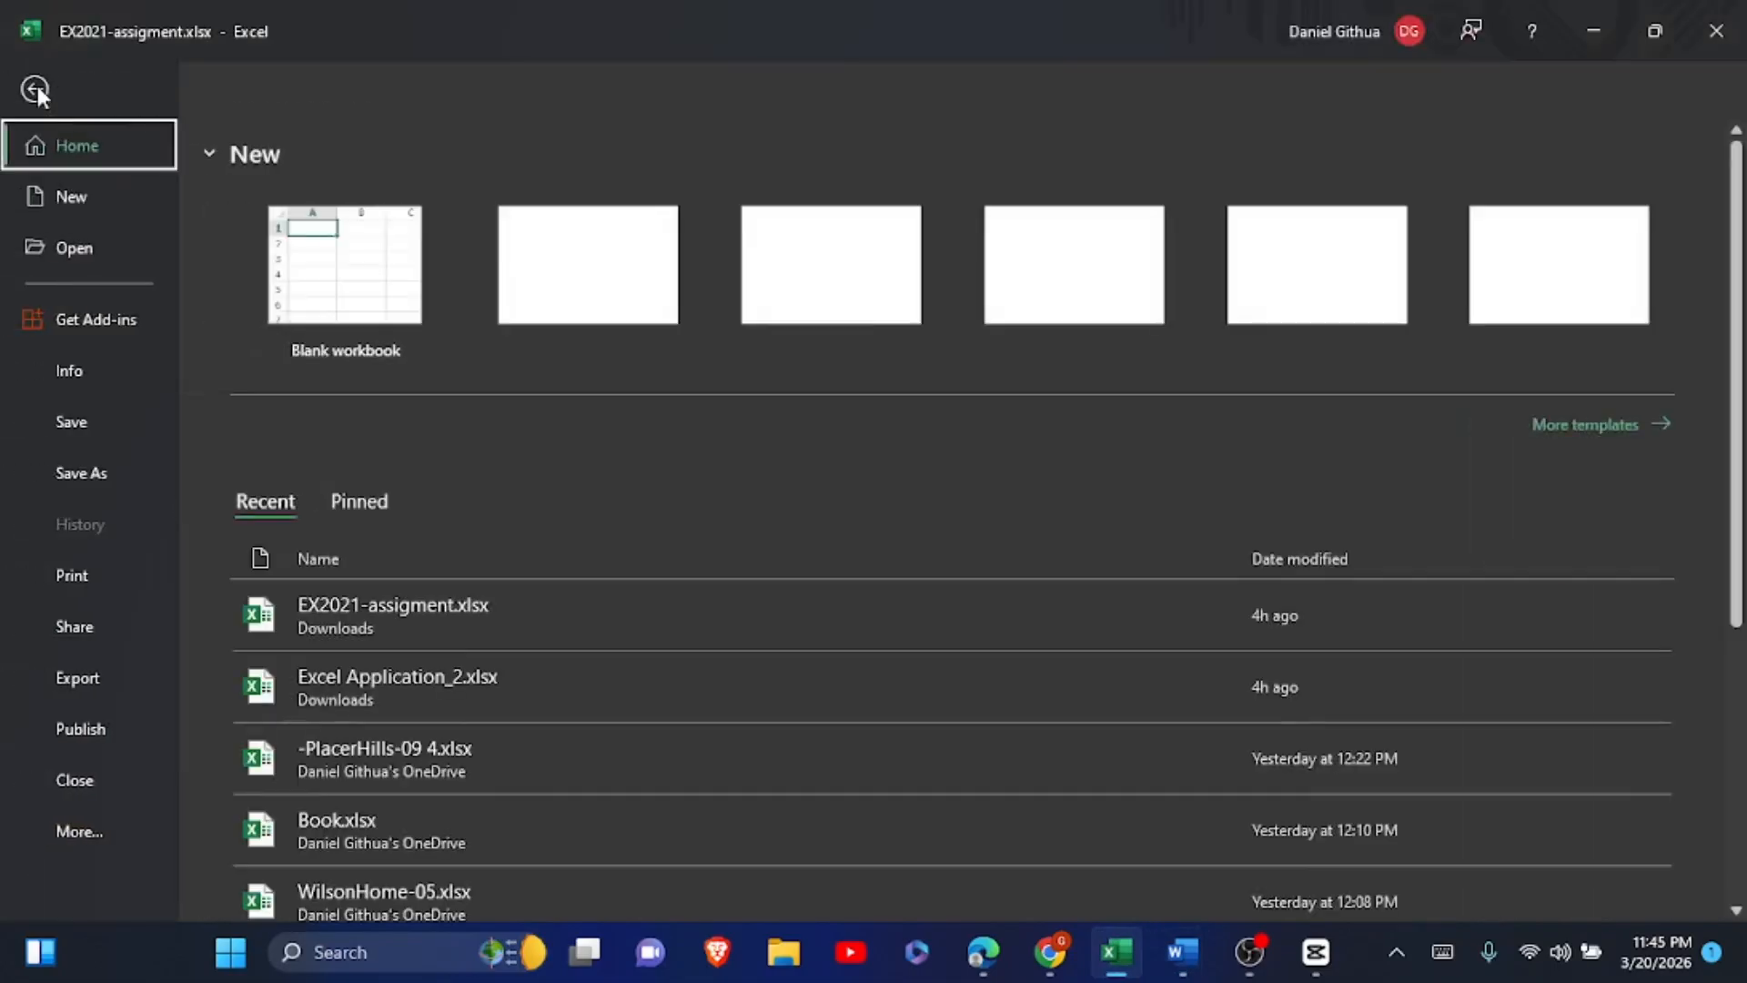
{"action": "left_click", "coordinate": [94, 389]}
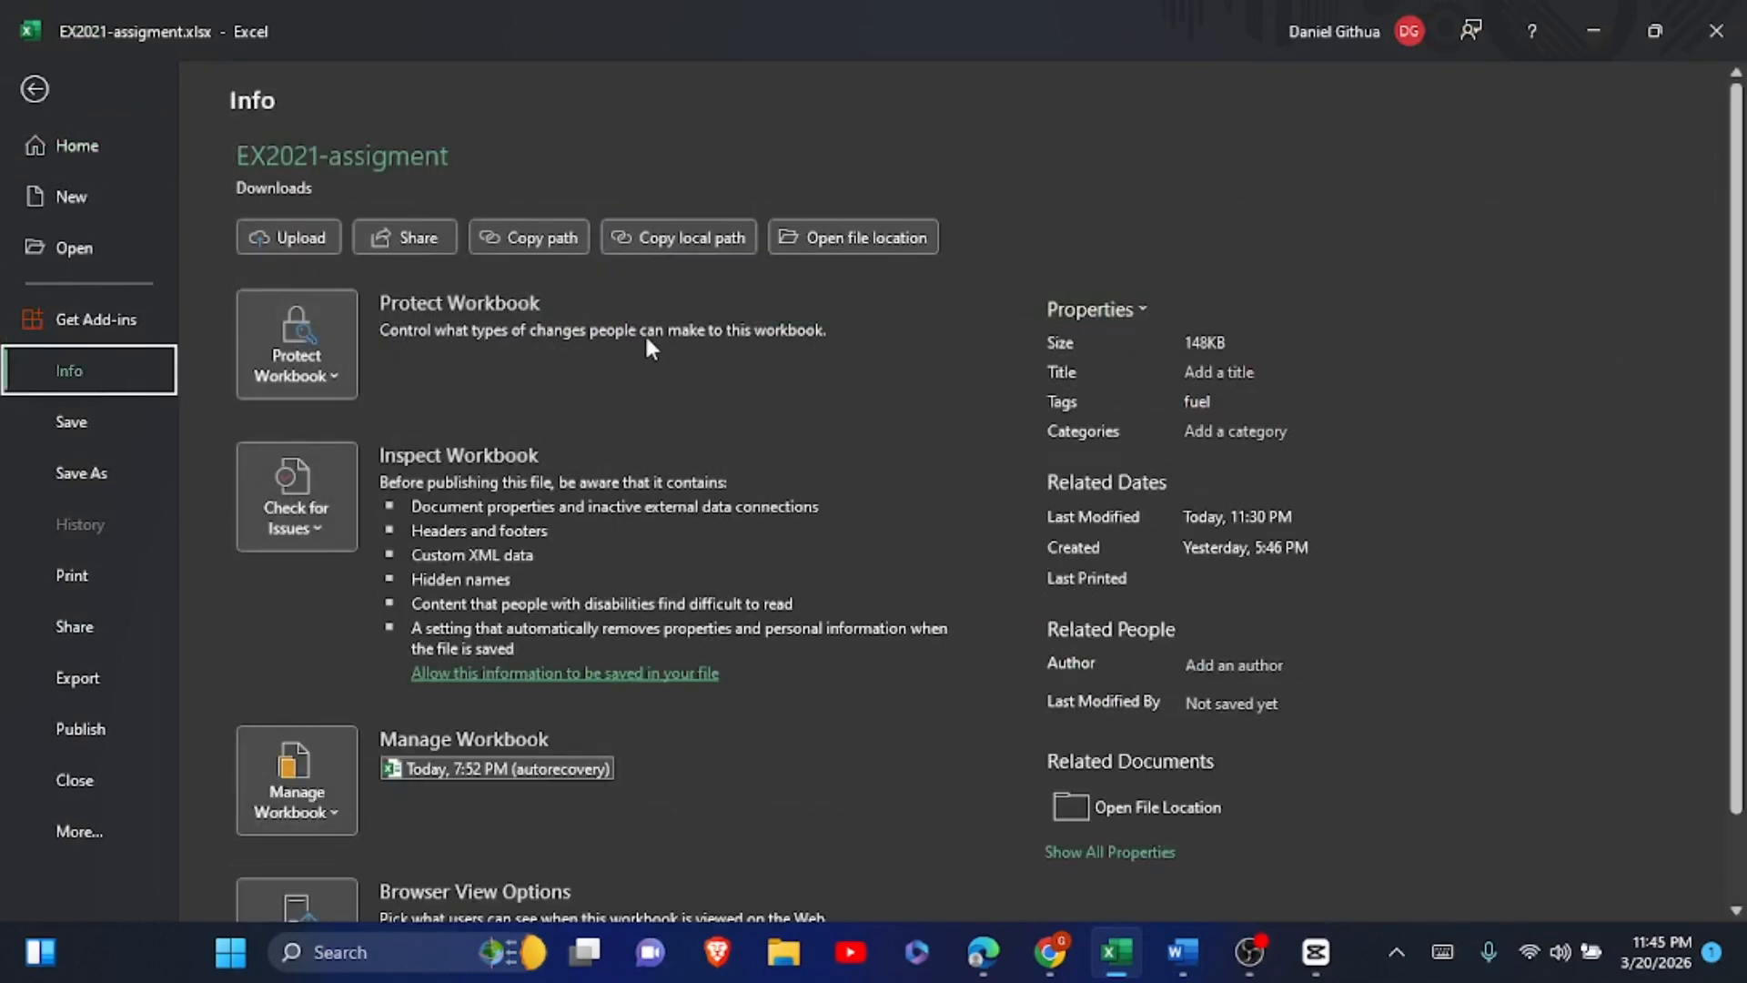
{"action": "left_click", "coordinate": [278, 514]}
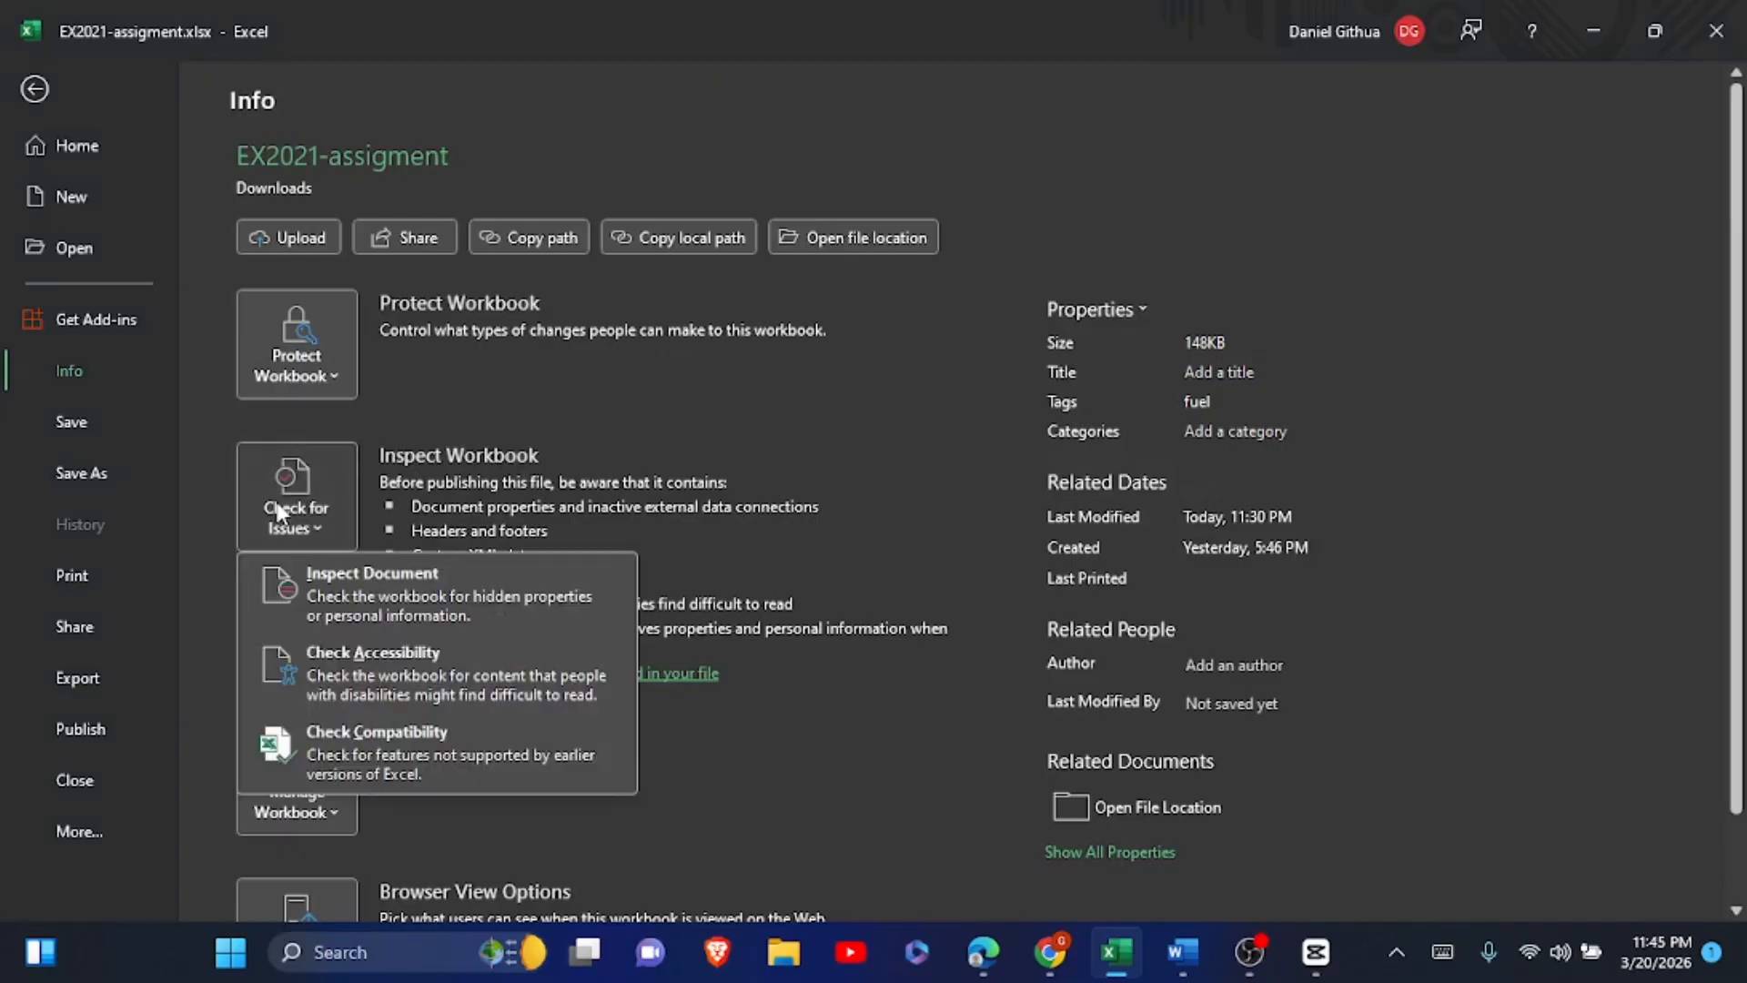
{"action": "left_click", "coordinate": [317, 583]}
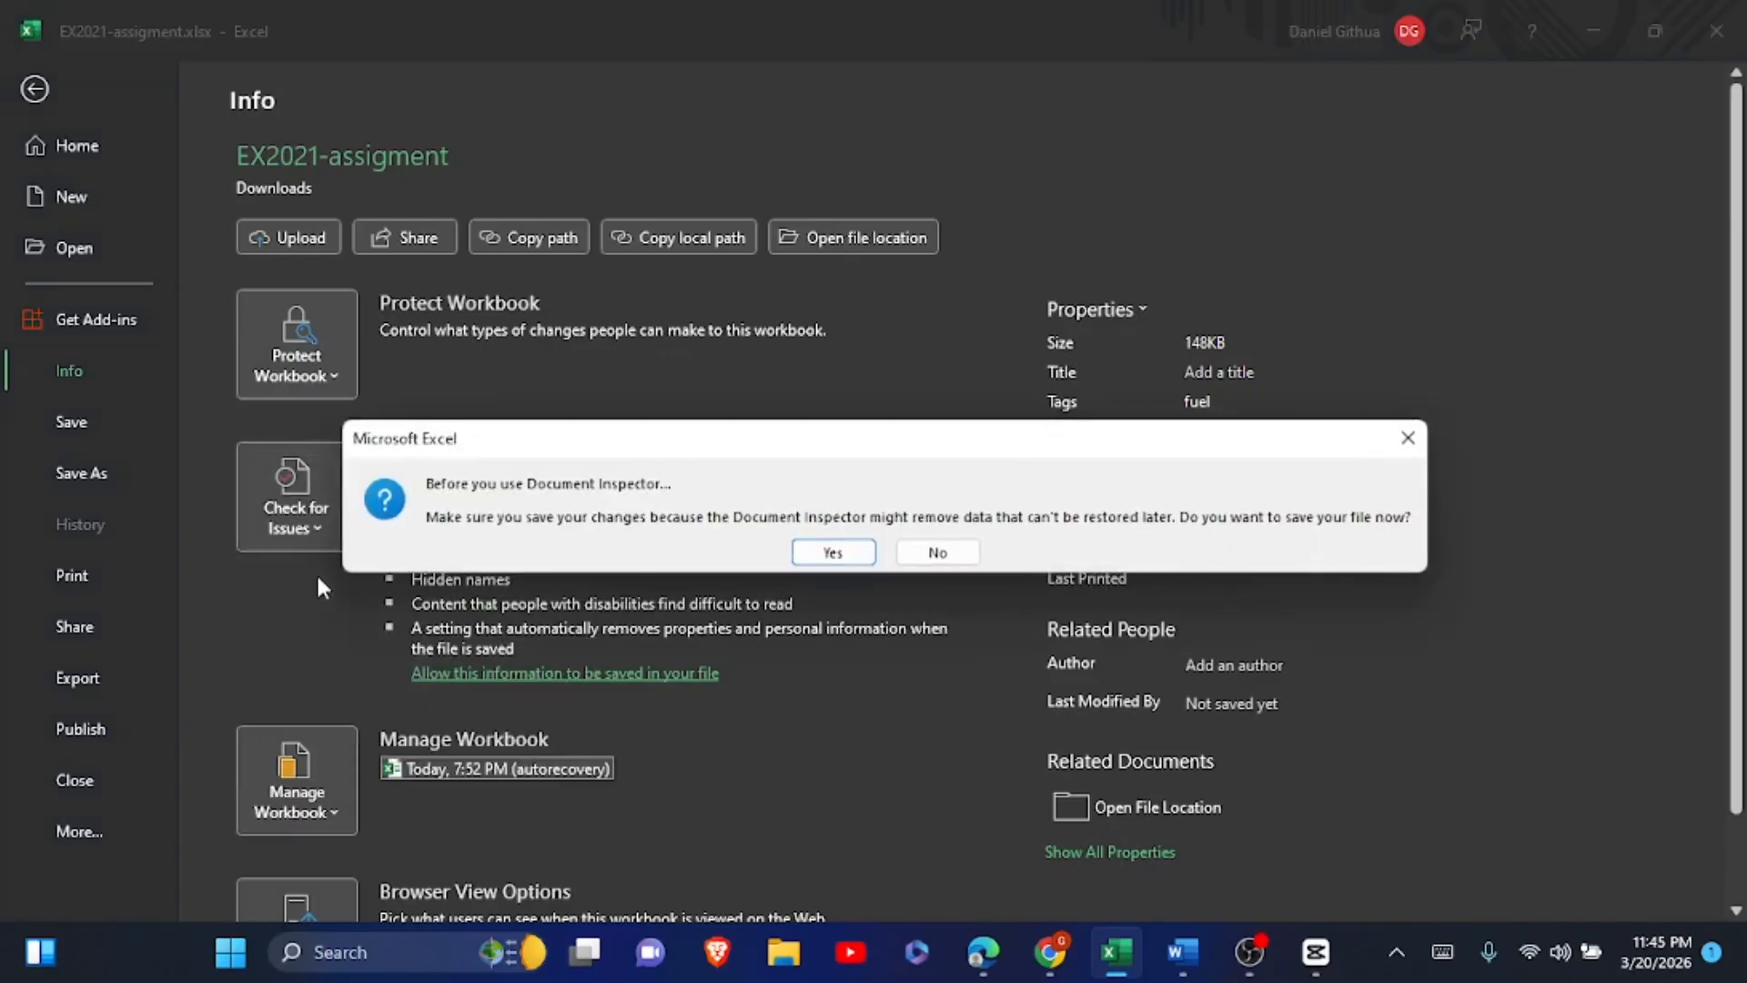
{"action": "left_click", "coordinate": [832, 552]}
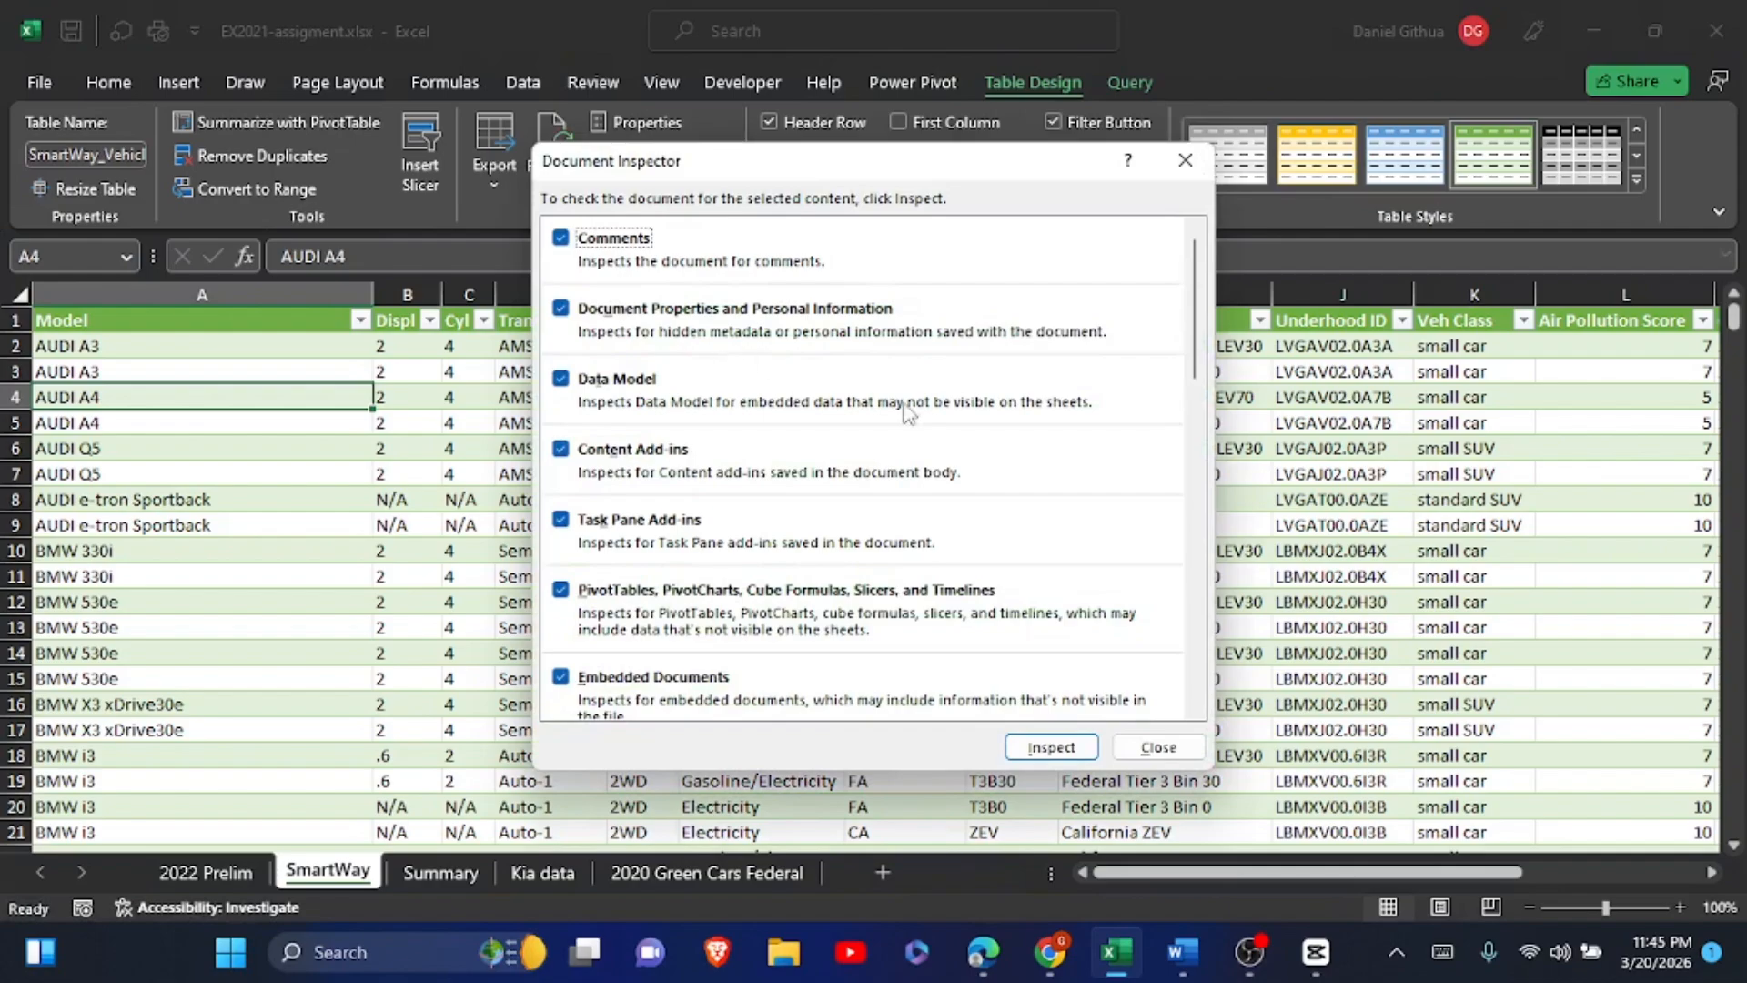
- Inspect the workbook for all content types, remove all document properties and personal information, and save the file
{"action": "left_click", "coordinate": [1055, 748]}
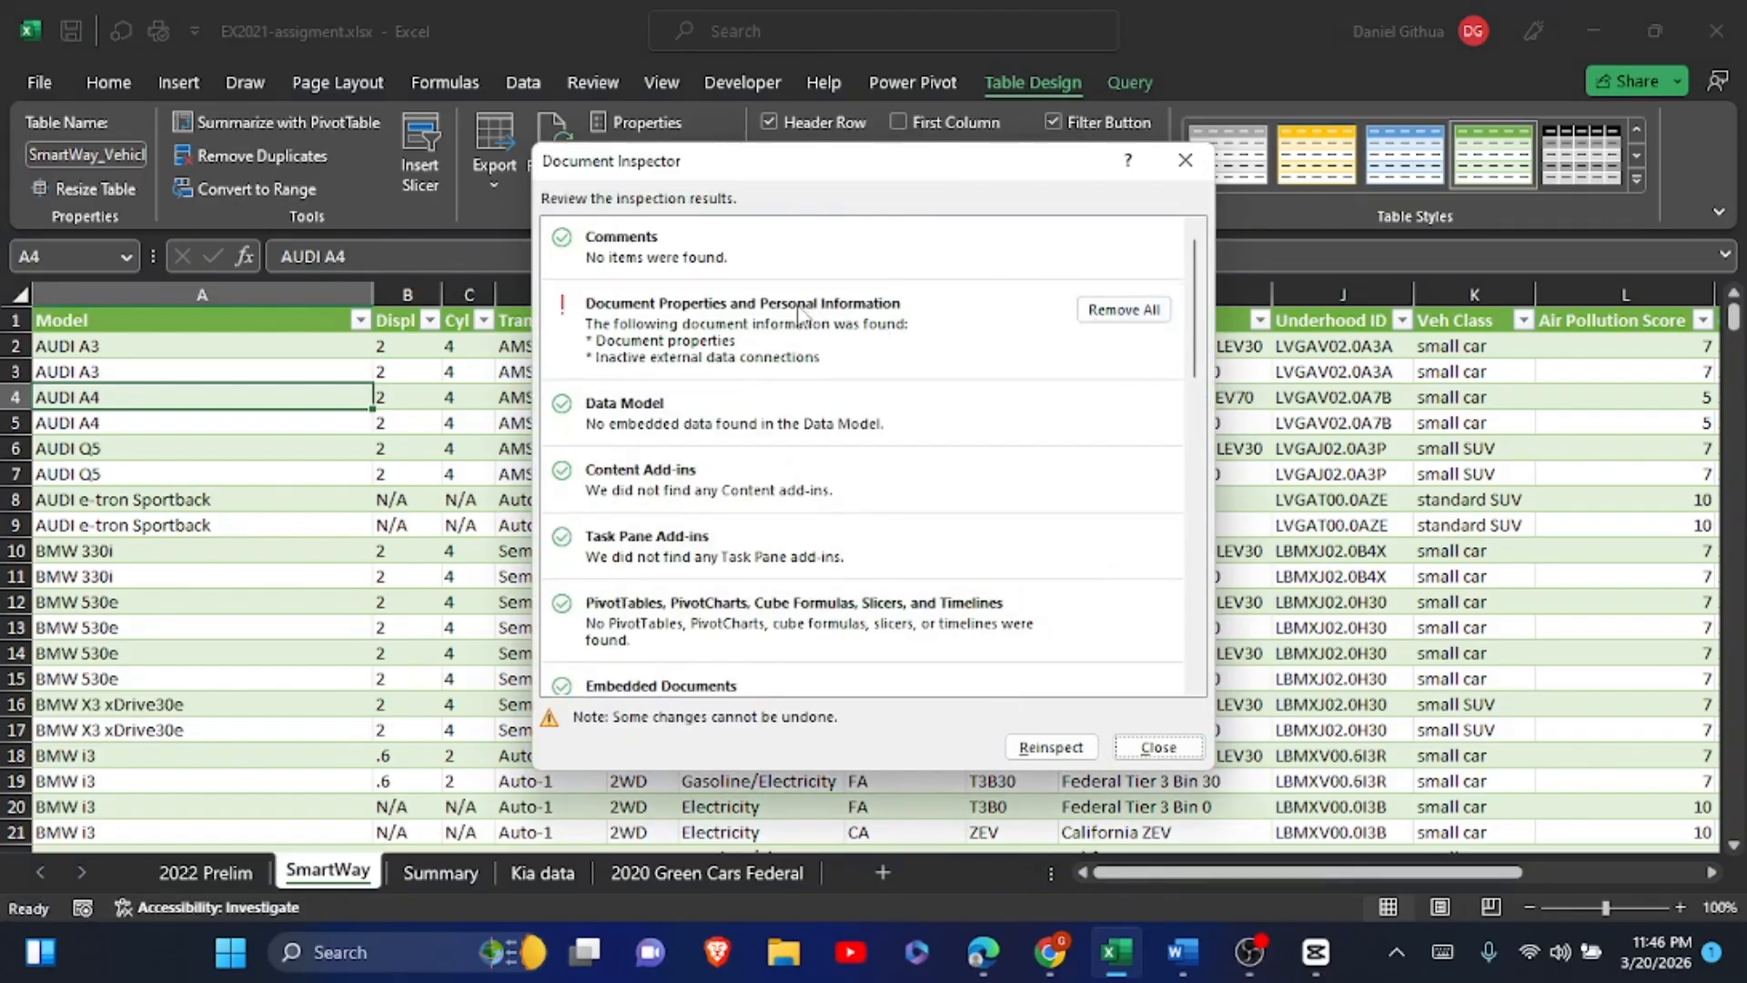
{"action": "left_click", "coordinate": [1101, 314]}
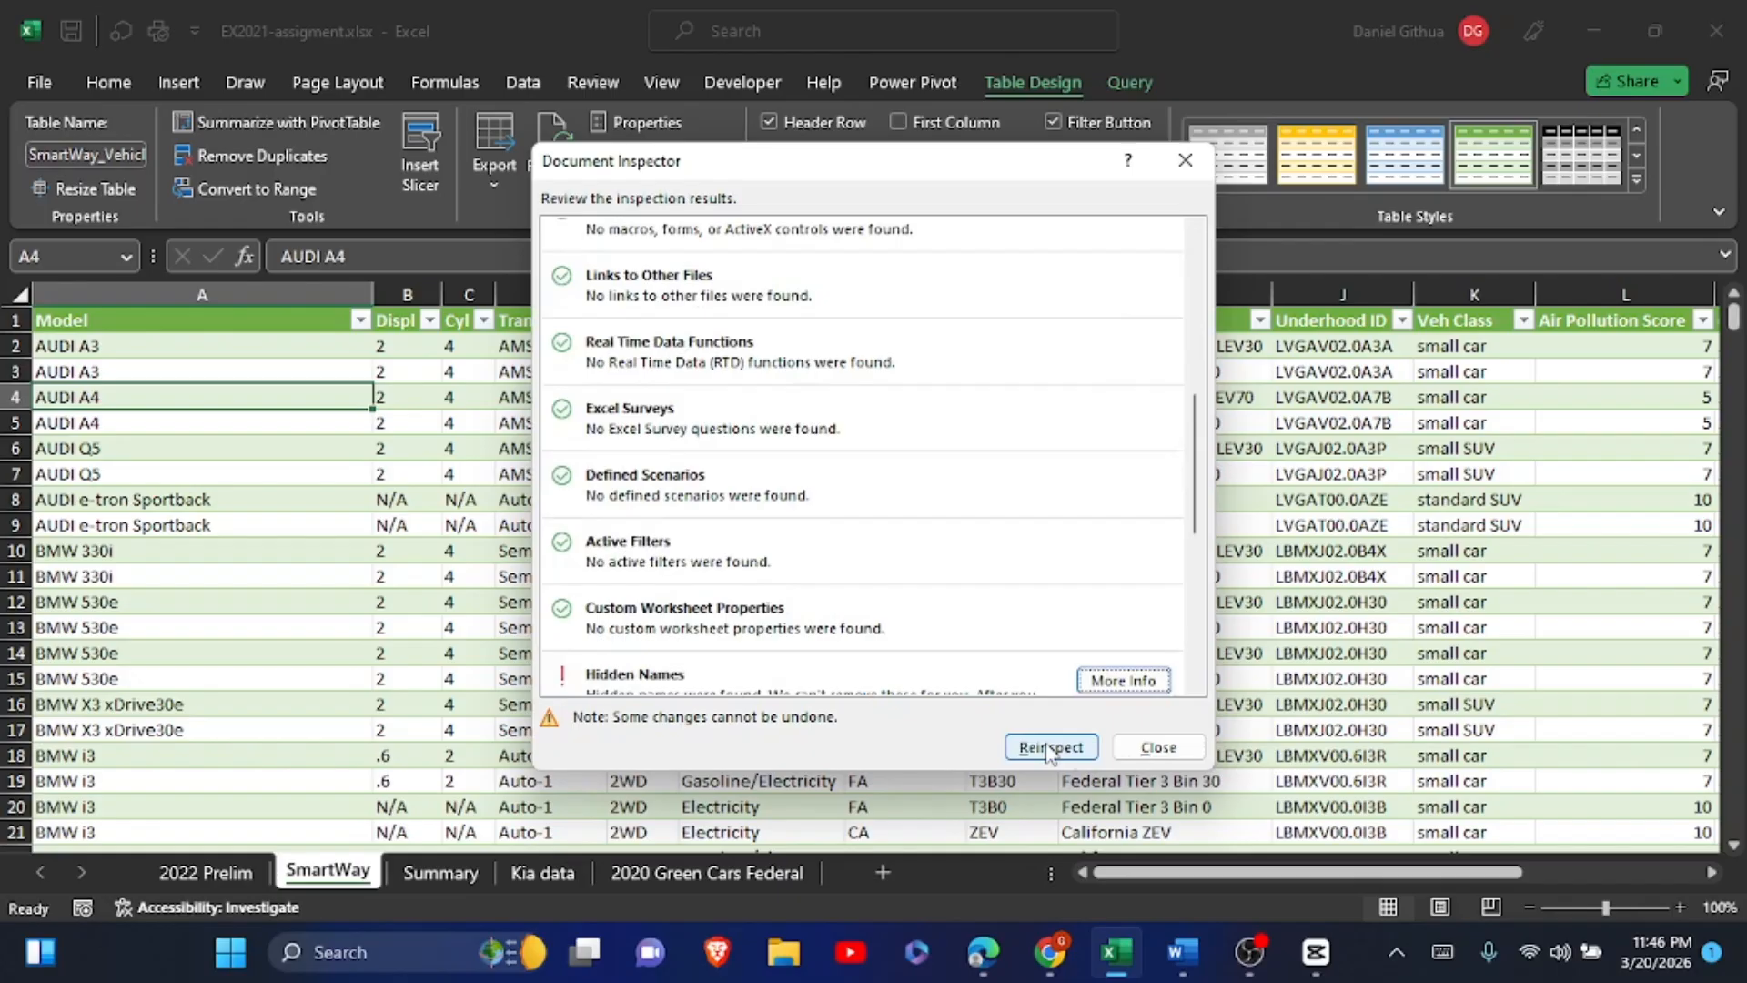
{"action": "left_click", "coordinate": [1154, 750]}
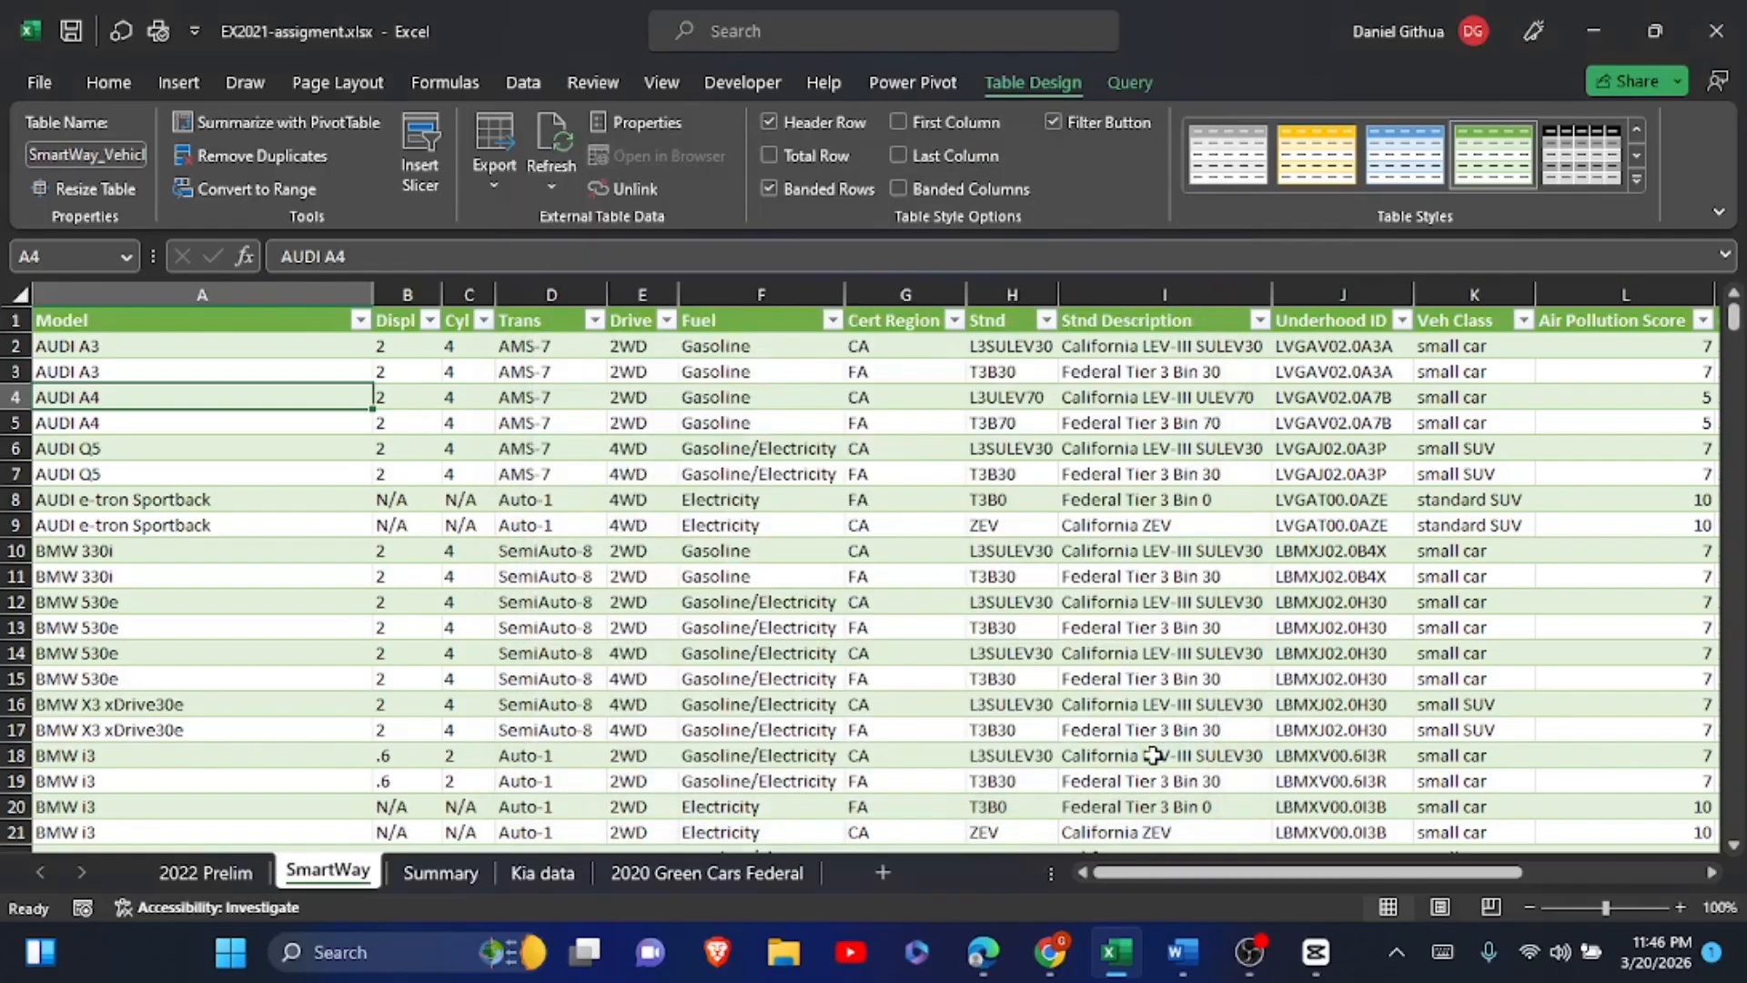
{"action": "key", "text": "ctrl+s"}
- Switch to the Word instructions and highlight step 13 about inspecting the workbook in yellow
{"action": "mouse_move", "coordinate": [1181, 952]}
{"action": "left_click", "coordinate": [1037, 819]}
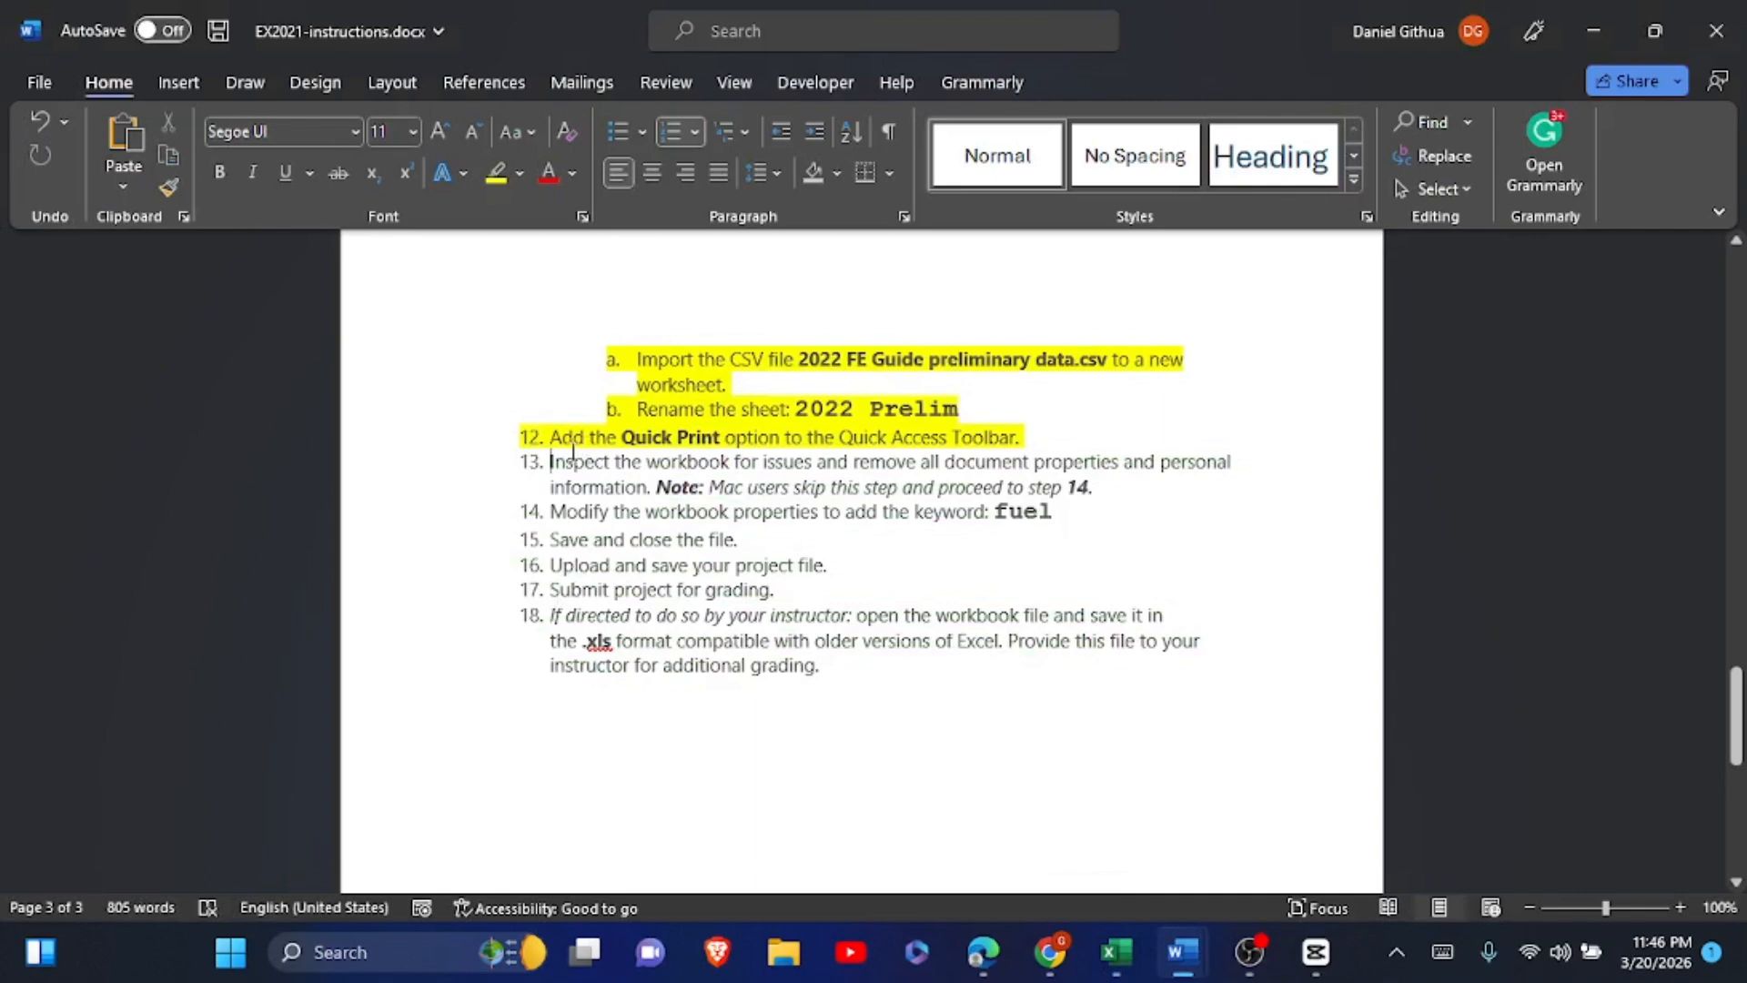
{"action": "left_click_drag", "start_coordinate": [548, 462], "coordinate": [1087, 497]}
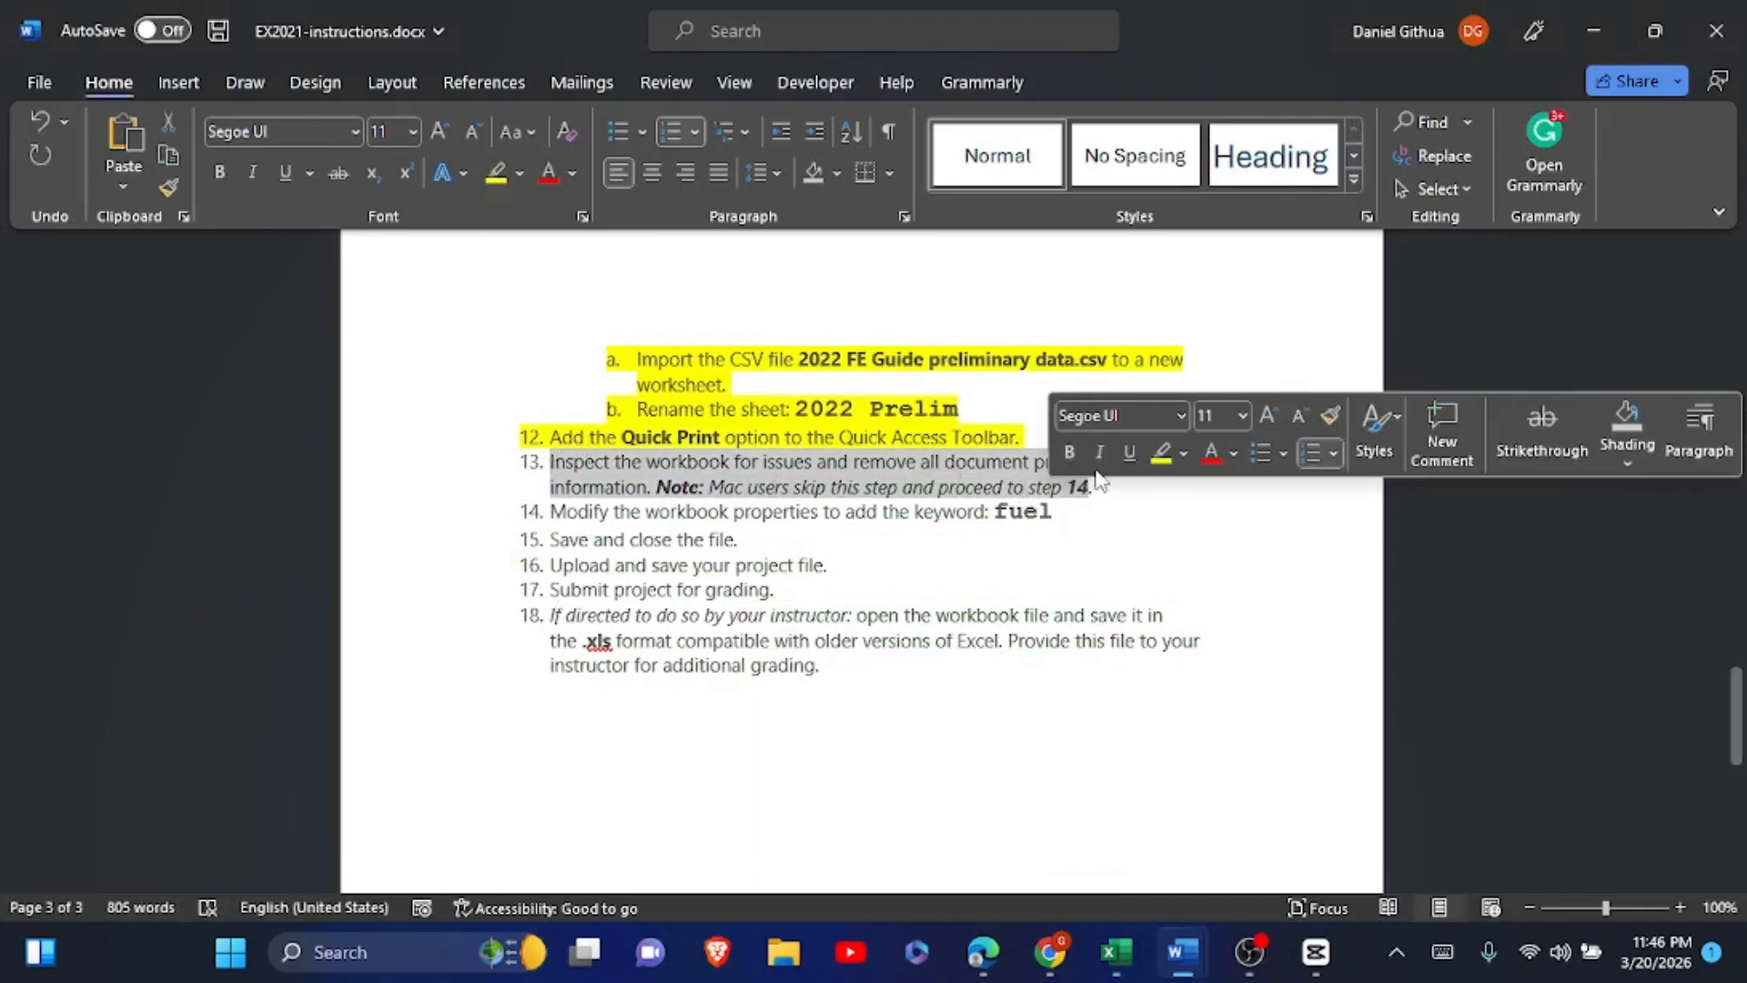
{"action": "left_click", "coordinate": [1161, 452]}
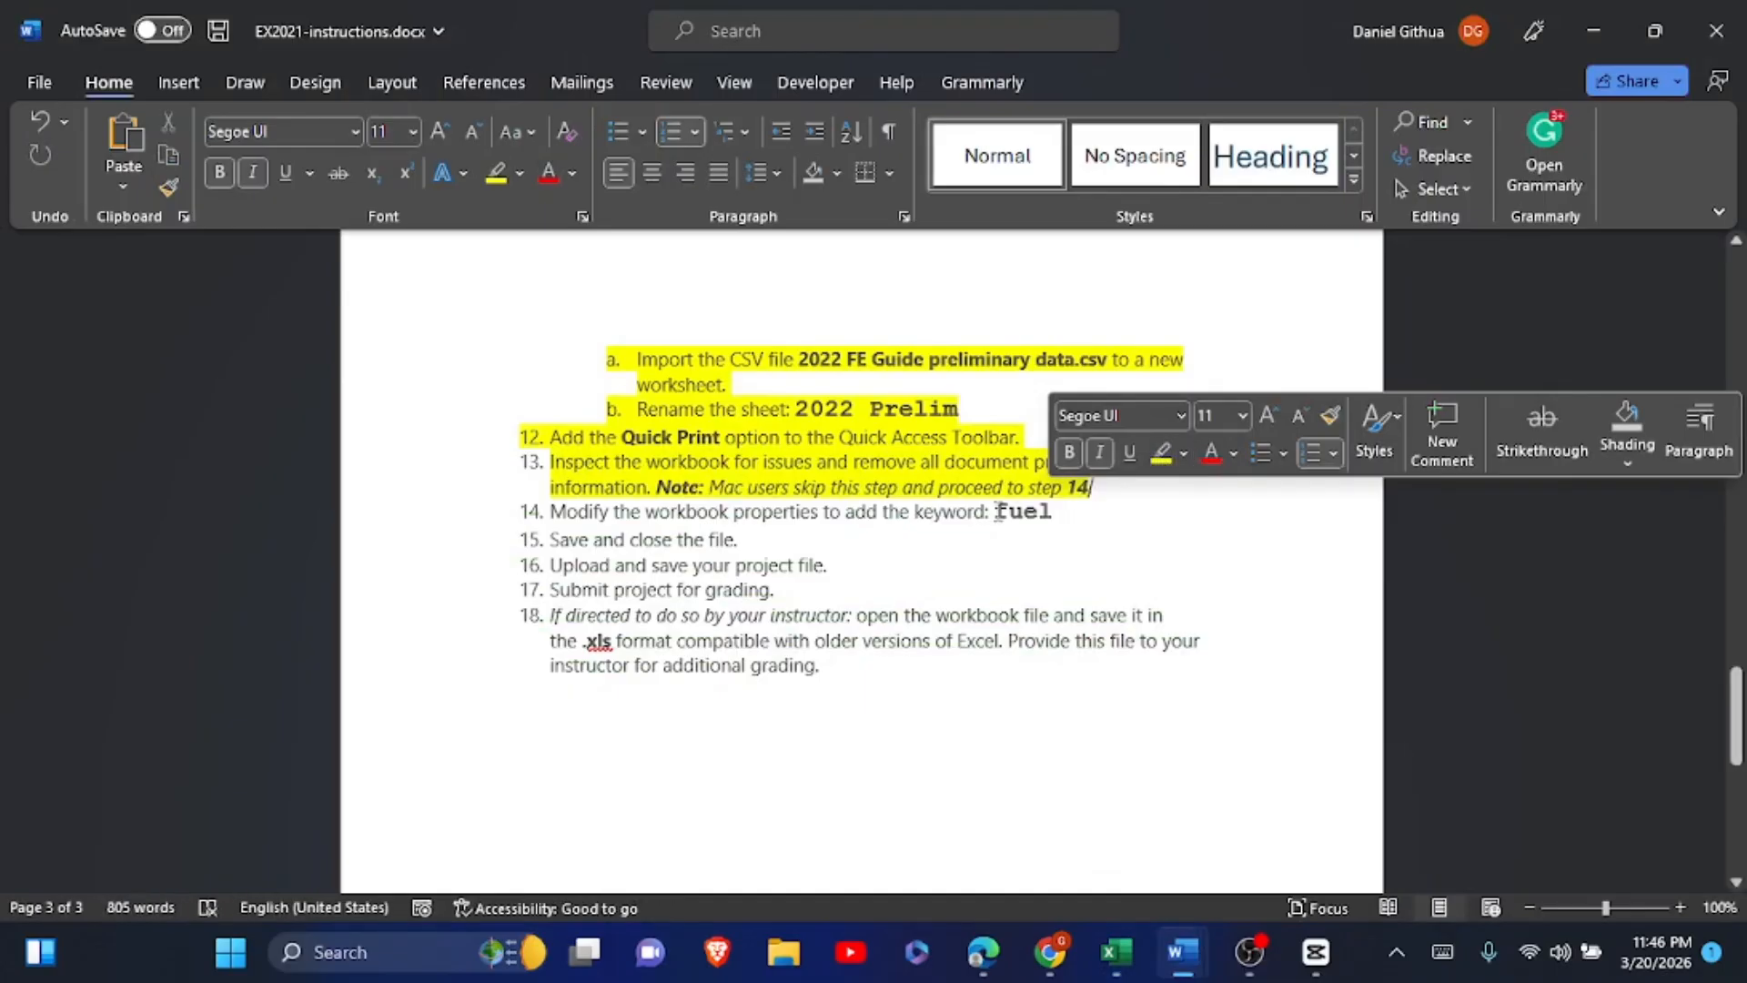
- Copy the keyword fuel from step 14, return to Excel, enter it as the workbook's Tags property and save
{"action": "left_click_drag", "start_coordinate": [993, 514], "coordinate": [1053, 515]}
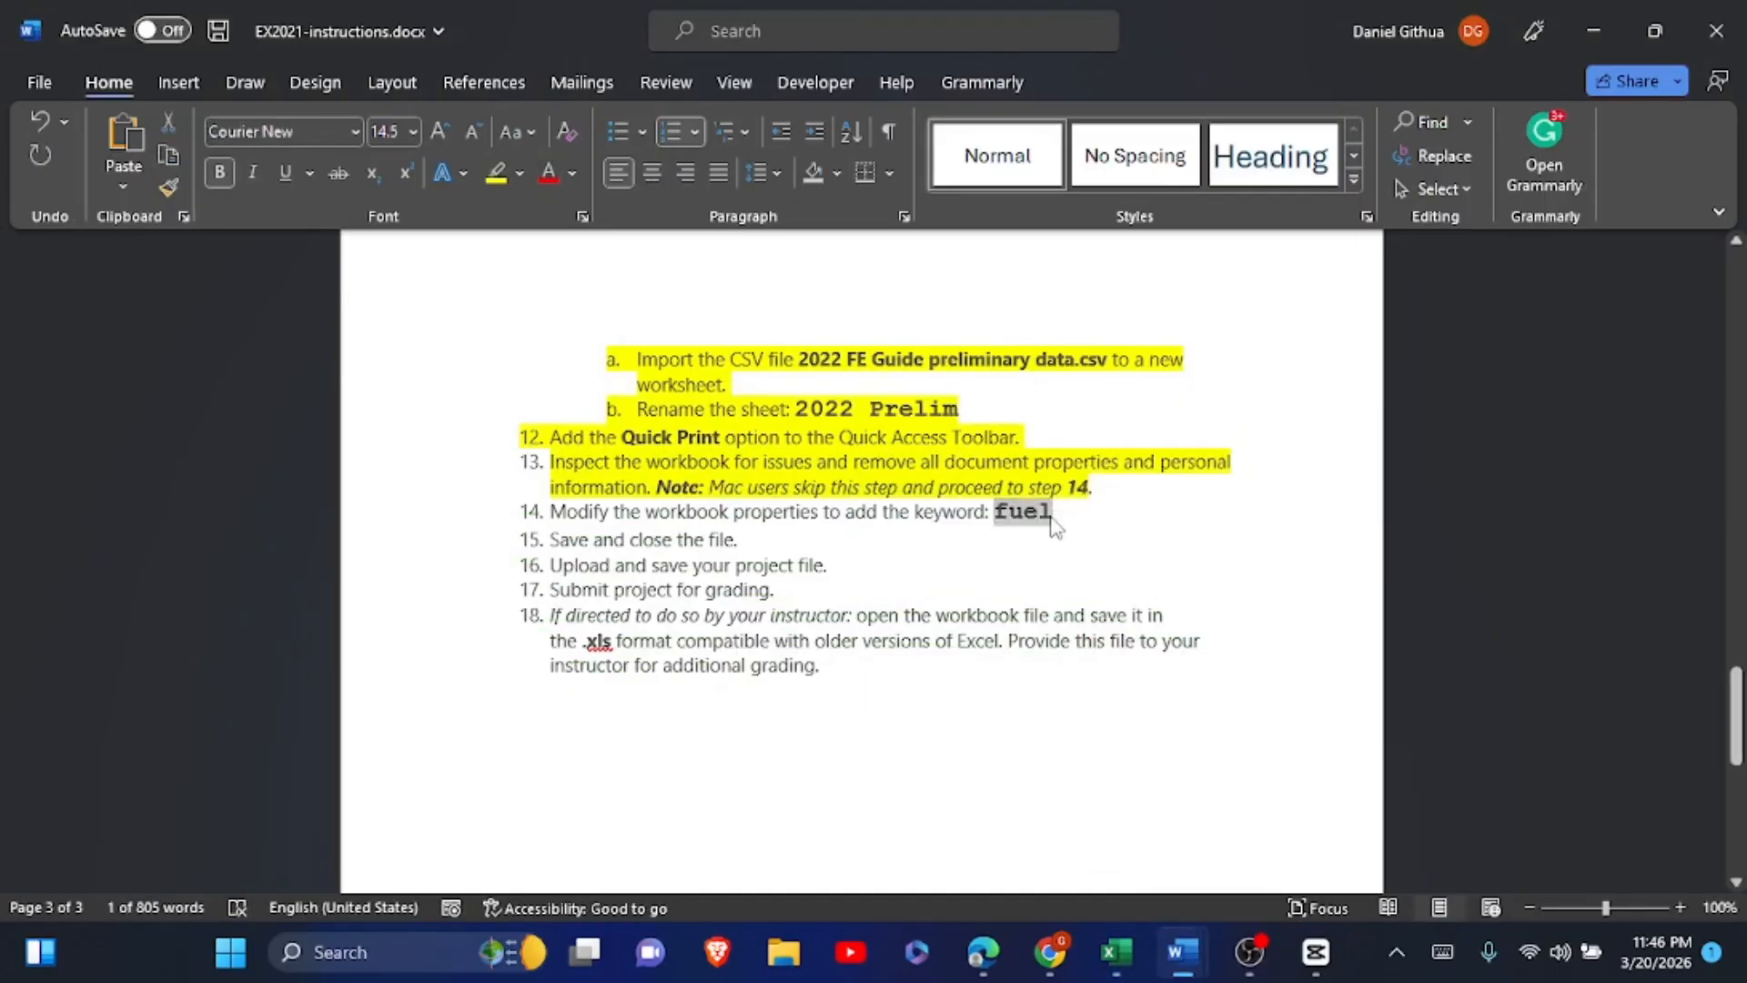
{"action": "key", "text": "alt+Tab"}
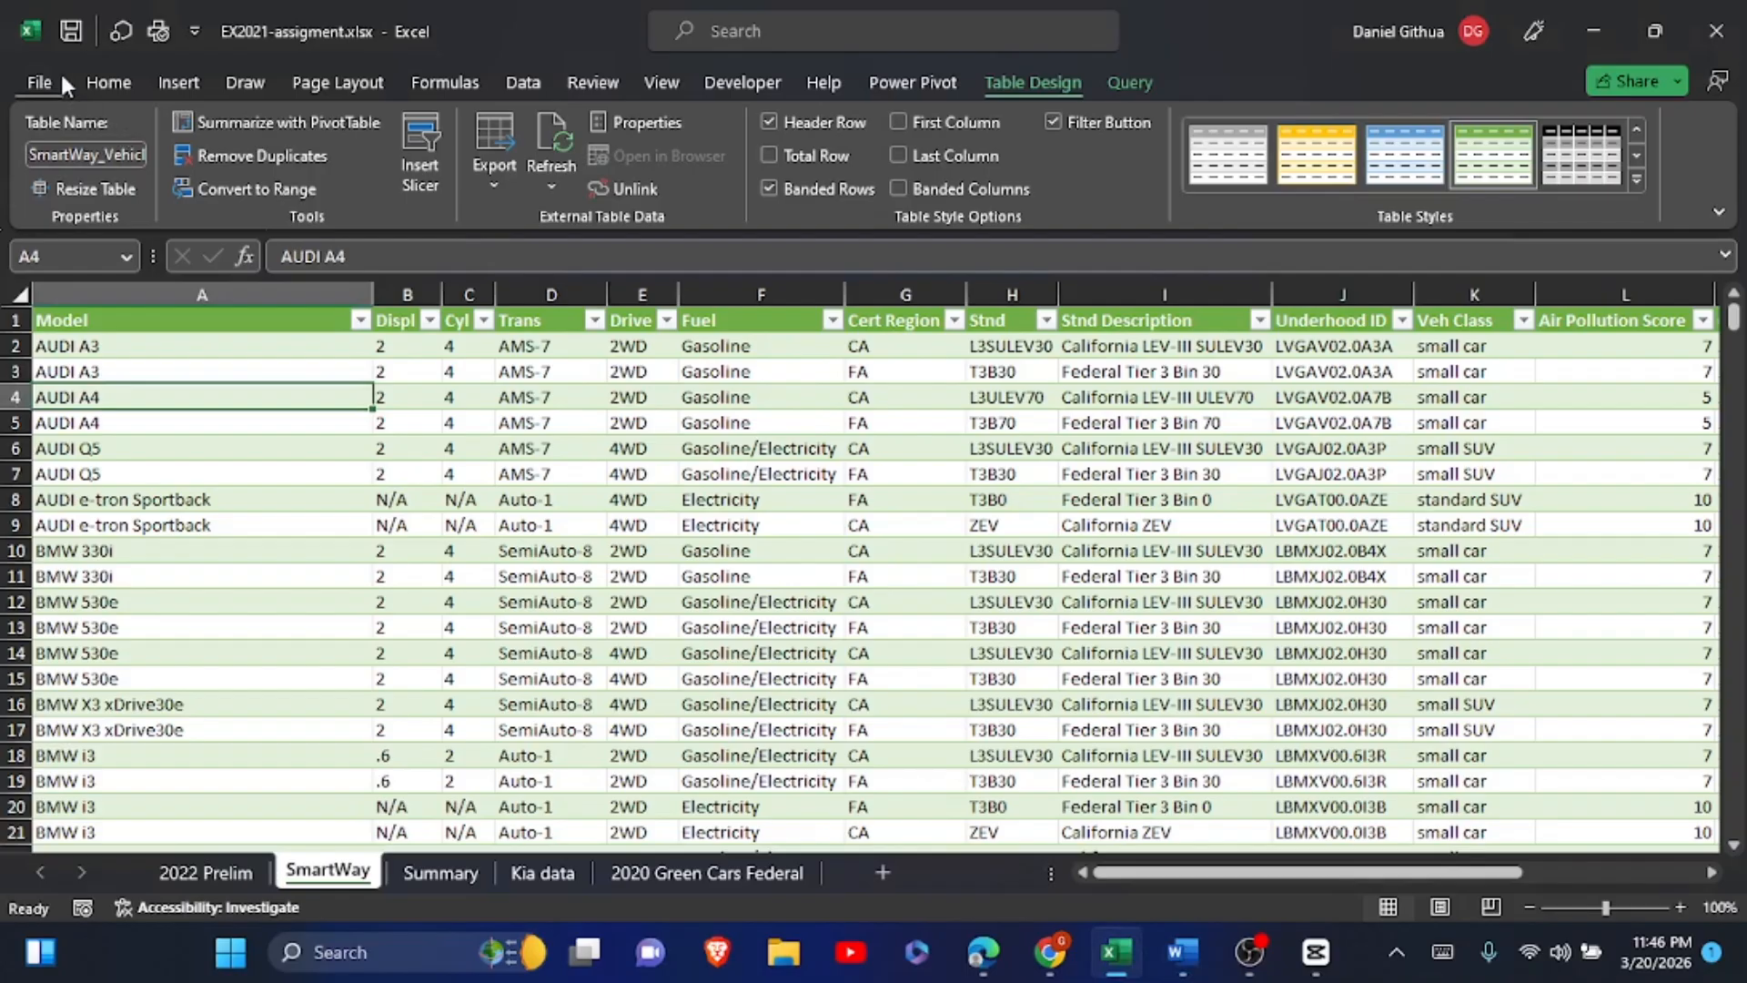
{"action": "left_click", "coordinate": [47, 75]}
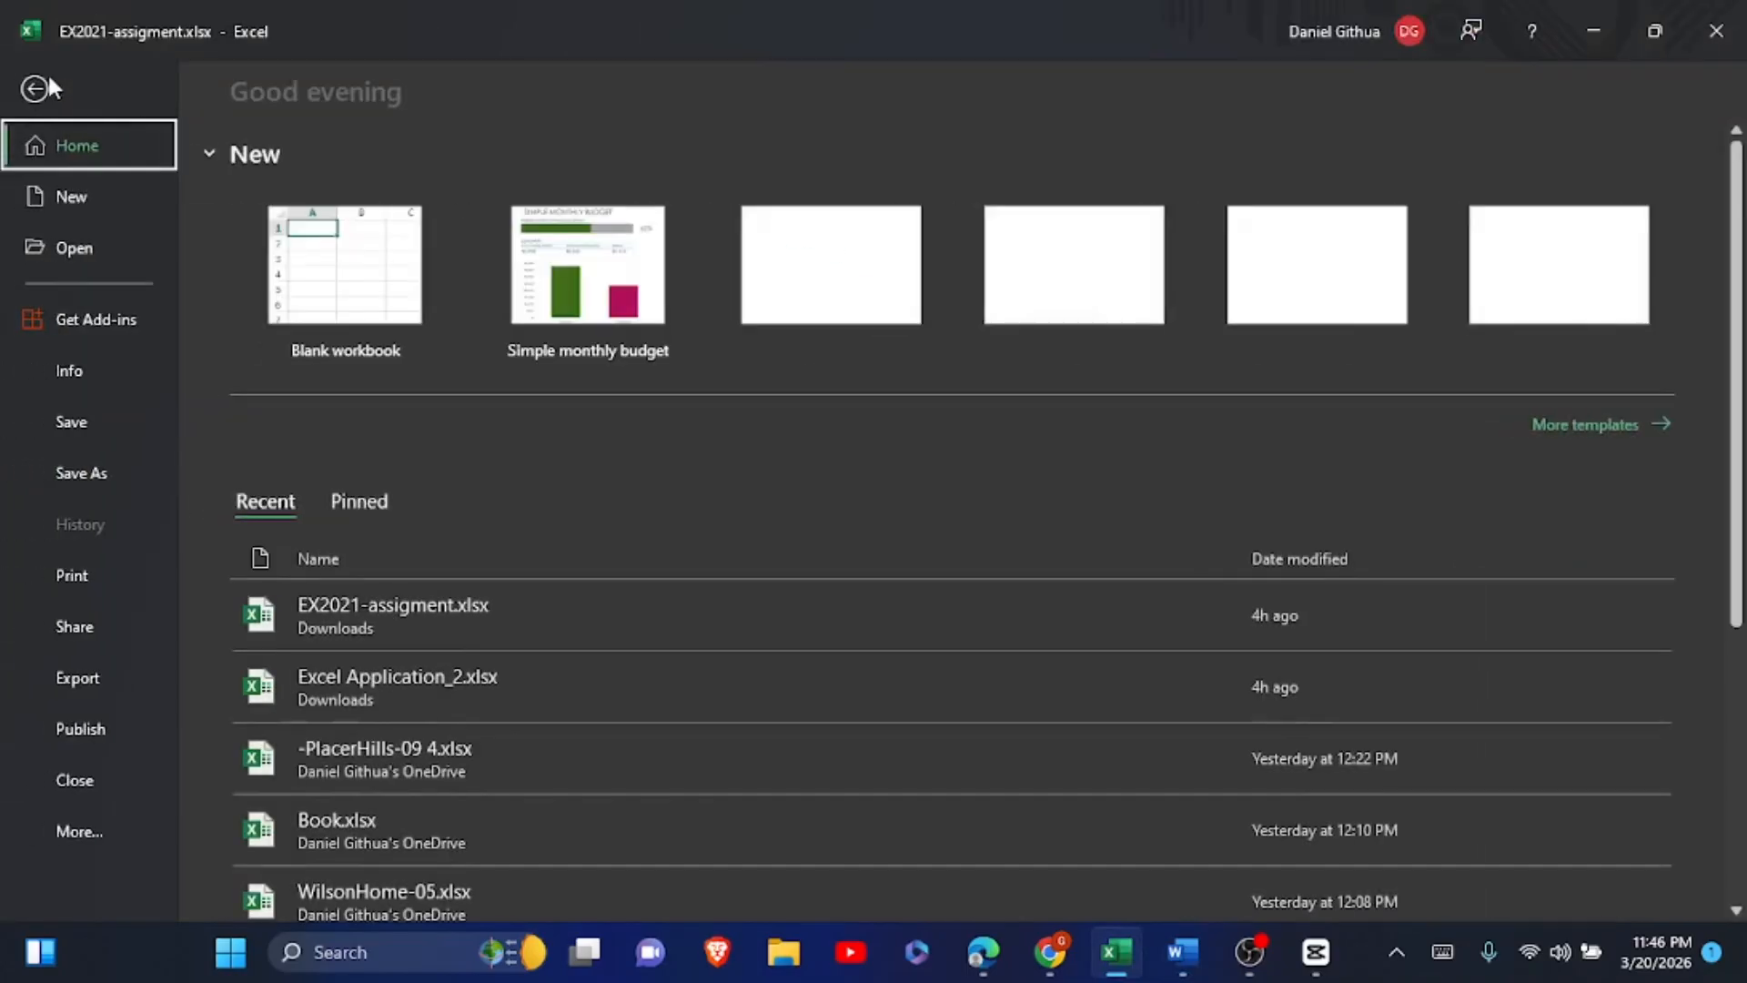
{"action": "left_click", "coordinate": [80, 380]}
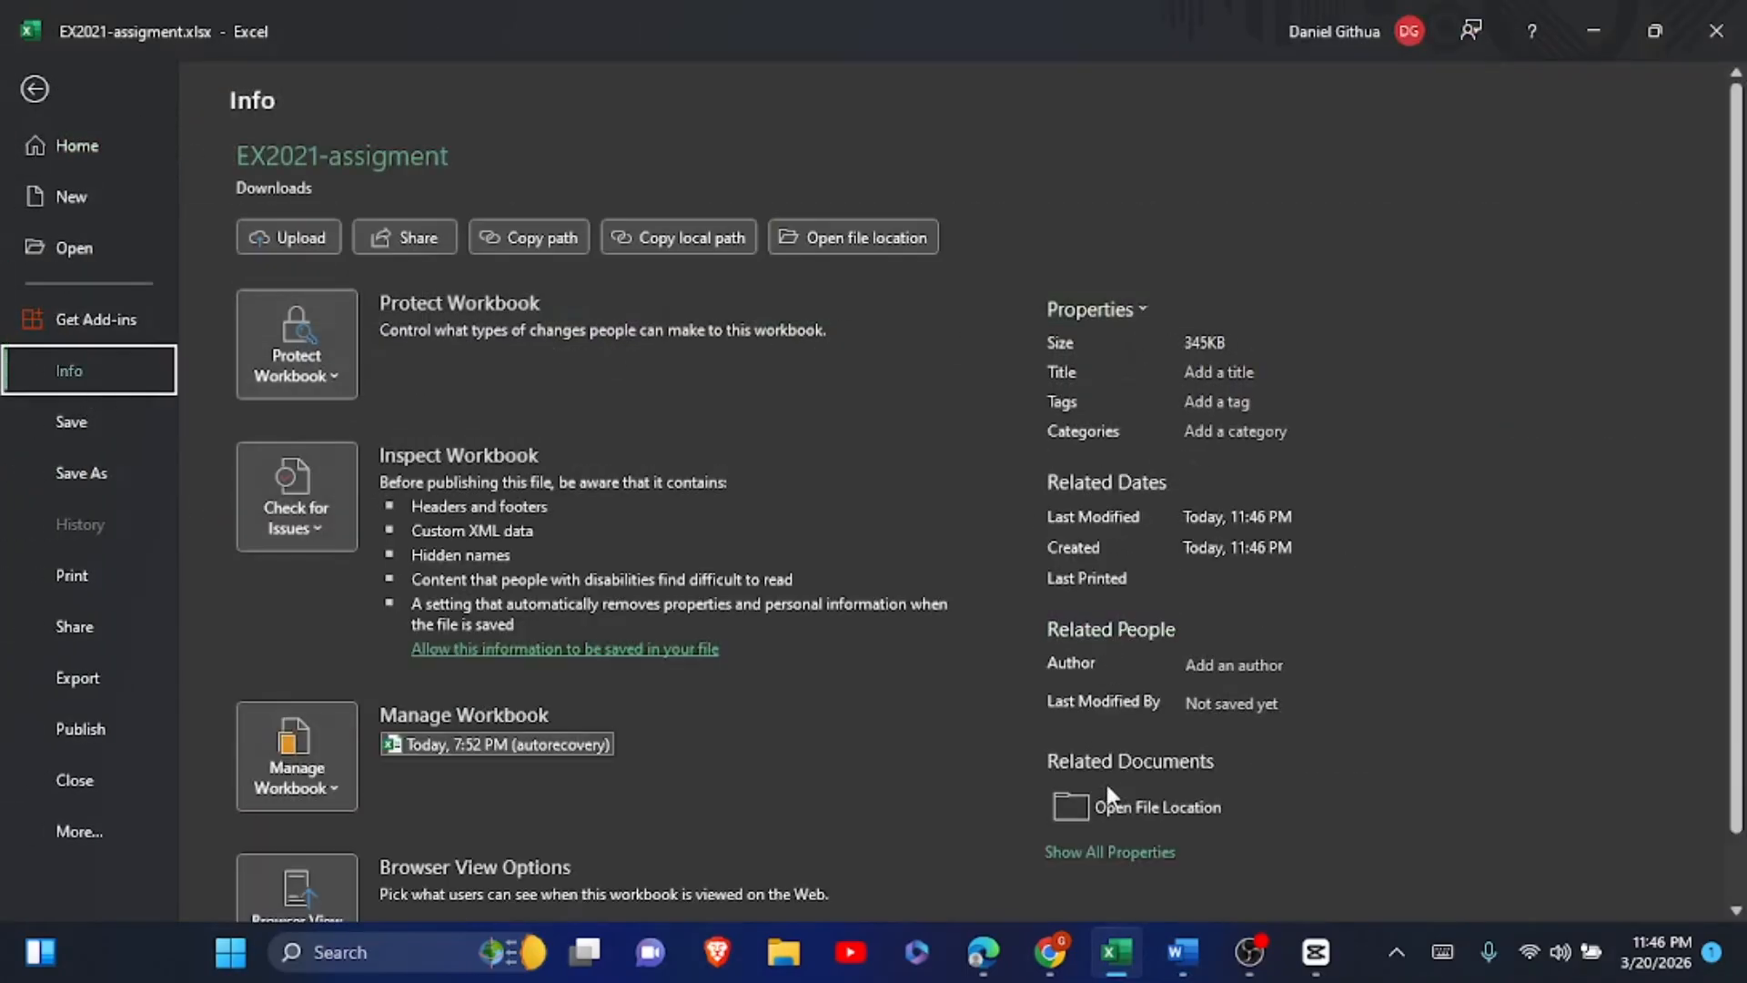
{"action": "left_click", "coordinate": [1192, 402]}
{"action": "type", "text": "fuel"}
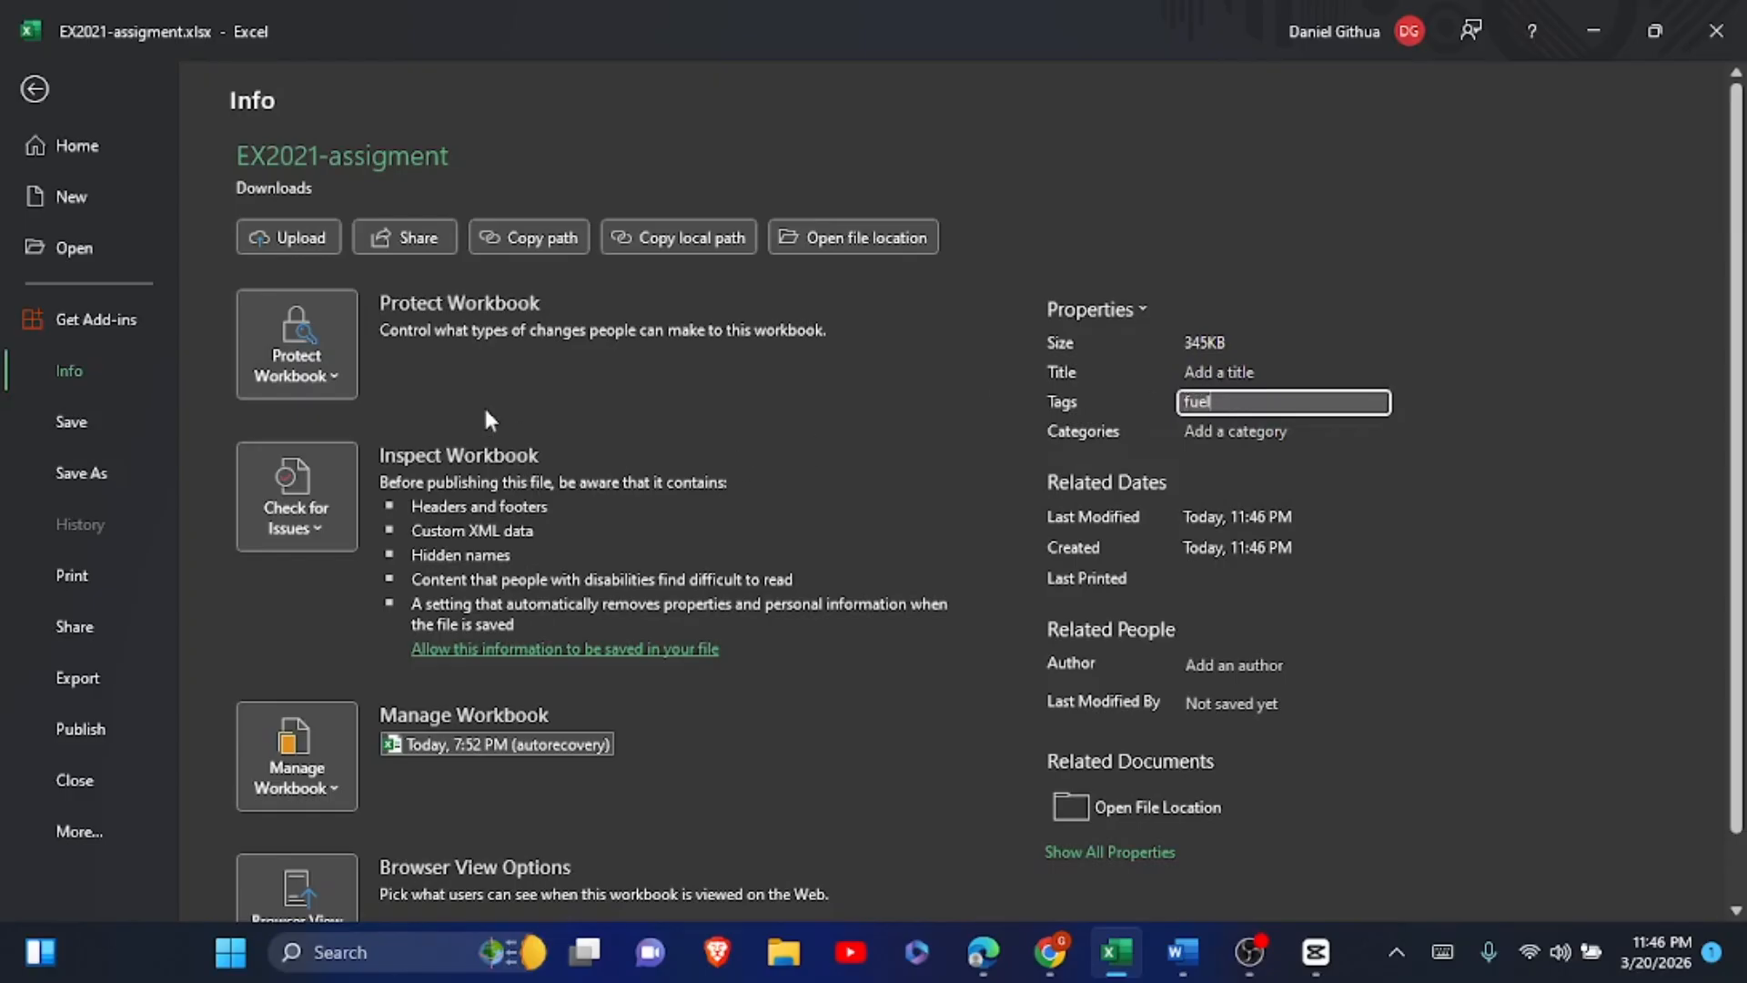
{"action": "left_click", "coordinate": [1442, 952]}
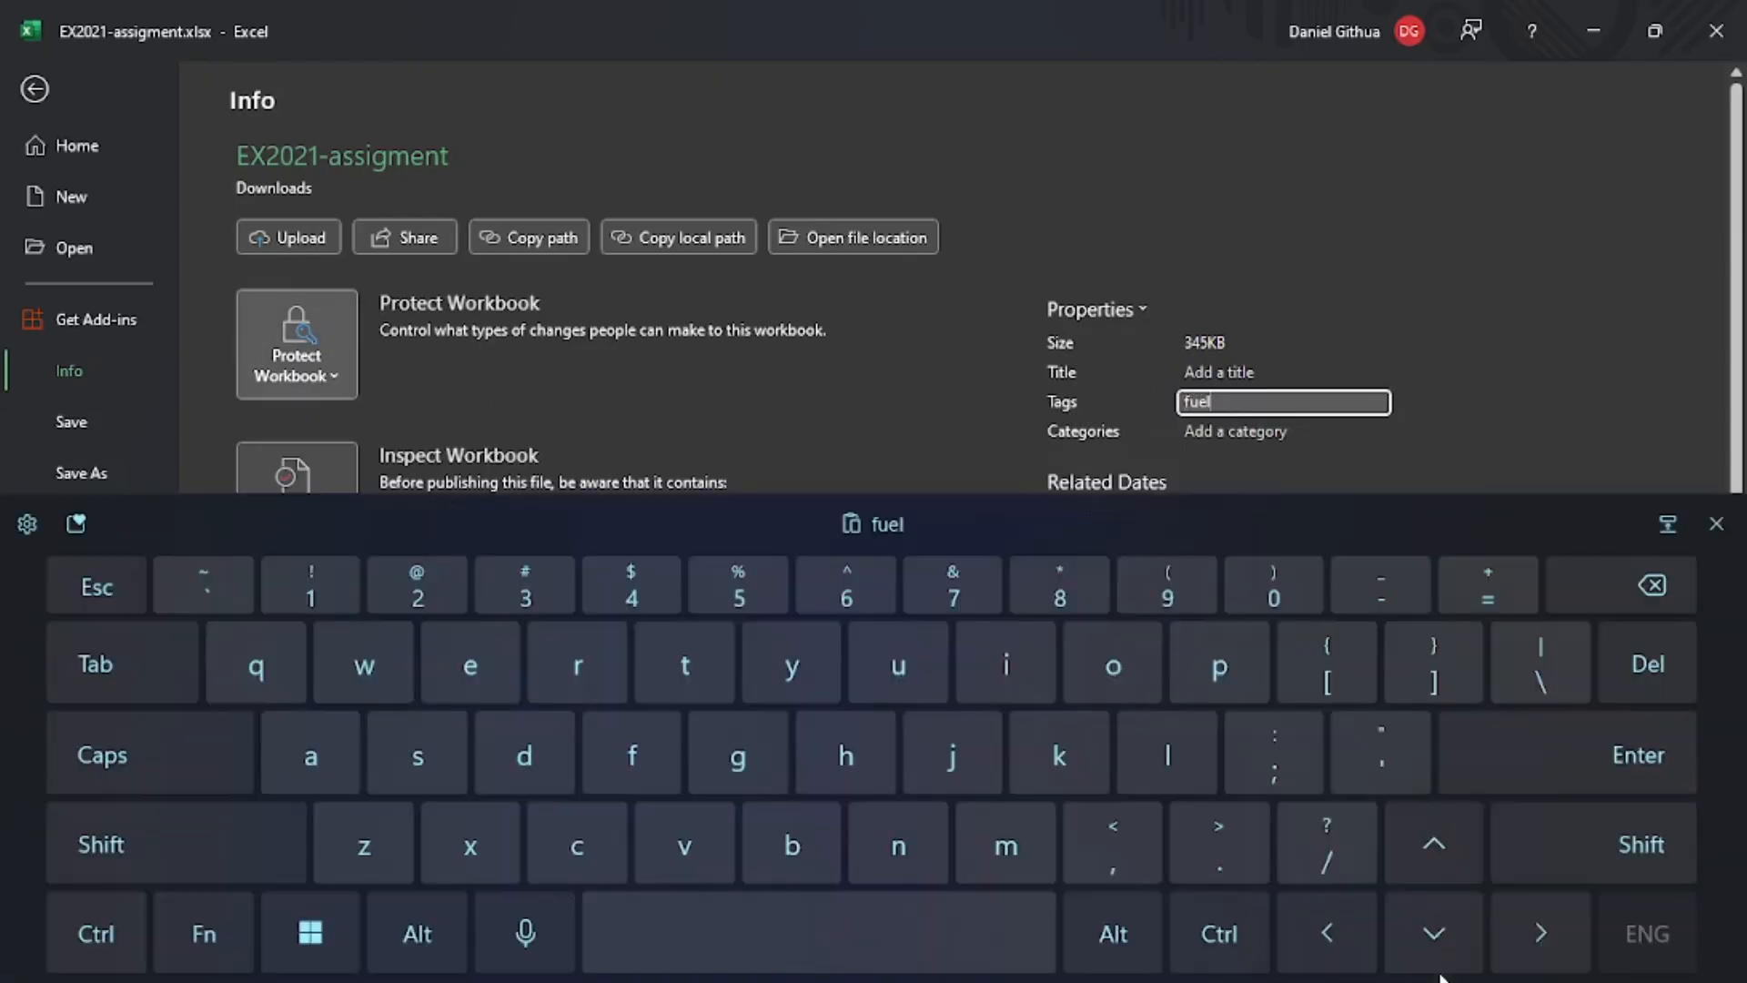
{"action": "left_click", "coordinate": [1442, 977]}
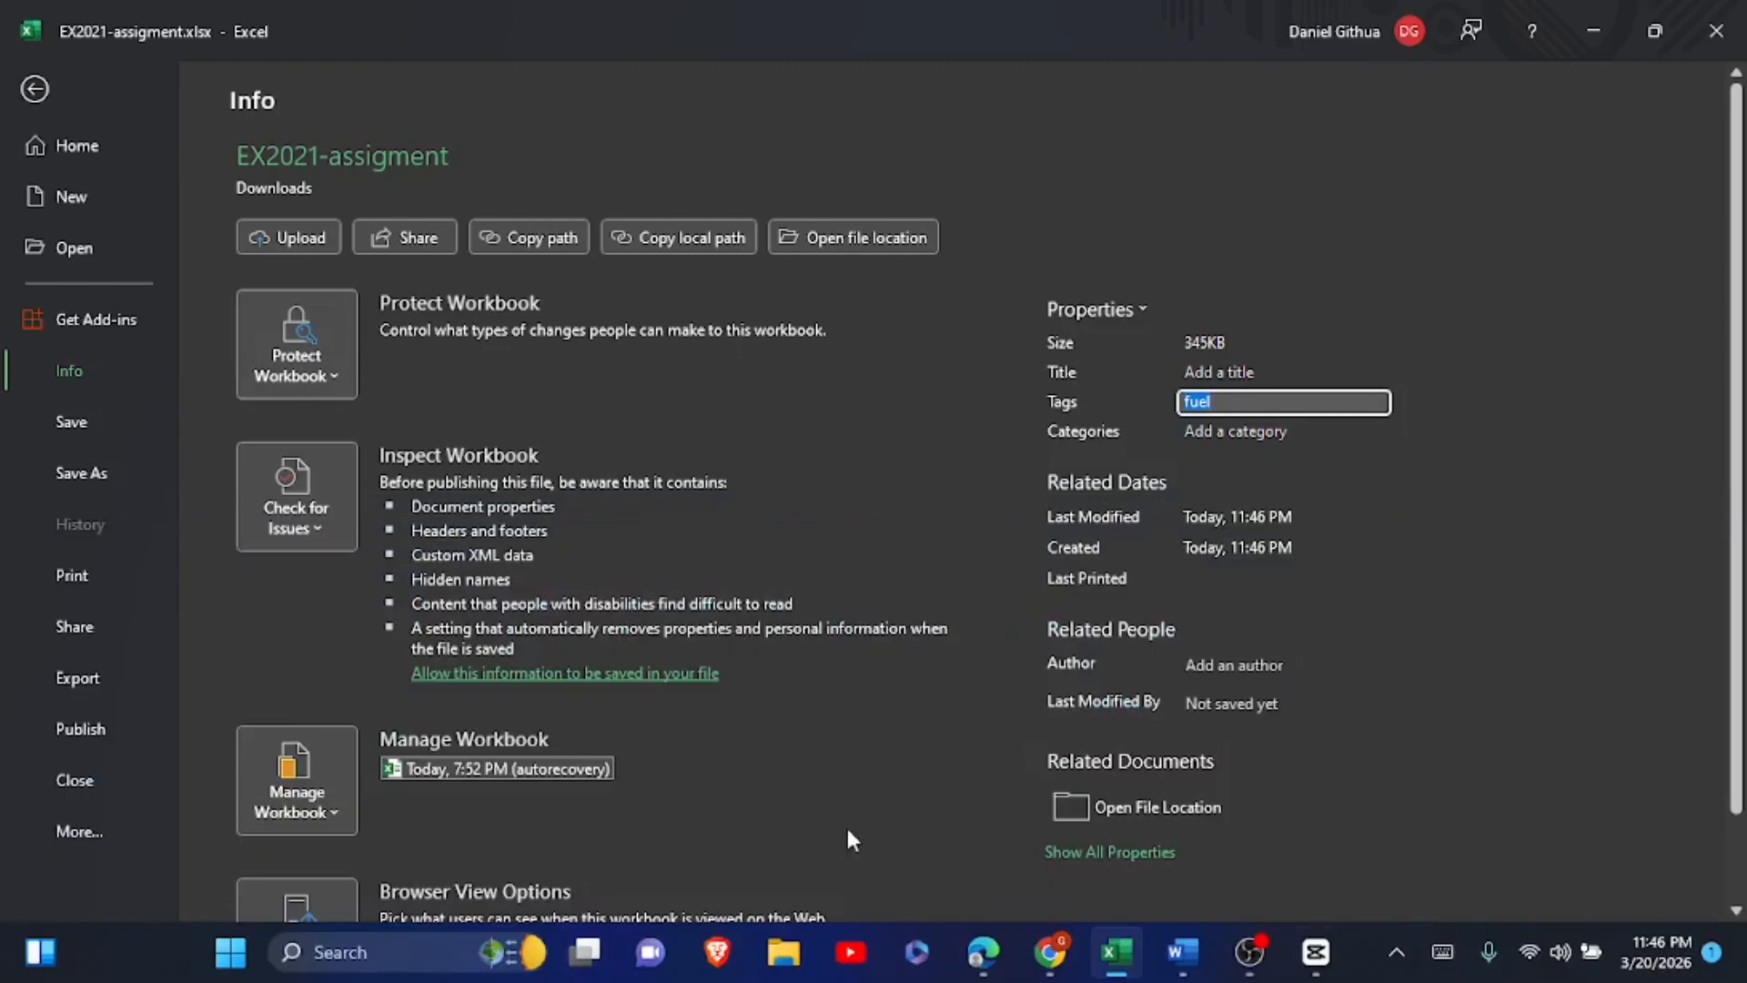
{"action": "left_click", "coordinate": [80, 420]}
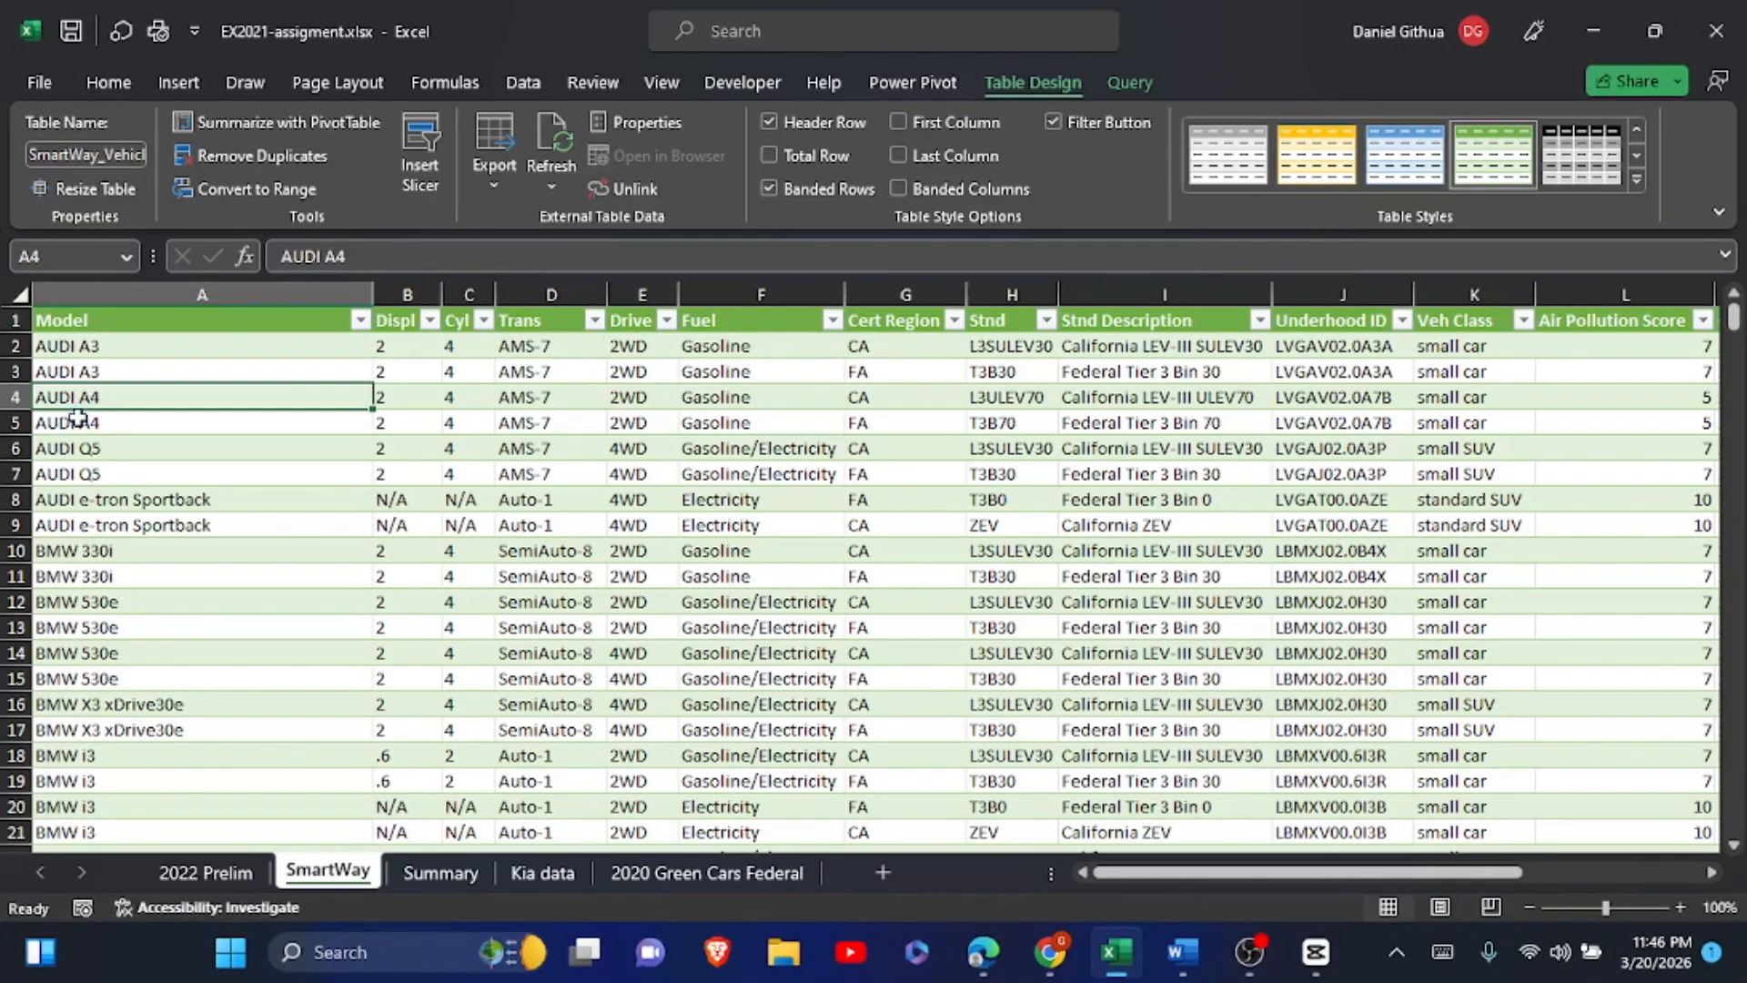